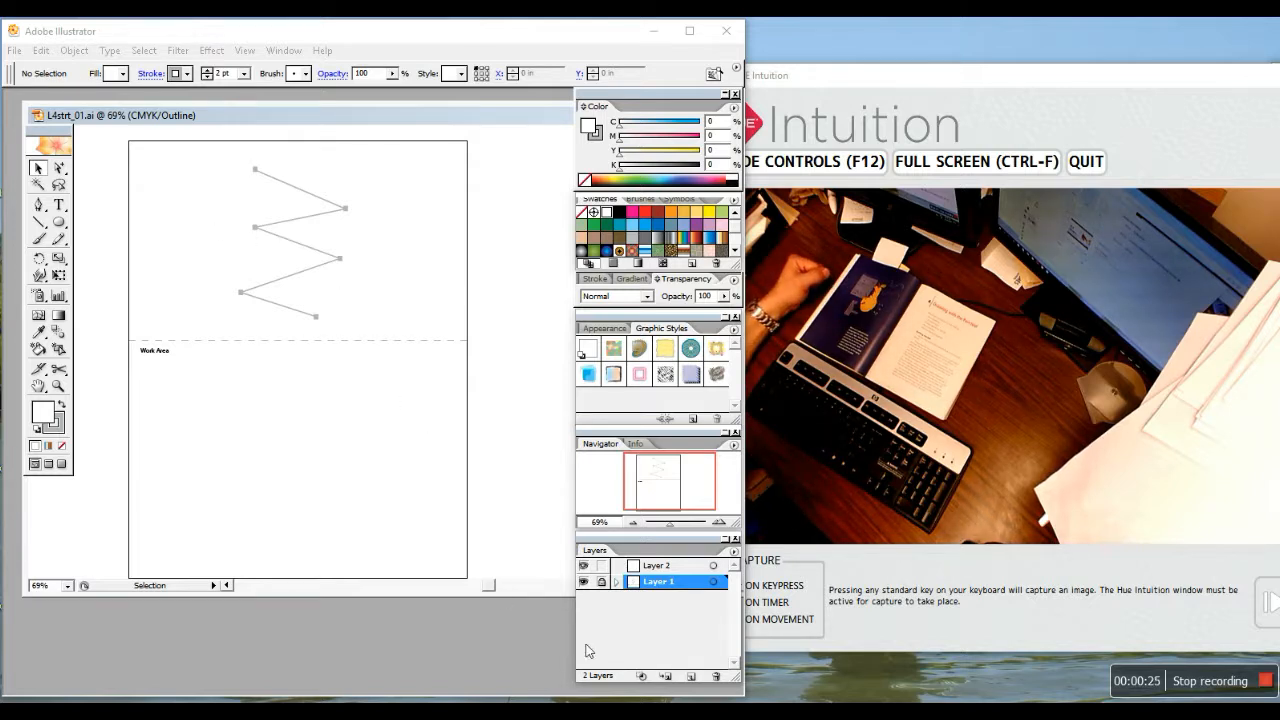
# Switch between Layer 1 and Layer 2, then unlock Layer 1 so the template is editable
pyautogui.doubleClick(662, 582)
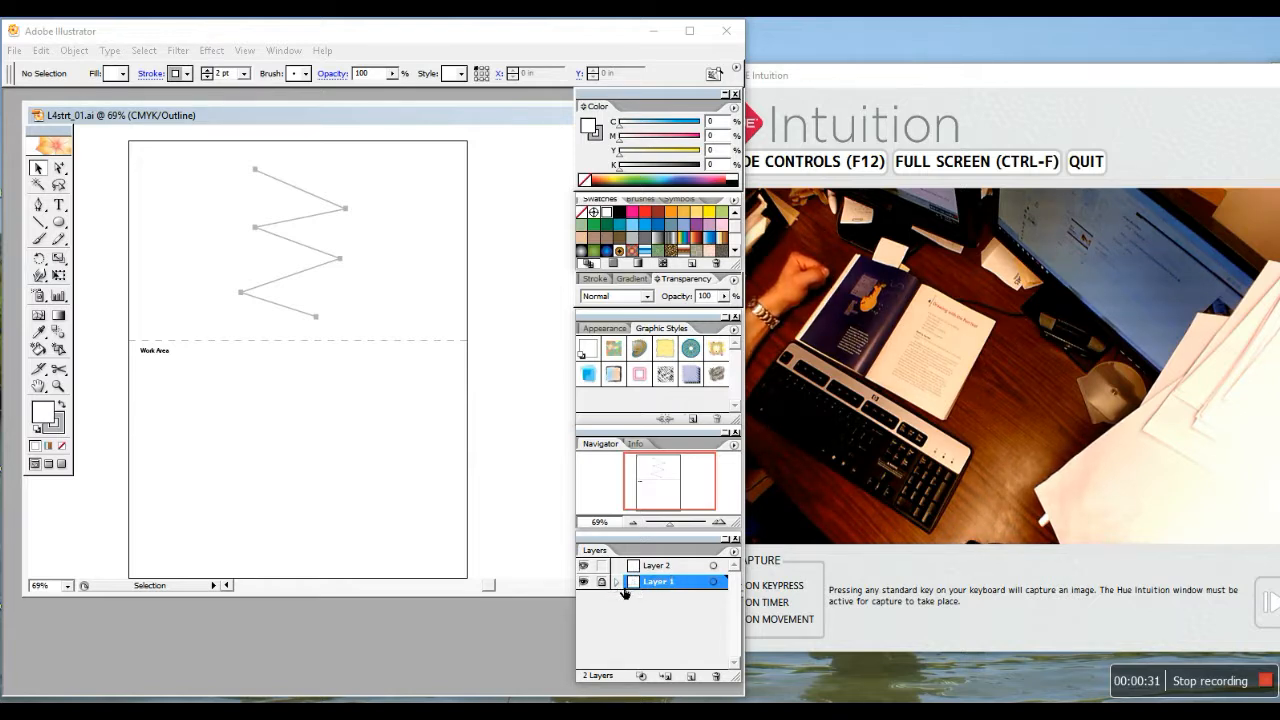
pyautogui.click(656, 567)
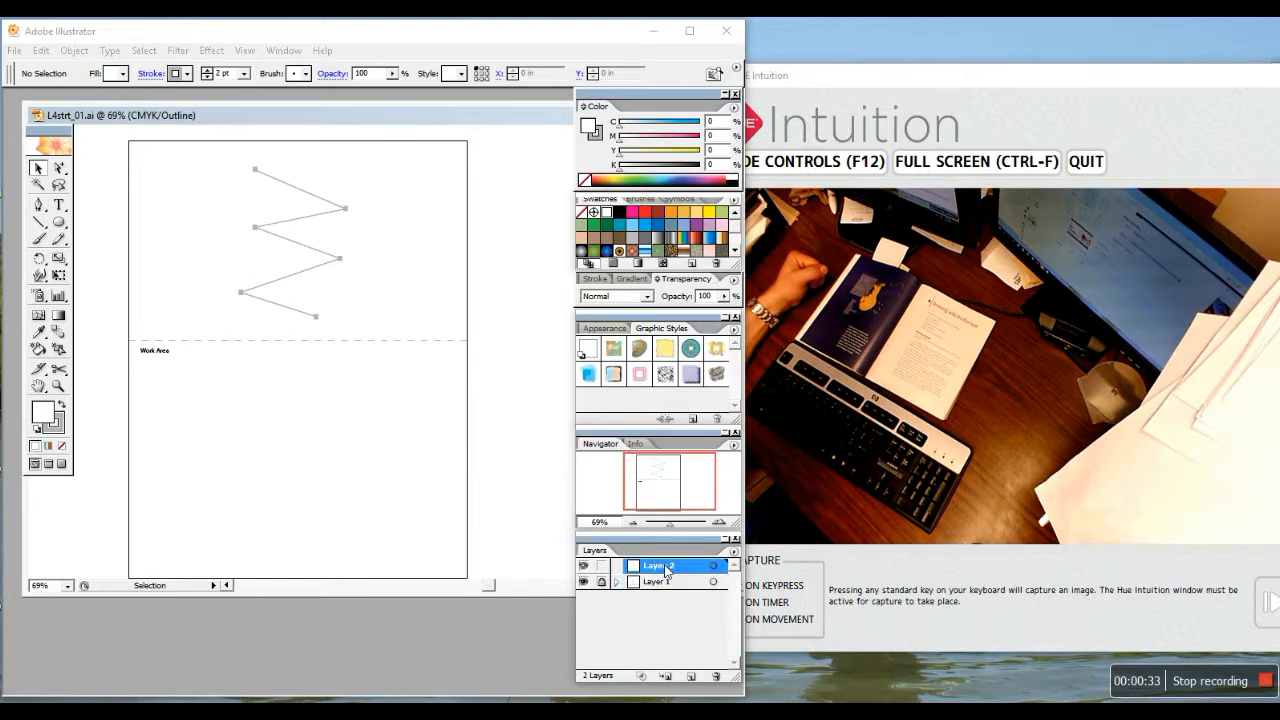
pyautogui.click(650, 584)
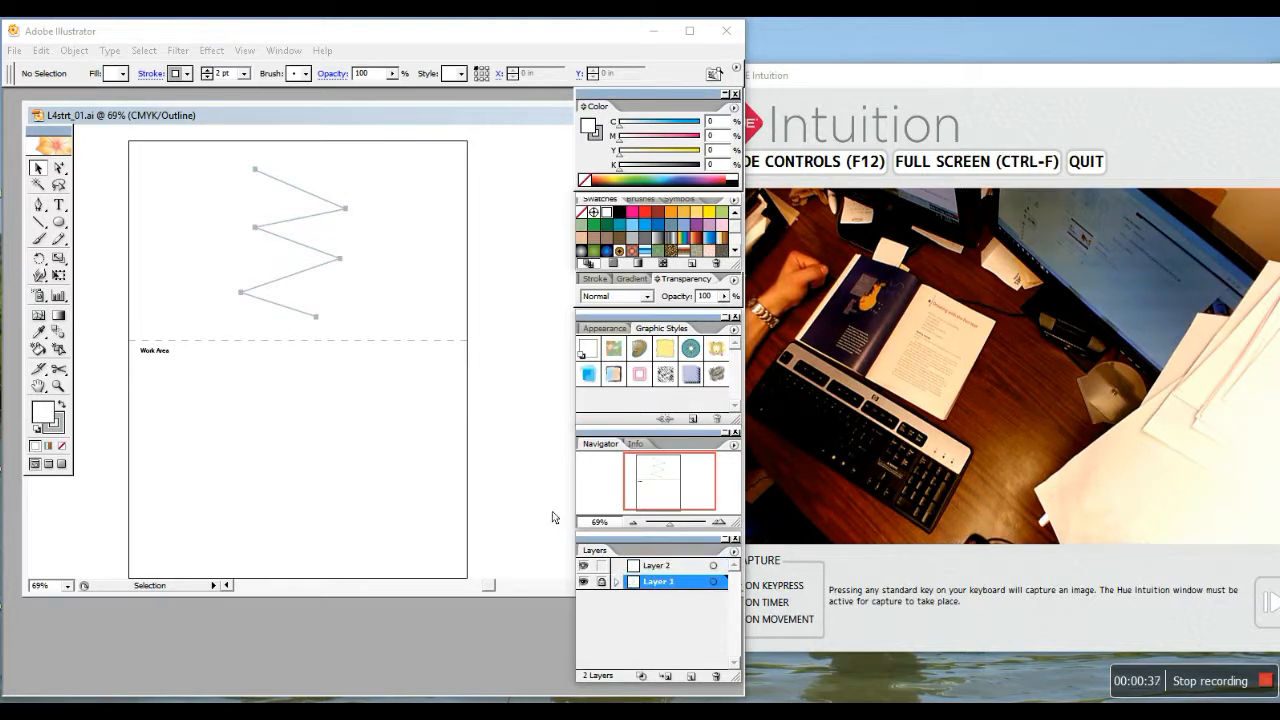
pyautogui.click(665, 570)
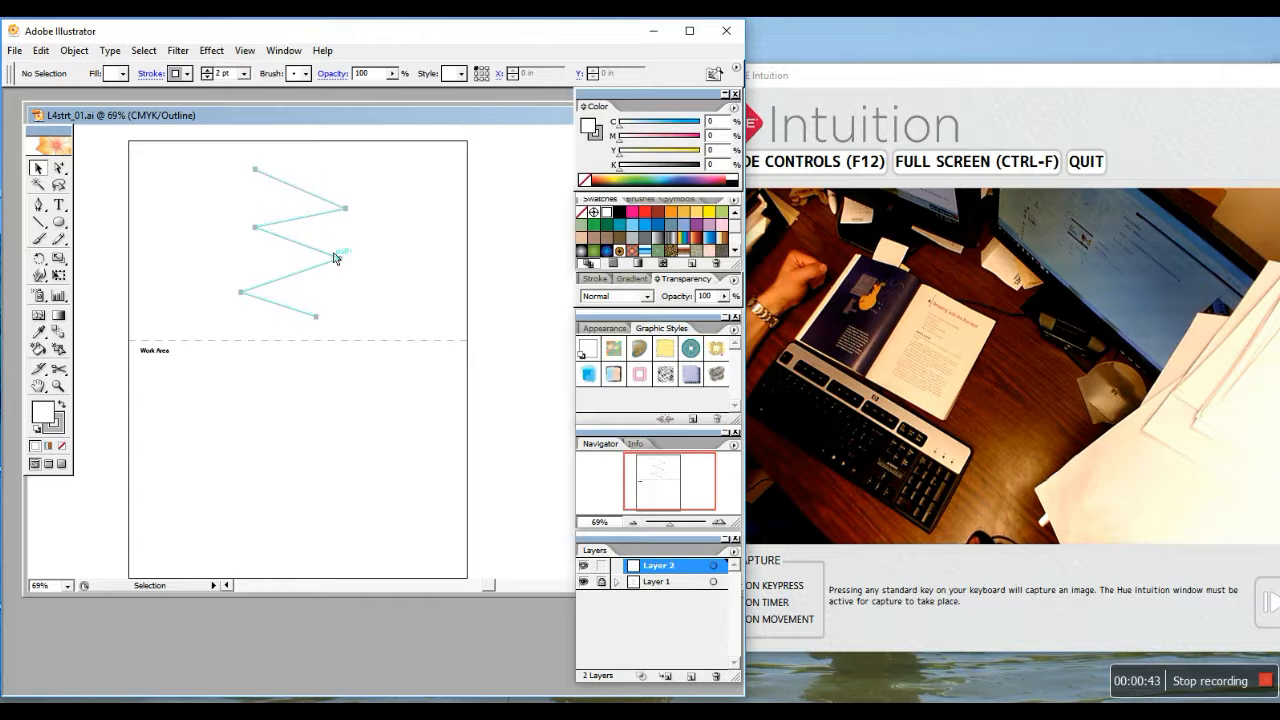
pyautogui.click(660, 581)
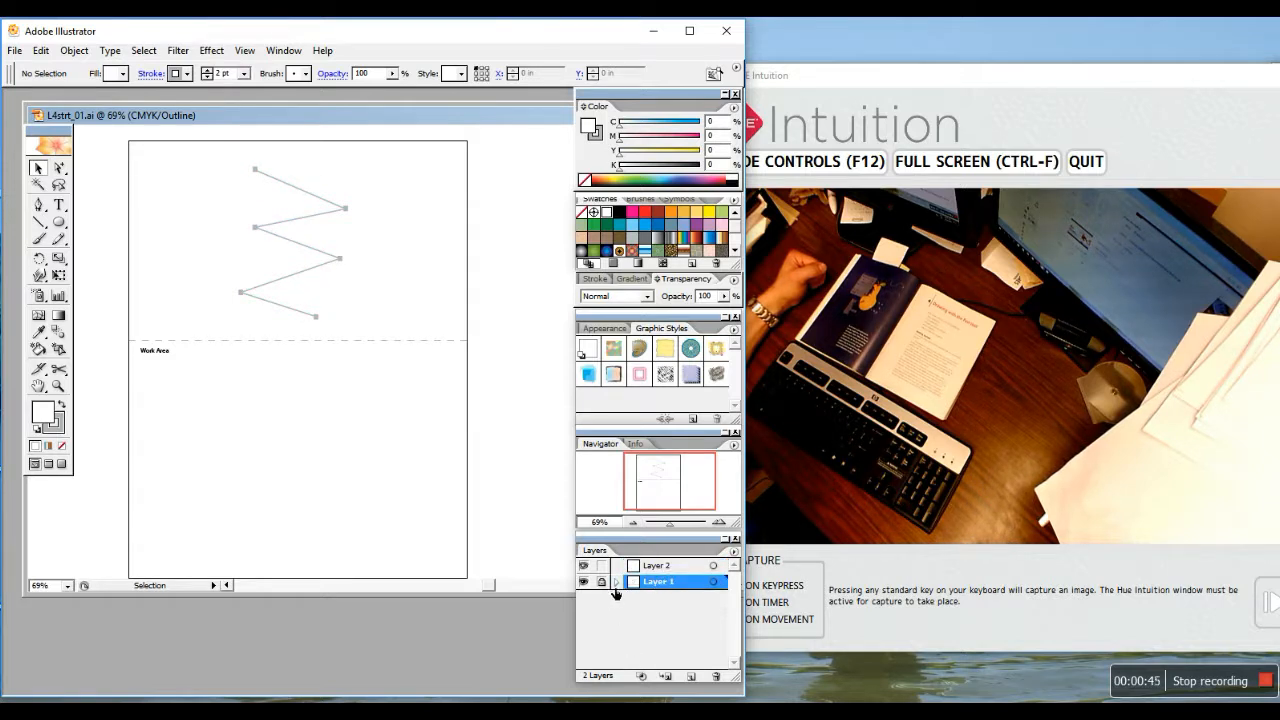
pyautogui.click(601, 582)
# Select the zigzag template, relock Layer 1, and draw on Layer 2 with the Pen tool
pyautogui.click(672, 568)
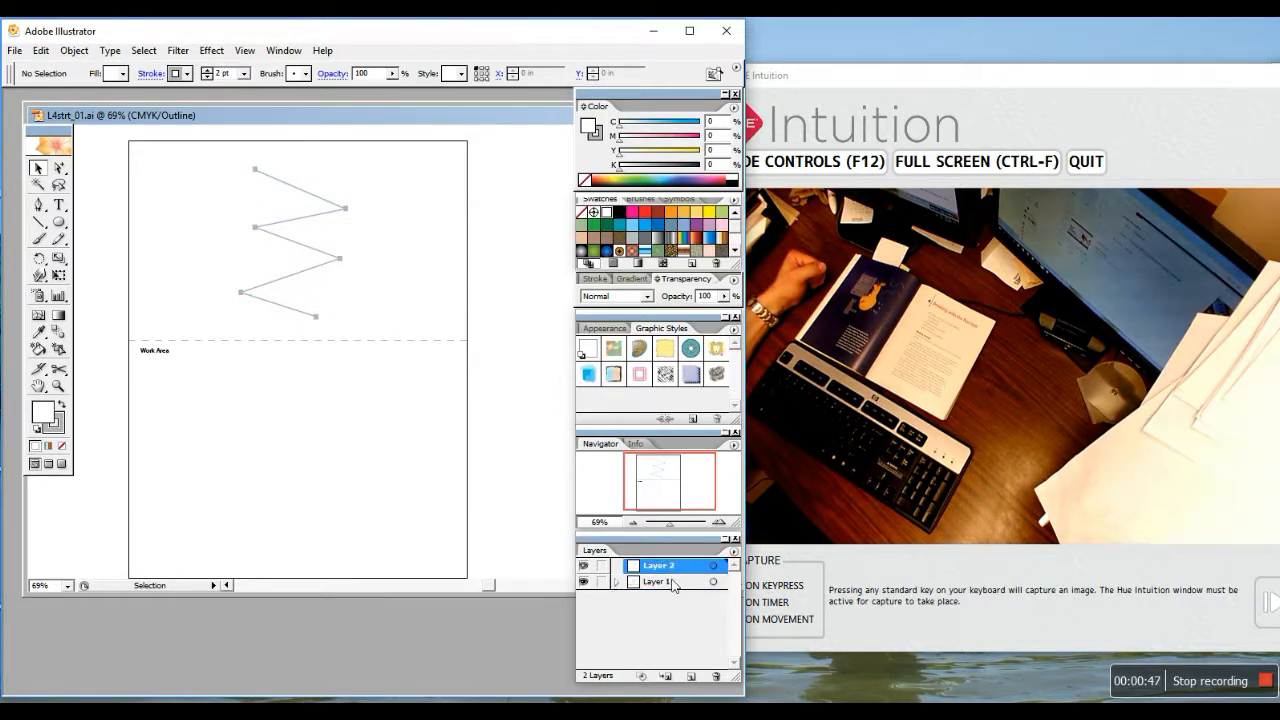
pyautogui.click(333, 211)
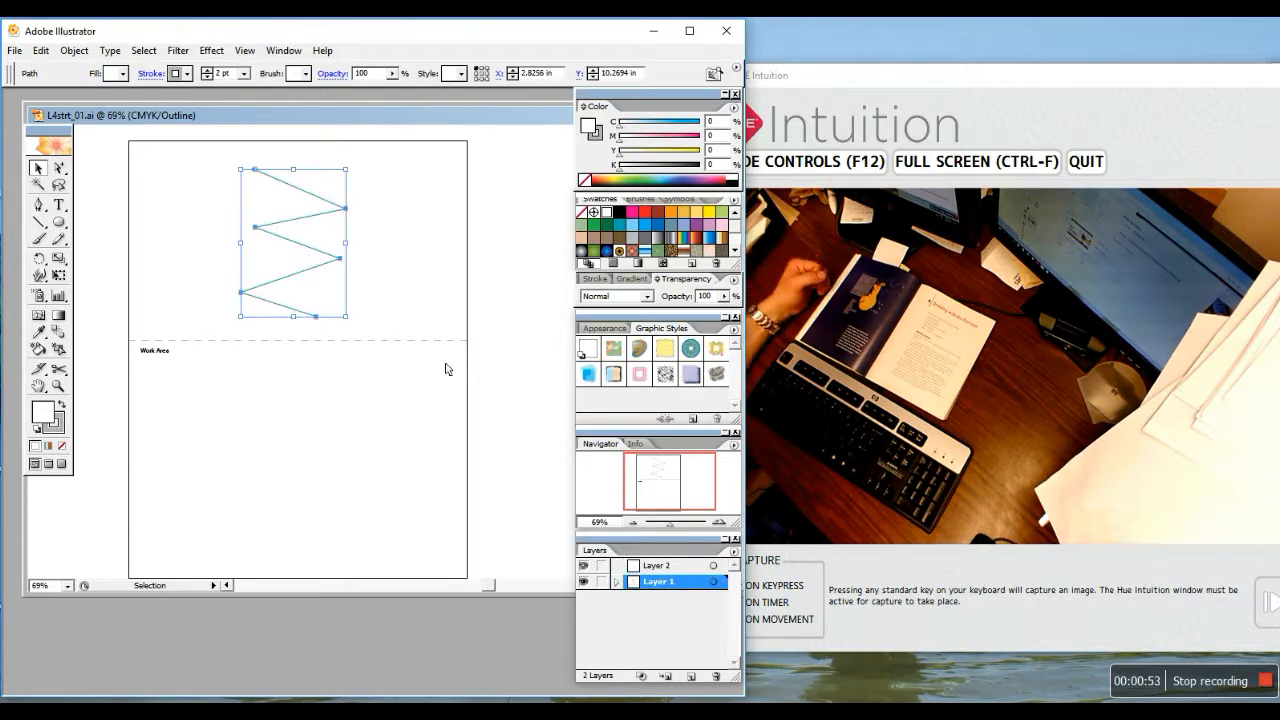
pyautogui.click(603, 583)
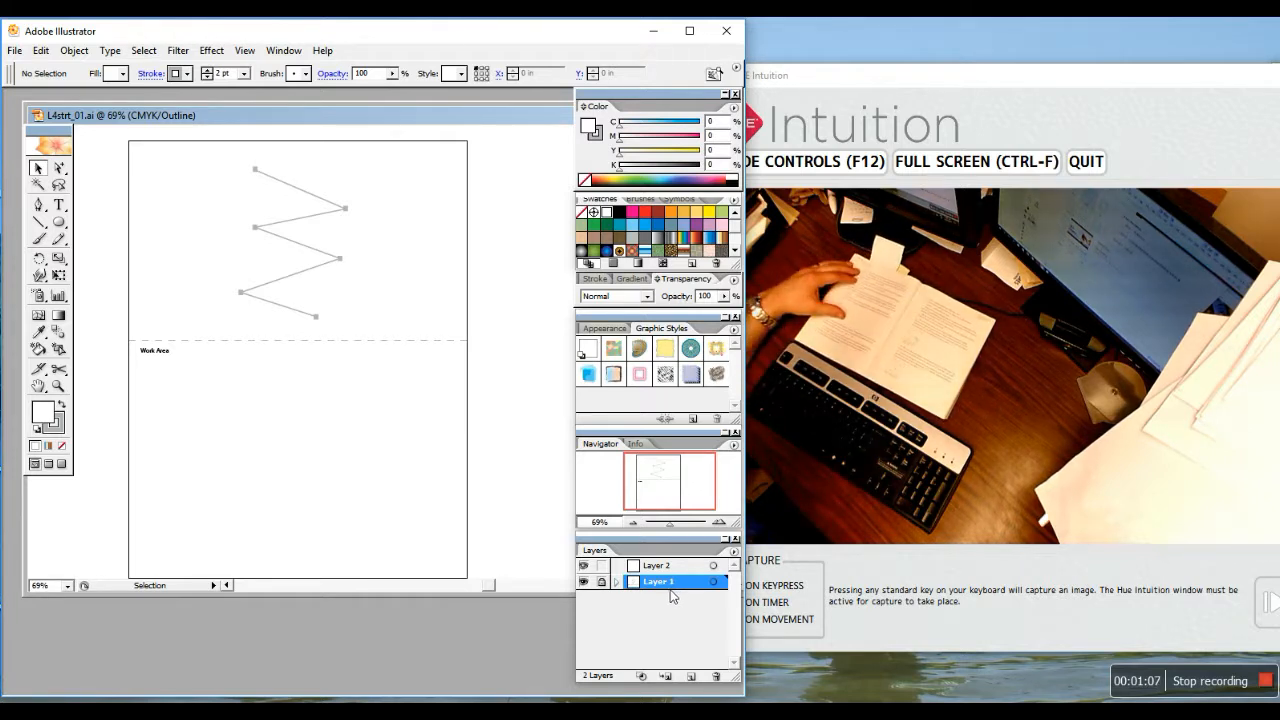
pyautogui.click(662, 567)
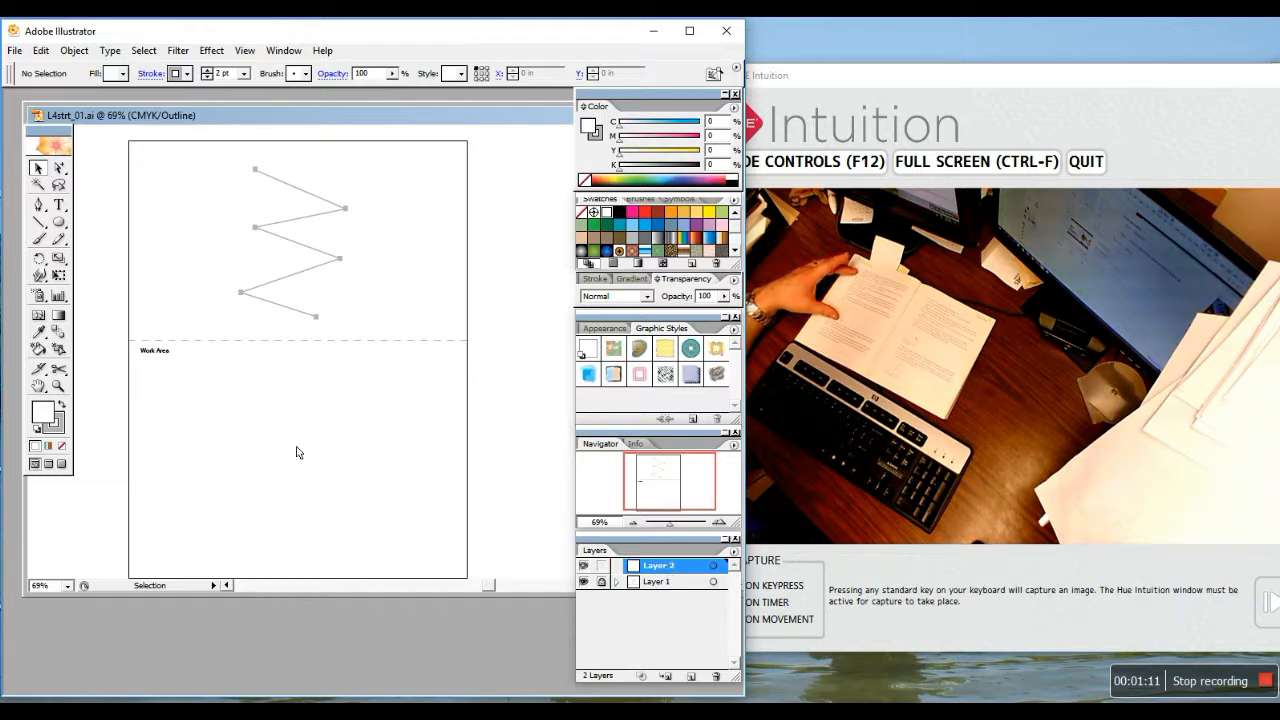
pyautogui.click(39, 207)
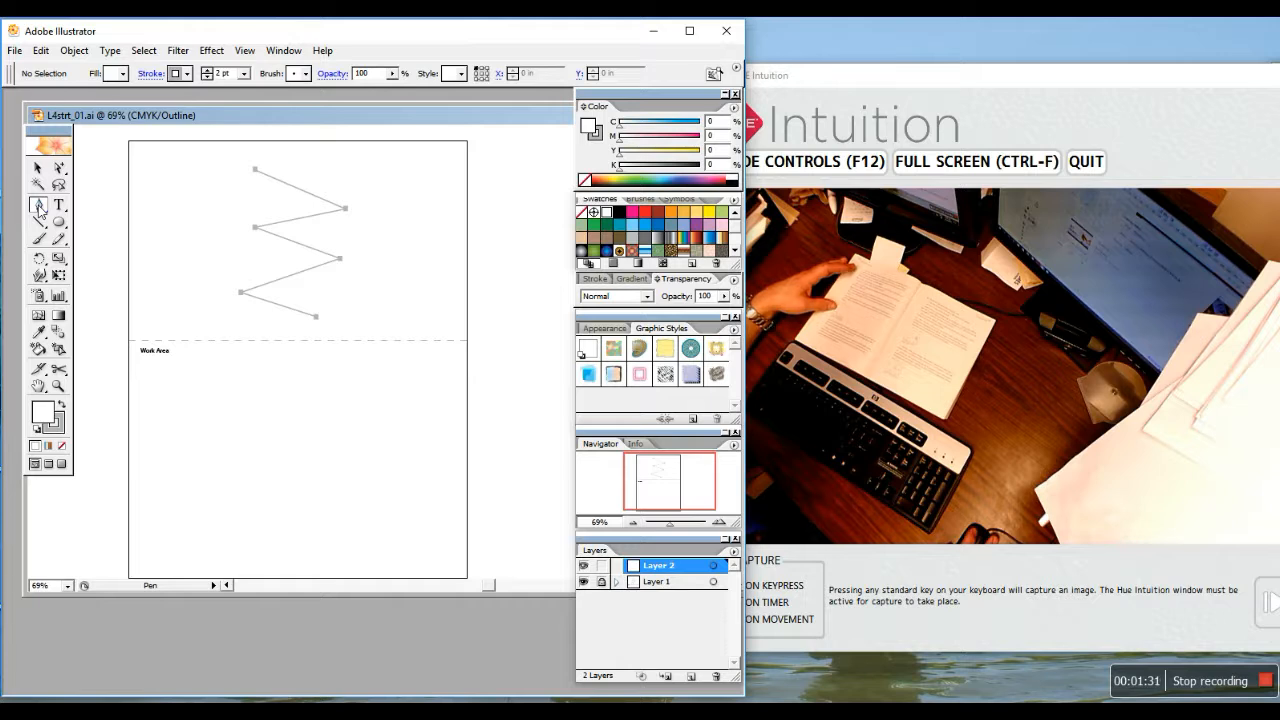
# Place Pen anchors on all six zigzag corners, from the top endpoint down to the bottom endpoint
pyautogui.click(40, 206)
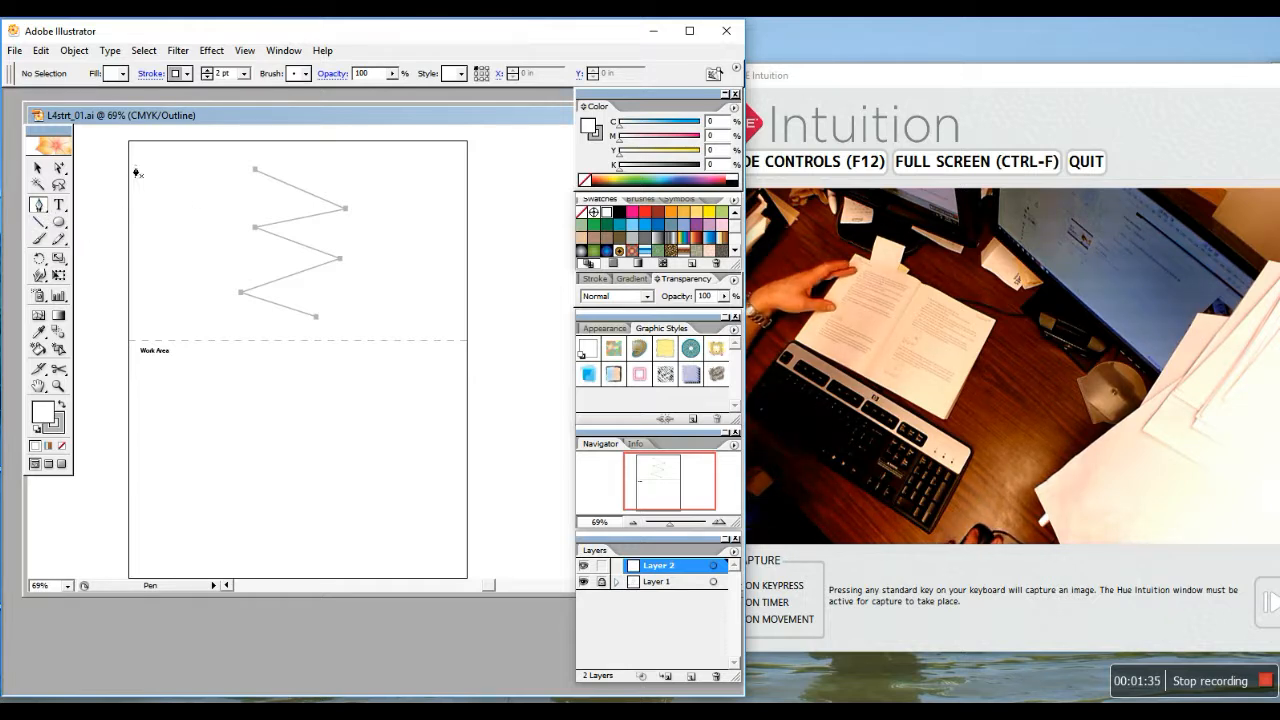
pyautogui.click(257, 175)
pyautogui.click(345, 208)
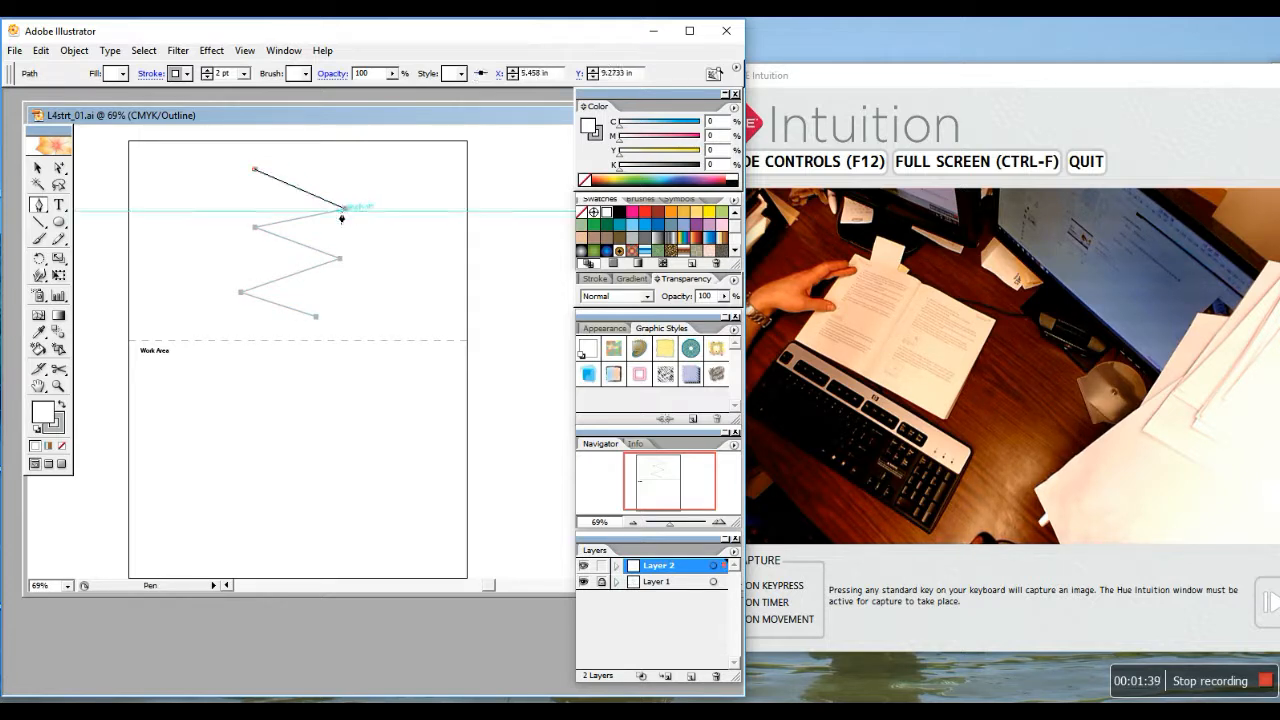
pyautogui.click(257, 229)
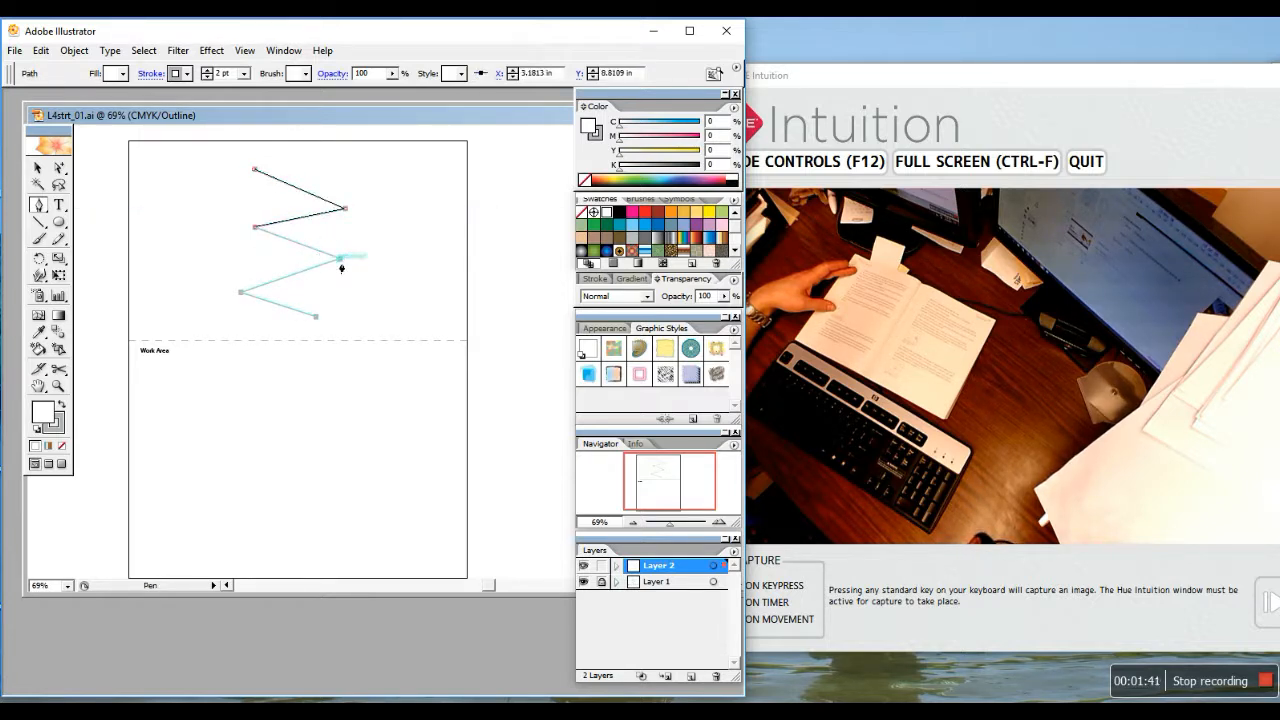
pyautogui.click(341, 260)
pyautogui.click(240, 293)
pyautogui.click(315, 318)
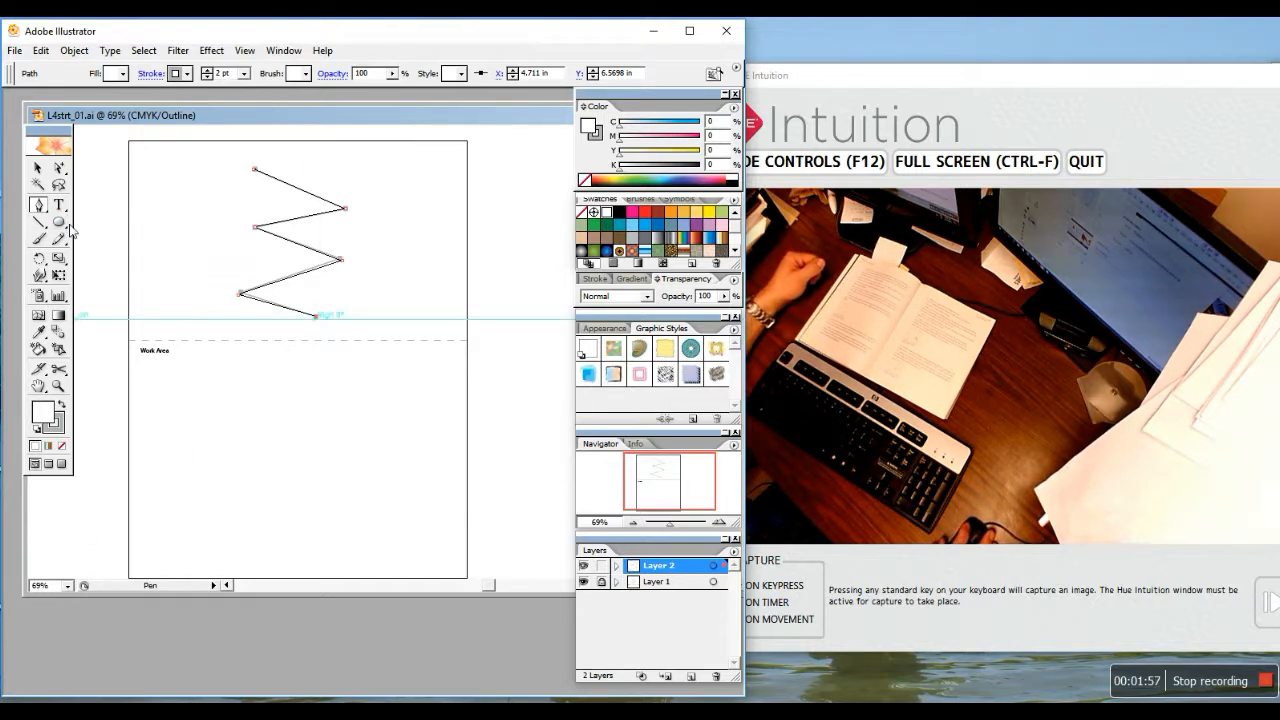
pyautogui.click(36, 170)
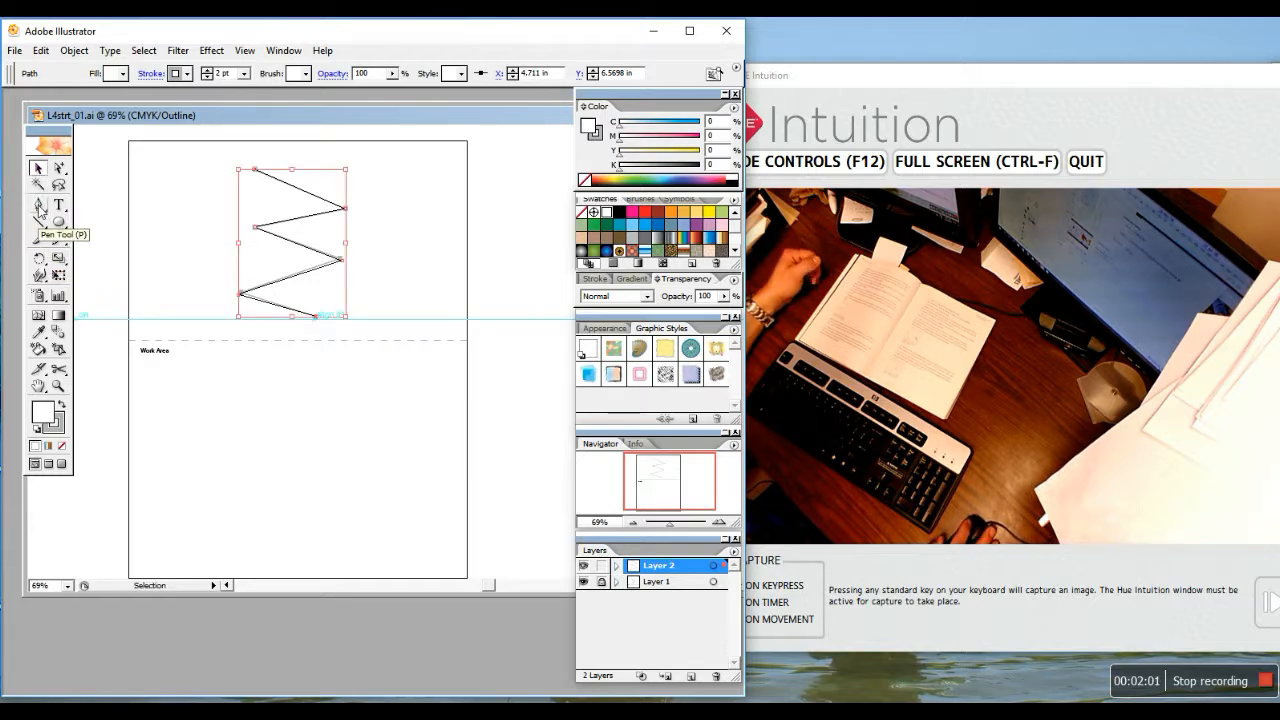
# Pen-click four corners in the Work Area and close the shape on its starting point
pyautogui.click(38, 206)
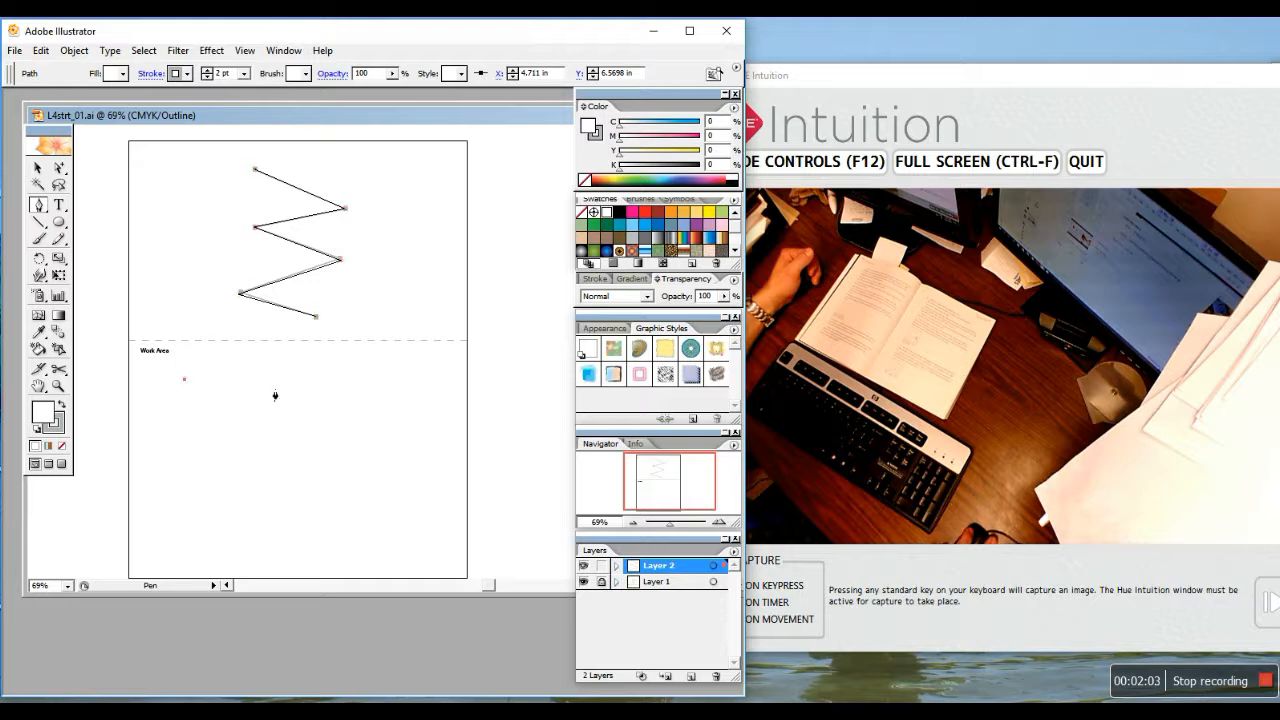
pyautogui.click(360, 379)
pyautogui.click(353, 523)
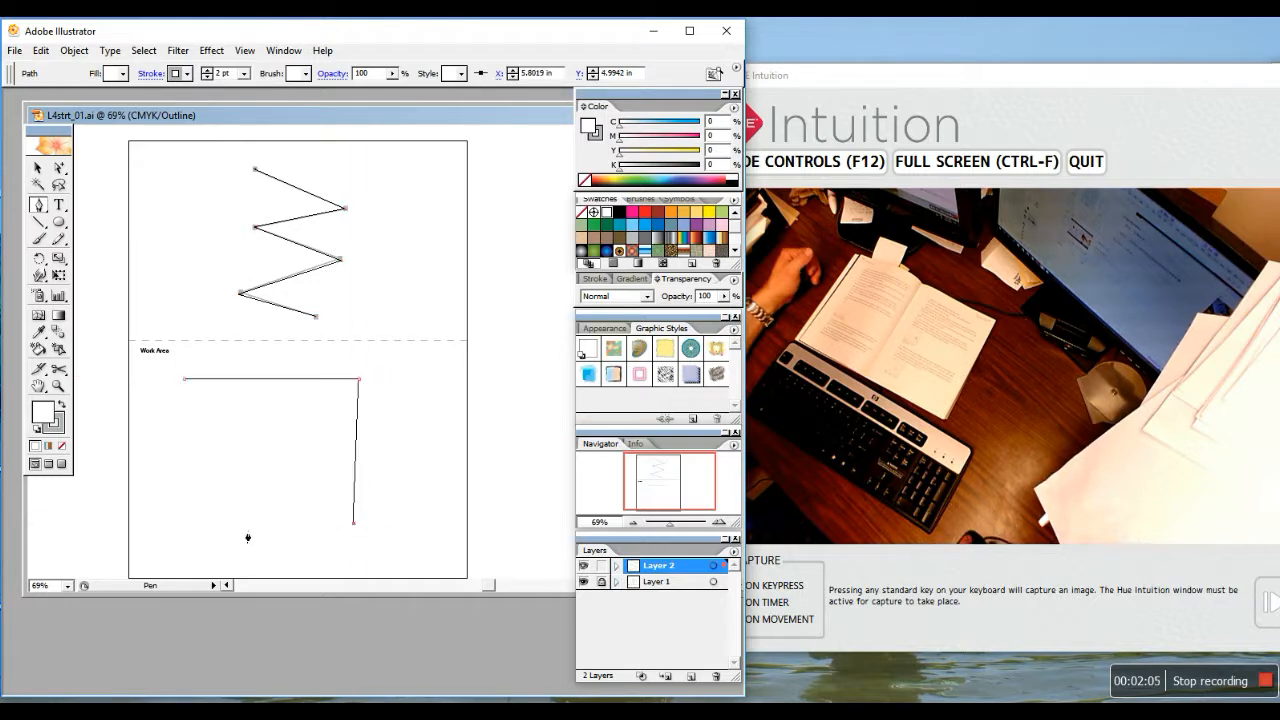
pyautogui.click(171, 528)
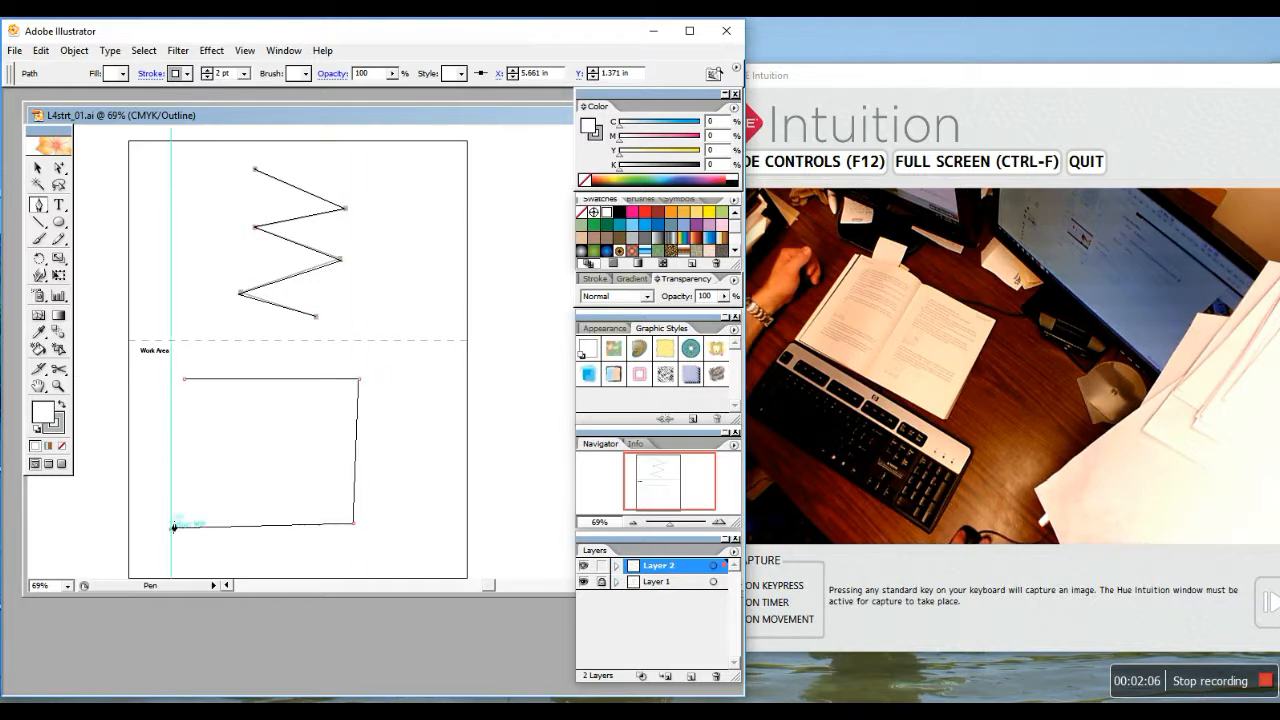
pyautogui.click(186, 382)
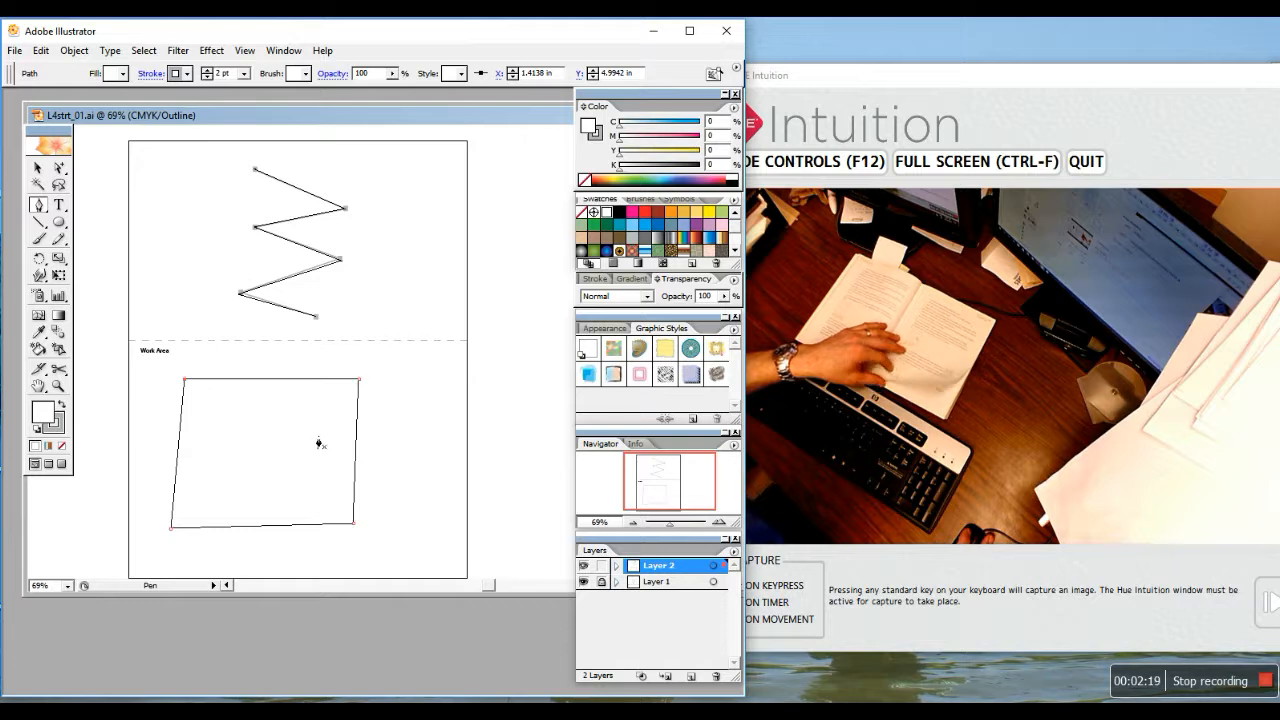
pyautogui.click(37, 167)
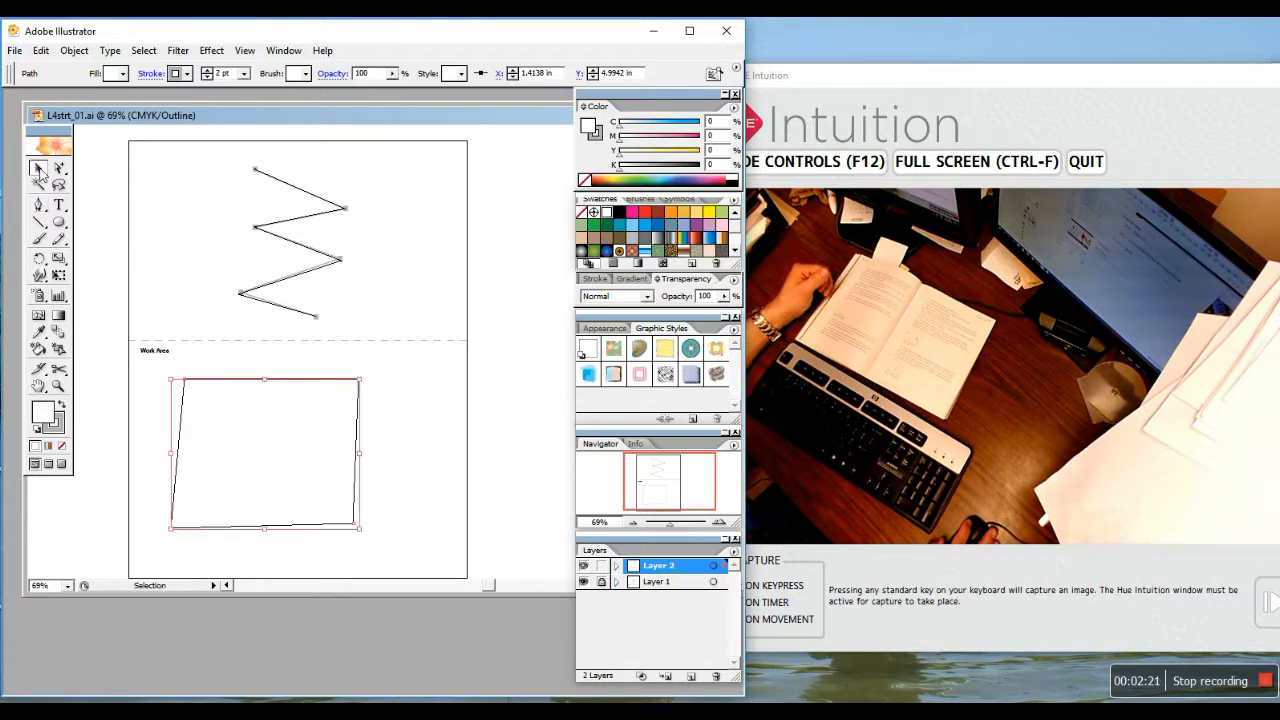
# Select the zigzag, then use Direct Selection to pick just one middle segment
pyautogui.click(305, 251)
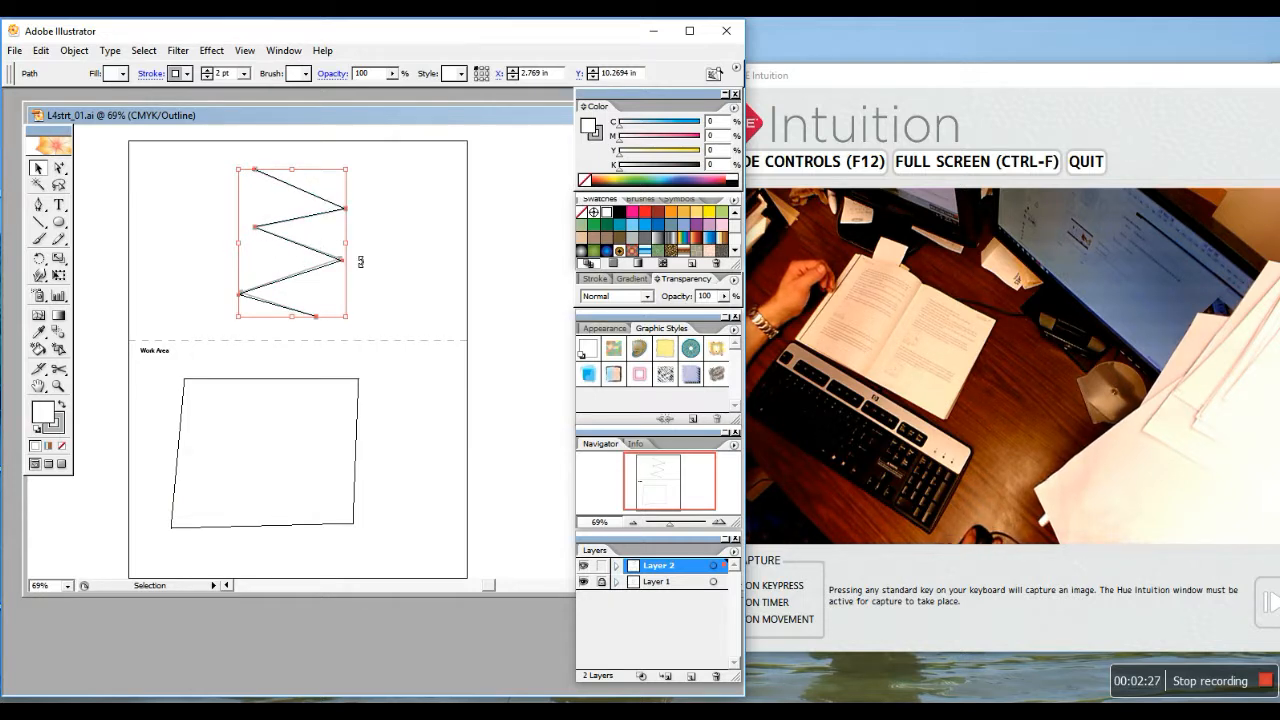
pyautogui.click(62, 170)
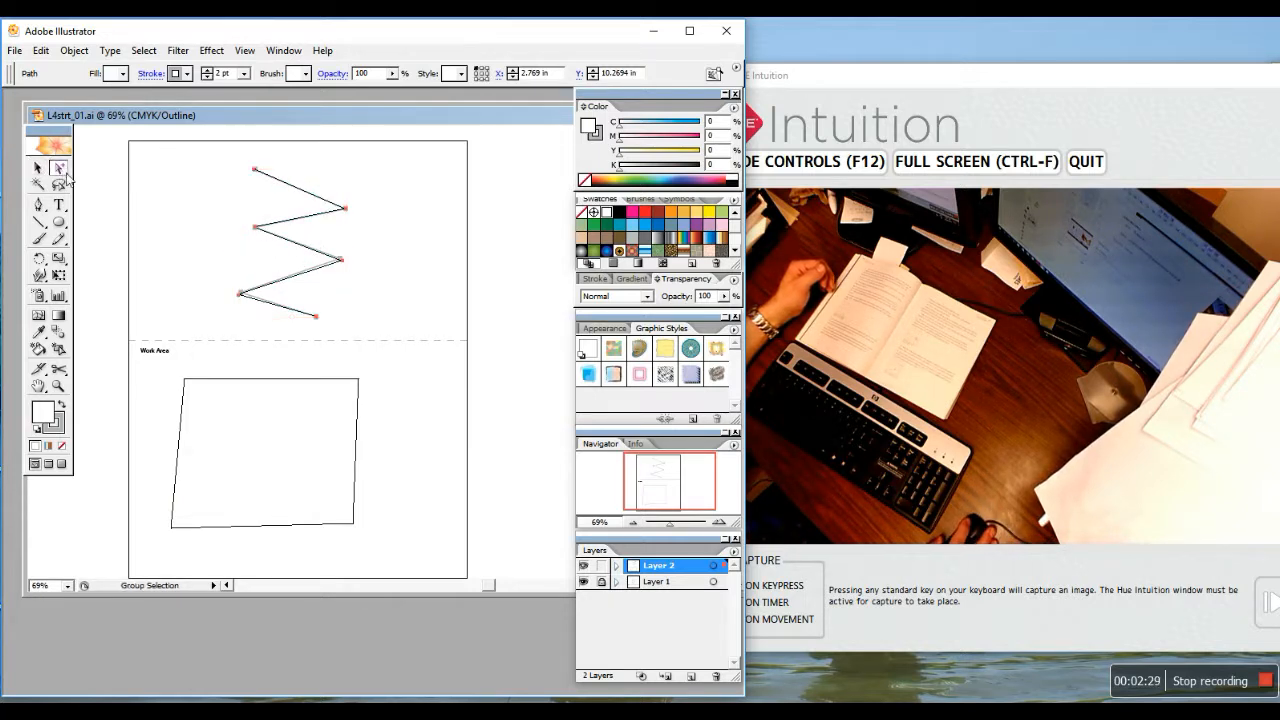
pyautogui.moveTo(62, 168); pyautogui.dragTo(74, 174)
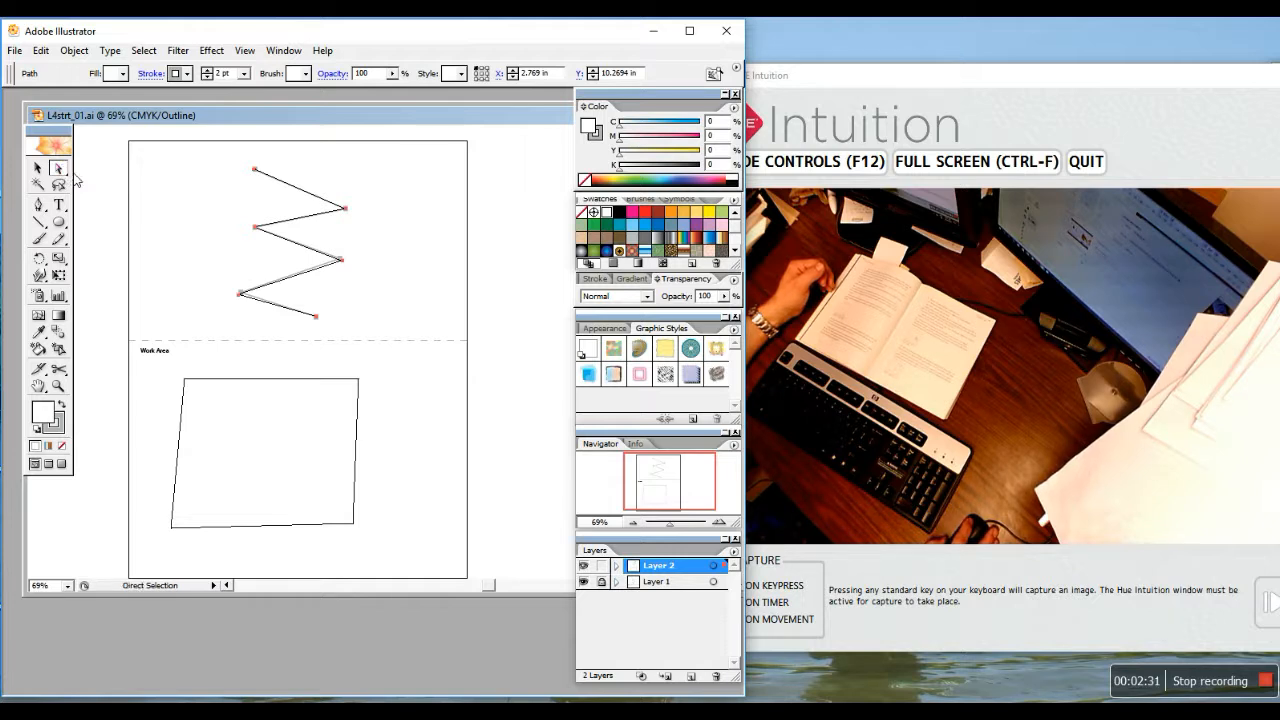
pyautogui.click(322, 251)
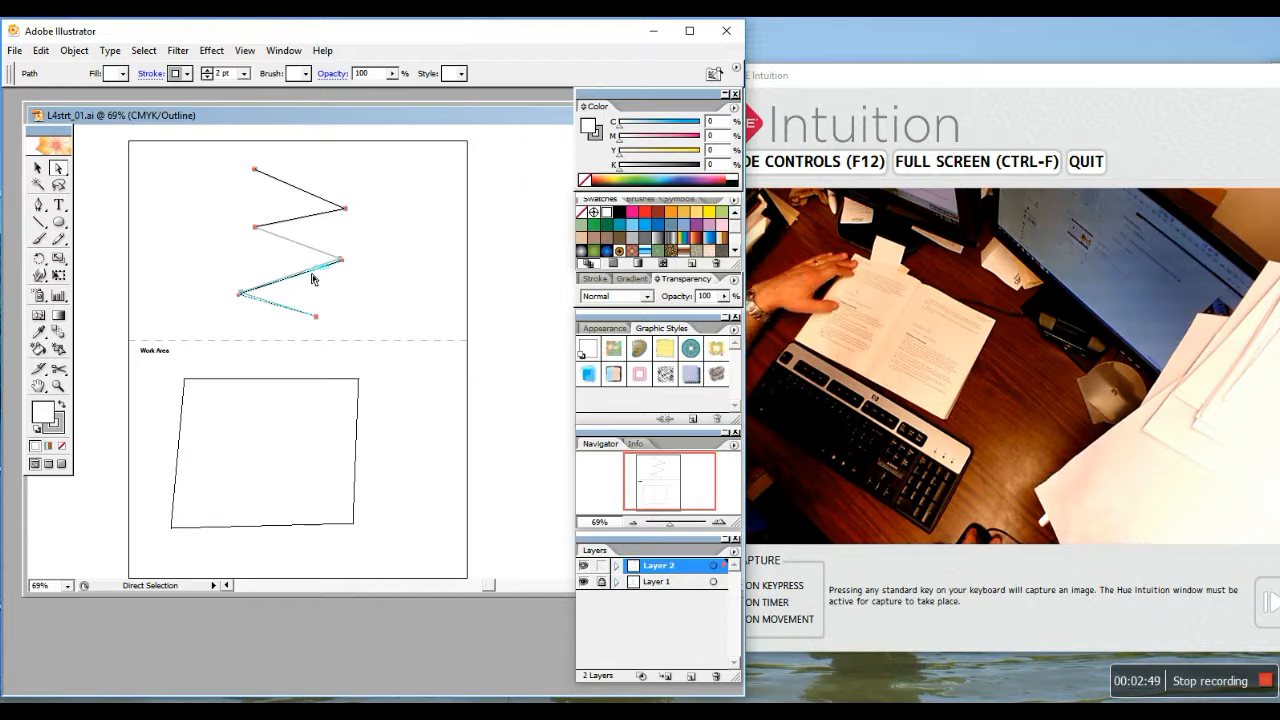
# Open L4strt_02.ai from the Lesson04 folder and move its document window upward
pyautogui.click(19, 52)
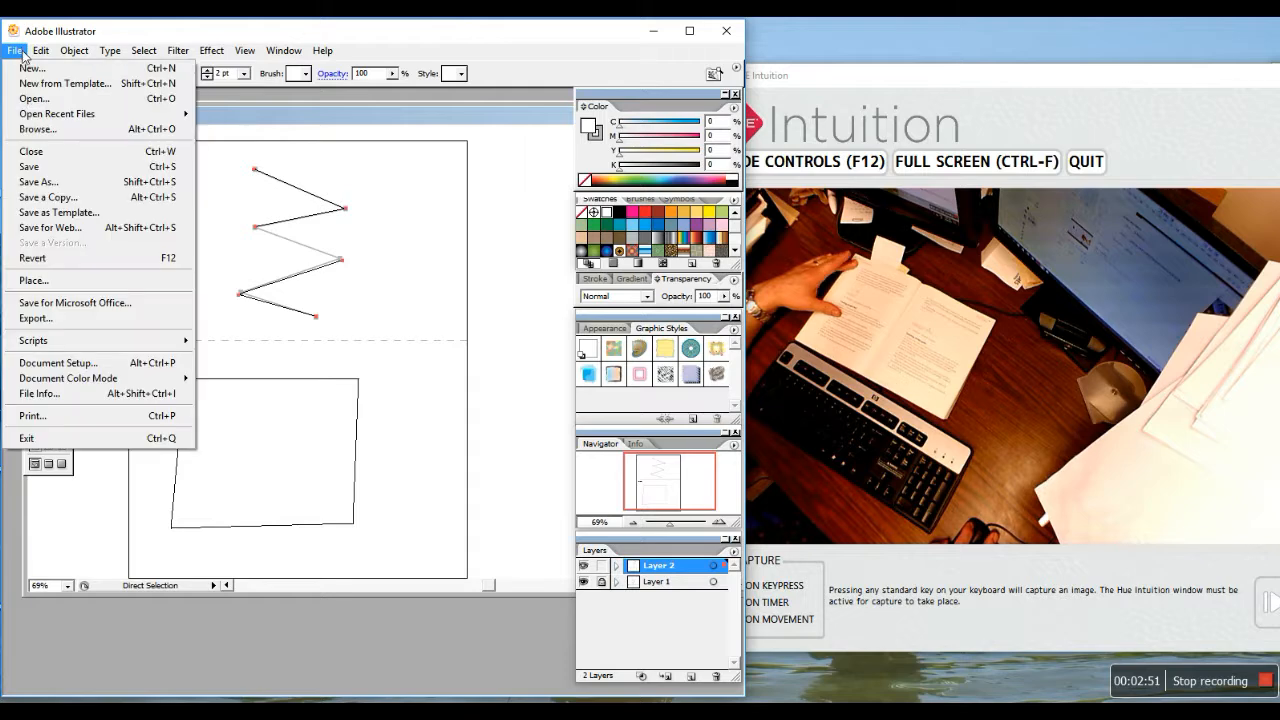
pyautogui.click(36, 98)
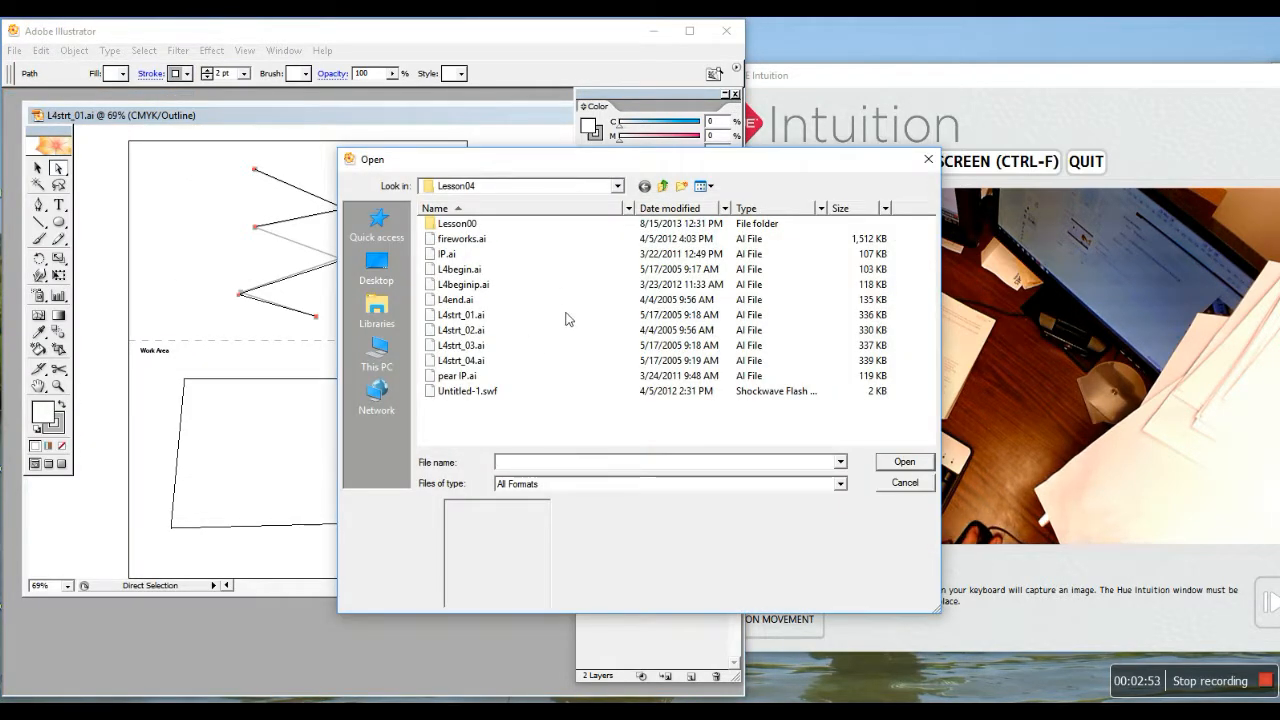
pyautogui.click(468, 332)
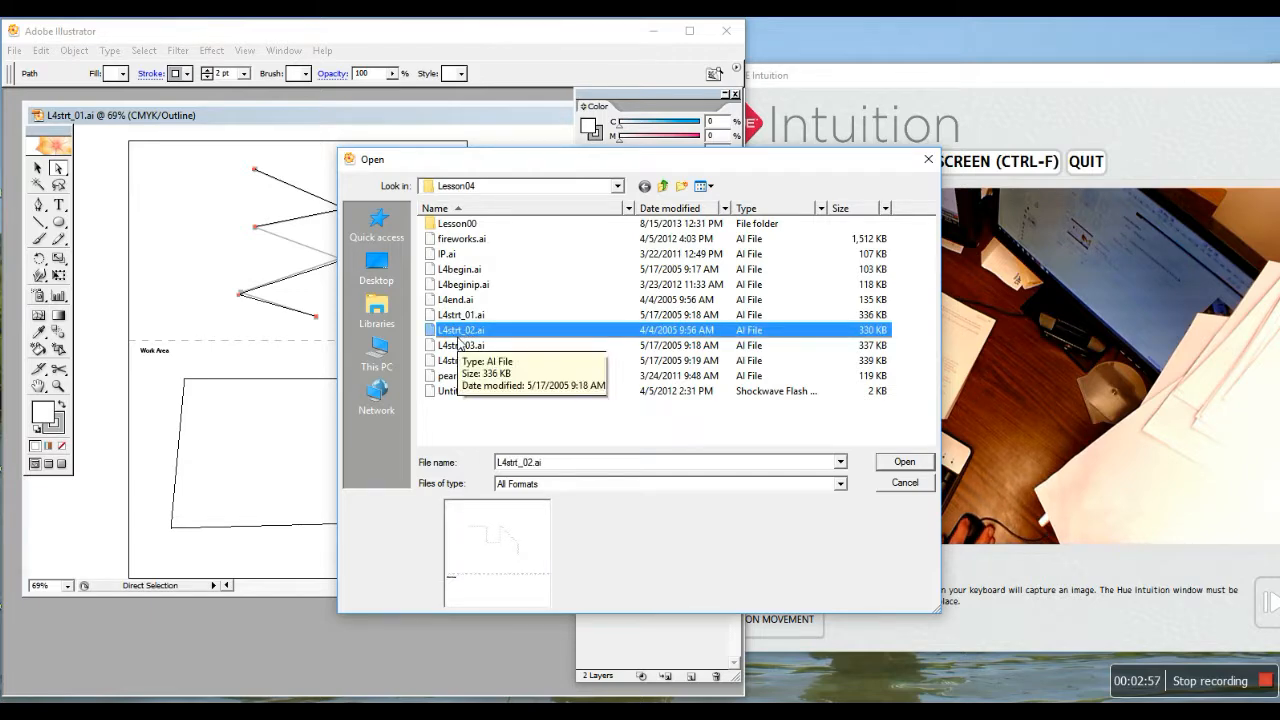
pyautogui.click(897, 464)
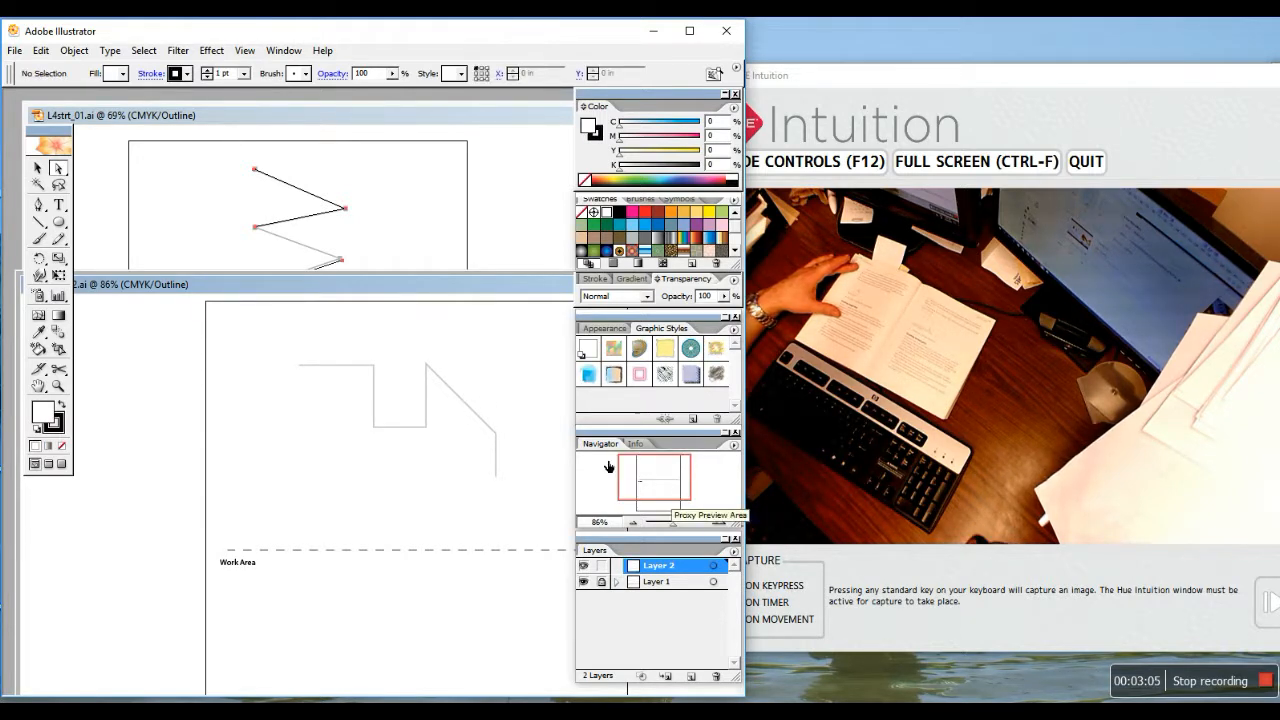
pyautogui.moveTo(446, 284); pyautogui.dragTo(376, 112)
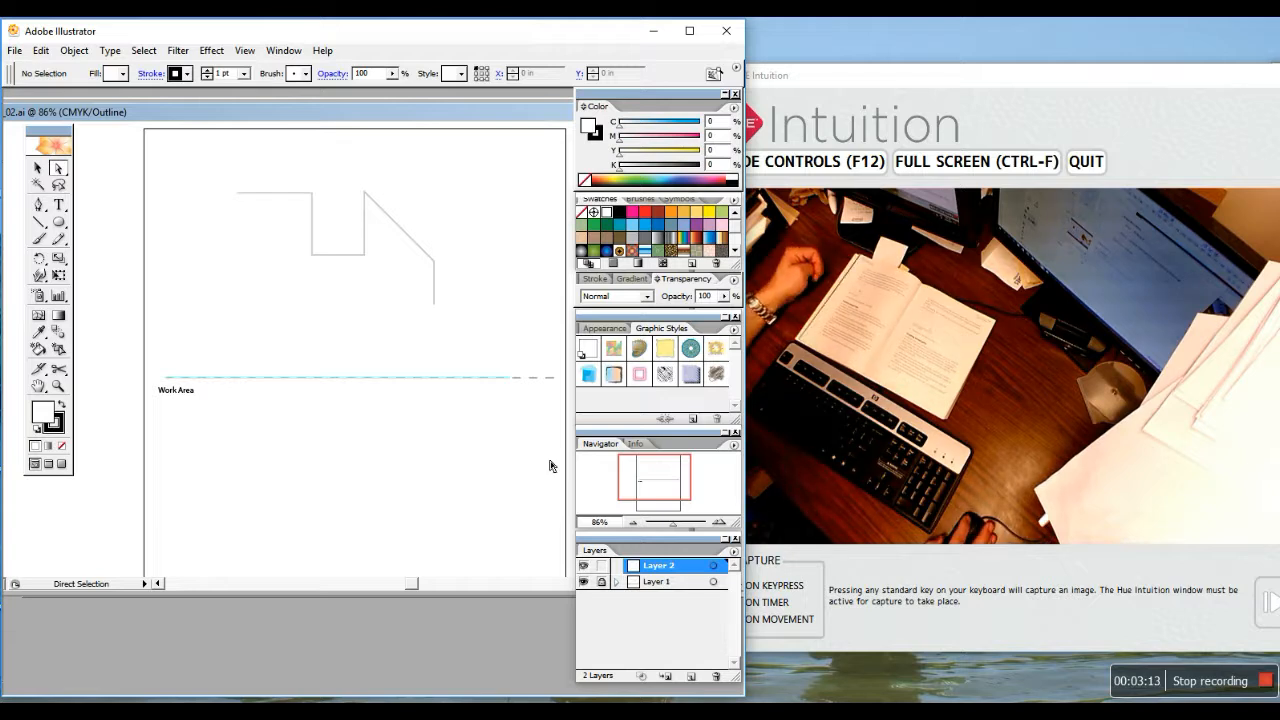
# Check the View menu options and deselect a stray single-point path before drawing
pyautogui.click(38, 205)
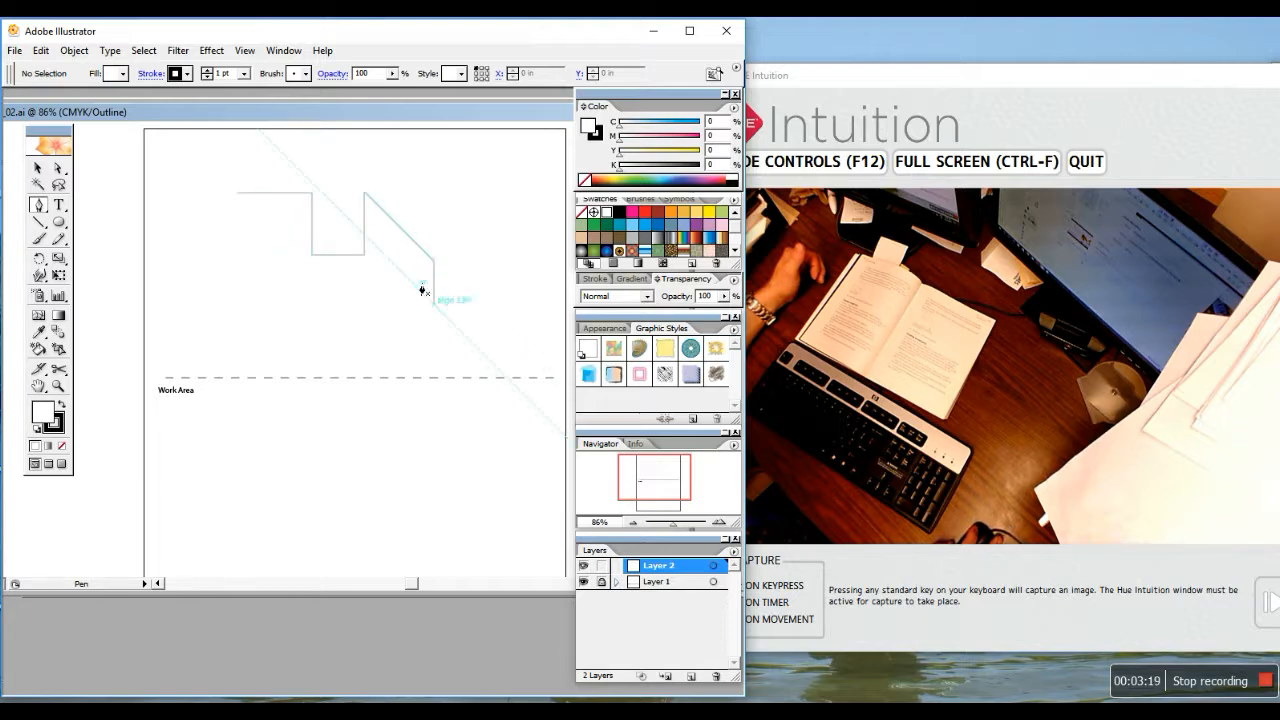
pyautogui.click(266, 50)
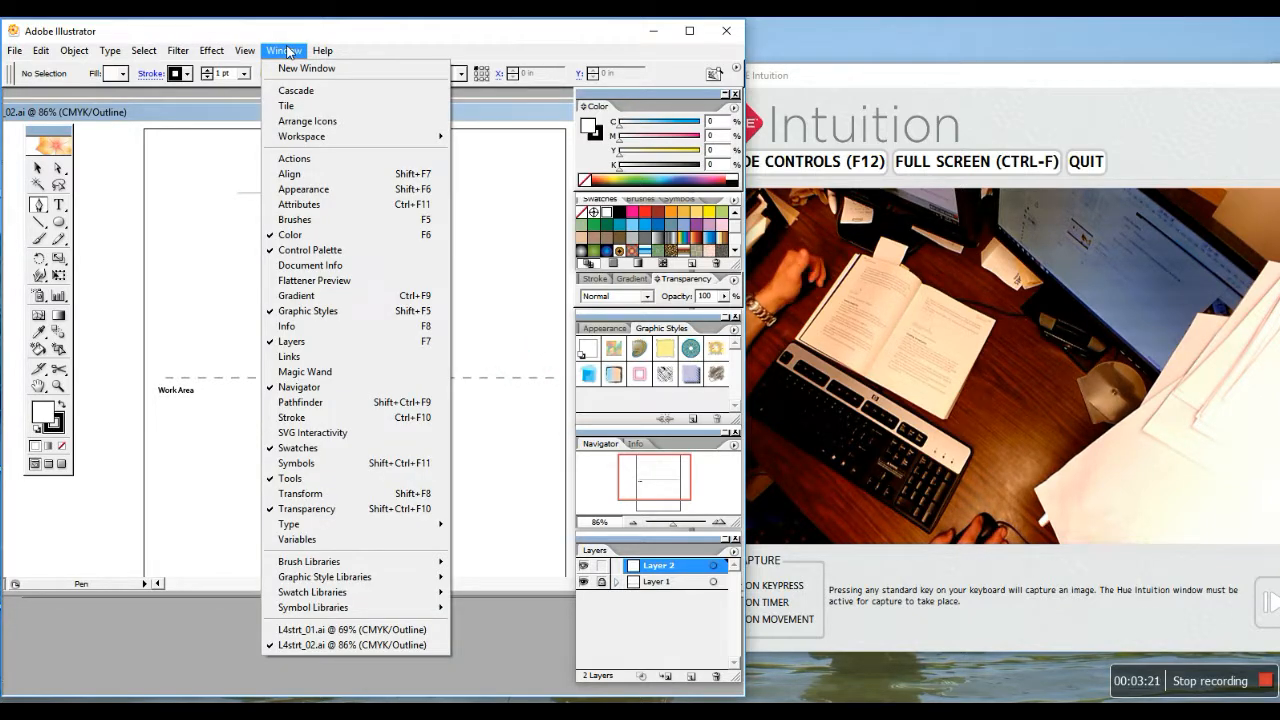
pyautogui.moveTo(257, 52)
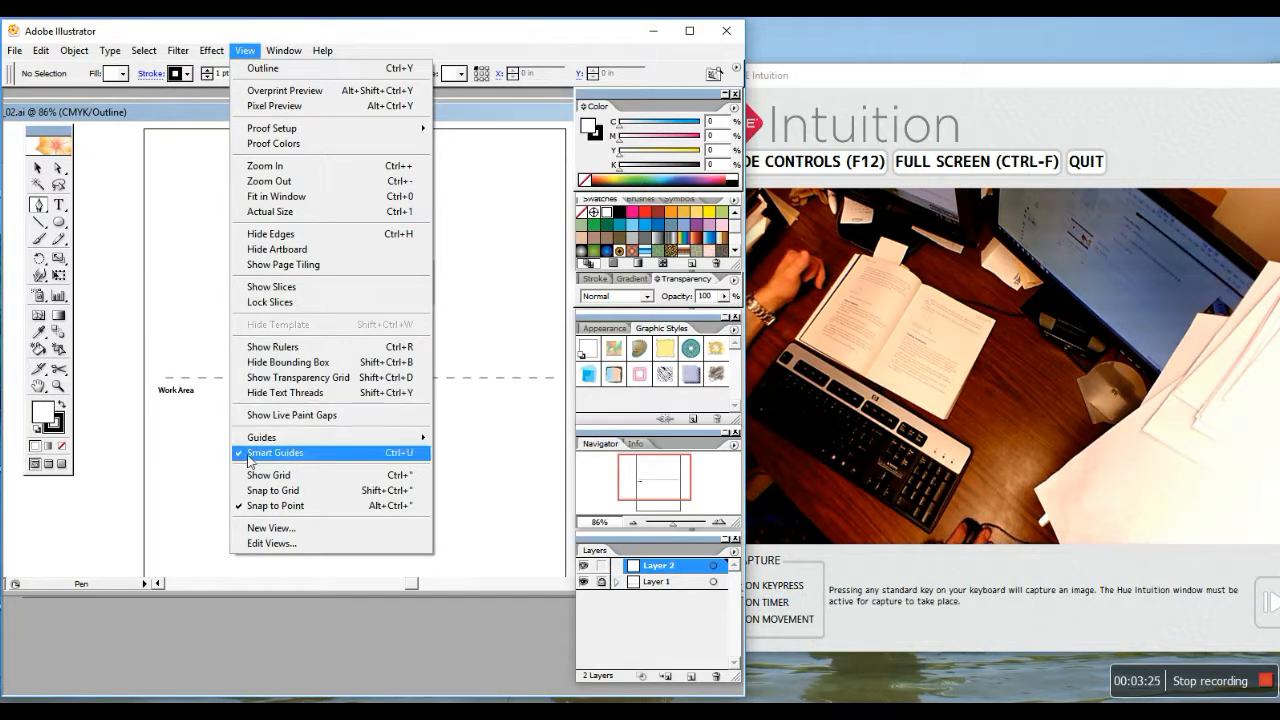
pyautogui.click(190, 236)
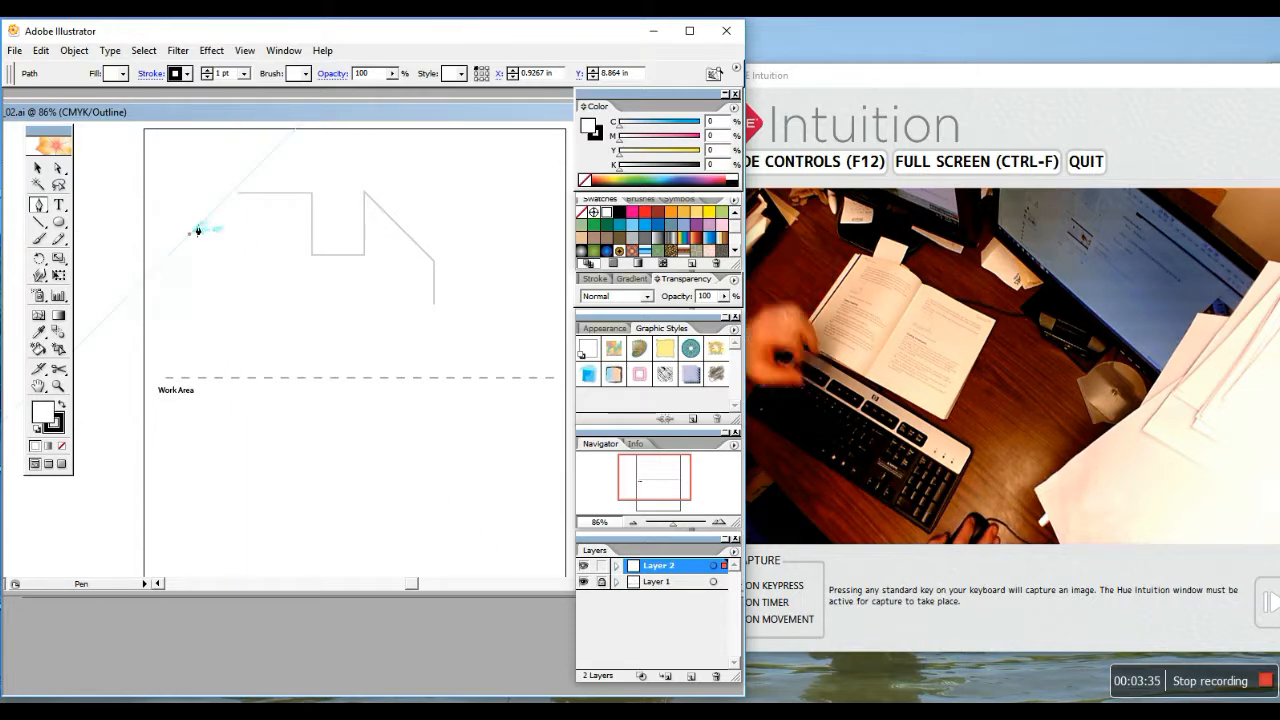
pyautogui.press('v')
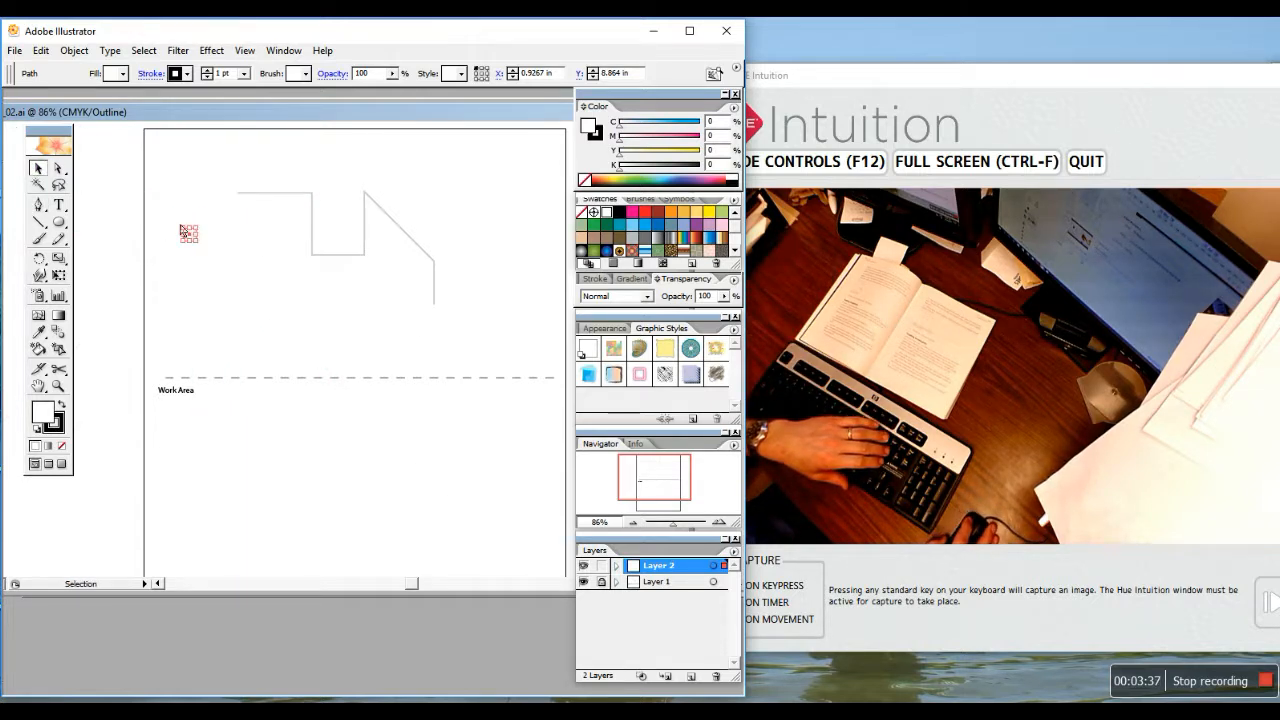
pyautogui.click(220, 237)
pyautogui.click(40, 205)
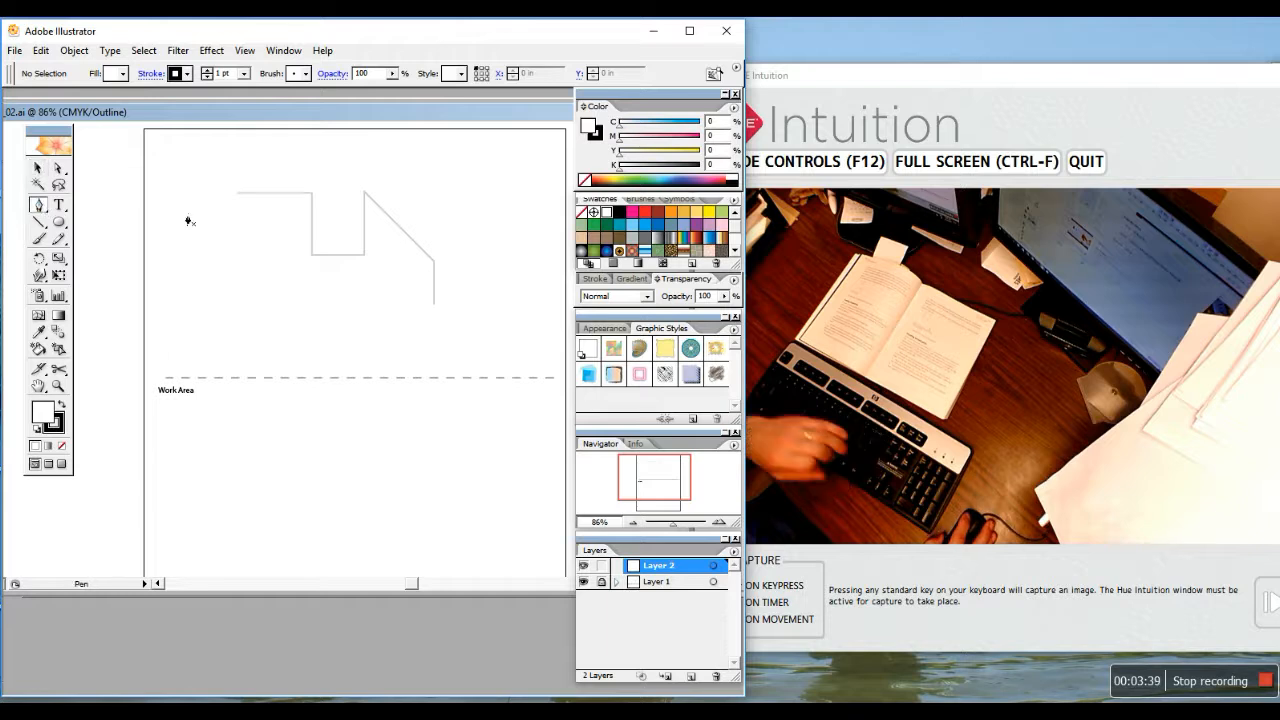
# Place straight anchors along the stepped line from its left end to the bottom endpoint
pyautogui.click(240, 200)
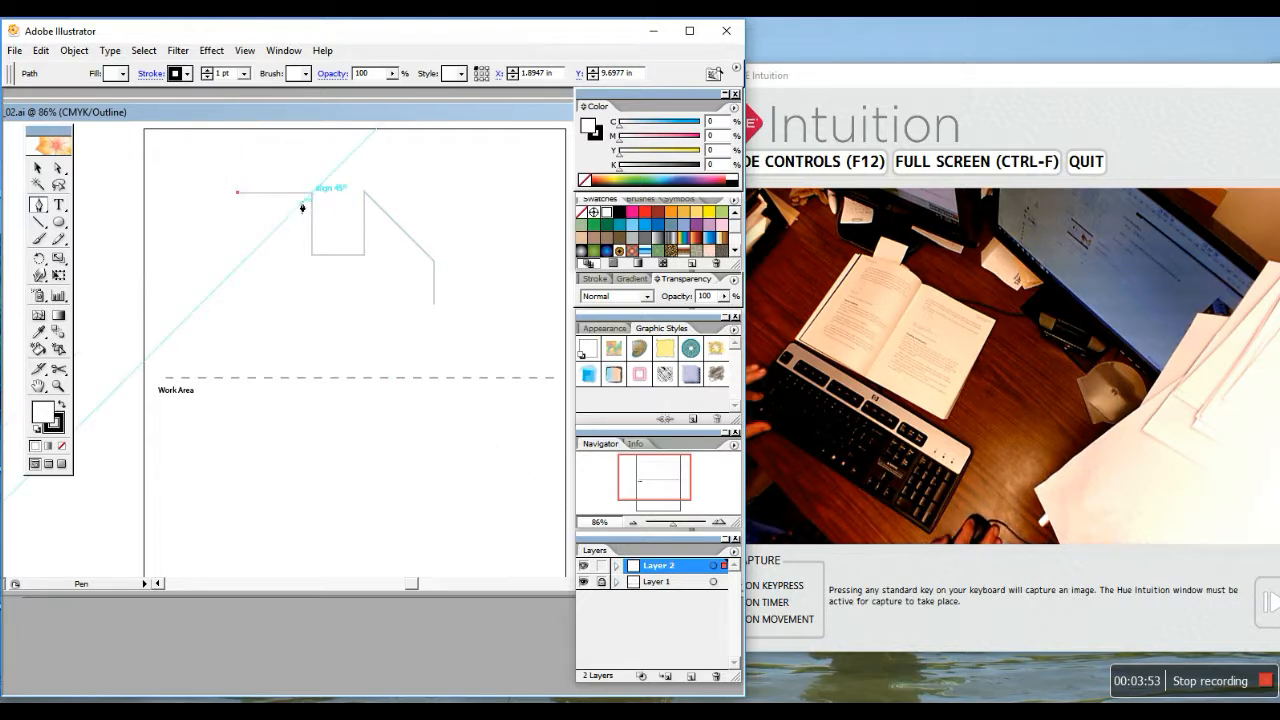
pyautogui.keyDown('shift'); pyautogui.click(312, 255); pyautogui.keyUp('shift')
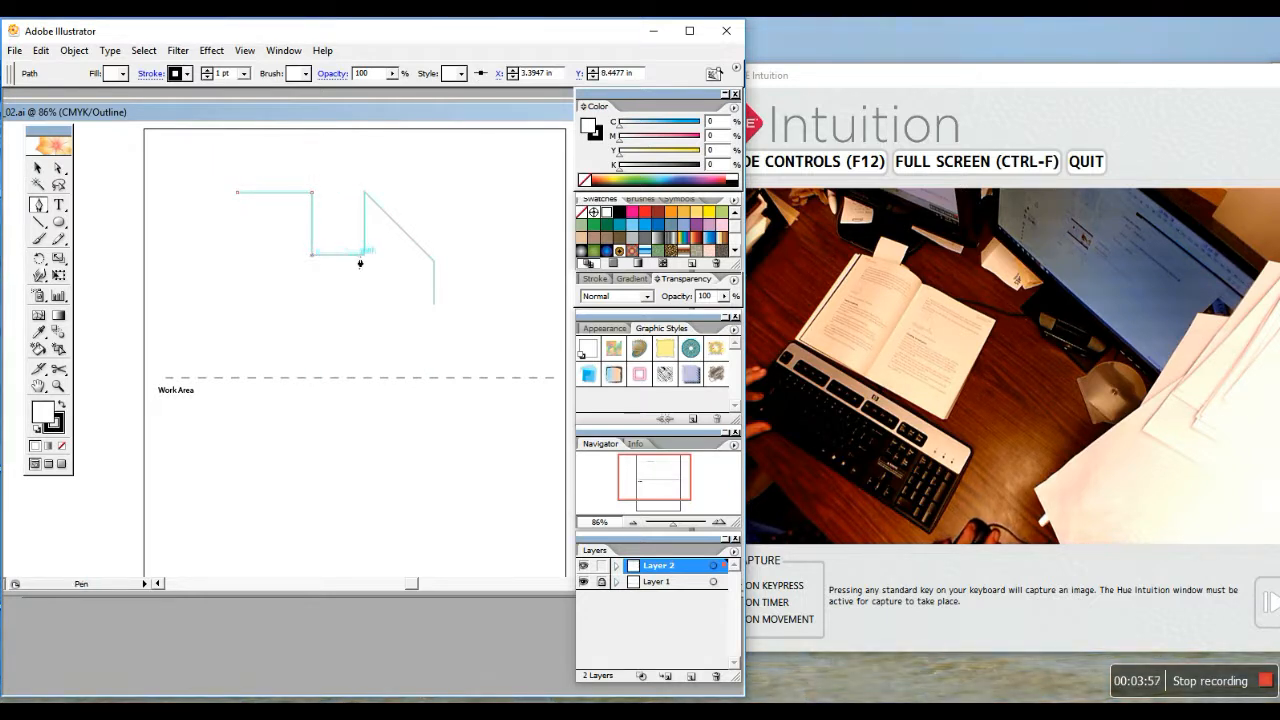
pyautogui.keyDown('shift'); pyautogui.click(365, 255); pyautogui.keyUp('shift')
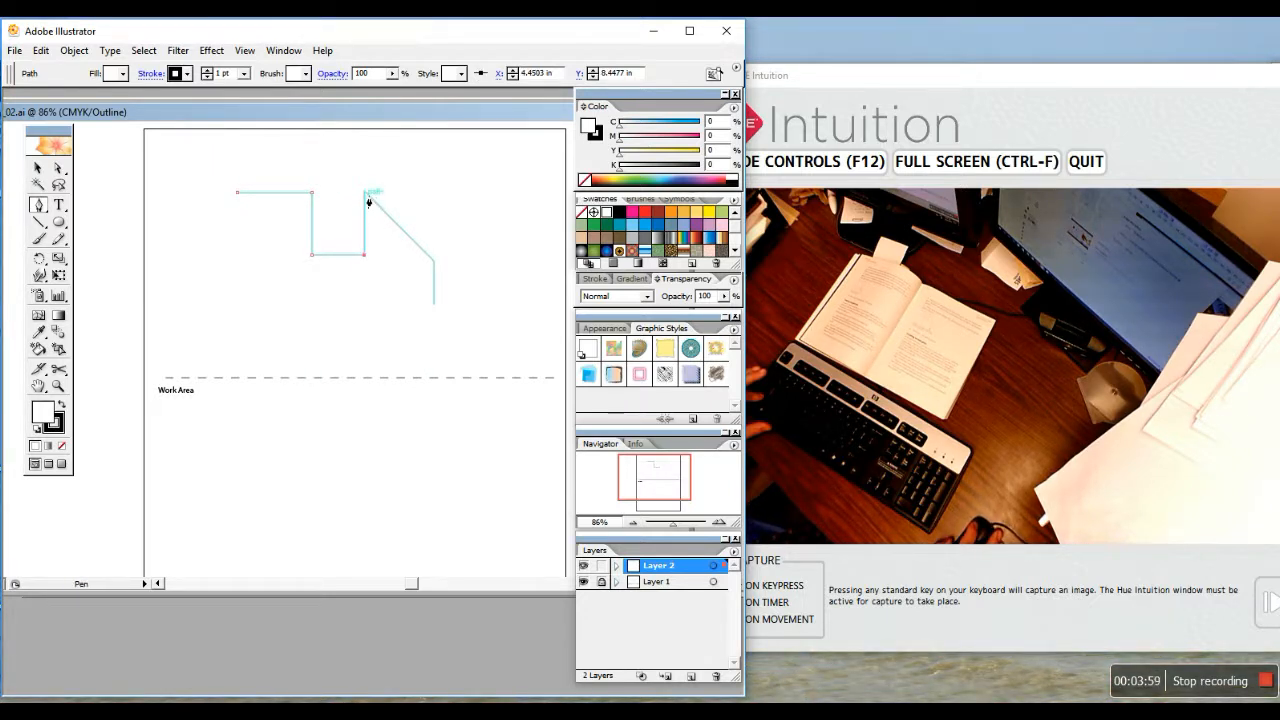
pyautogui.keyDown('shift'); pyautogui.click(367, 199); pyautogui.keyUp('shift')
pyautogui.click(436, 263)
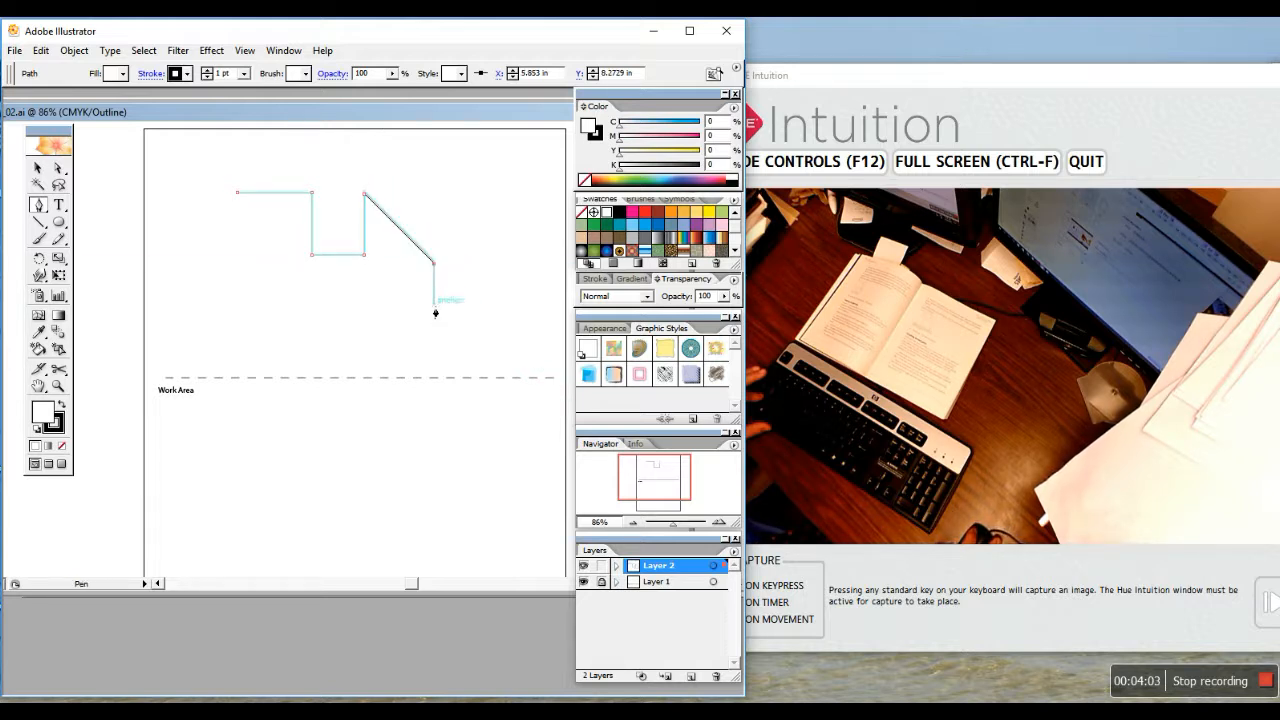
pyautogui.keyDown('shift'); pyautogui.click(435, 304); pyautogui.keyUp('shift')
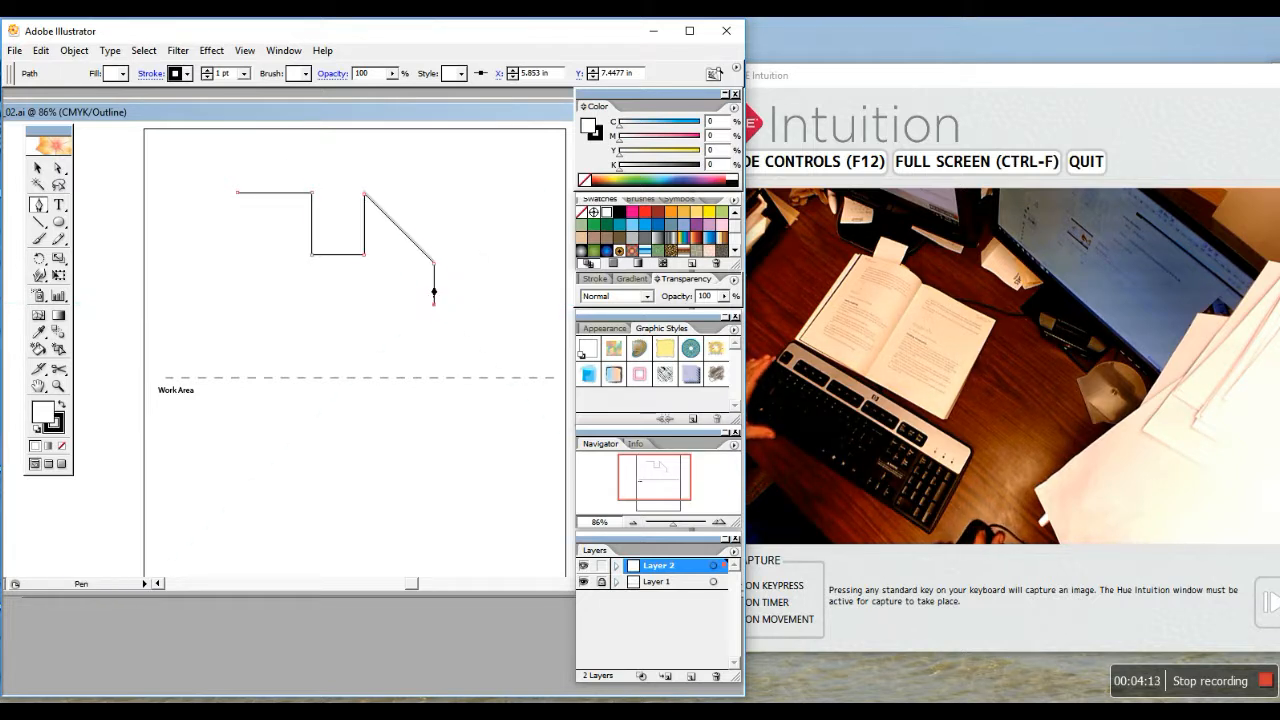
pyautogui.click(433, 302)
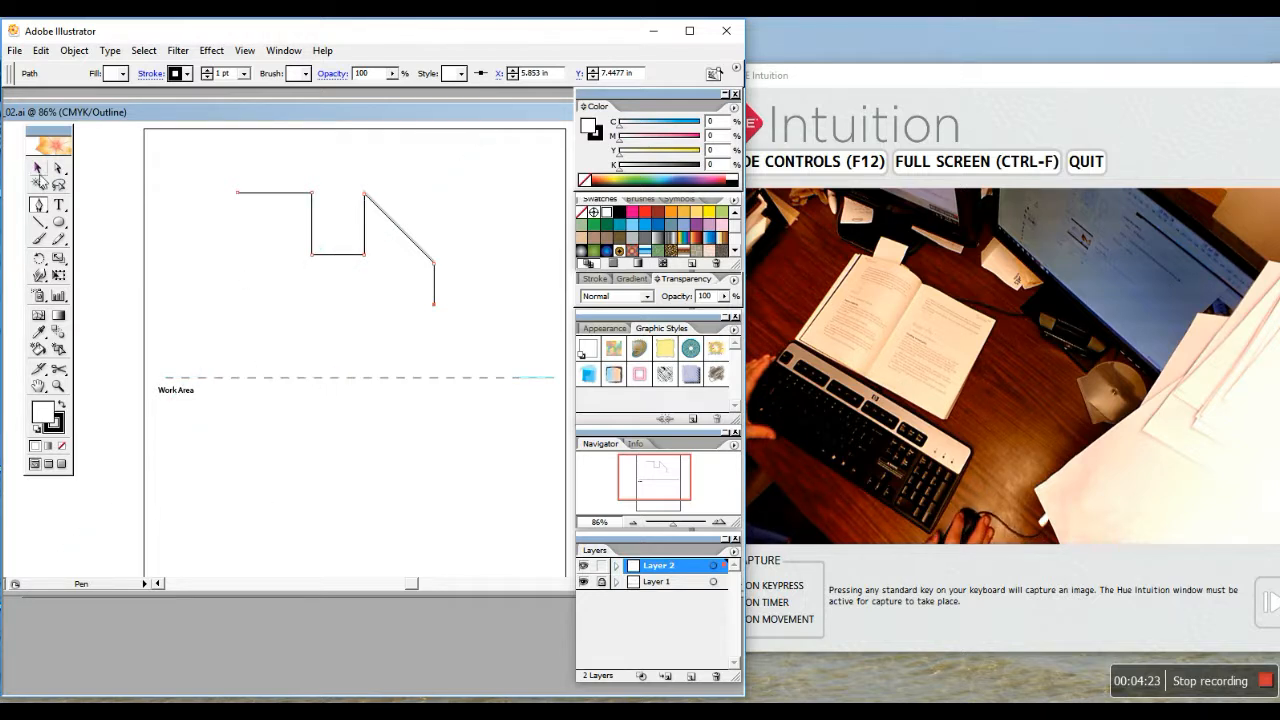
# Pen-click four corners beneath the traced stepped path and close the shape on its first anchor
pyautogui.click(37, 168)
pyautogui.click(37, 206)
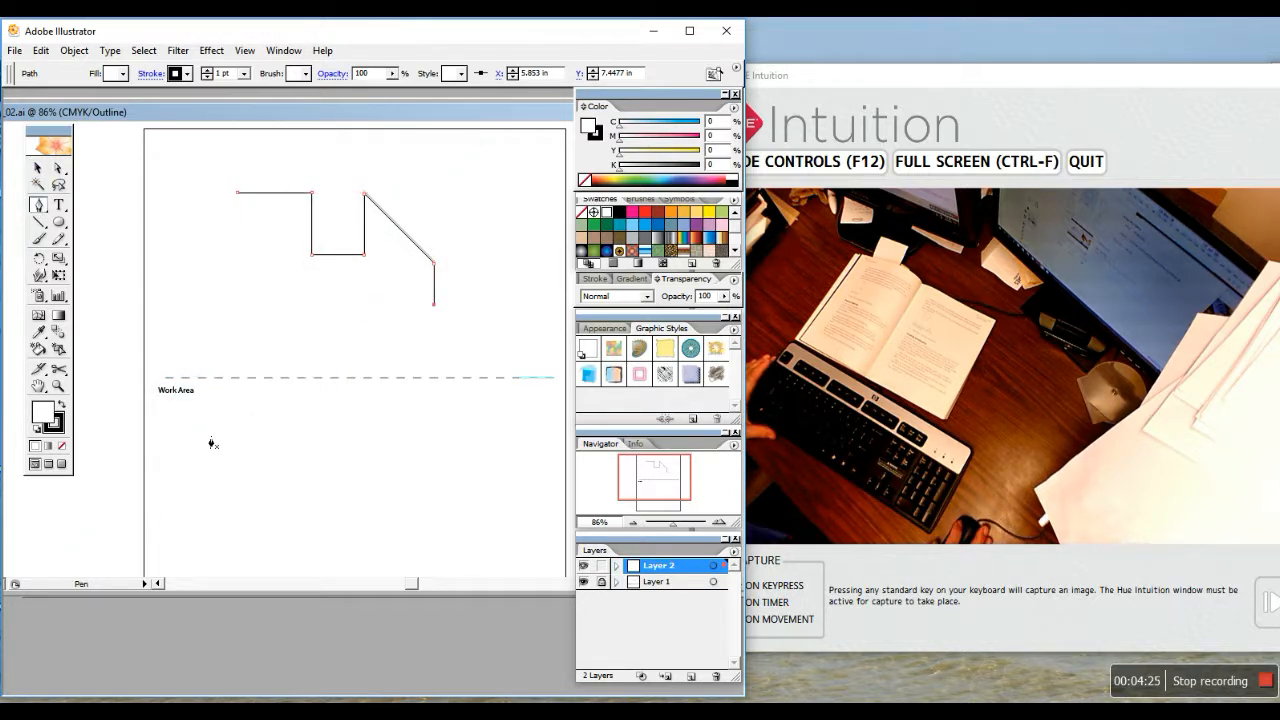
pyautogui.click(324, 437)
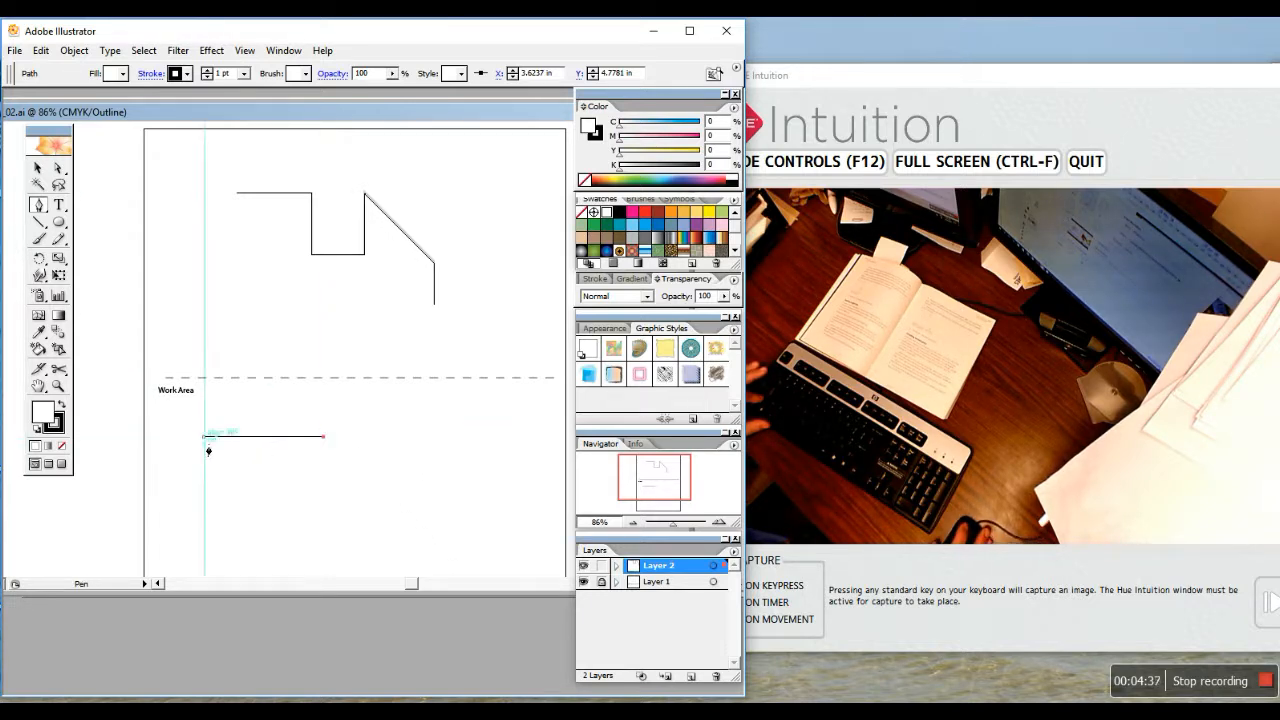
pyautogui.click(323, 547)
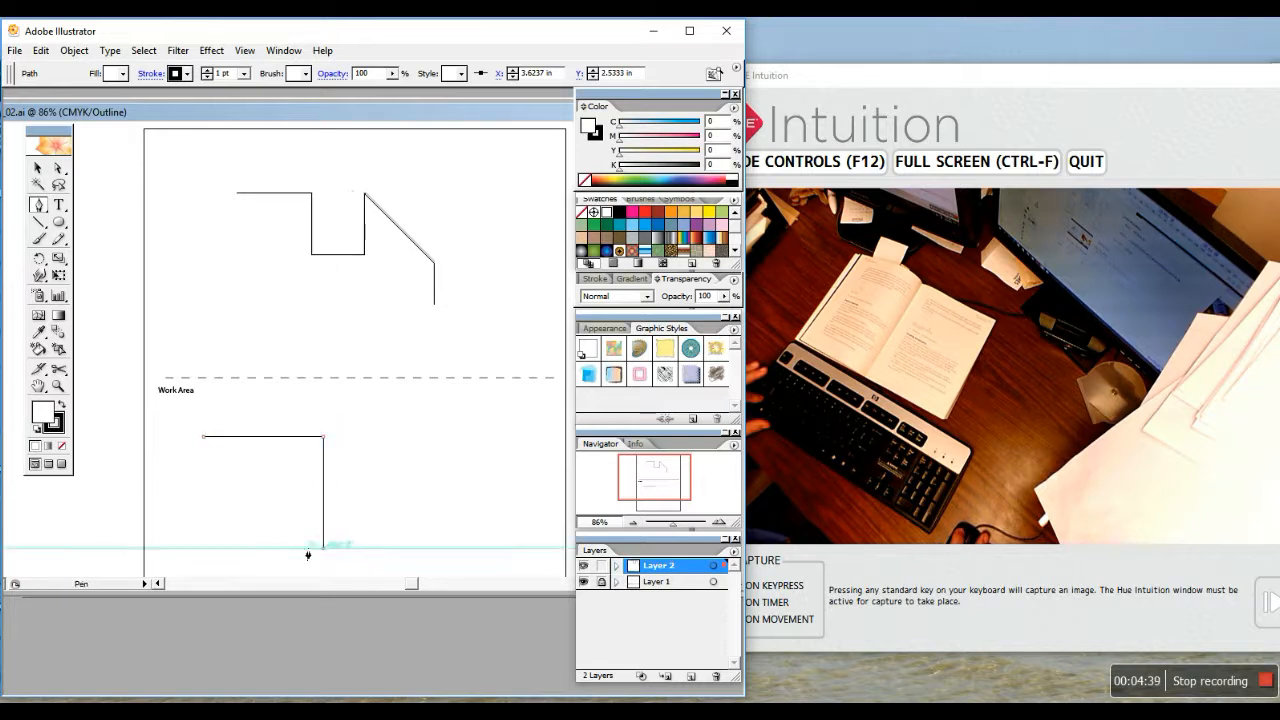
pyautogui.click(198, 547)
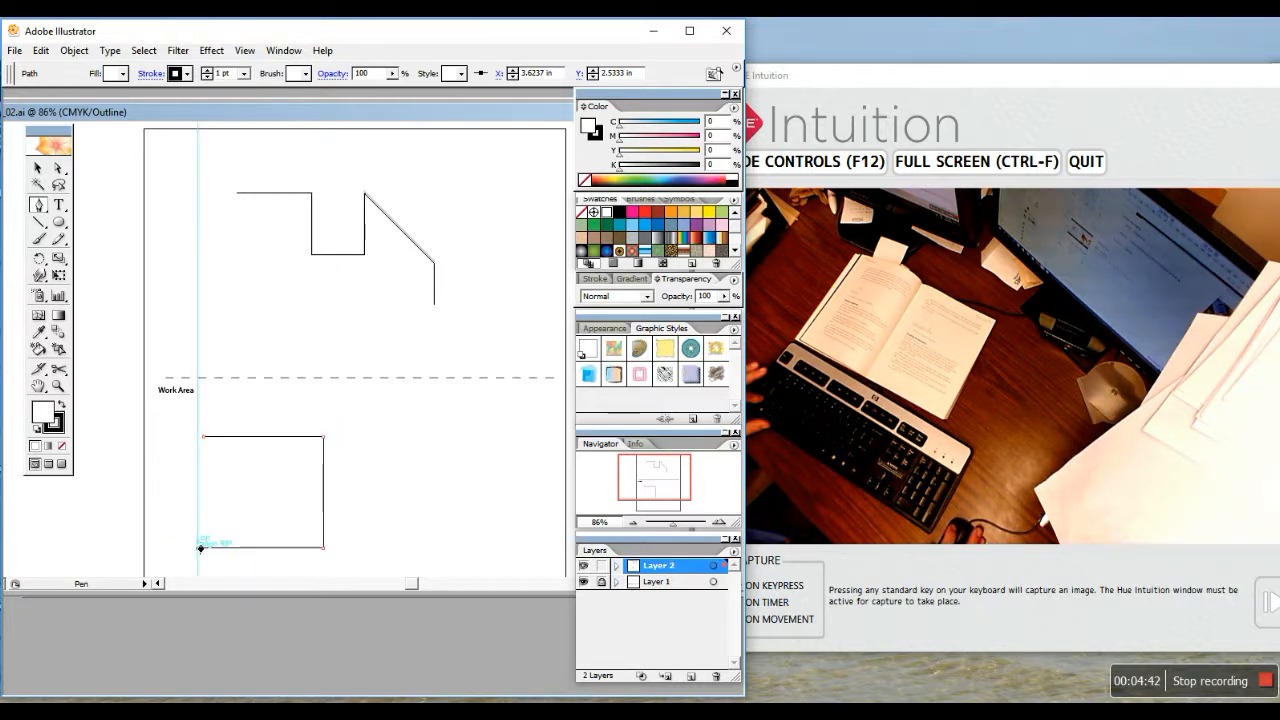
pyautogui.click(205, 438)
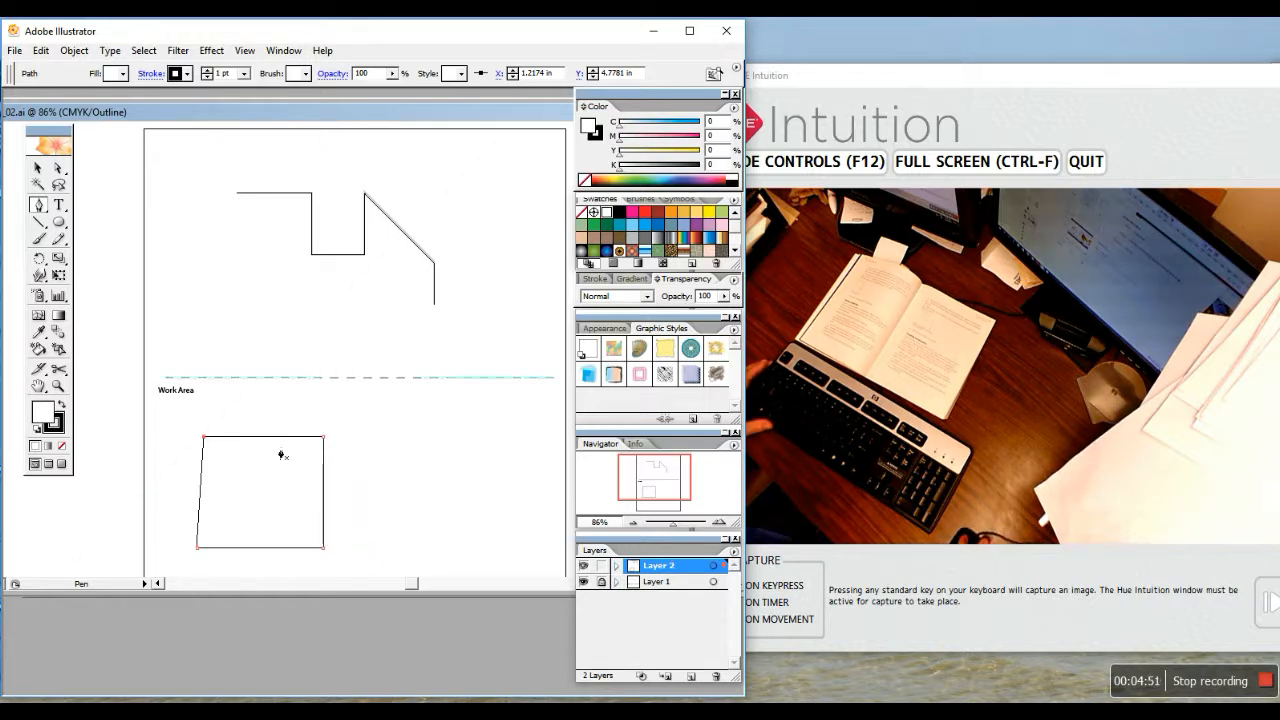
# Open L4strt_03.ai from the Lesson04 folder
pyautogui.click(18, 52)
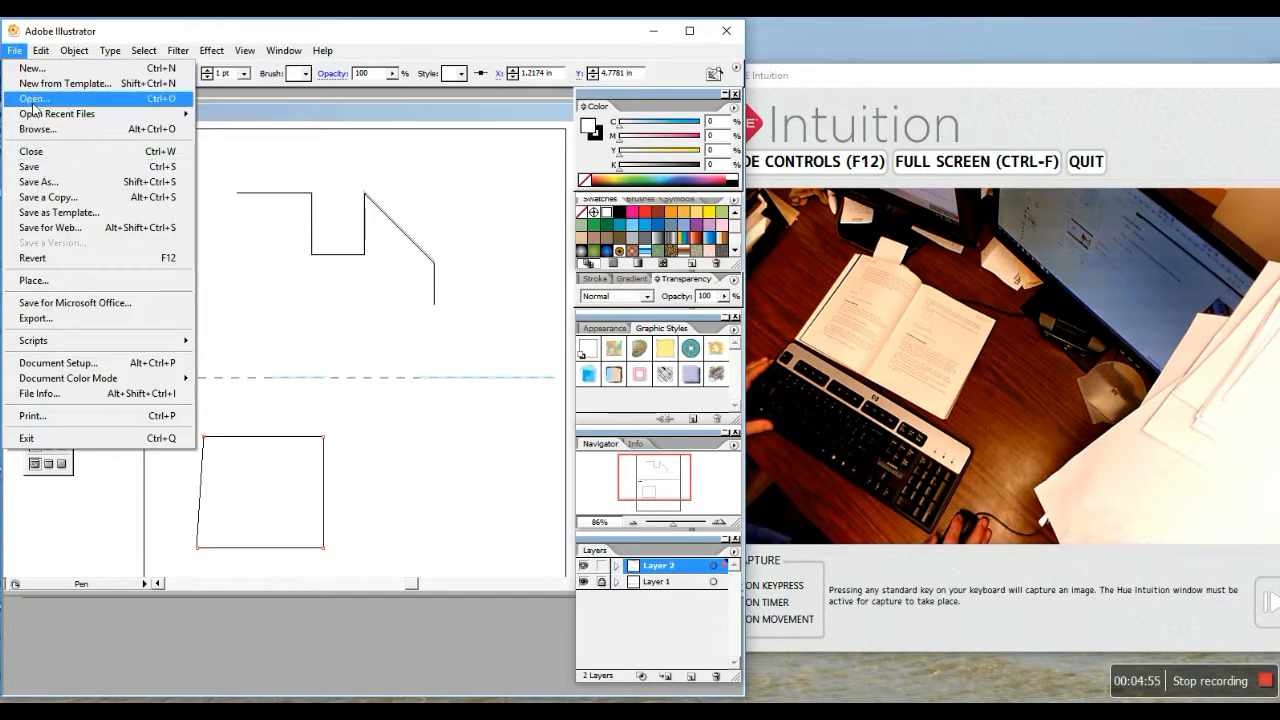
pyautogui.click(34, 99)
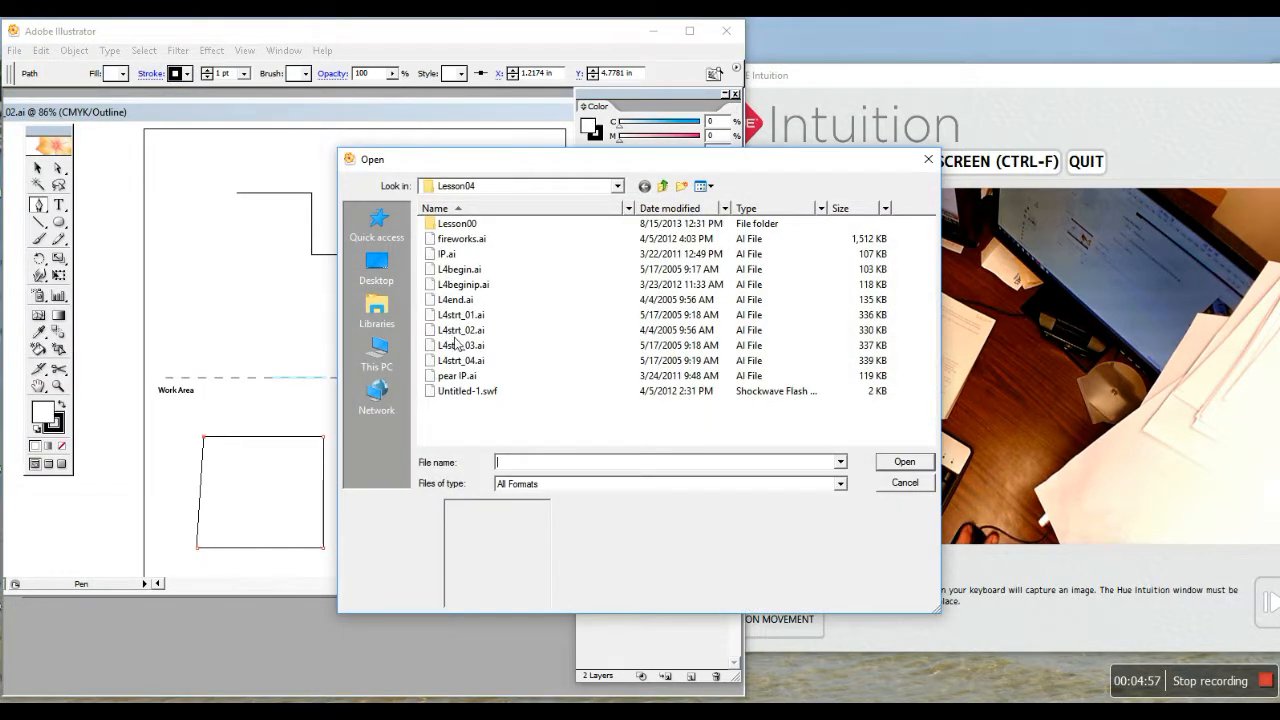
pyautogui.click(462, 345)
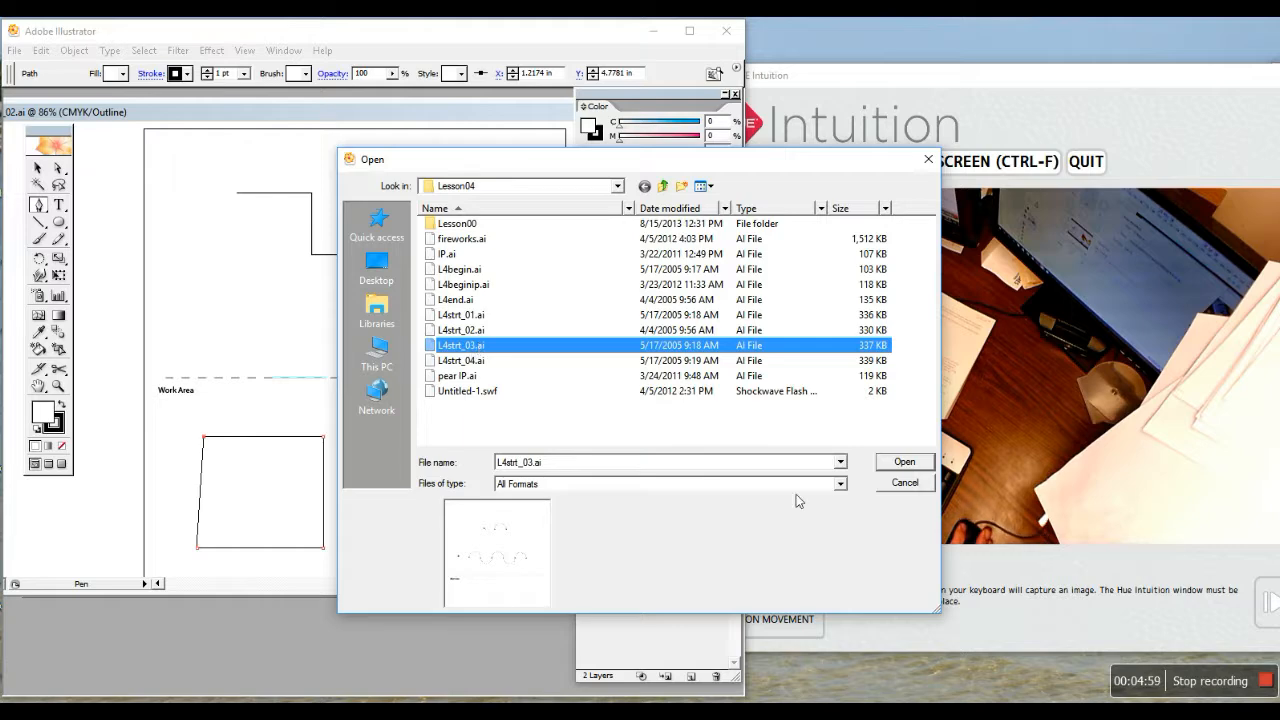
pyautogui.click(915, 462)
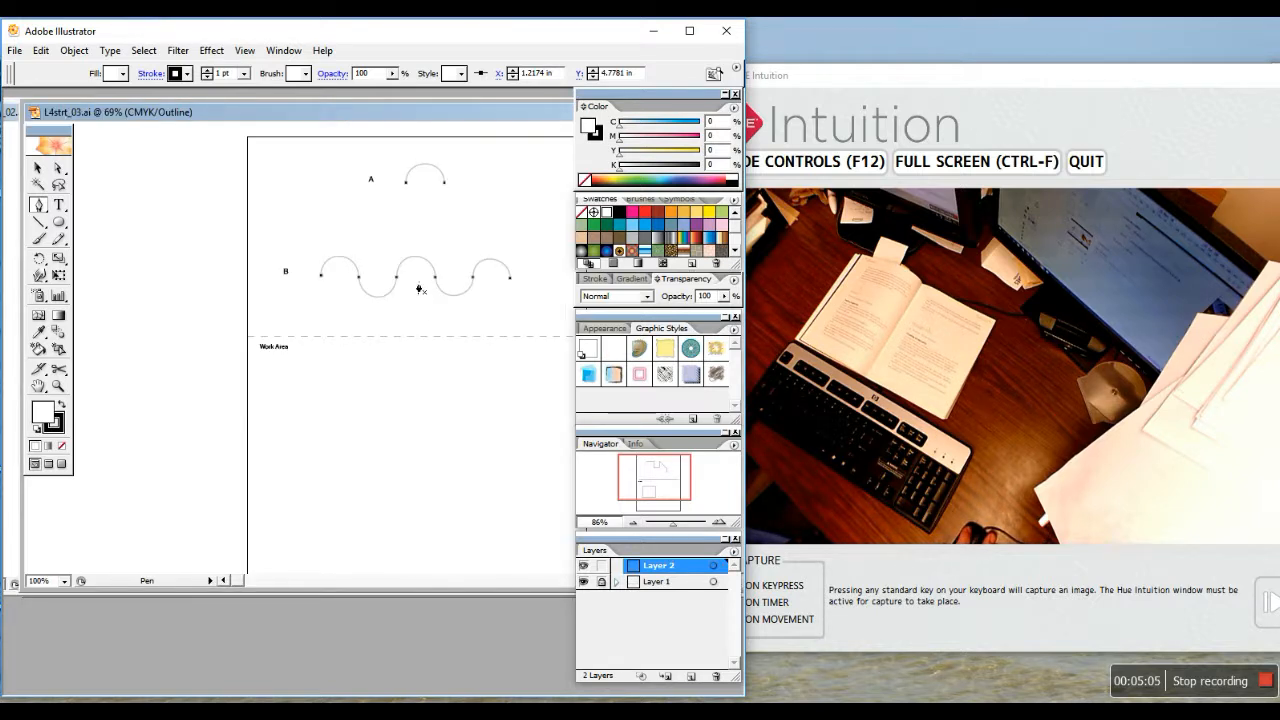
# Draw a closed four-sided straight-edged shape in the Work Area
pyautogui.moveTo(406, 114); pyautogui.dragTo(349, 114)
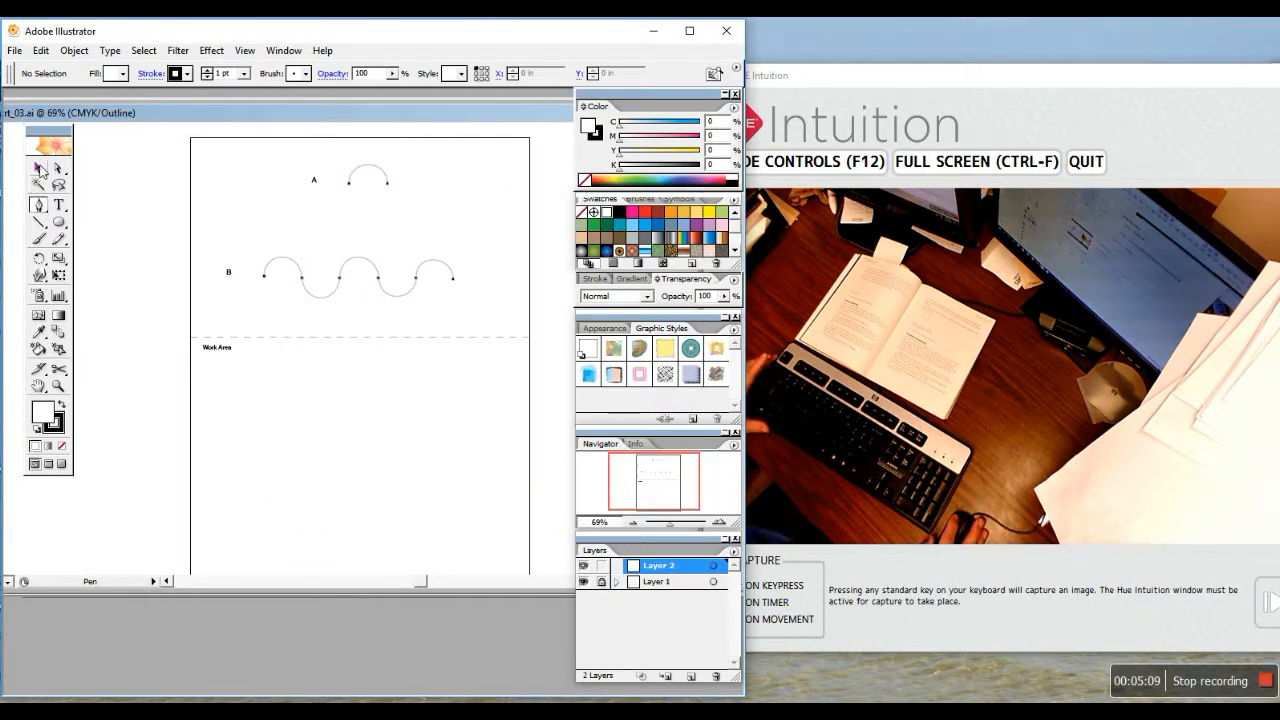
pyautogui.click(38, 207)
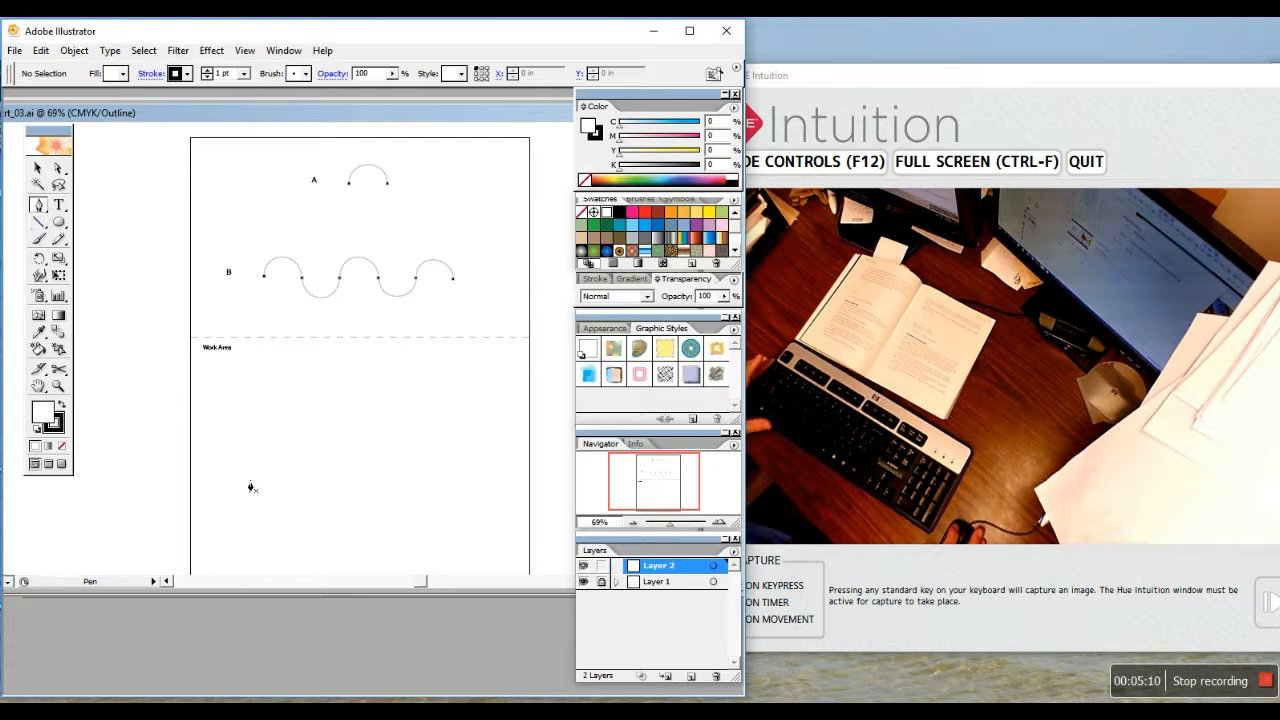
pyautogui.click(214, 373)
pyautogui.click(303, 379)
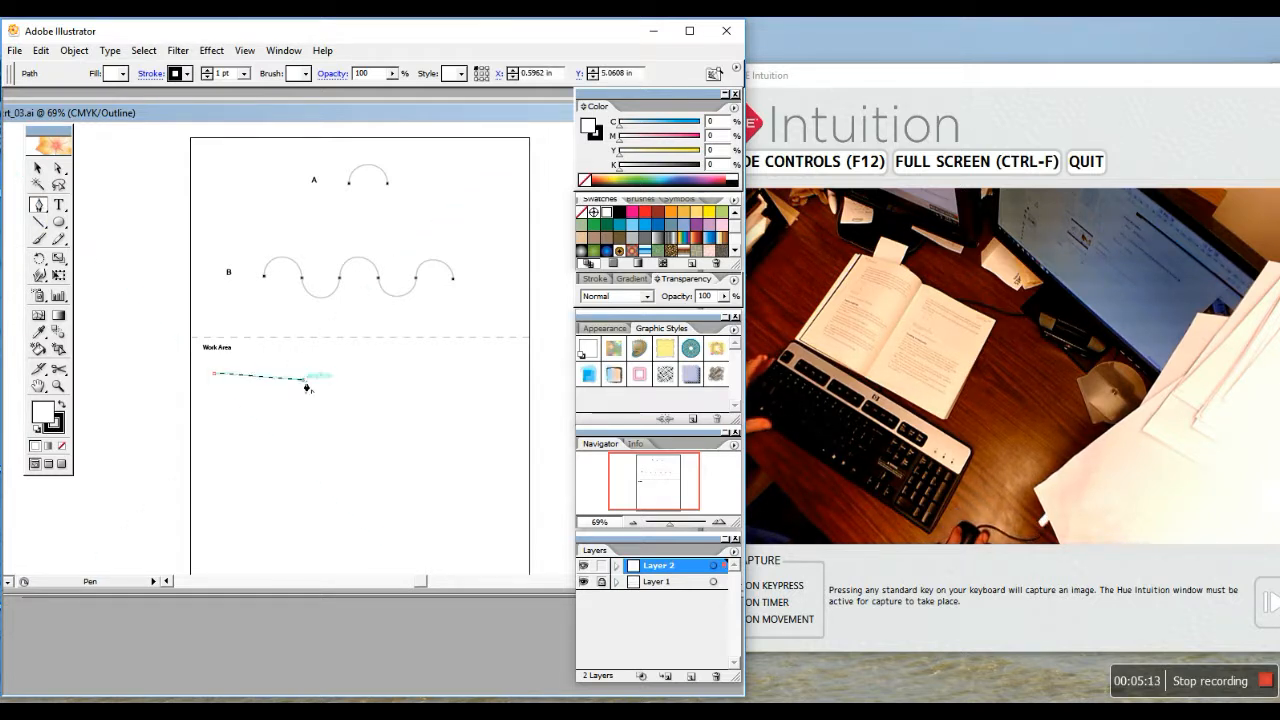
pyautogui.click(303, 431)
pyautogui.click(225, 435)
pyautogui.click(214, 373)
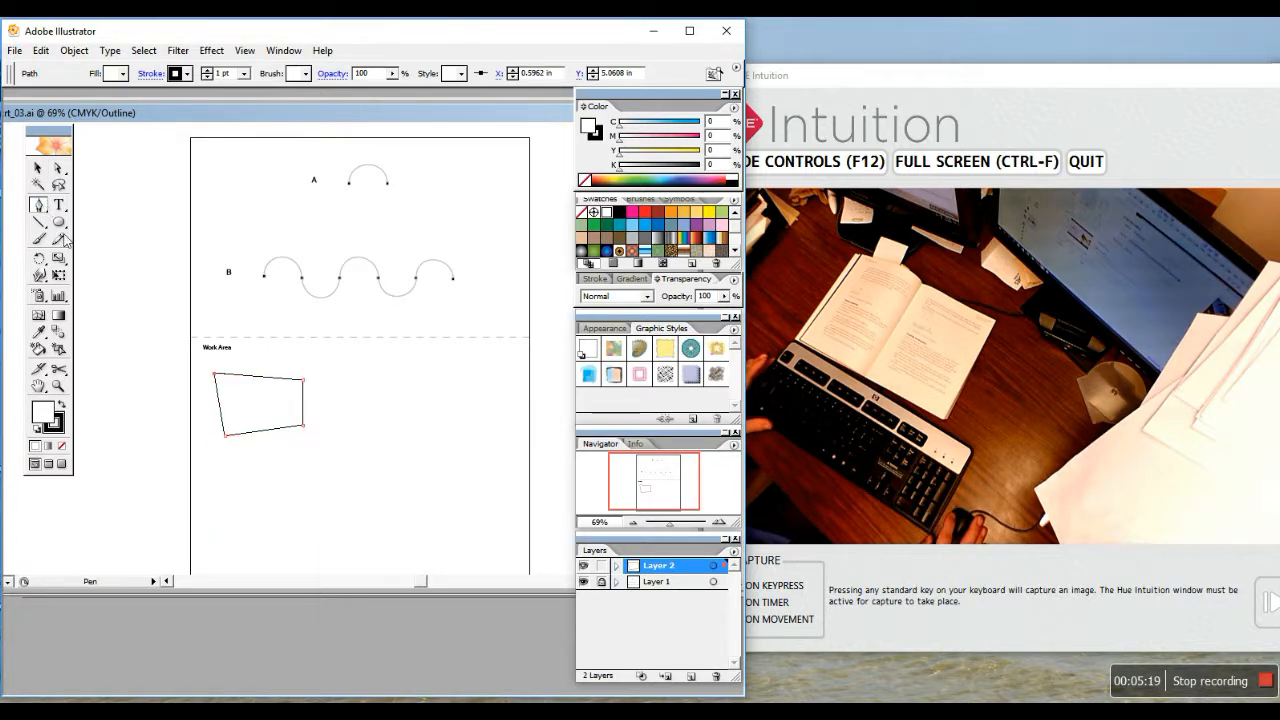
# Below the quadrilateral, draw a rounded path using dragged curved anchors near the page bottom
pyautogui.click(229, 528)
pyautogui.click(262, 513)
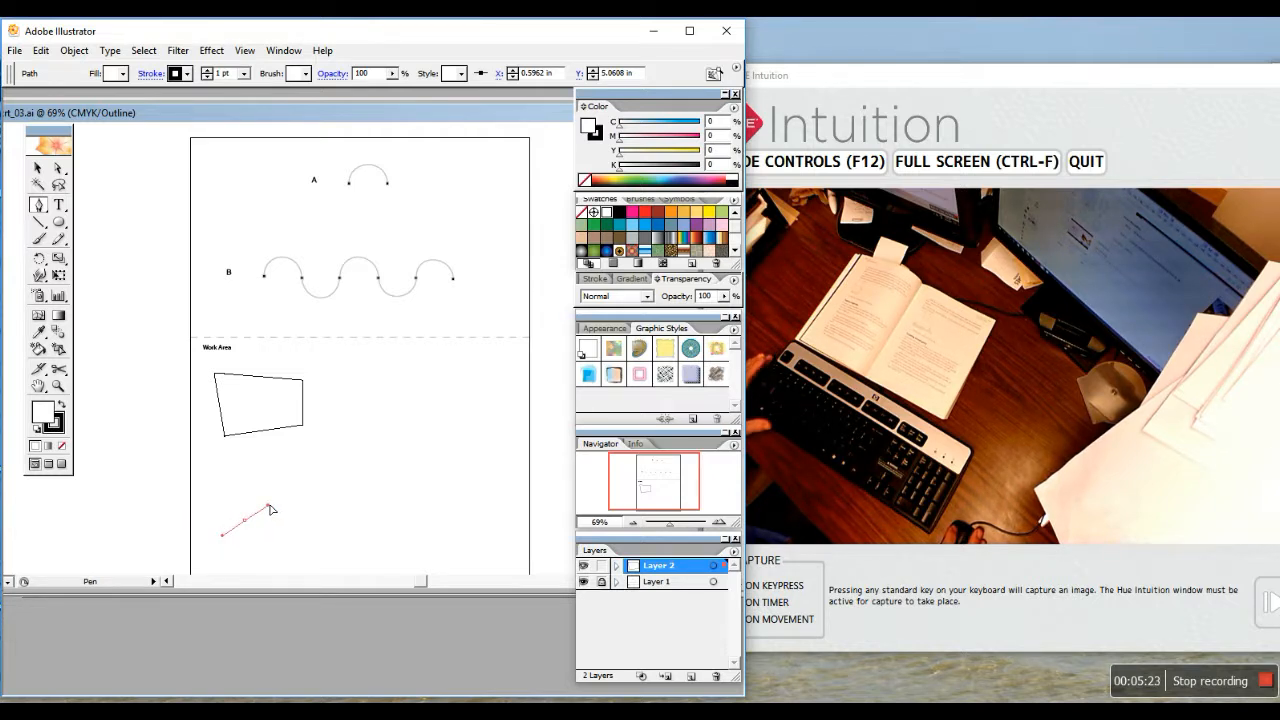
pyautogui.moveTo(269, 505); pyautogui.dragTo(251, 523)
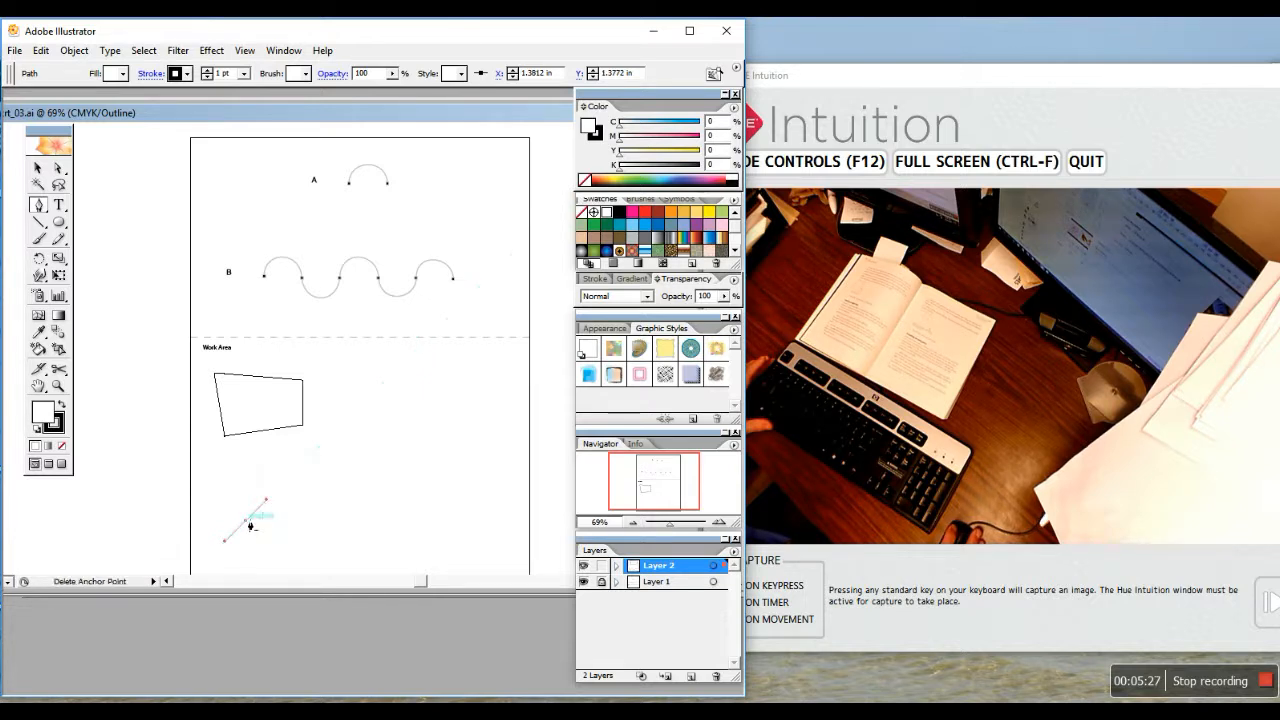
pyautogui.click(370, 517)
pyautogui.moveTo(372, 517); pyautogui.dragTo(322, 555)
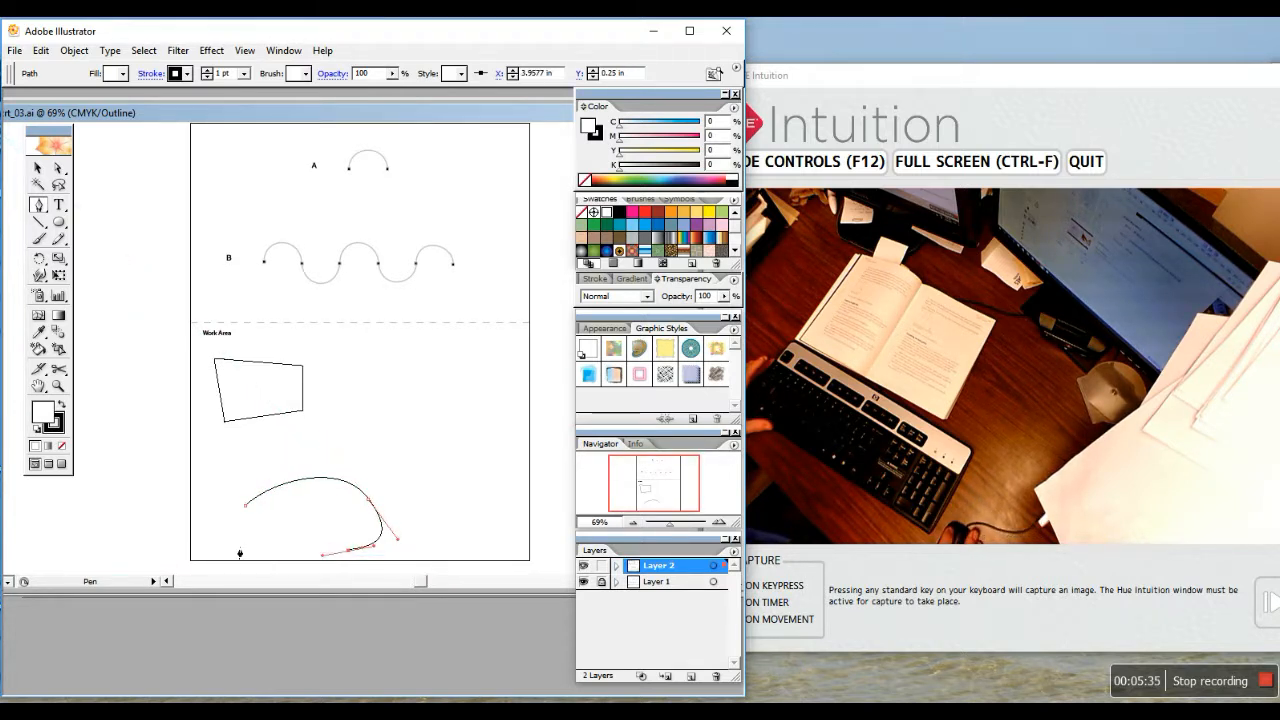
pyautogui.moveTo(240, 554); pyautogui.dragTo(270, 484)
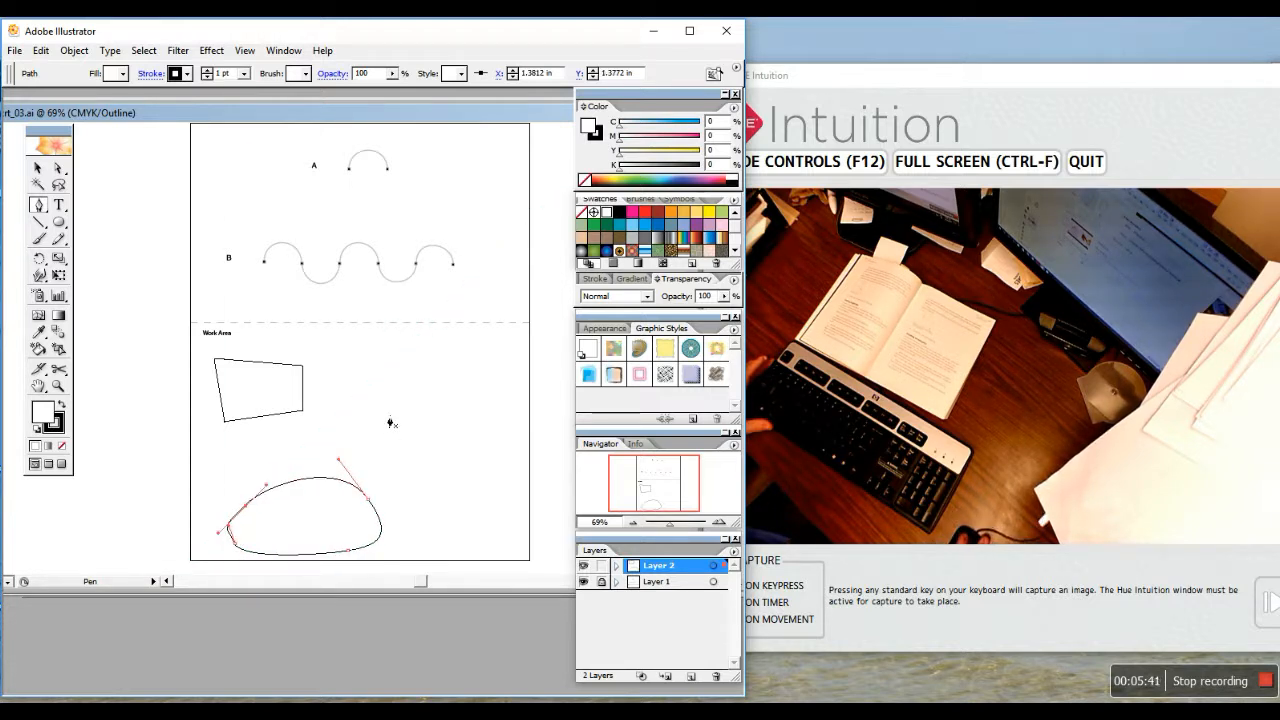
pyautogui.click(35, 170)
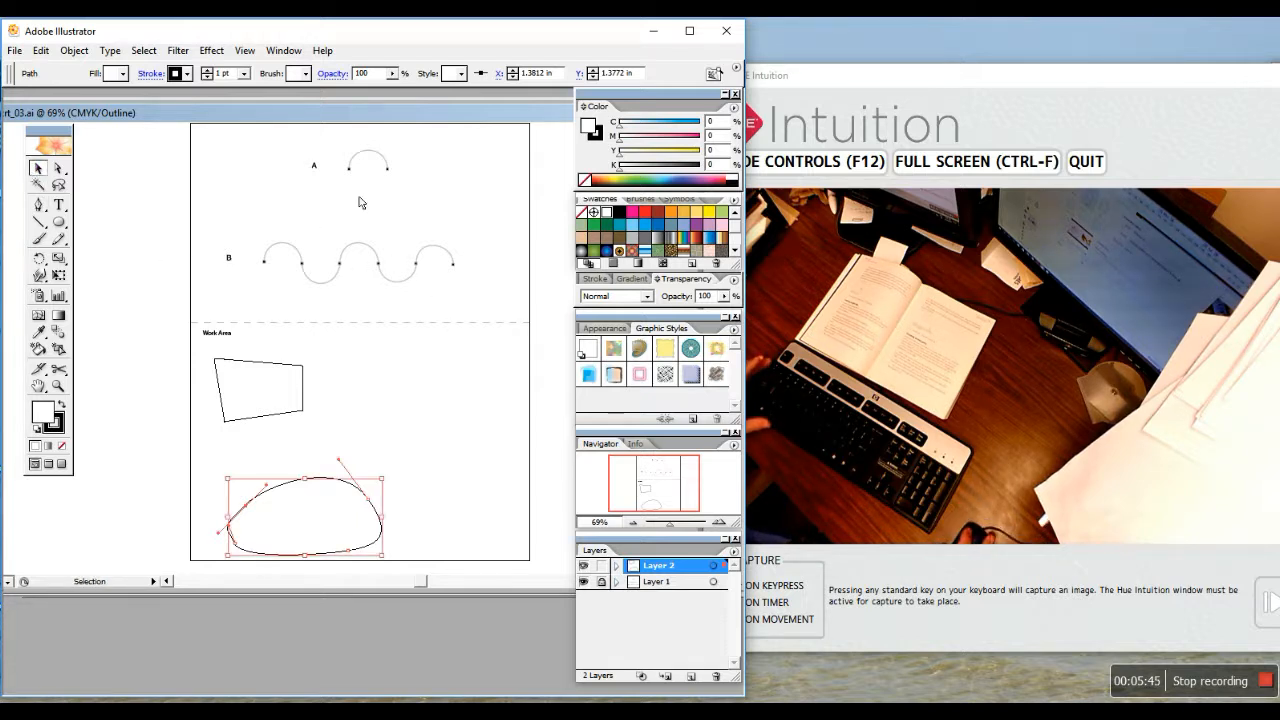
# Drag curved anchors at arch A's two ends, undo the extra anchor, and reshape the curve to fit
pyautogui.click(38, 205)
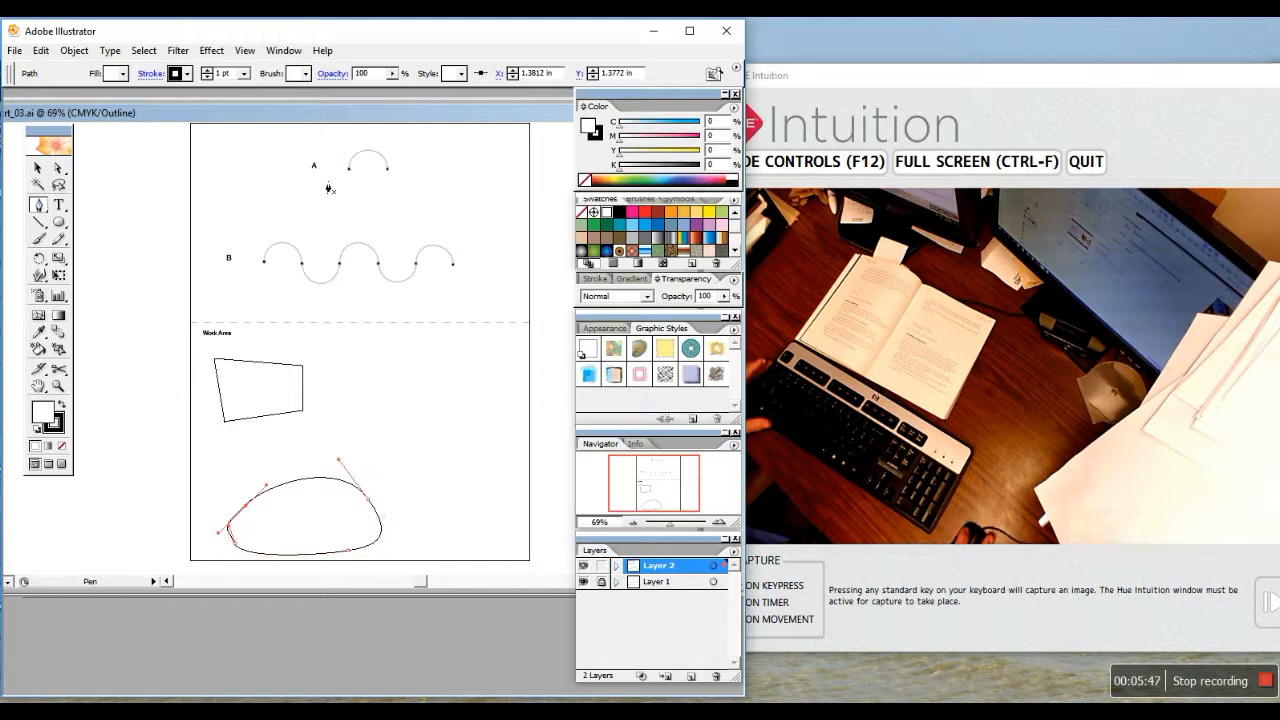
pyautogui.moveTo(349, 170); pyautogui.dragTo(352, 131)
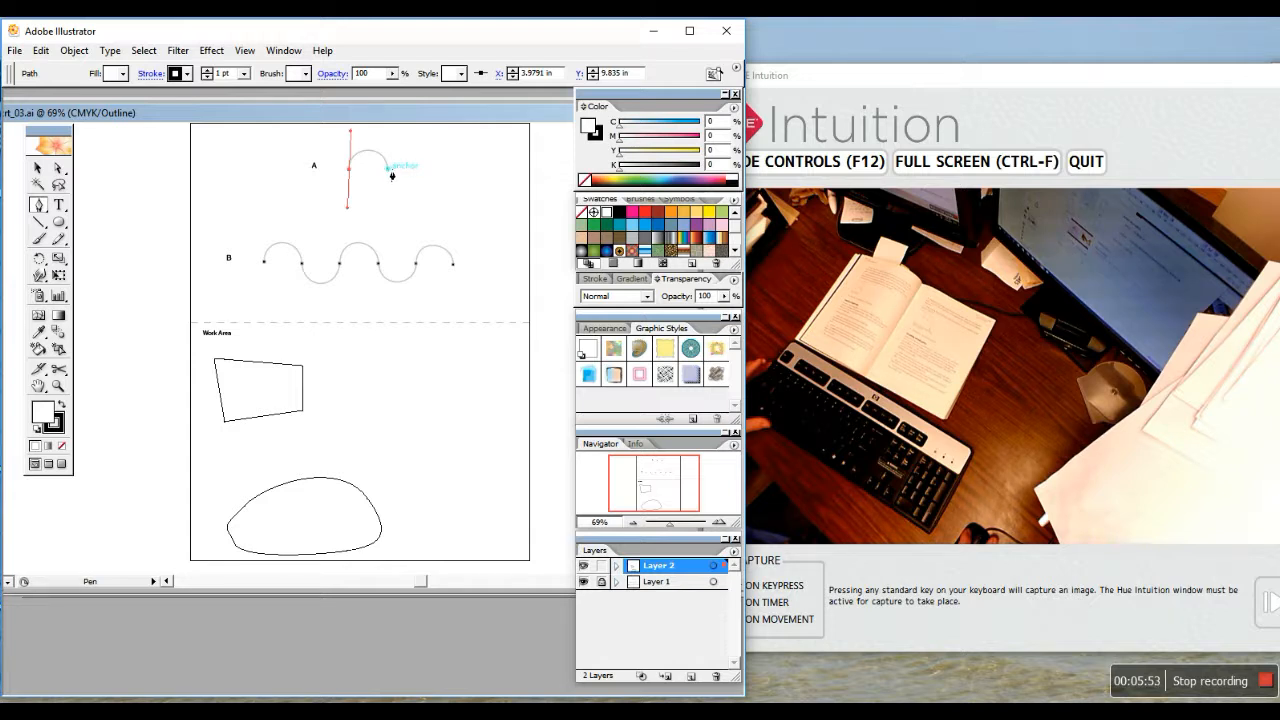
pyautogui.moveTo(391, 175); pyautogui.dragTo(386, 197)
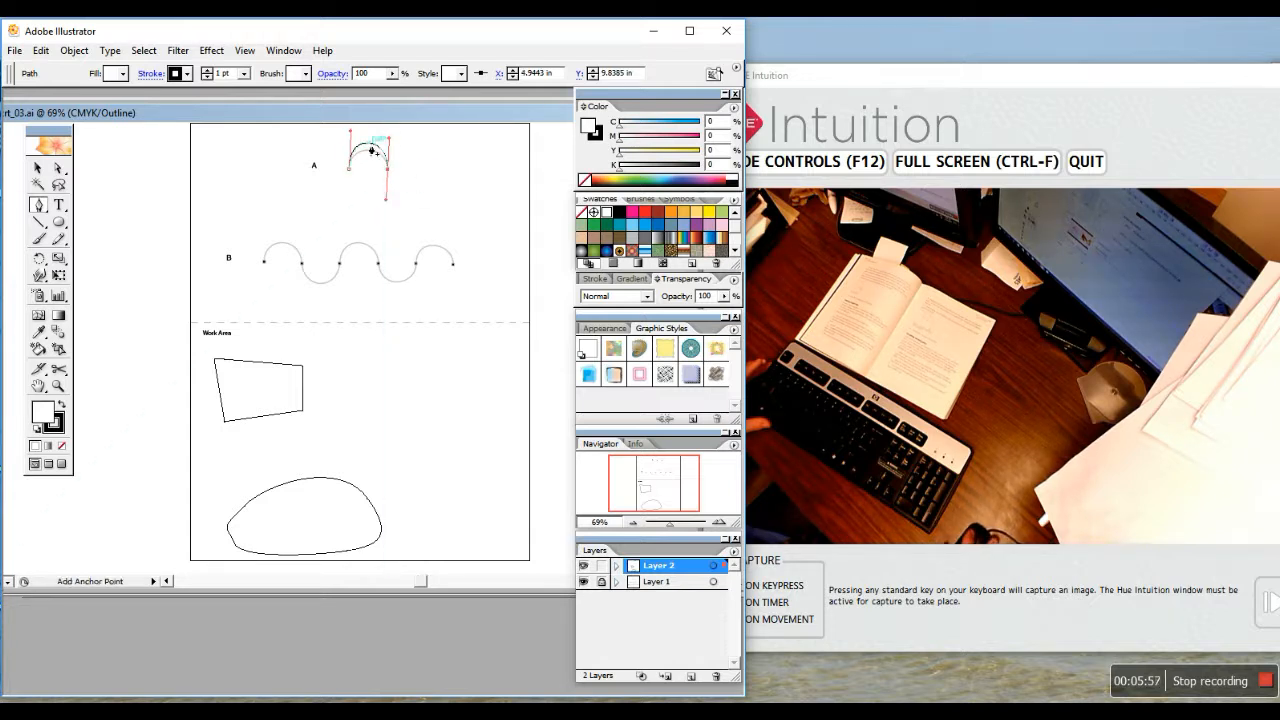
pyautogui.moveTo(351, 130); pyautogui.dragTo(351, 136)
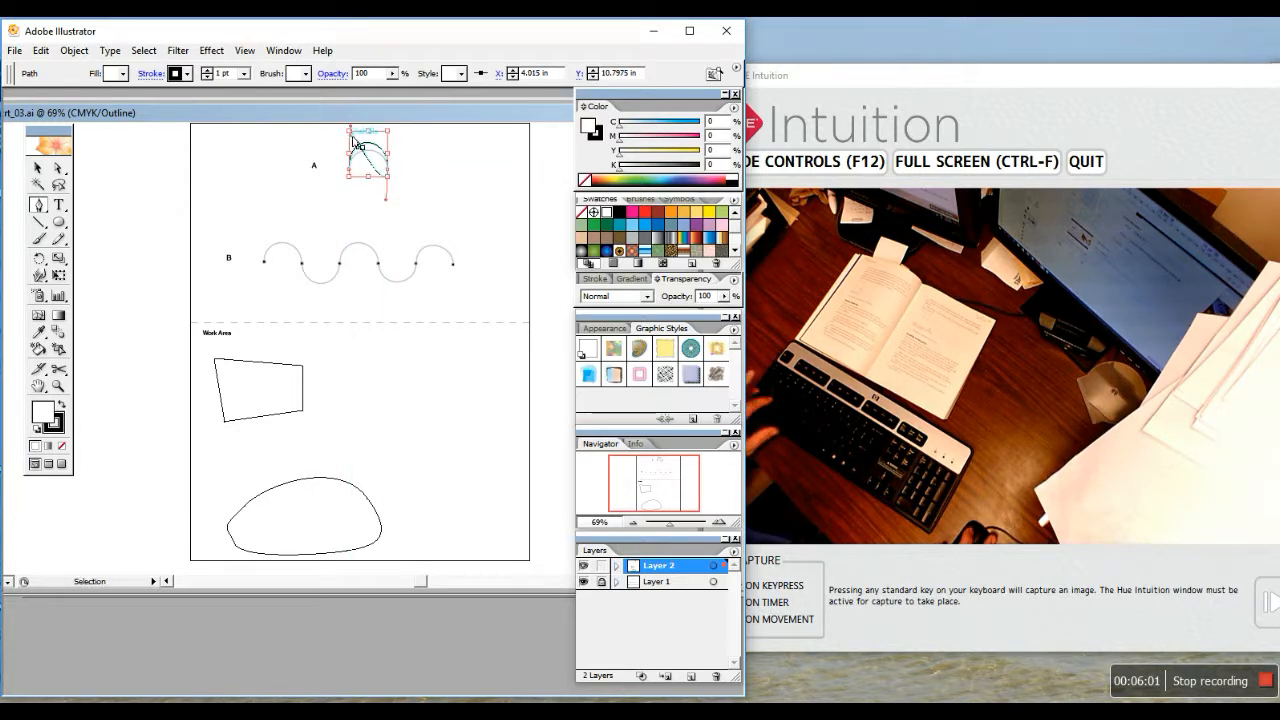
pyautogui.hotkey('ctrl', 'z')
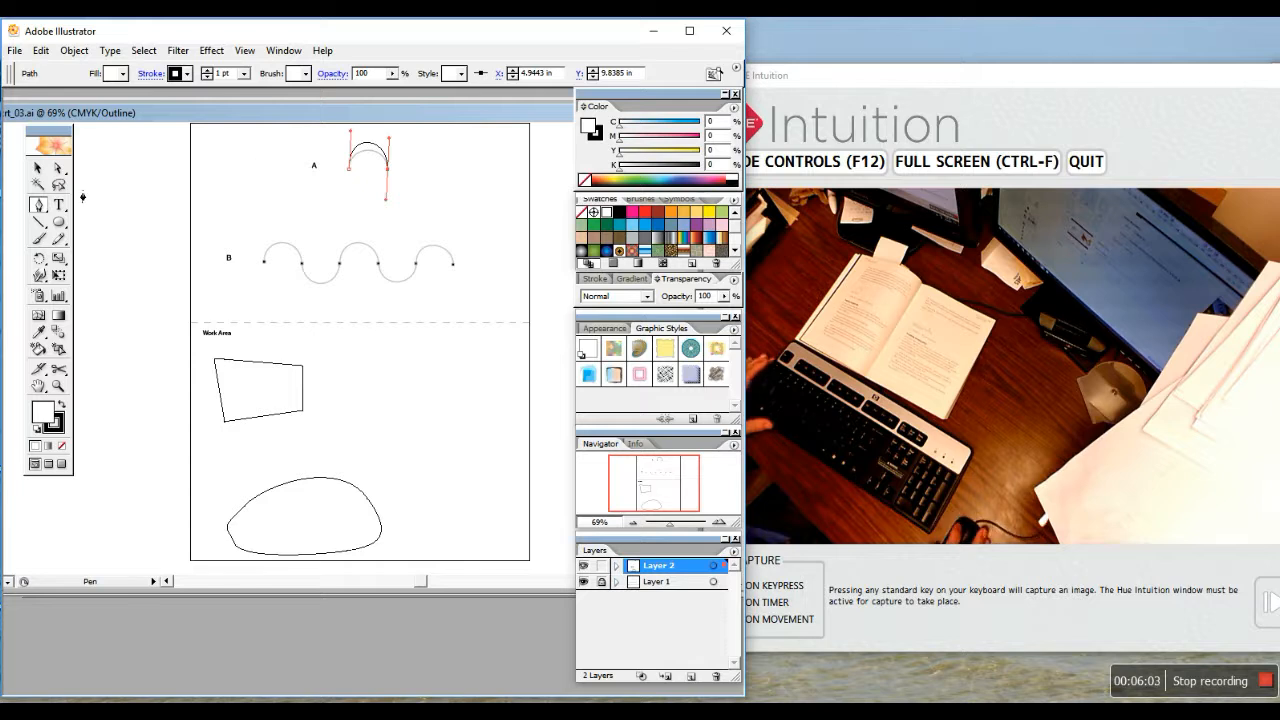
pyautogui.moveTo(60, 172); pyautogui.dragTo(78, 176)
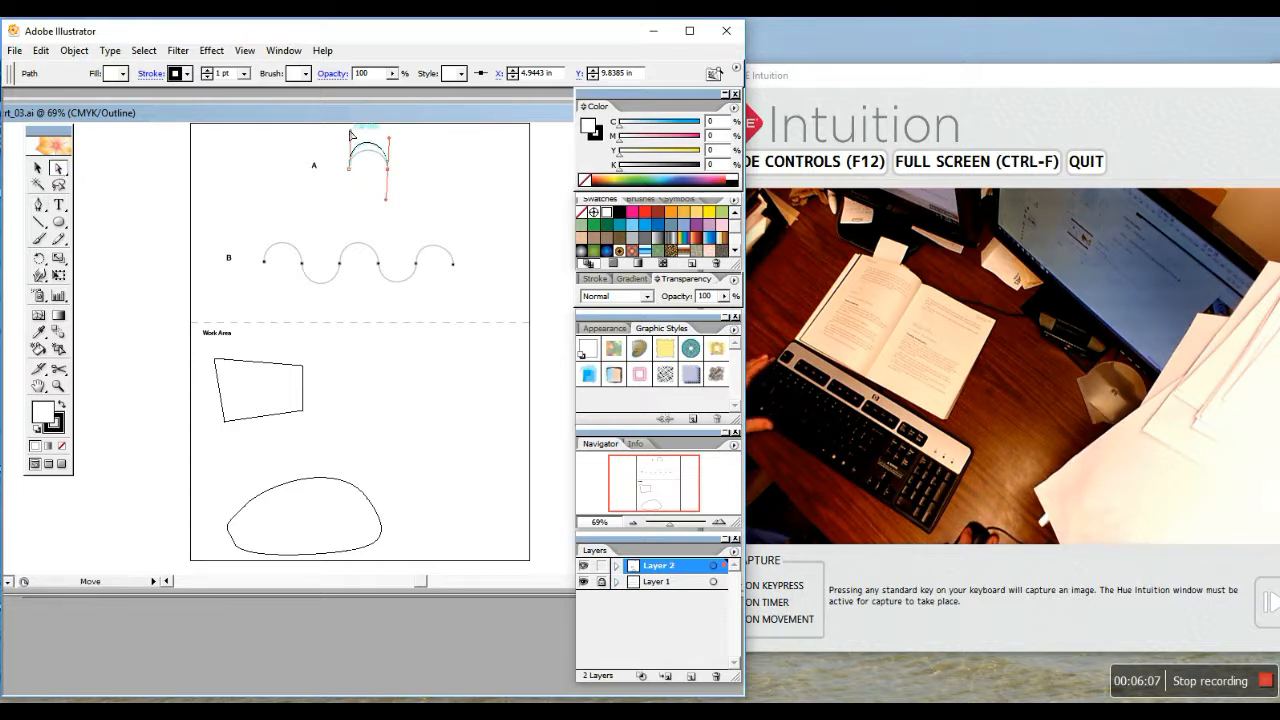
pyautogui.moveTo(350, 134); pyautogui.dragTo(391, 147)
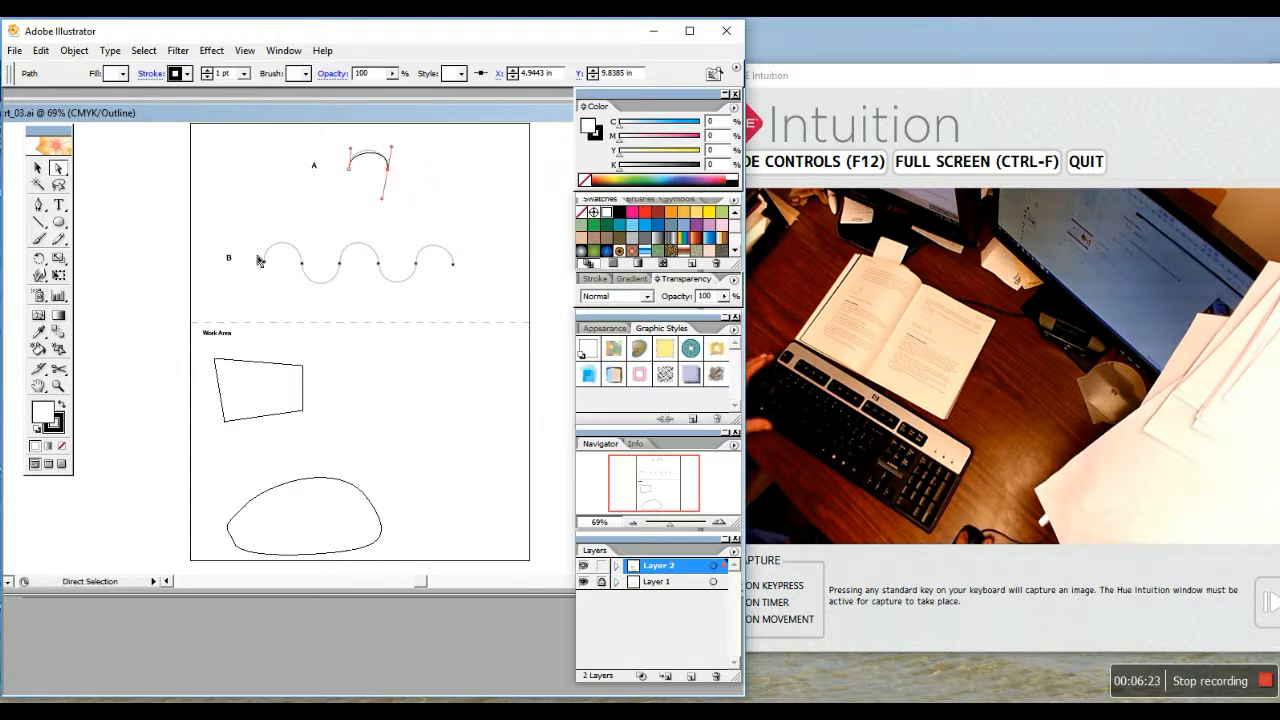
# Trace wavy path B with the Pen tool using curved anchors along its wave
pyautogui.click(38, 205)
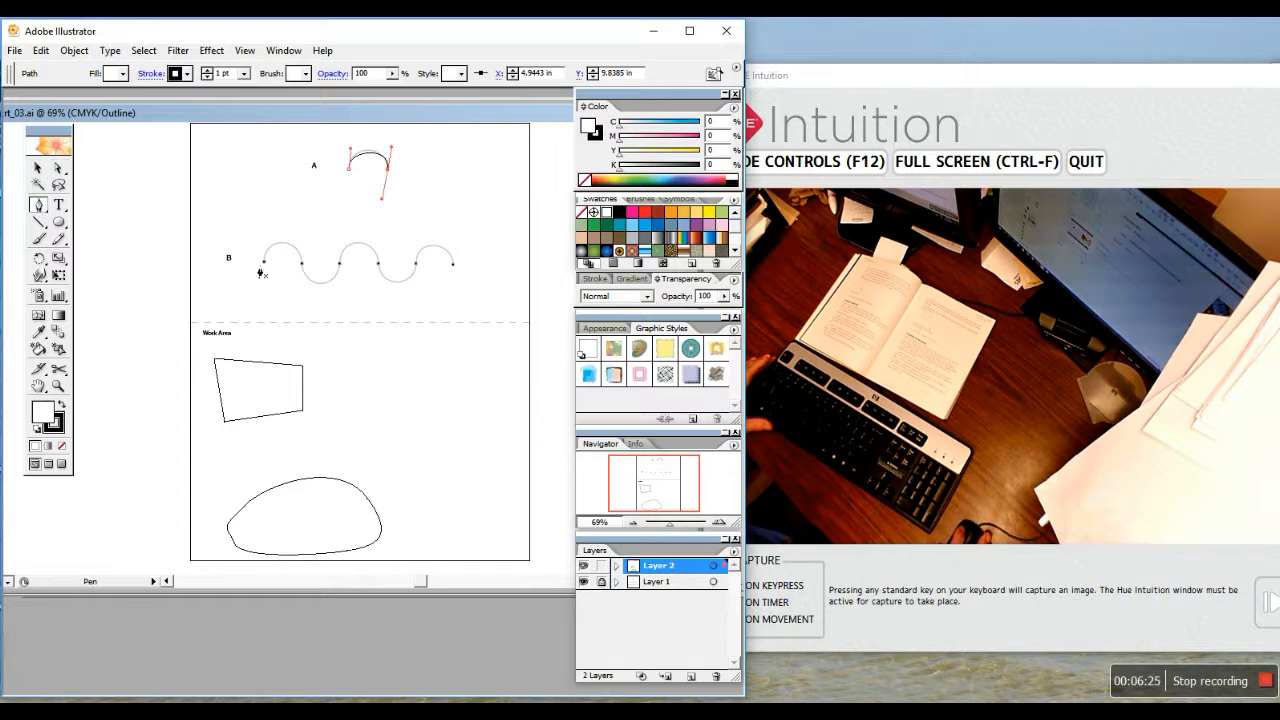
pyautogui.moveTo(267, 268); pyautogui.dragTo(342, 243)
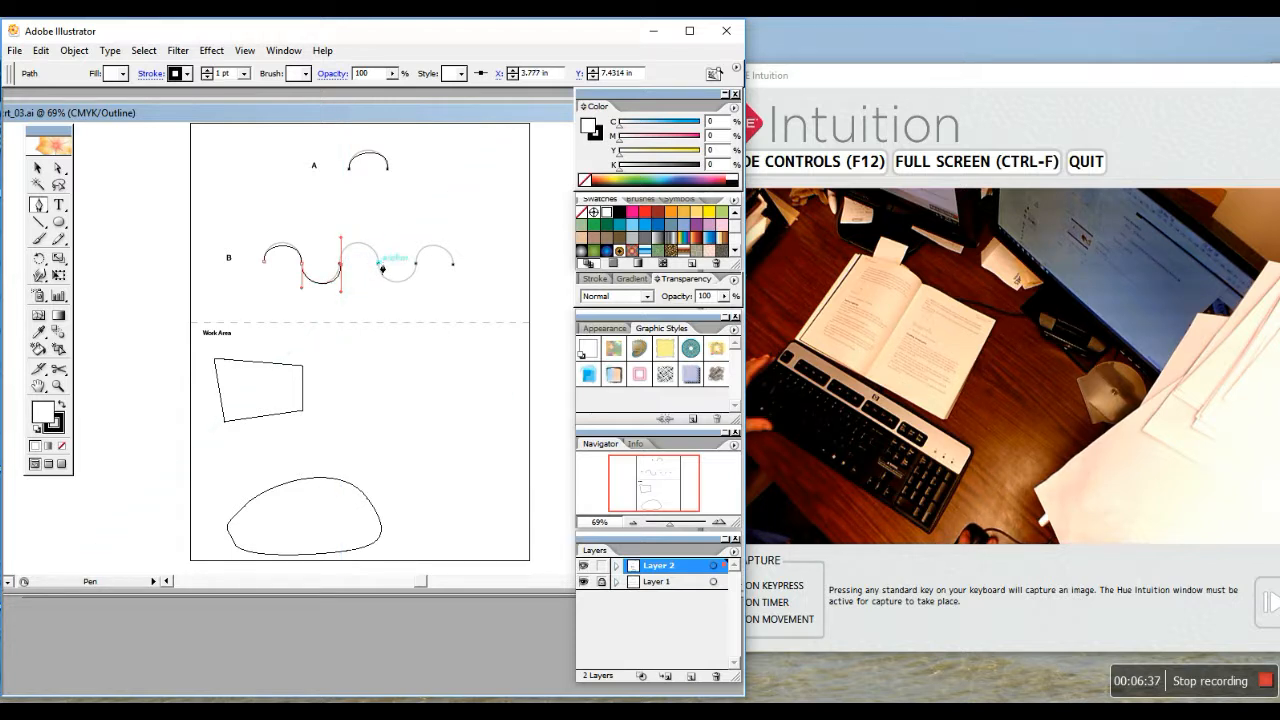
pyautogui.moveTo(379, 264); pyautogui.dragTo(453, 285)
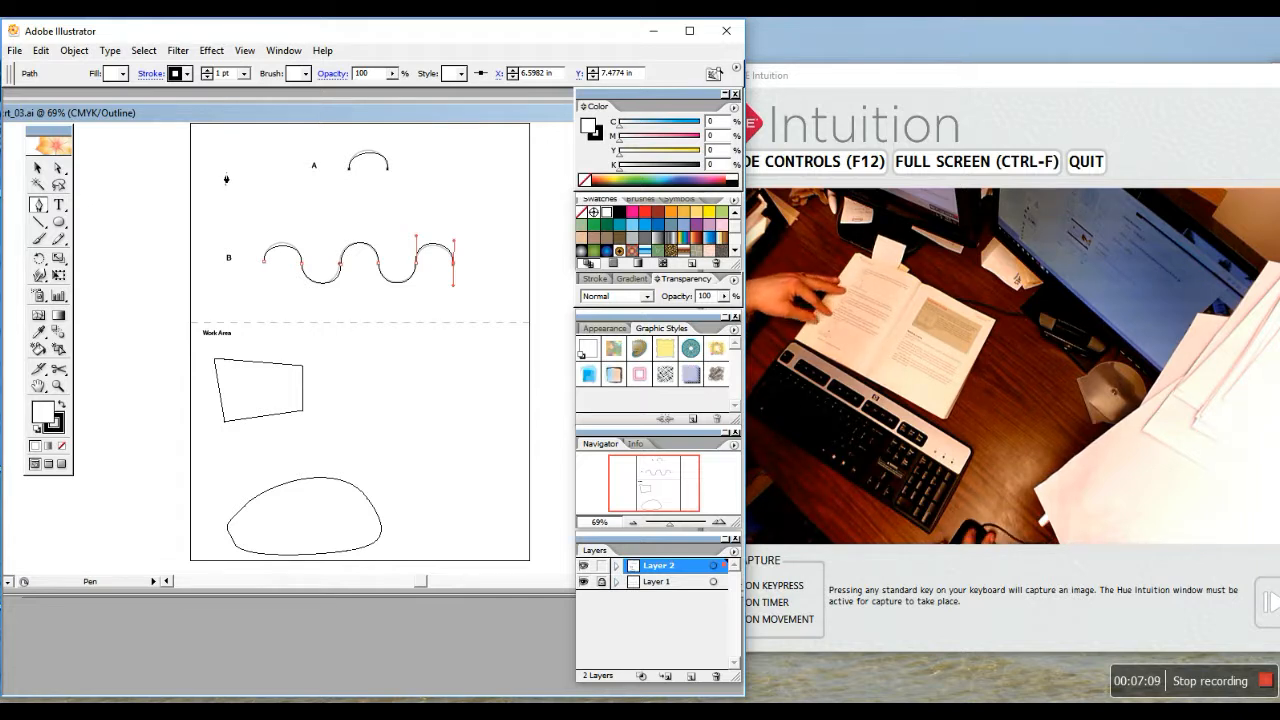
# Refine path B with Direct Selection: deepen the dip and reshape the first and last humps
pyautogui.click(58, 169)
pyautogui.click(318, 284)
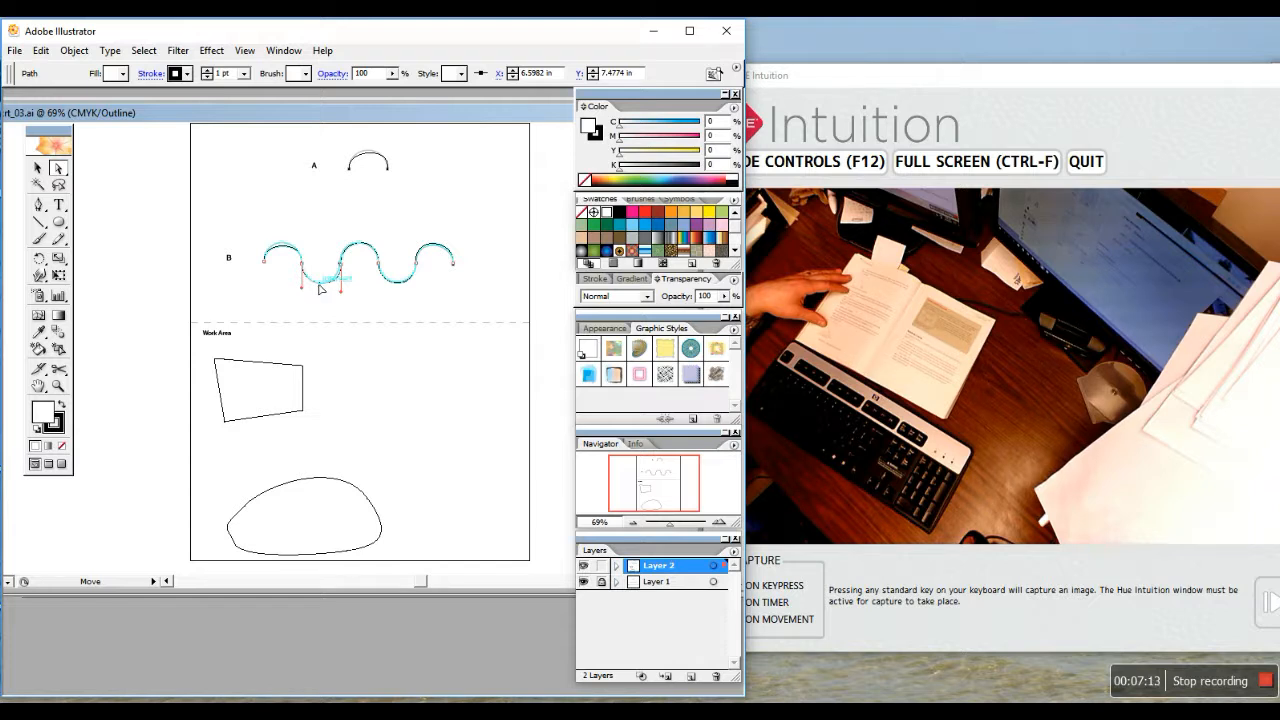
pyautogui.moveTo(318, 289)
pyautogui.mouseDown()
pyautogui.moveTo(323, 309)
pyautogui.moveTo(340, 225)
pyautogui.moveTo(340, 317)
pyautogui.moveTo(348, 277)
pyautogui.moveTo(341, 302)
pyautogui.moveTo(340, 282)
pyautogui.moveTo(301, 297)
pyautogui.mouseUp()
pyautogui.moveTo(274, 246); pyautogui.dragTo(285, 246)
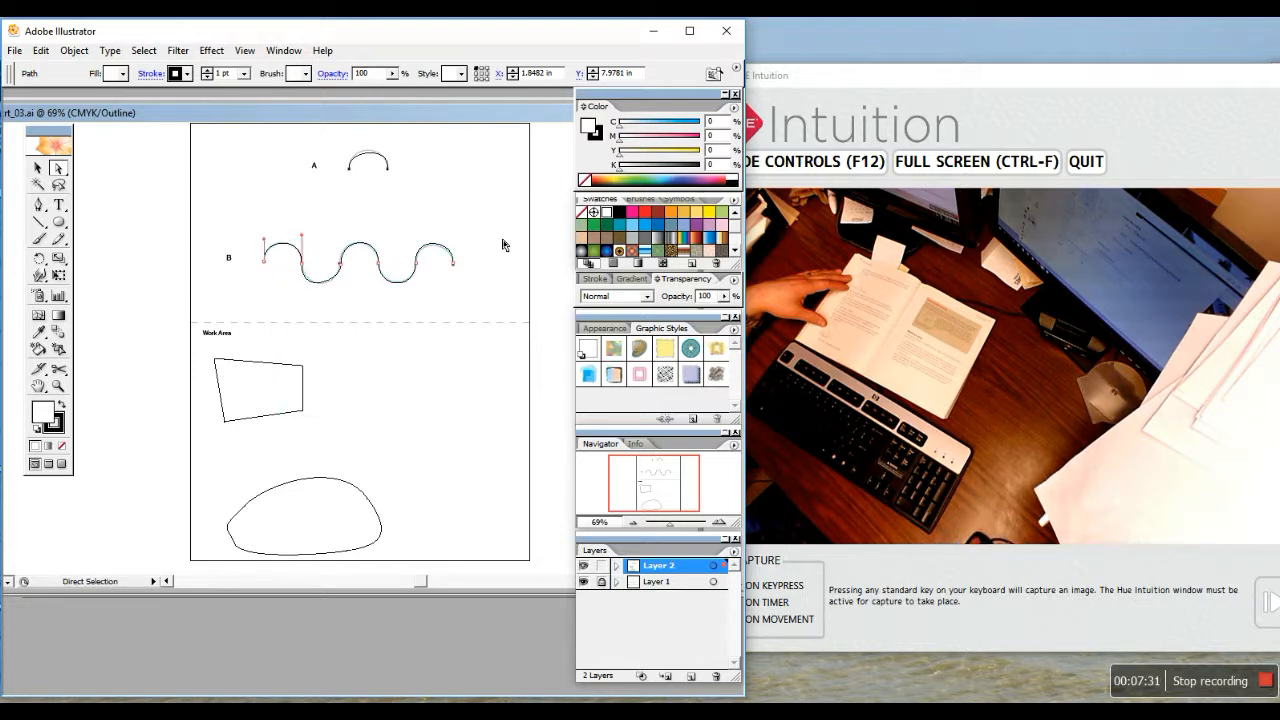
pyautogui.moveTo(437, 248); pyautogui.dragTo(451, 239)
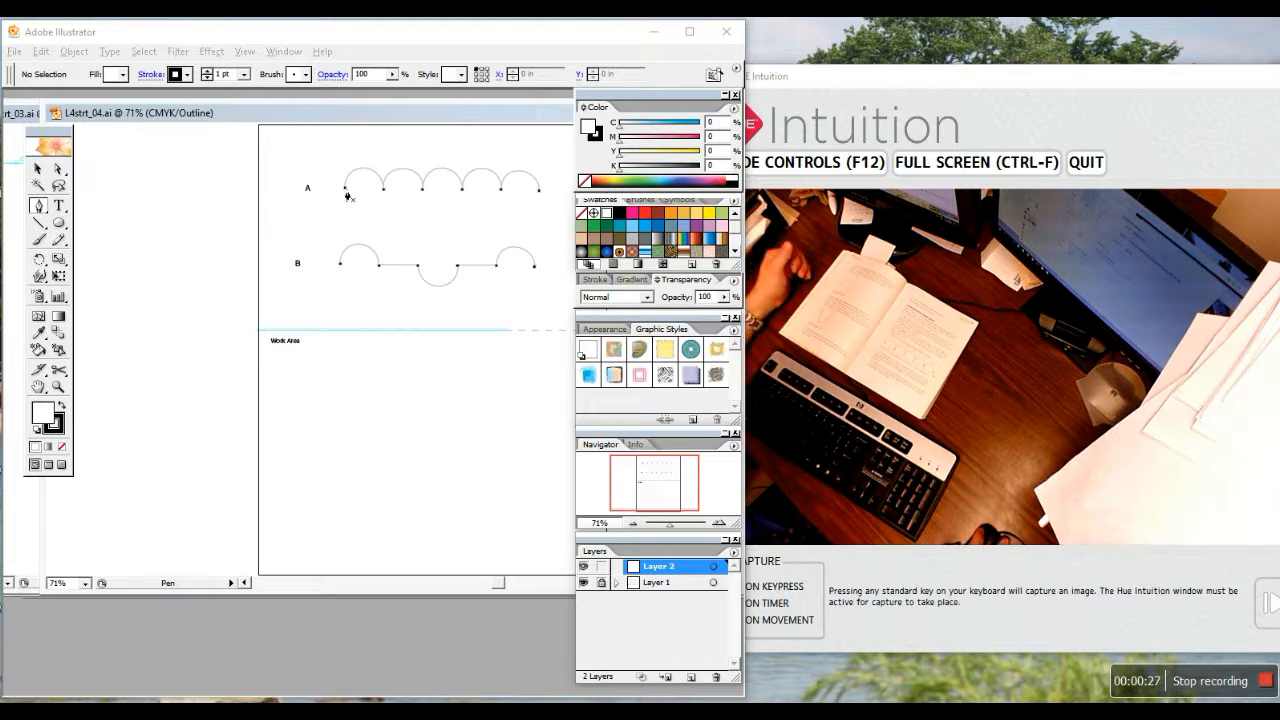
# Pen-trace row A's first arch, turning its end anchor into a corner with an upward handle
pyautogui.moveTo(344, 187); pyautogui.dragTo(346, 155)
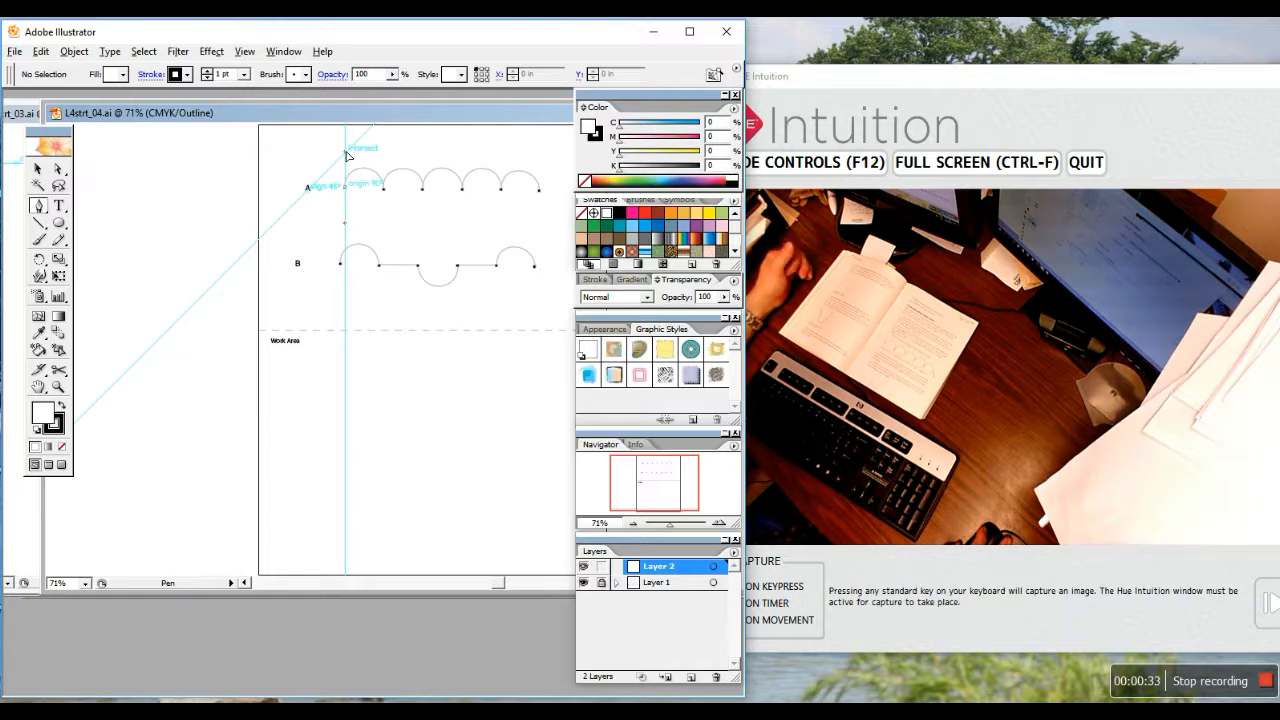
pyautogui.moveTo(346, 155); pyautogui.dragTo(385, 224)
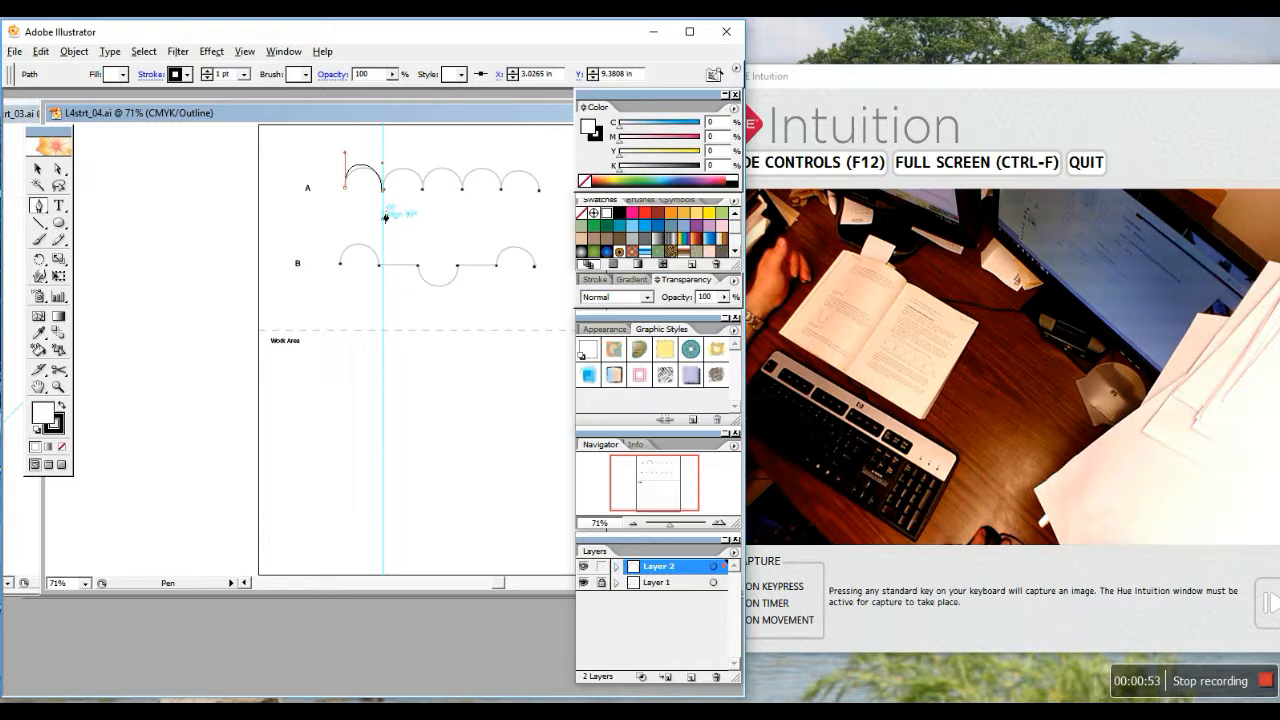
pyautogui.moveTo(383, 189); pyautogui.dragTo(384, 200)
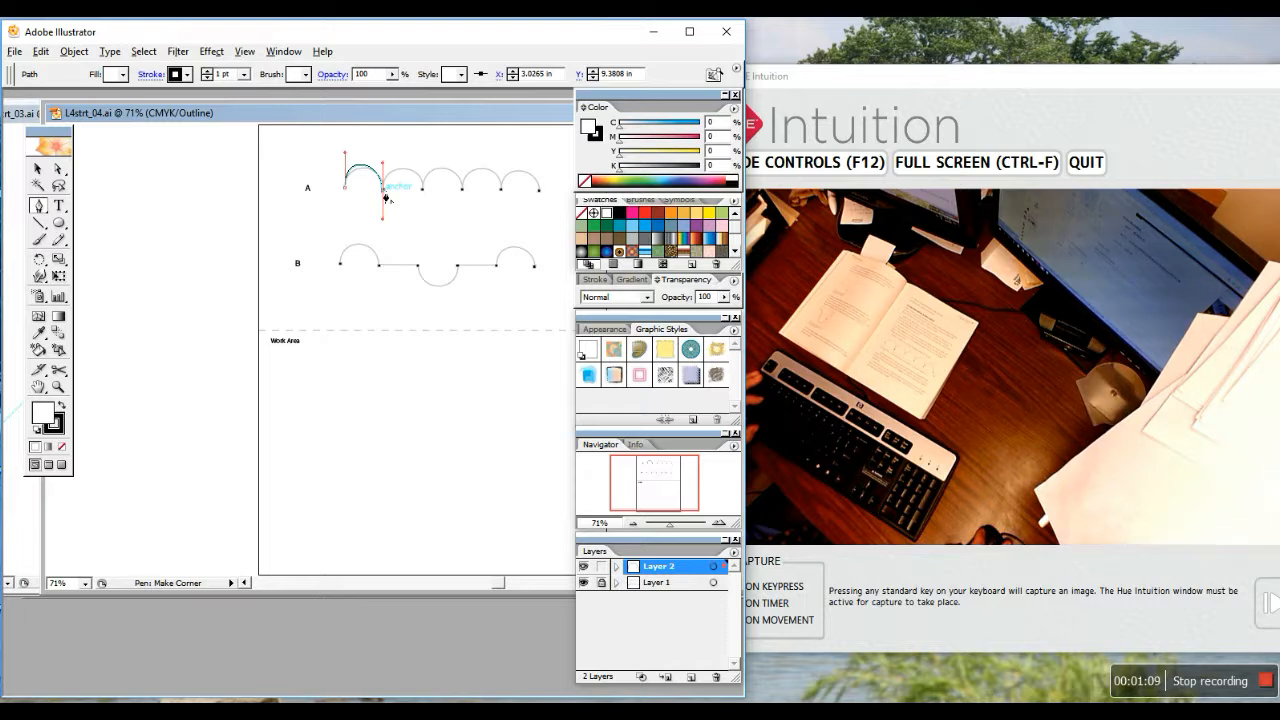
pyautogui.click(385, 195)
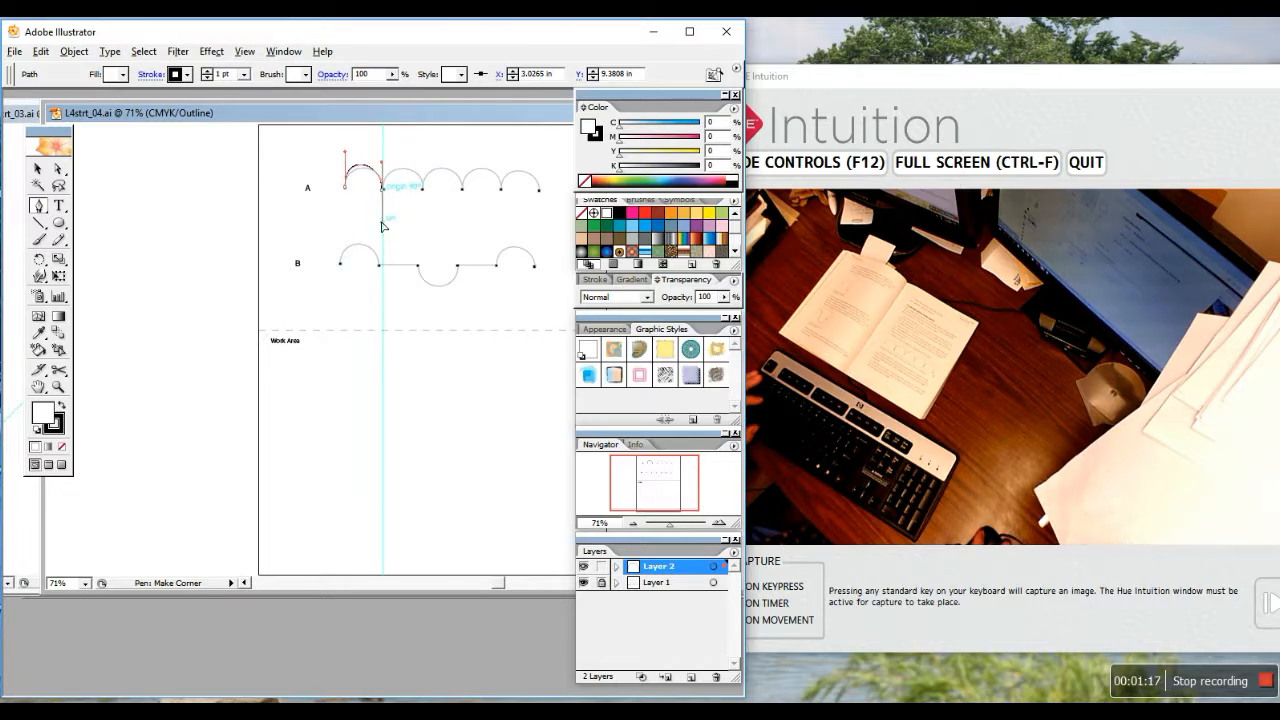
pyautogui.moveTo(381, 226); pyautogui.dragTo(384, 156)
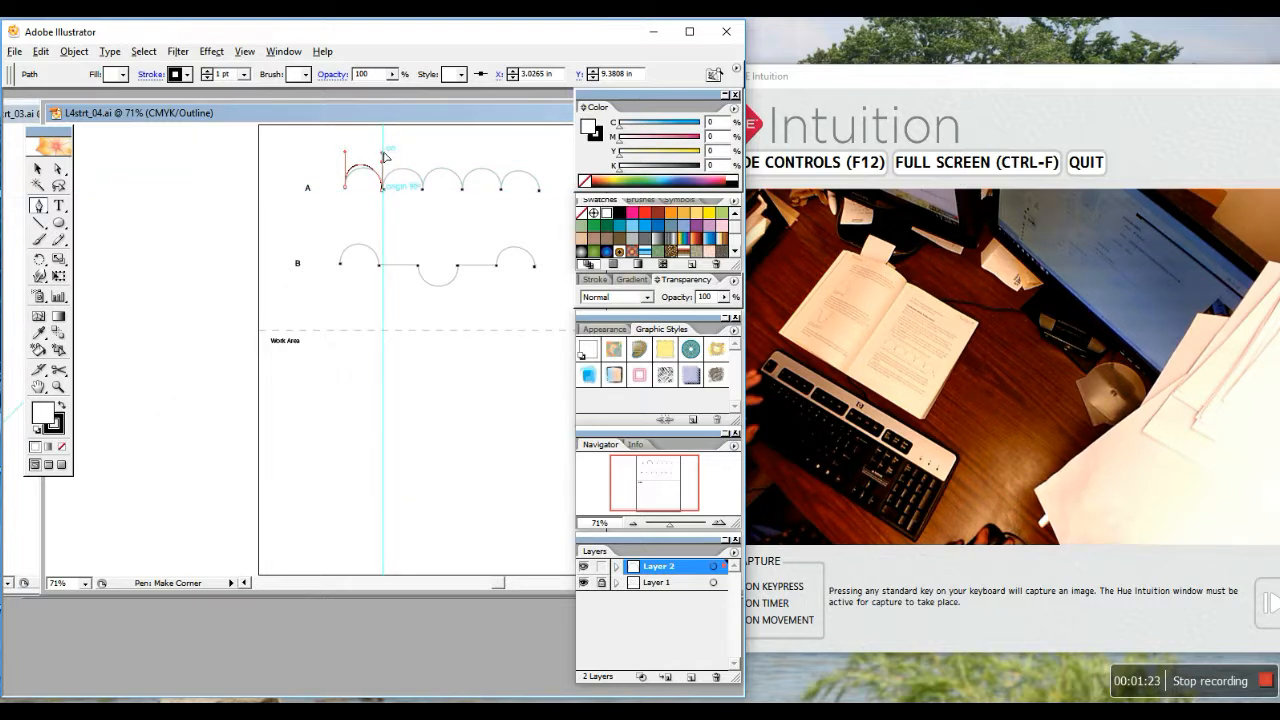
pyautogui.moveTo(384, 156); pyautogui.dragTo(385, 155)
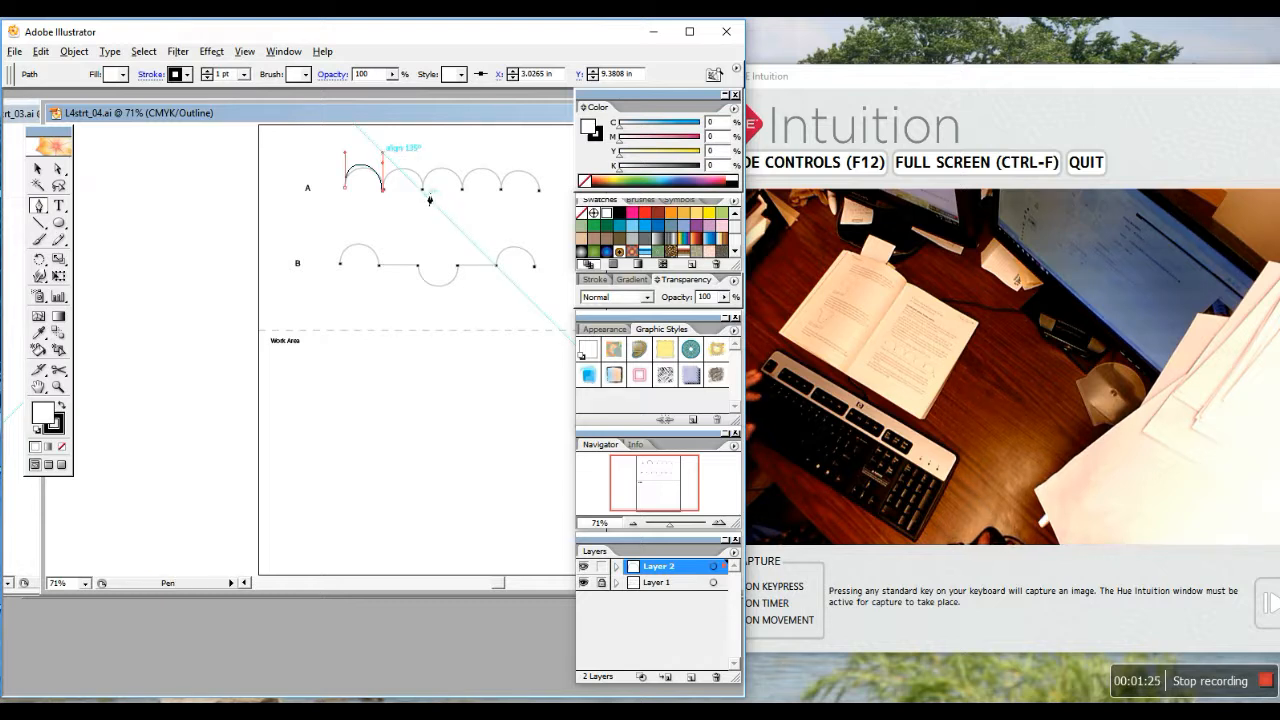
# Trace the second and third arches of row A, with corner anchors at their ends
pyautogui.moveTo(422, 190); pyautogui.dragTo(422, 220)
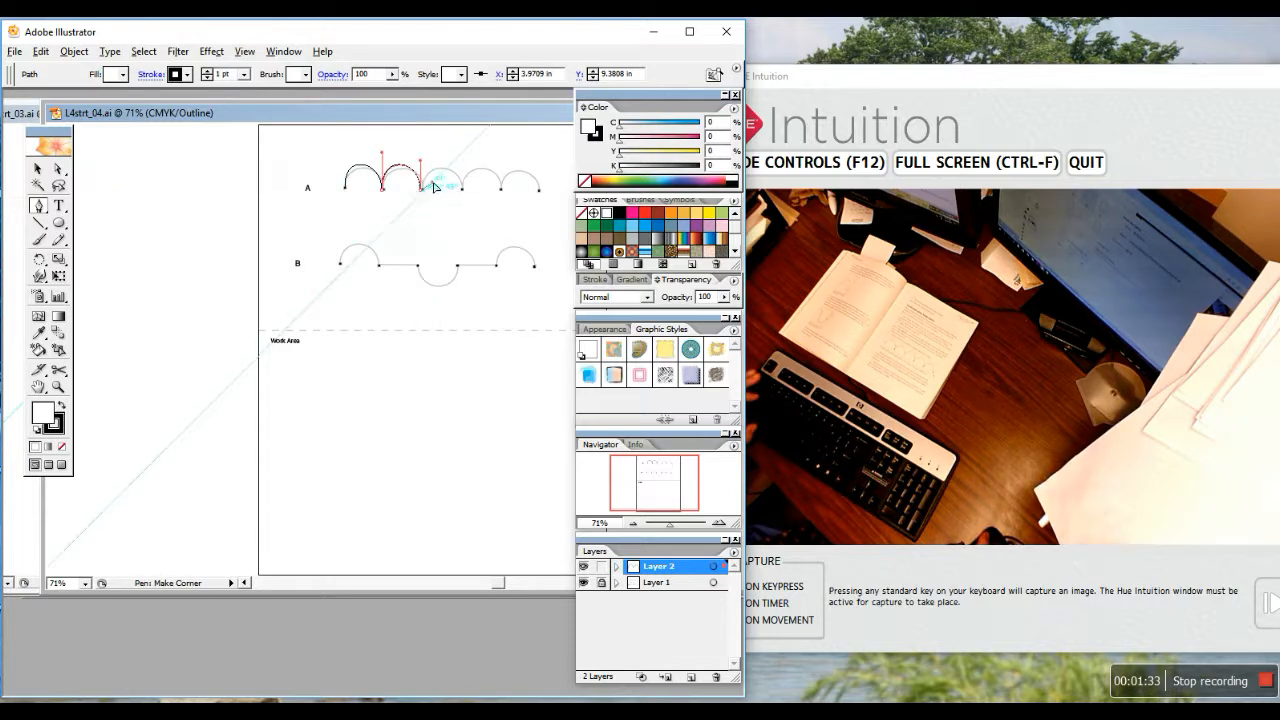
pyautogui.click(422, 190)
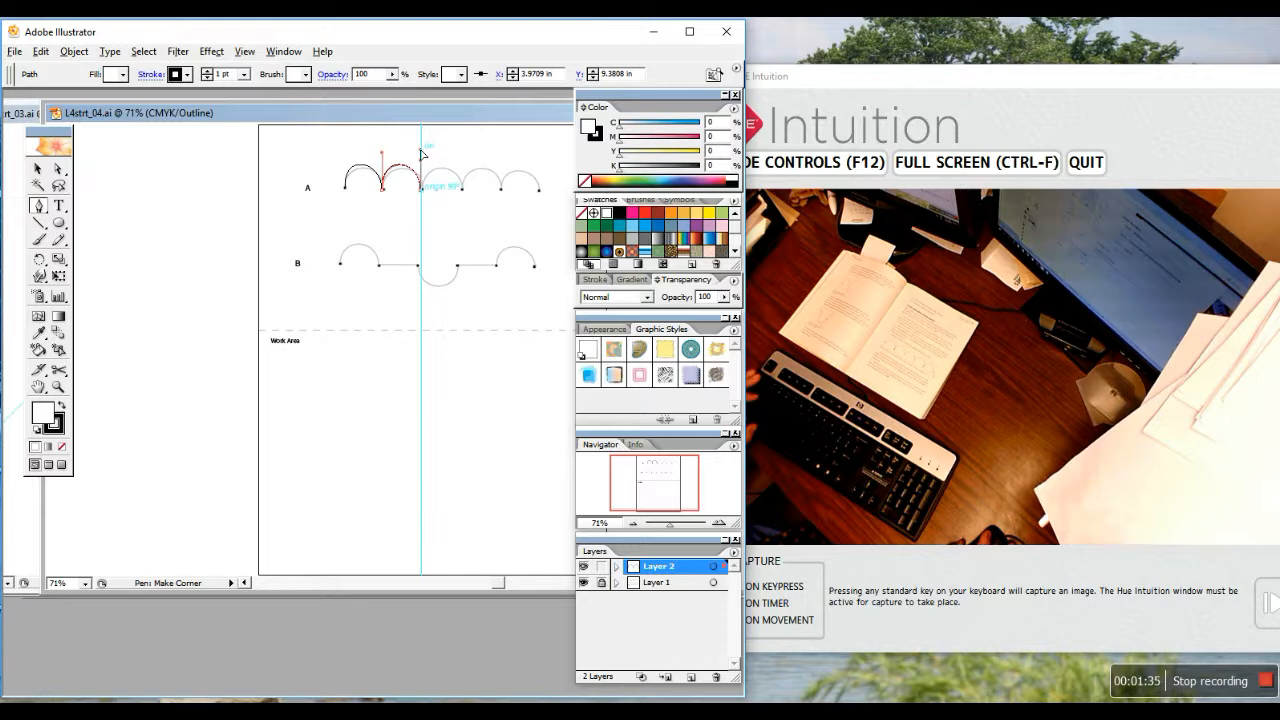
pyautogui.moveTo(421, 152); pyautogui.dragTo(421, 152)
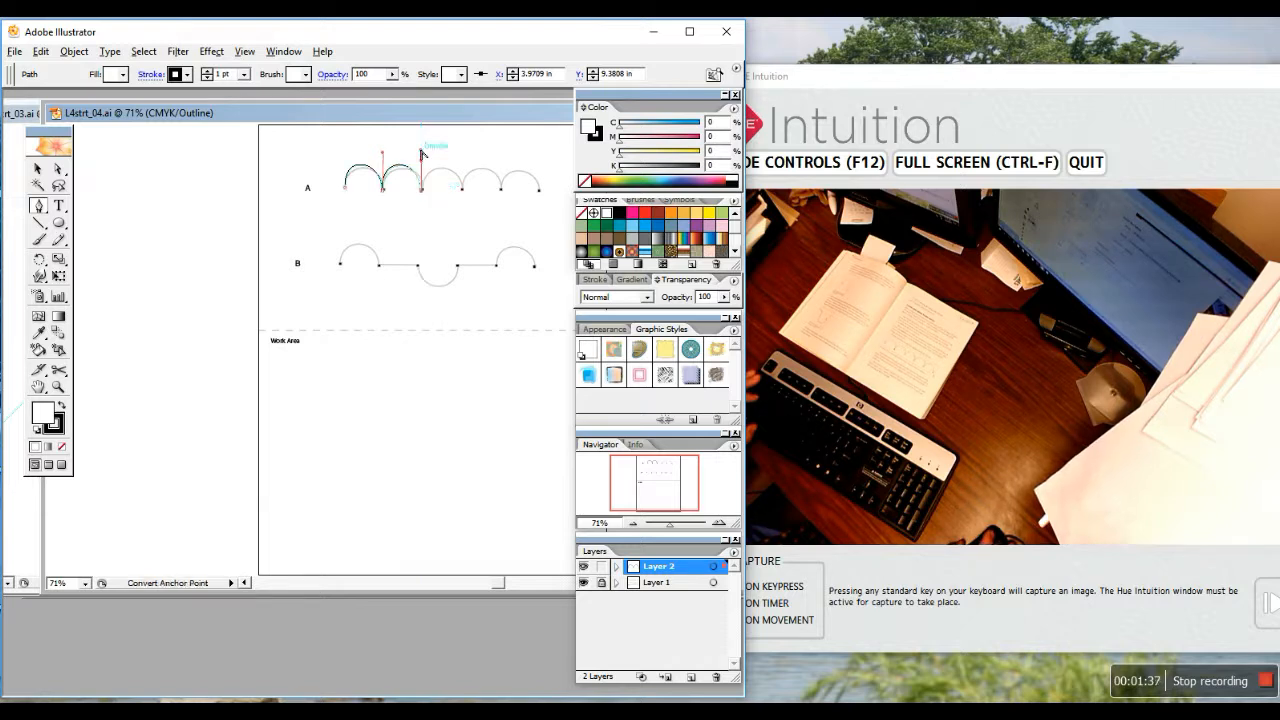
pyautogui.click(462, 190)
pyautogui.moveTo(461, 190); pyautogui.dragTo(464, 224)
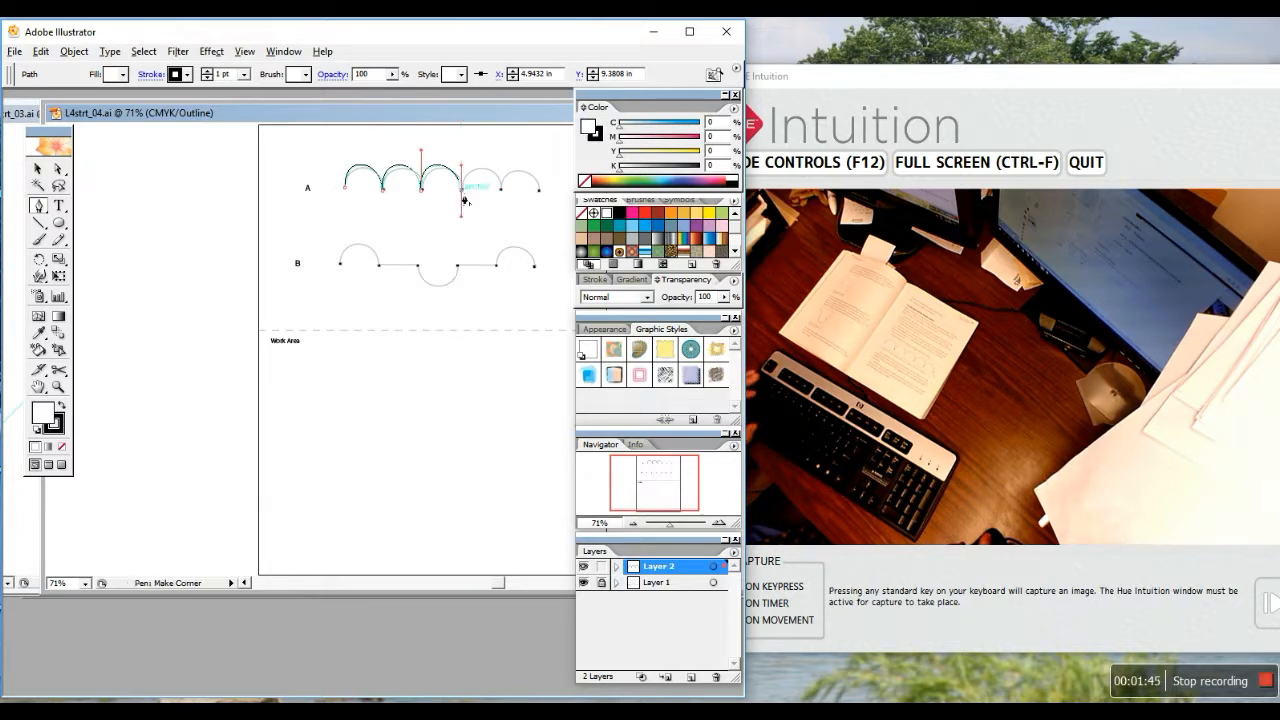
pyautogui.click(463, 191)
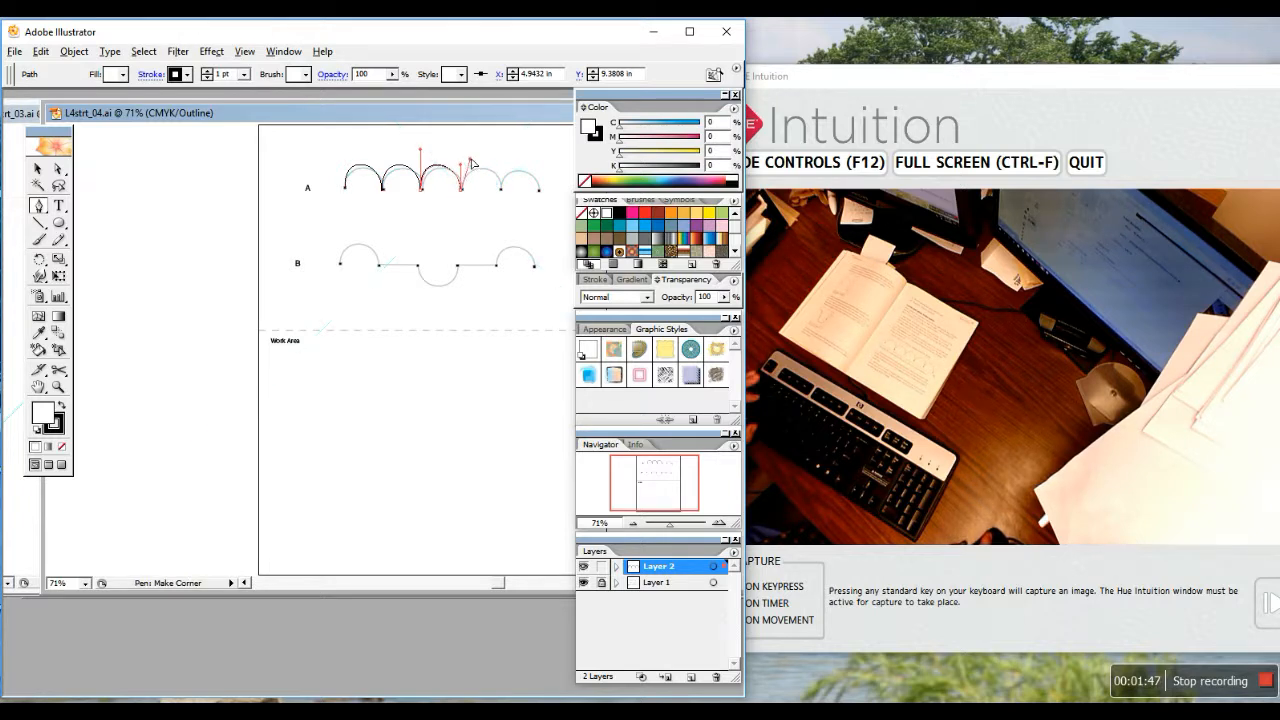
# Trace the fourth and fifth arches to complete row A's scalloped path
pyautogui.moveTo(461, 145); pyautogui.dragTo(461, 144)
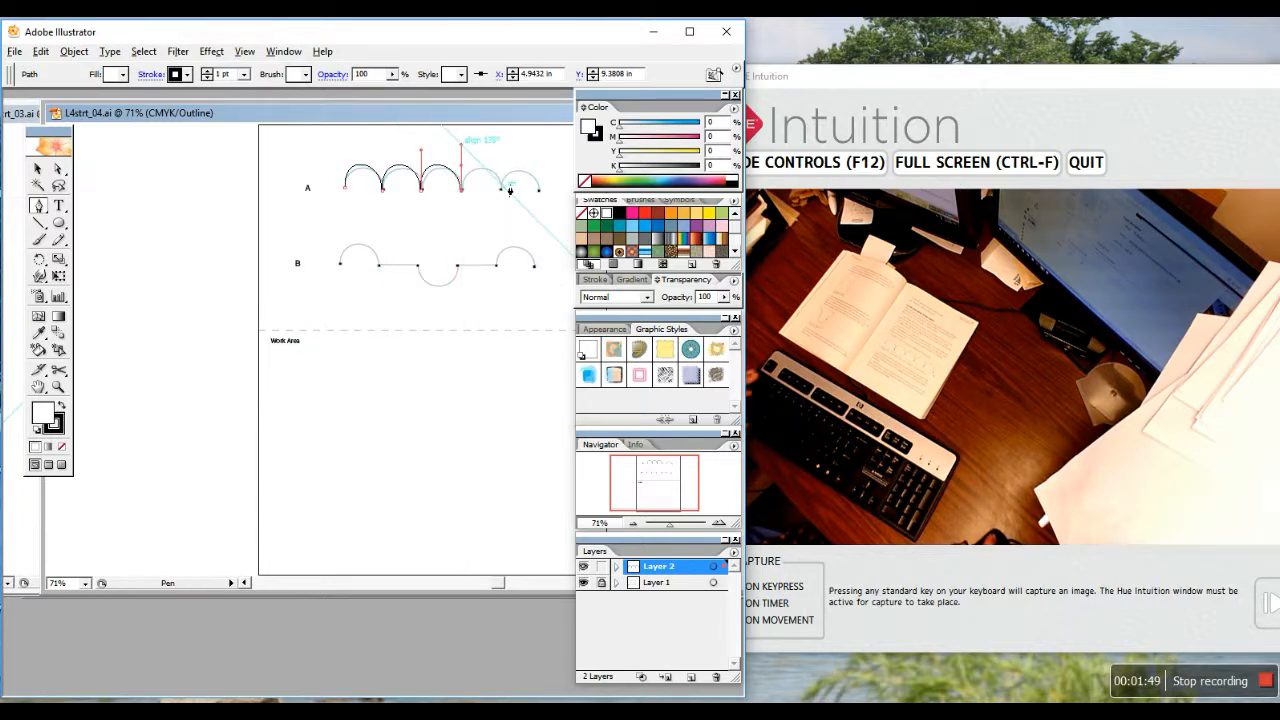
pyautogui.moveTo(501, 189); pyautogui.dragTo(503, 214)
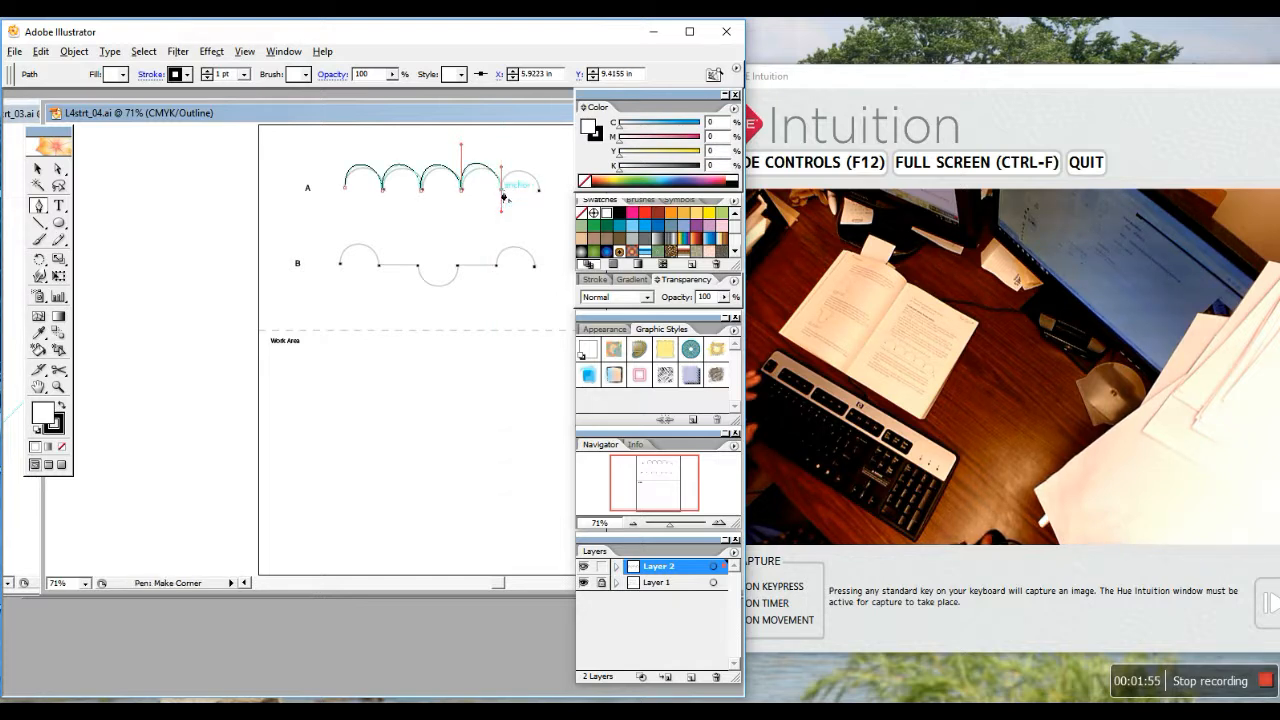
pyautogui.moveTo(503, 198); pyautogui.dragTo(505, 149)
pyautogui.moveTo(540, 188); pyautogui.dragTo(540, 220)
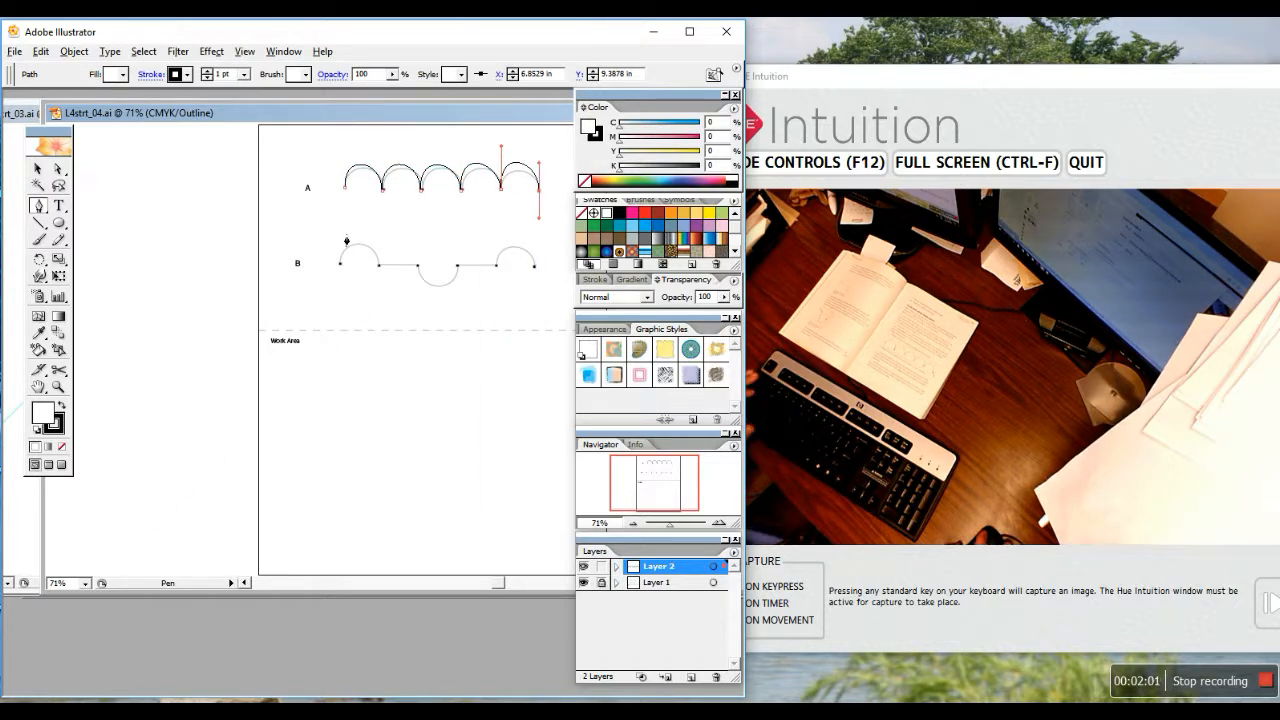
pyautogui.click(58, 169)
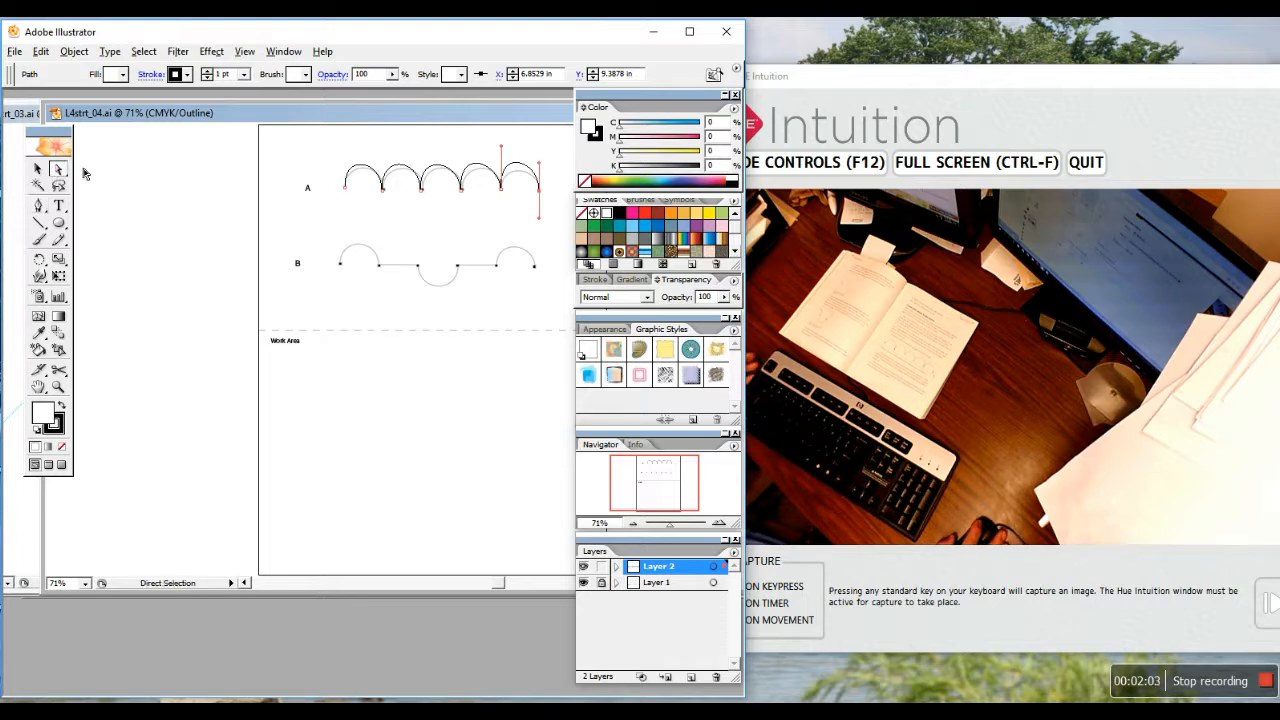
# Drag path A's arch segments and the anchor between arches three and four onto the template
pyautogui.moveTo(367, 172); pyautogui.dragTo(404, 172)
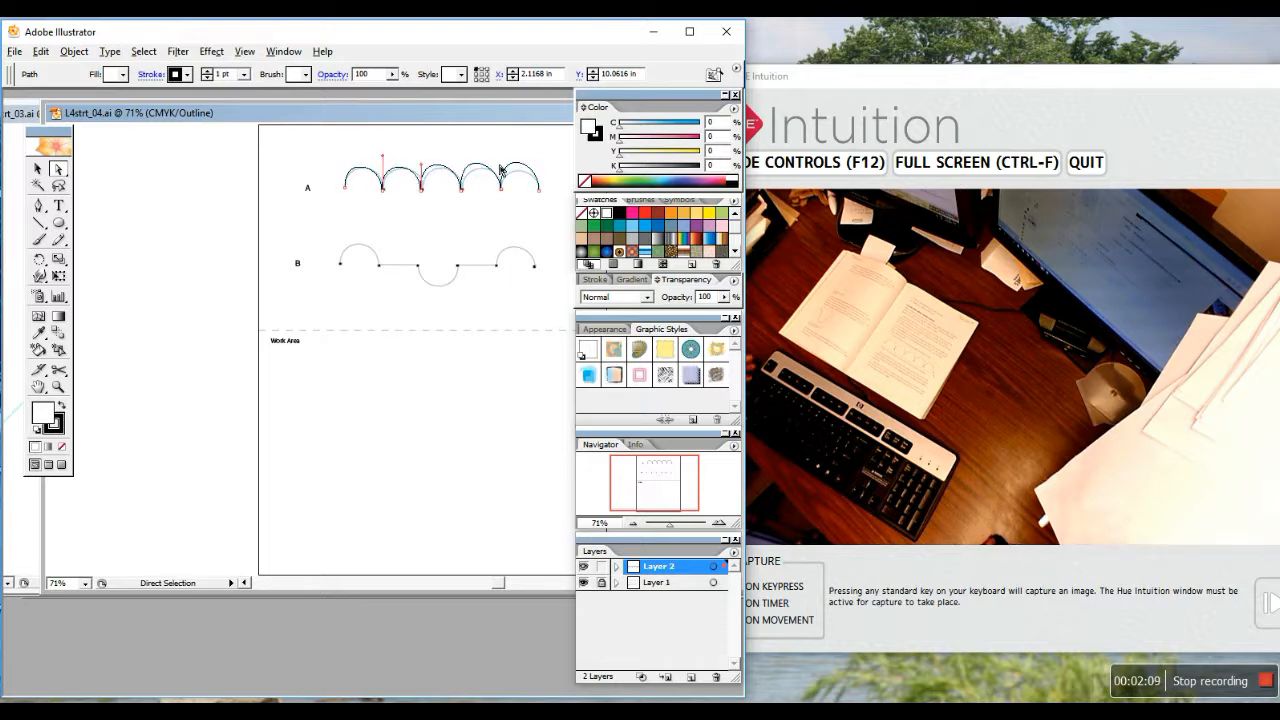
pyautogui.moveTo(482, 170)
pyautogui.mouseDown()
pyautogui.moveTo(462, 154)
pyautogui.moveTo(500, 164)
pyautogui.mouseUp()
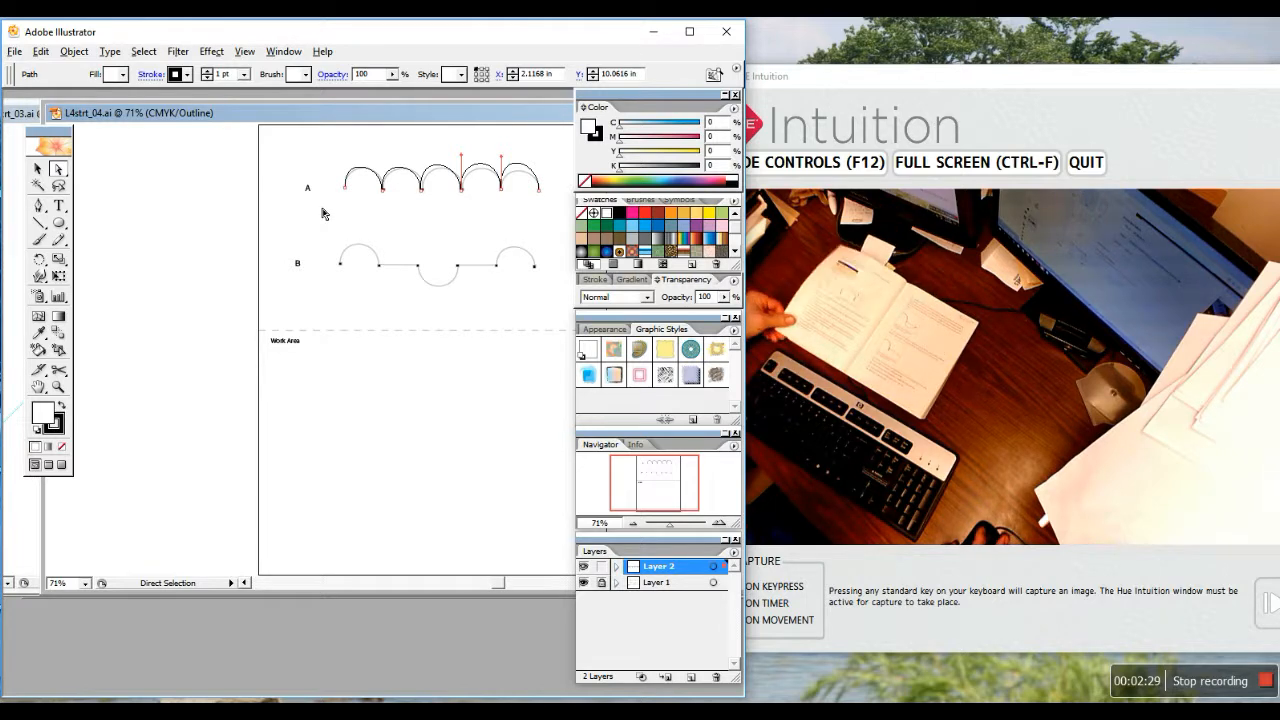
pyautogui.click(461, 190)
pyautogui.moveTo(461, 193)
pyautogui.mouseDown()
pyautogui.moveTo(462, 238)
pyautogui.moveTo(465, 168)
pyautogui.moveTo(464, 188)
pyautogui.mouseUp()
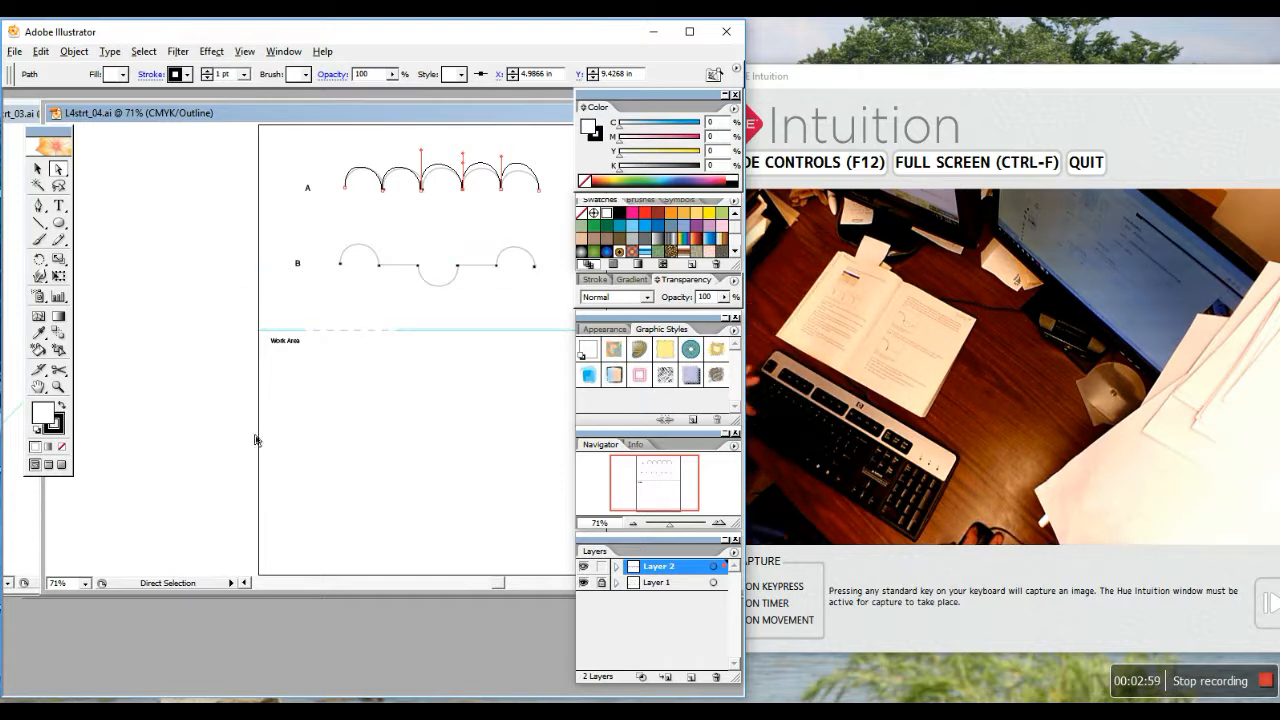
# Zoom in on path B, reset to 100%, then zoom to 150% and pan so both paths show
pyautogui.press('z')
pyautogui.moveTo(319, 227); pyautogui.dragTo(554, 309)
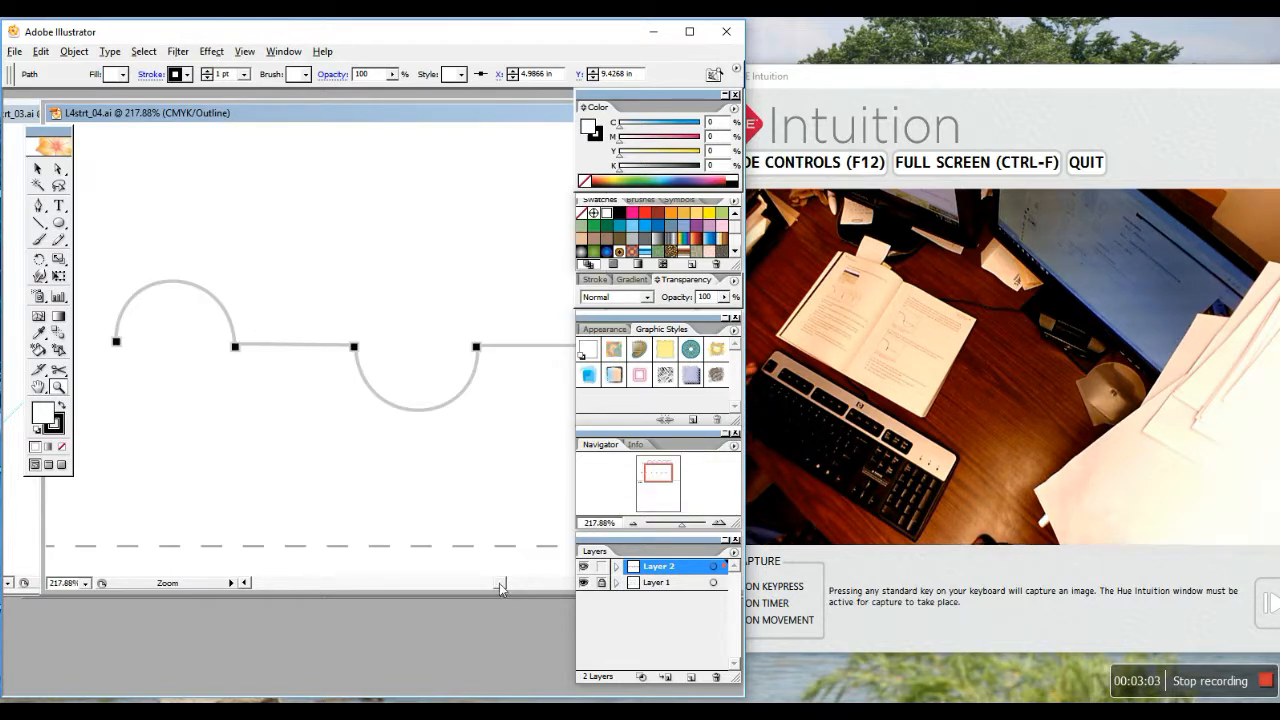
pyautogui.press('a')
pyautogui.hotkey('ctrl', '1')
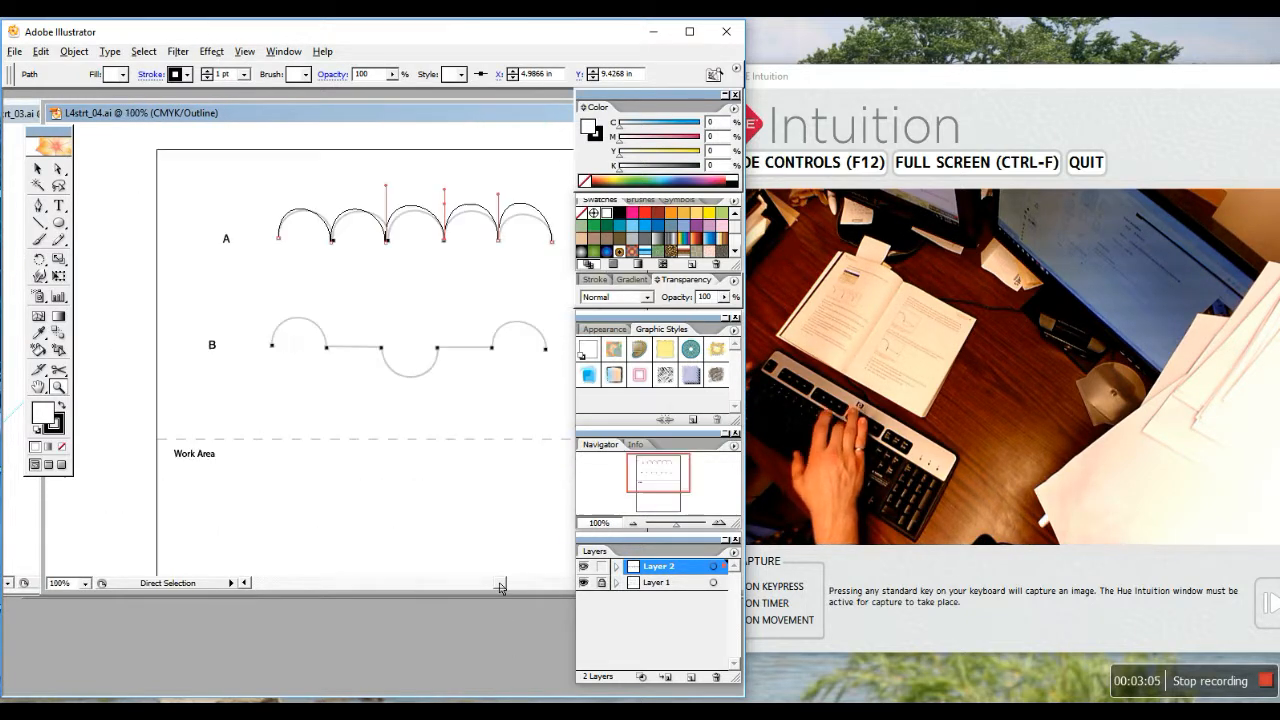
pyautogui.press('z')
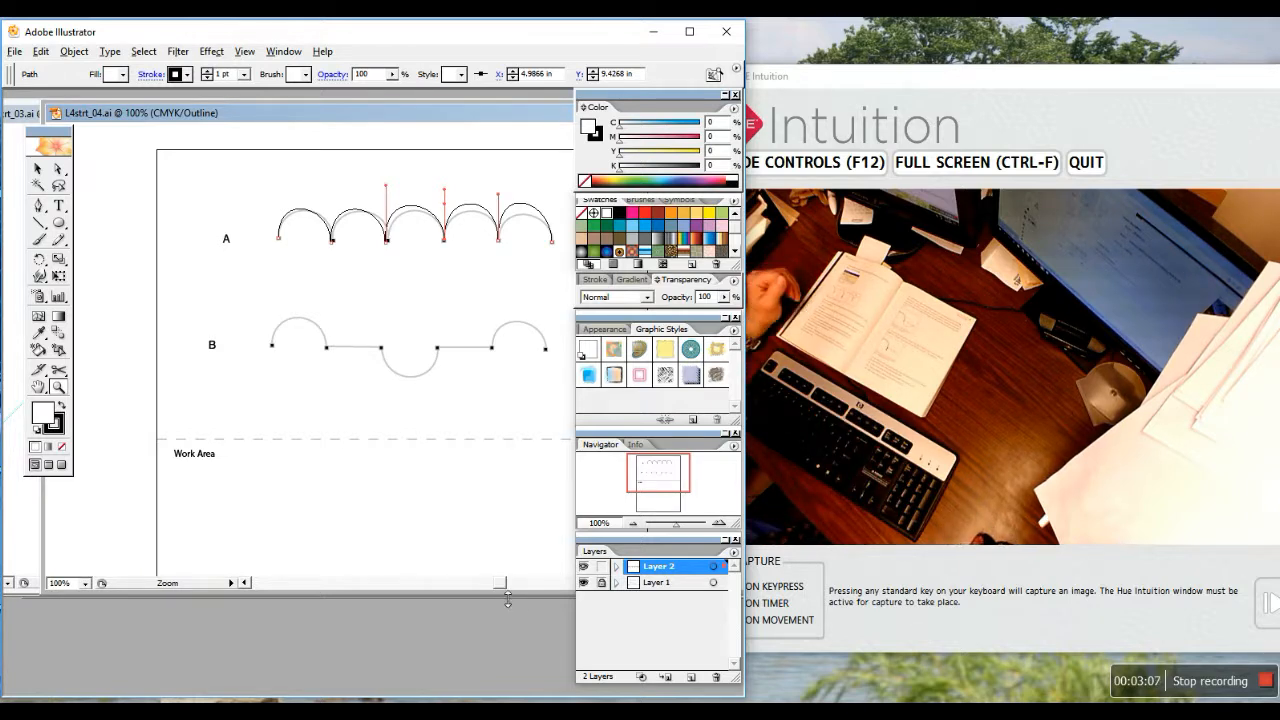
pyautogui.moveTo(499, 583); pyautogui.dragTo(507, 583)
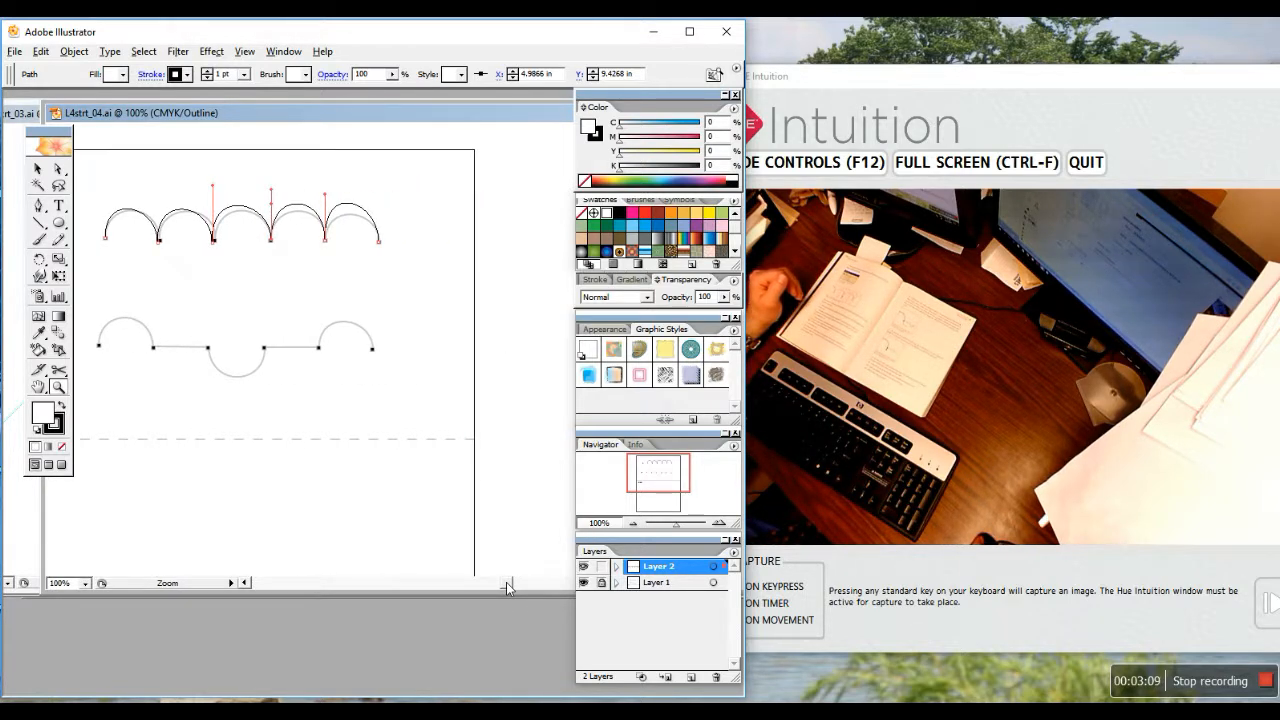
pyautogui.press('a')
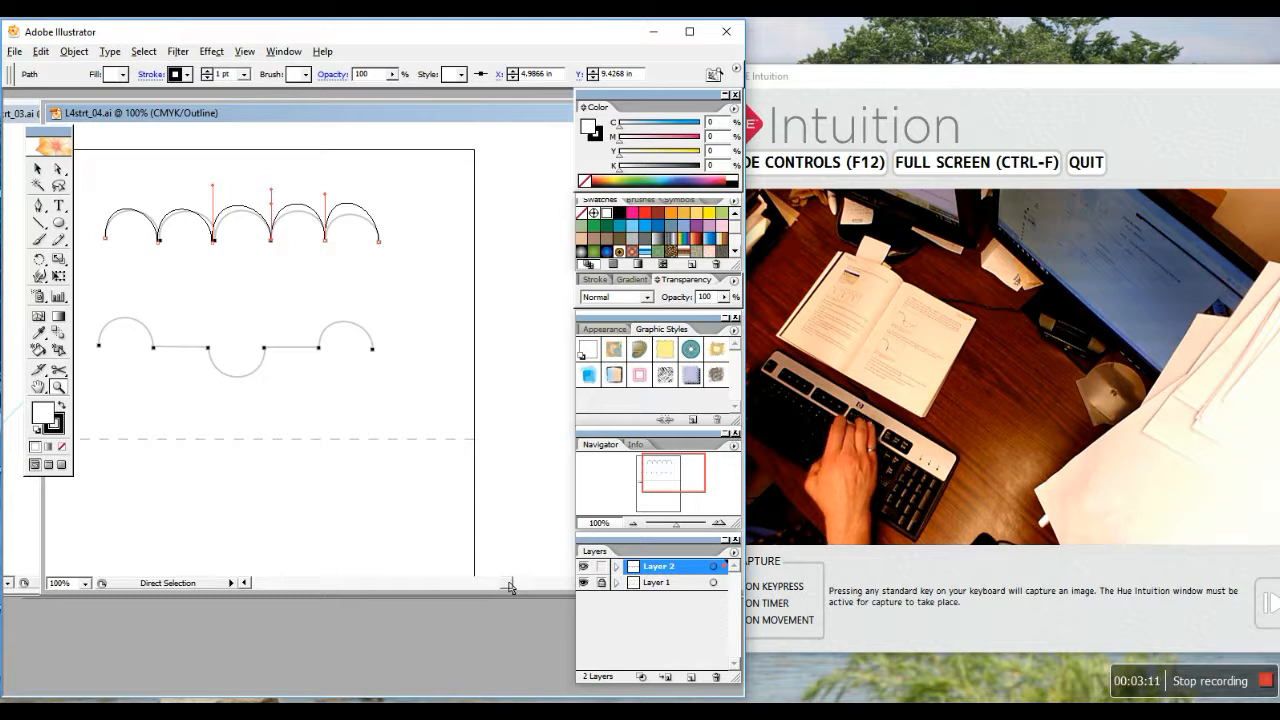
pyautogui.hotkey('ctrl', '+')
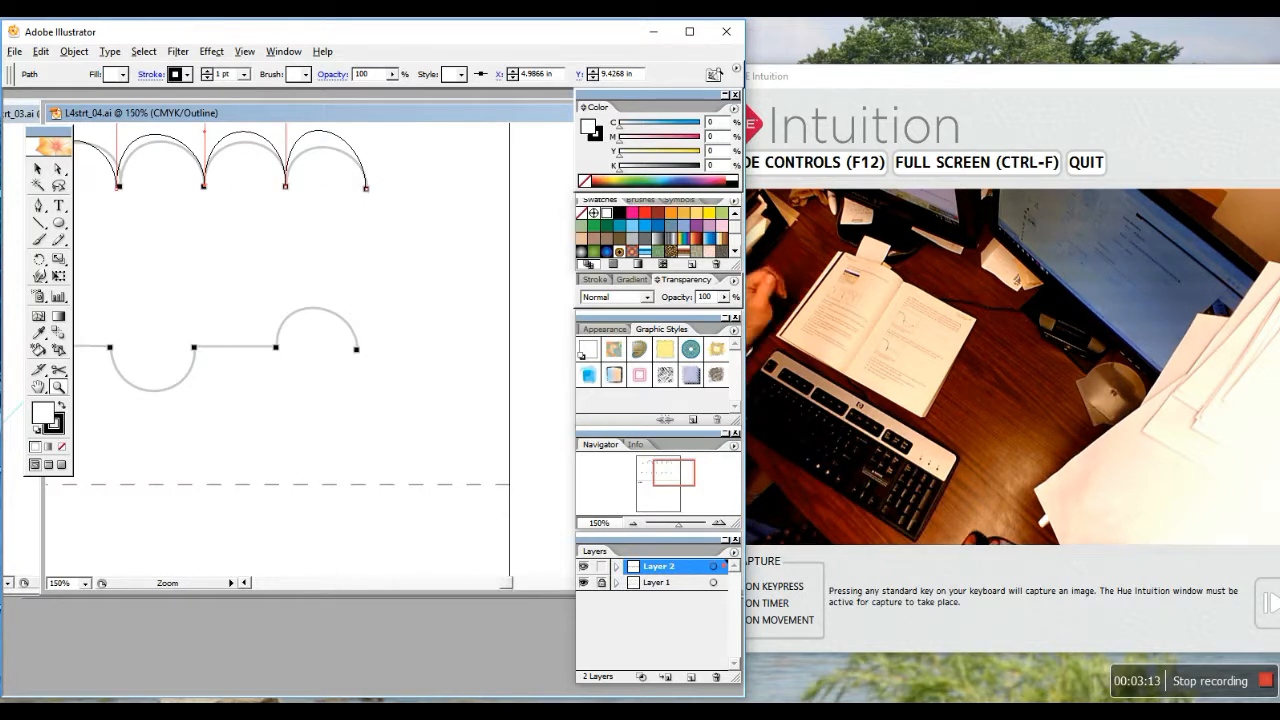
pyautogui.moveTo(505, 583); pyautogui.dragTo(502, 587)
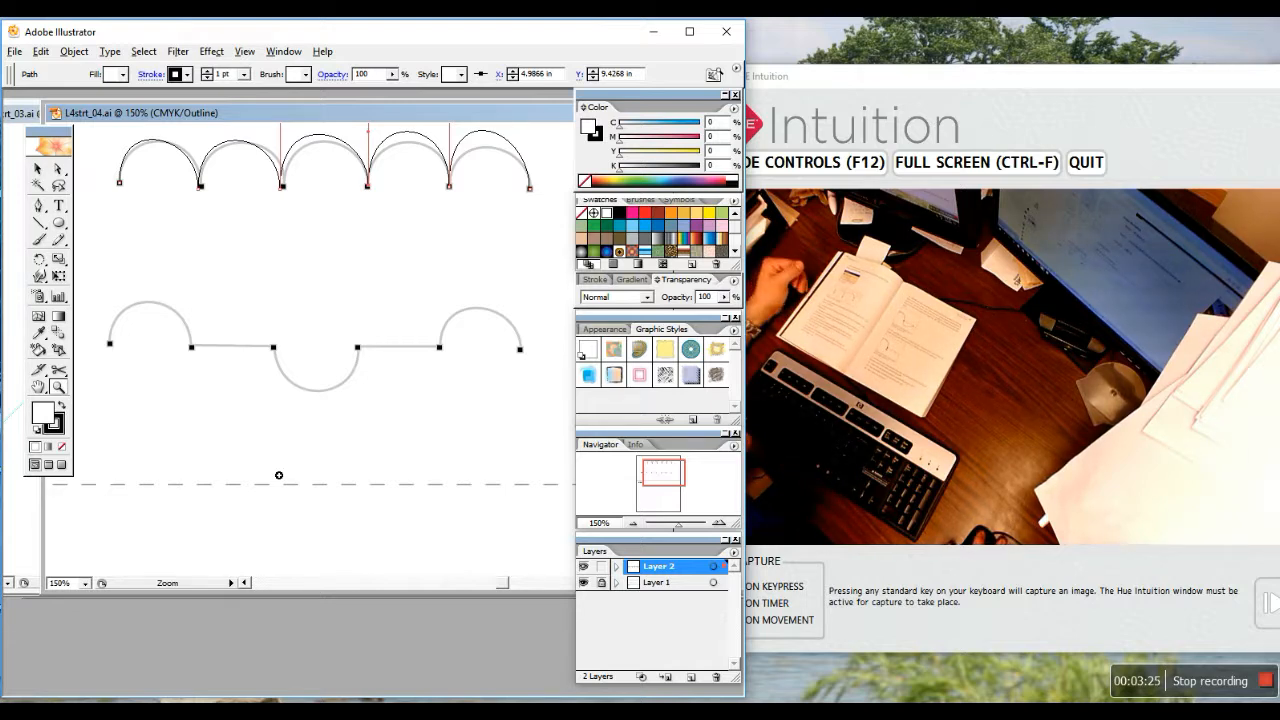
# Deselect path A and pen-trace path B's first arch, ending with a corner for a straight segment
pyautogui.click(38, 205)
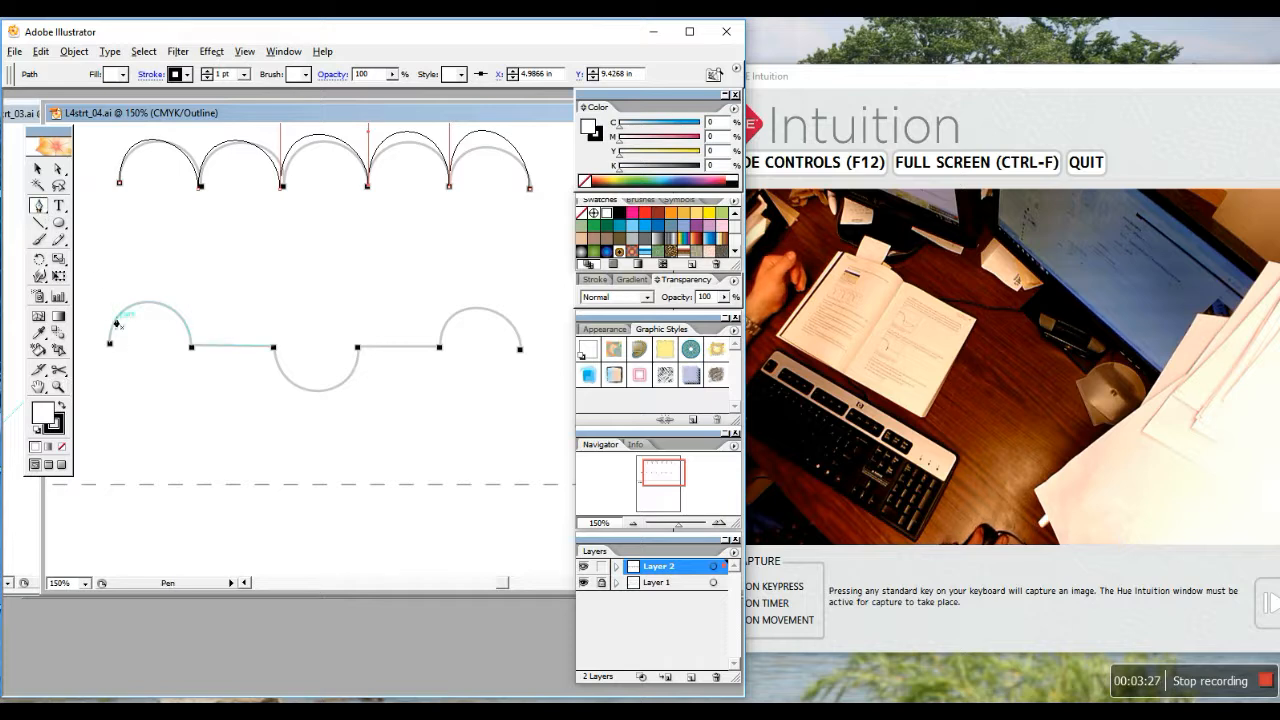
pyautogui.click(109, 343)
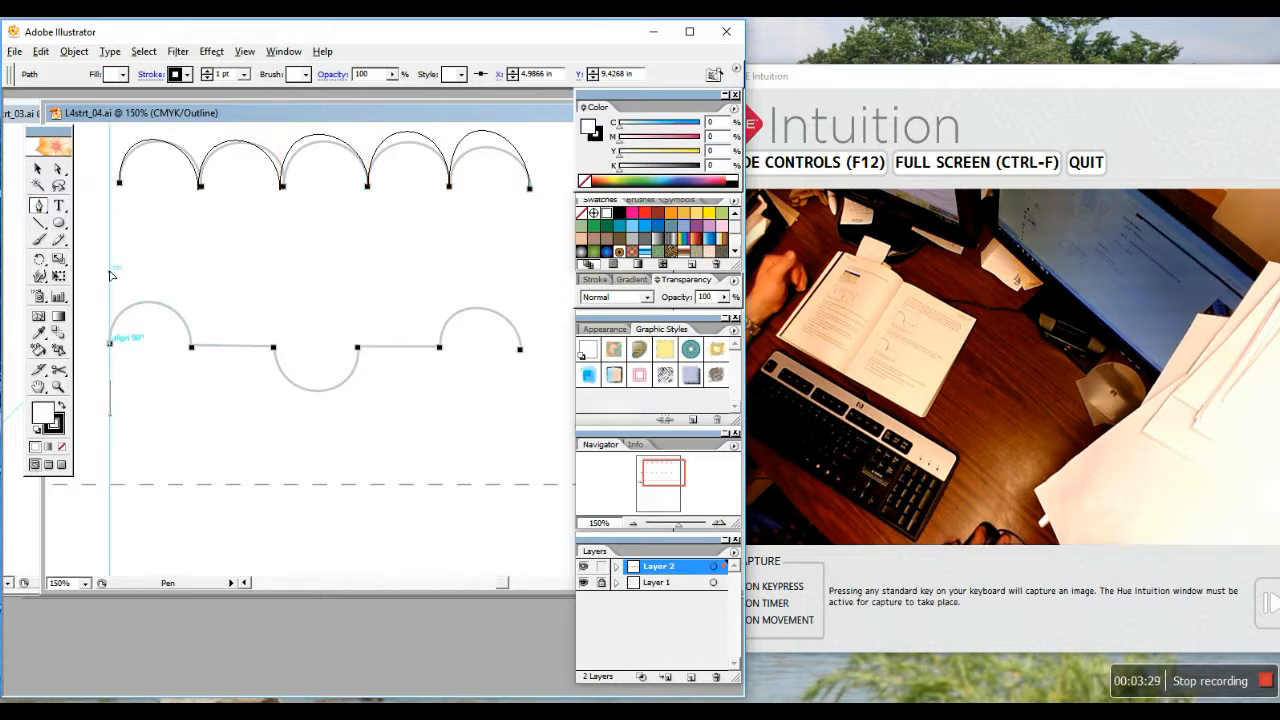
pyautogui.moveTo(110, 271); pyautogui.dragTo(110, 272)
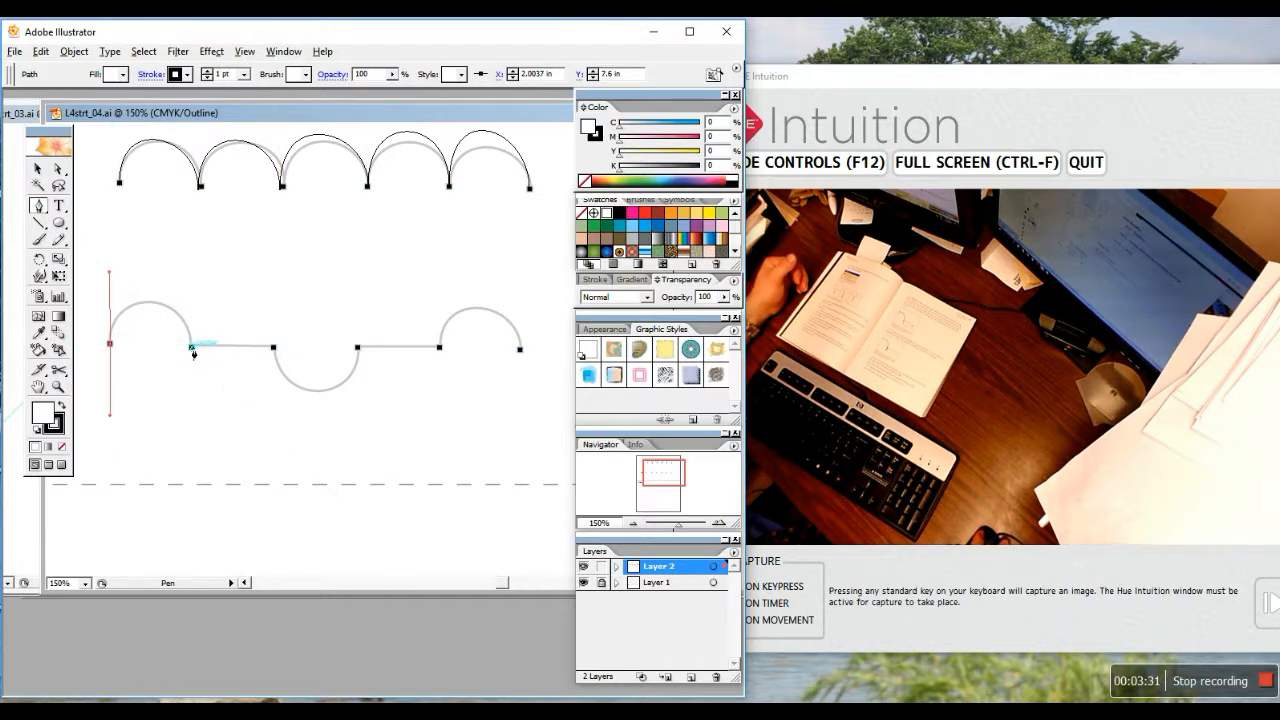
pyautogui.moveTo(192, 348); pyautogui.dragTo(196, 405)
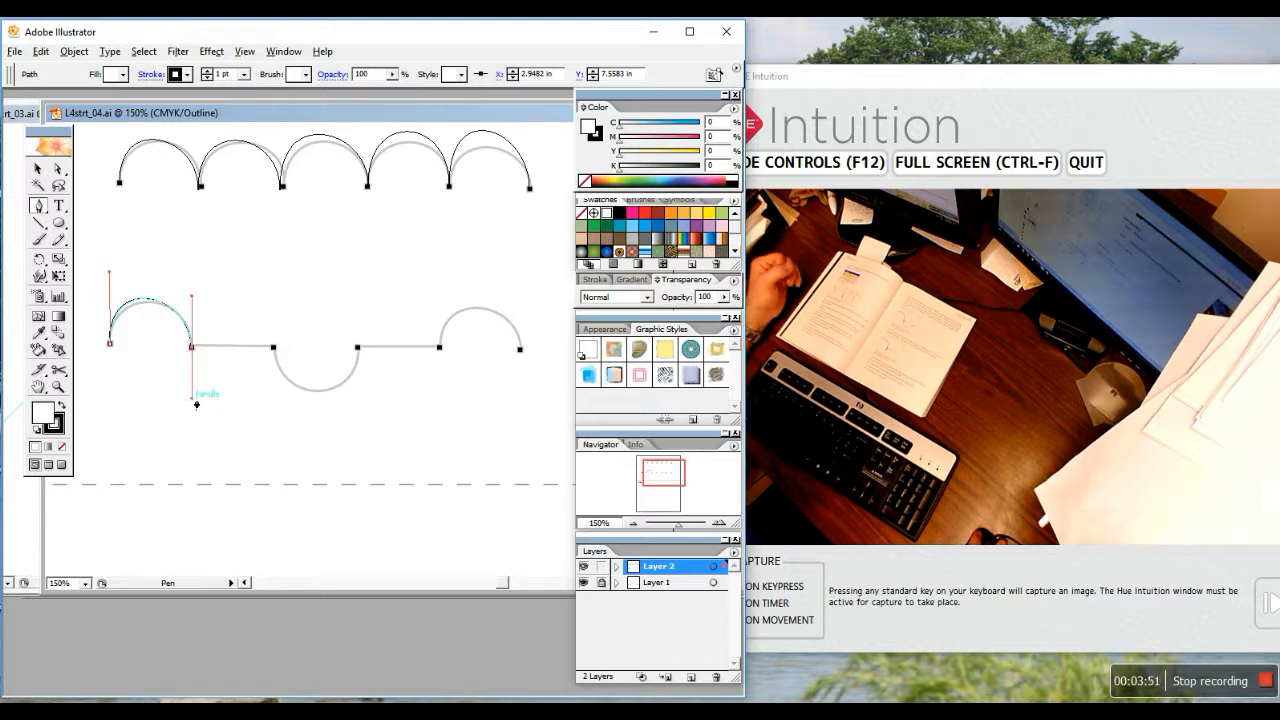
pyautogui.moveTo(196, 404); pyautogui.dragTo(191, 398)
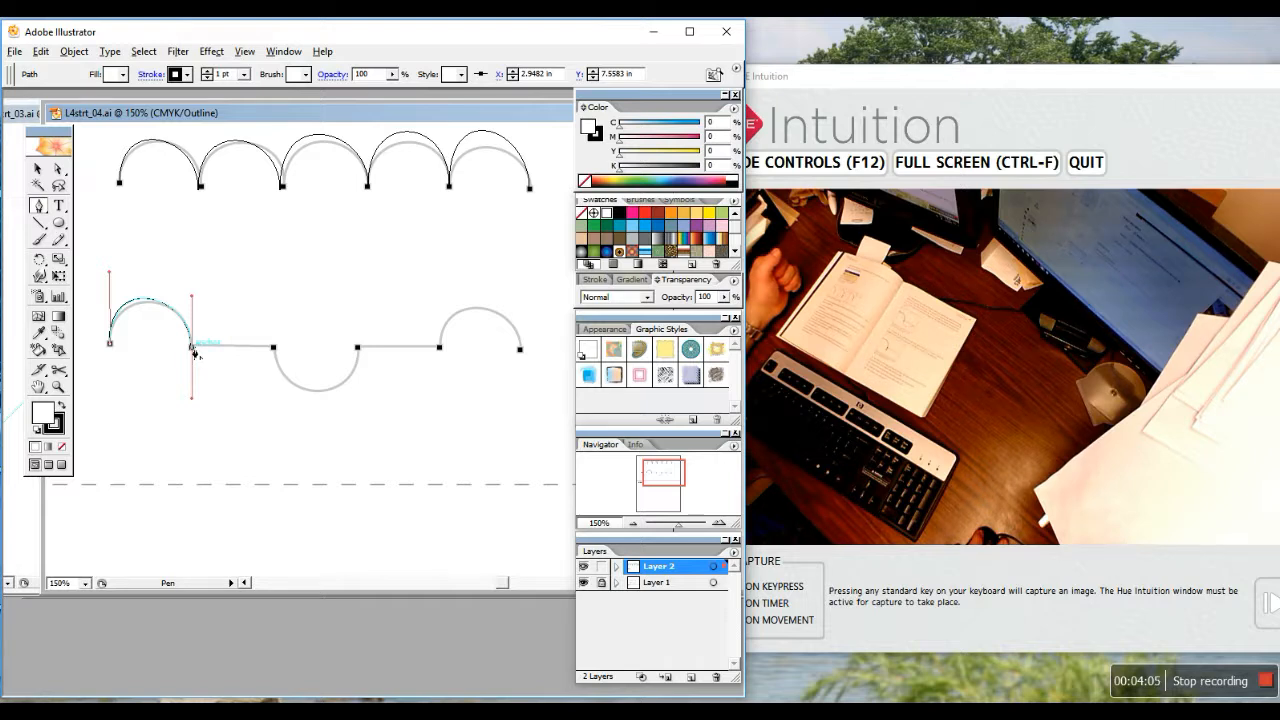
pyautogui.click(193, 350)
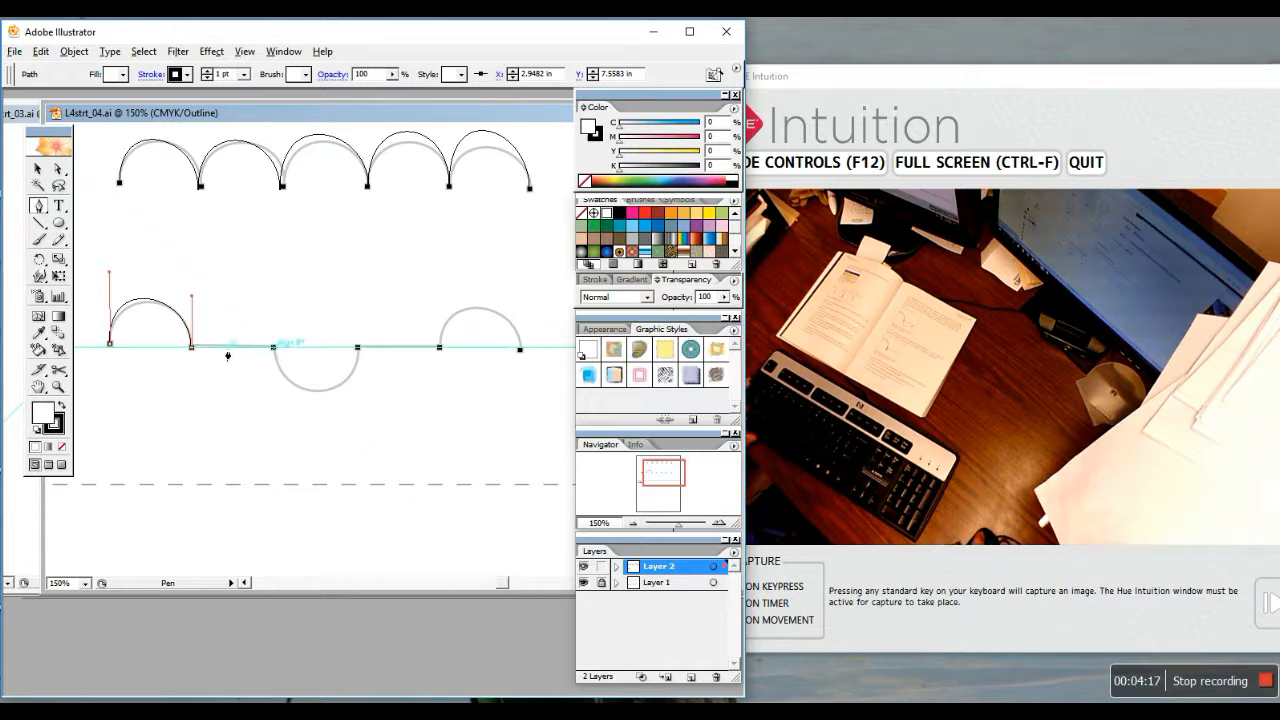
# Continue path B with its straight runs, the downward dip, and the final arch to the right end
pyautogui.click(275, 349)
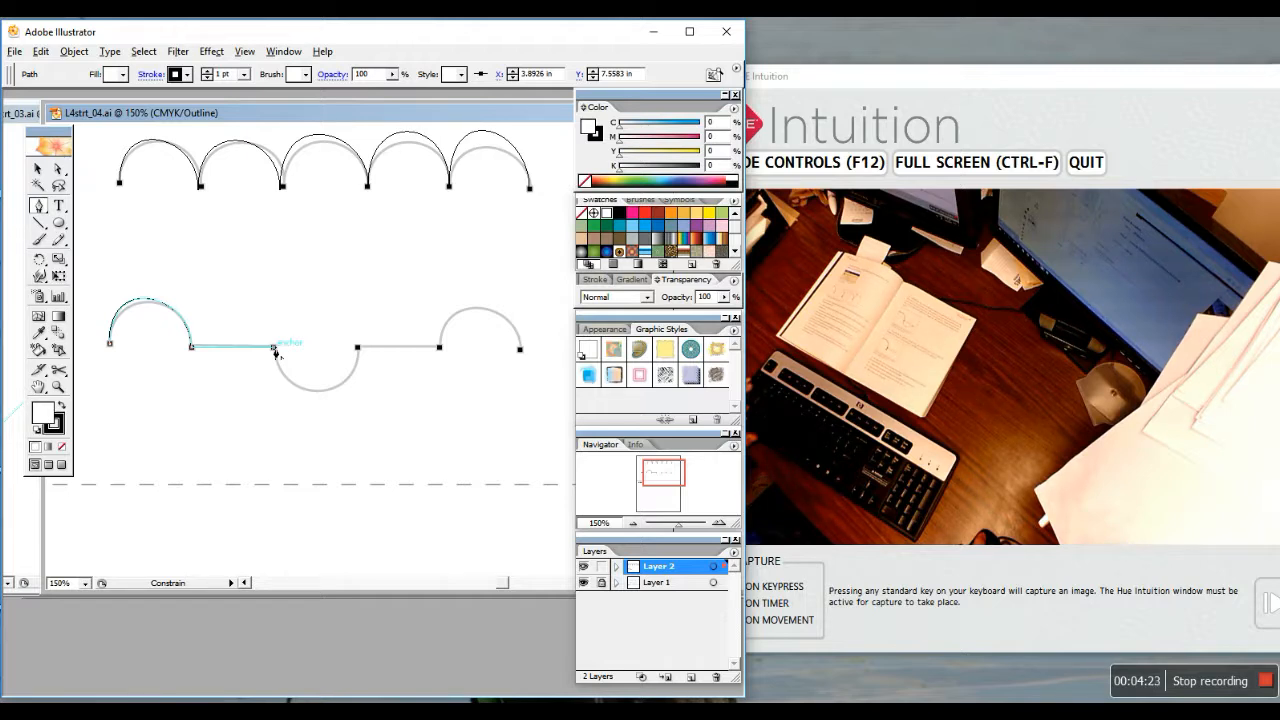
pyautogui.moveTo(275, 349); pyautogui.dragTo(276, 418)
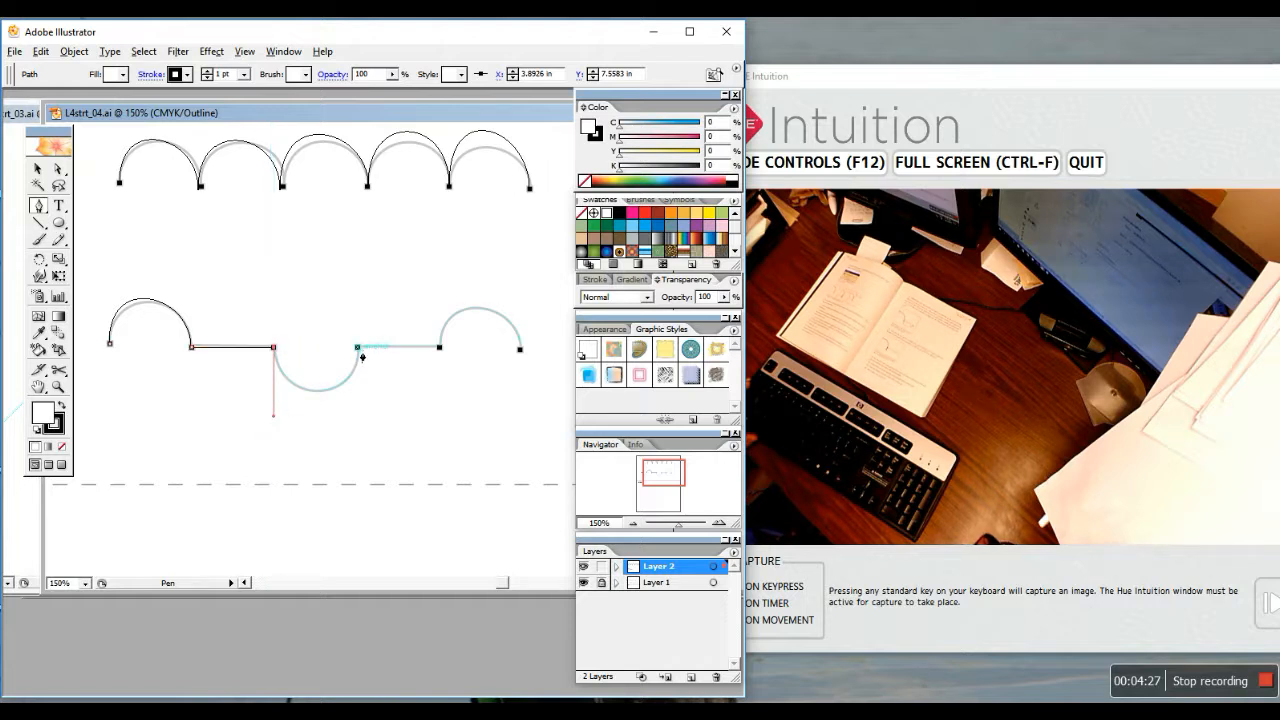
pyautogui.moveTo(358, 348); pyautogui.dragTo(361, 293)
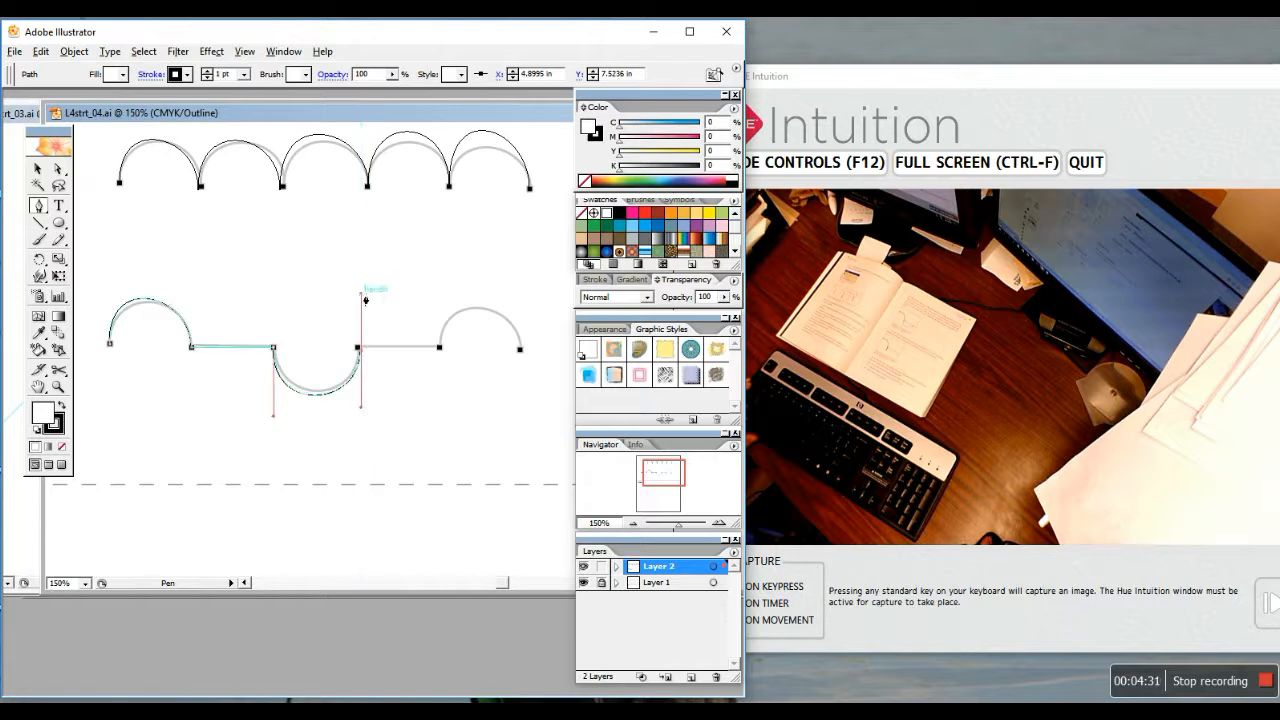
pyautogui.click(359, 349)
pyautogui.click(440, 348)
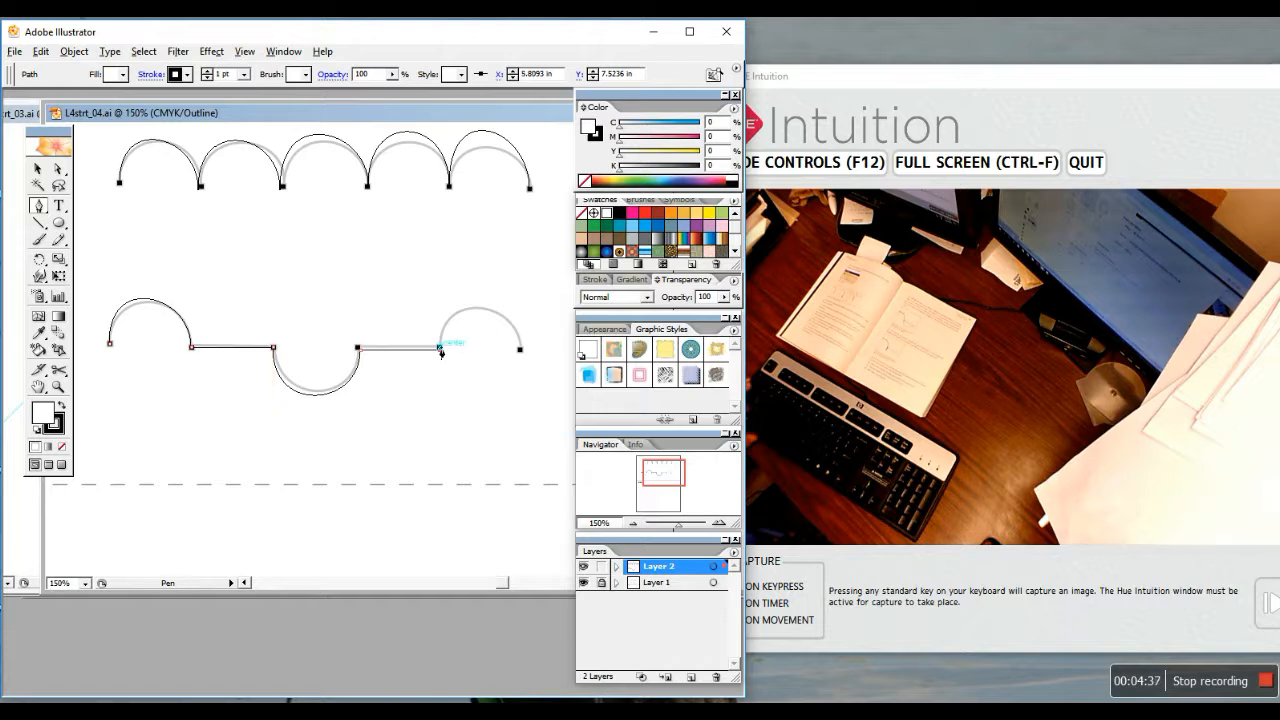
pyautogui.moveTo(441, 350); pyautogui.dragTo(443, 289)
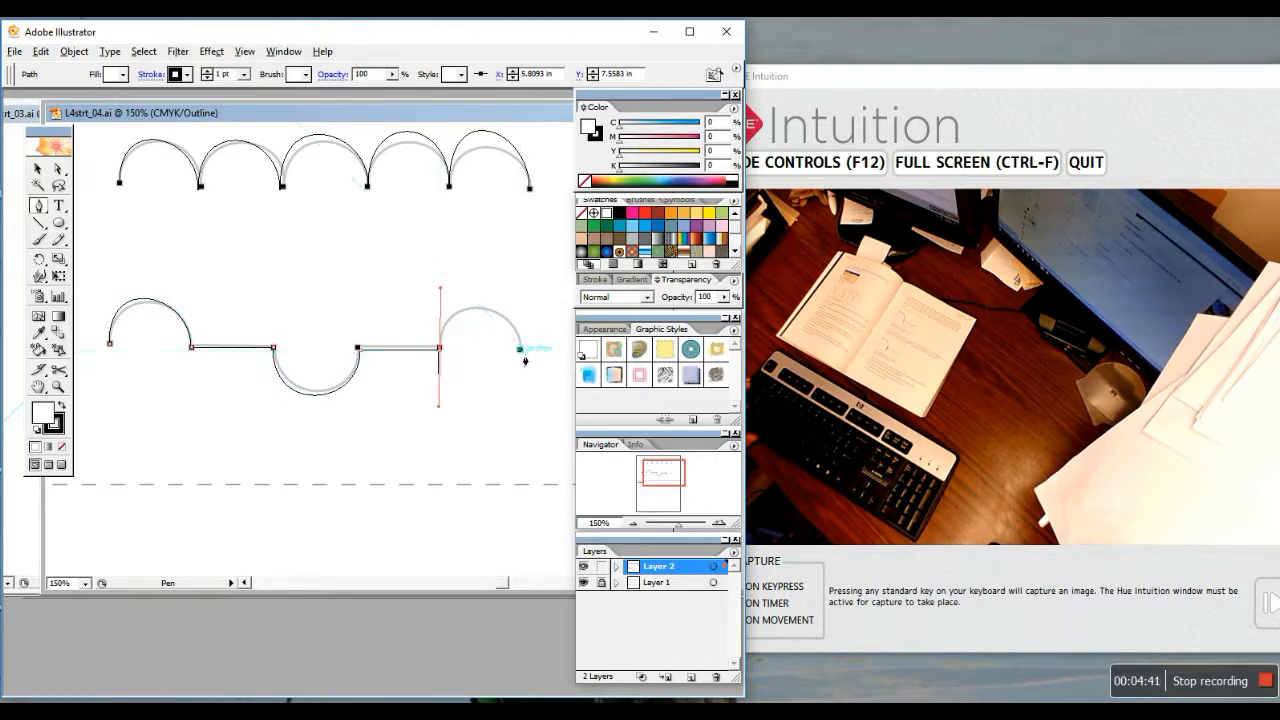
pyautogui.moveTo(520, 349); pyautogui.dragTo(523, 410)
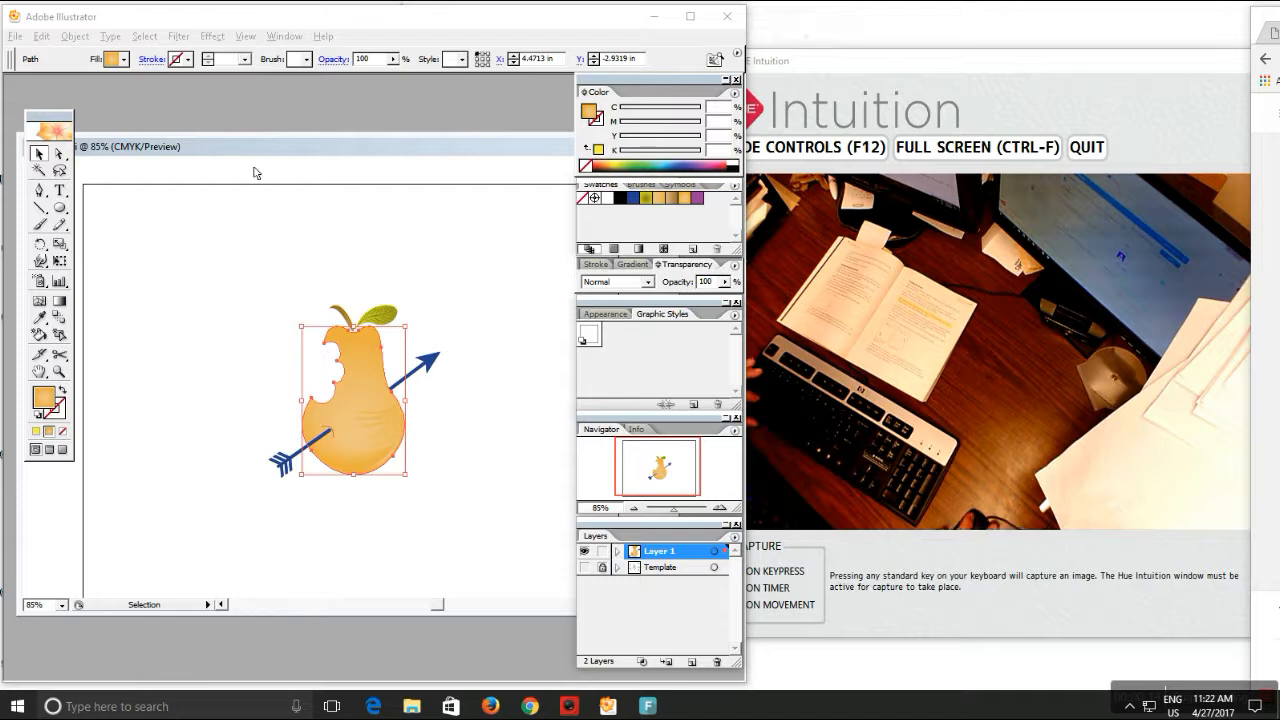
# Zoom in on the pear in L4end.ai and give it a yellow-orange fill
pyautogui.moveTo(189, 146); pyautogui.dragTo(210, 119)
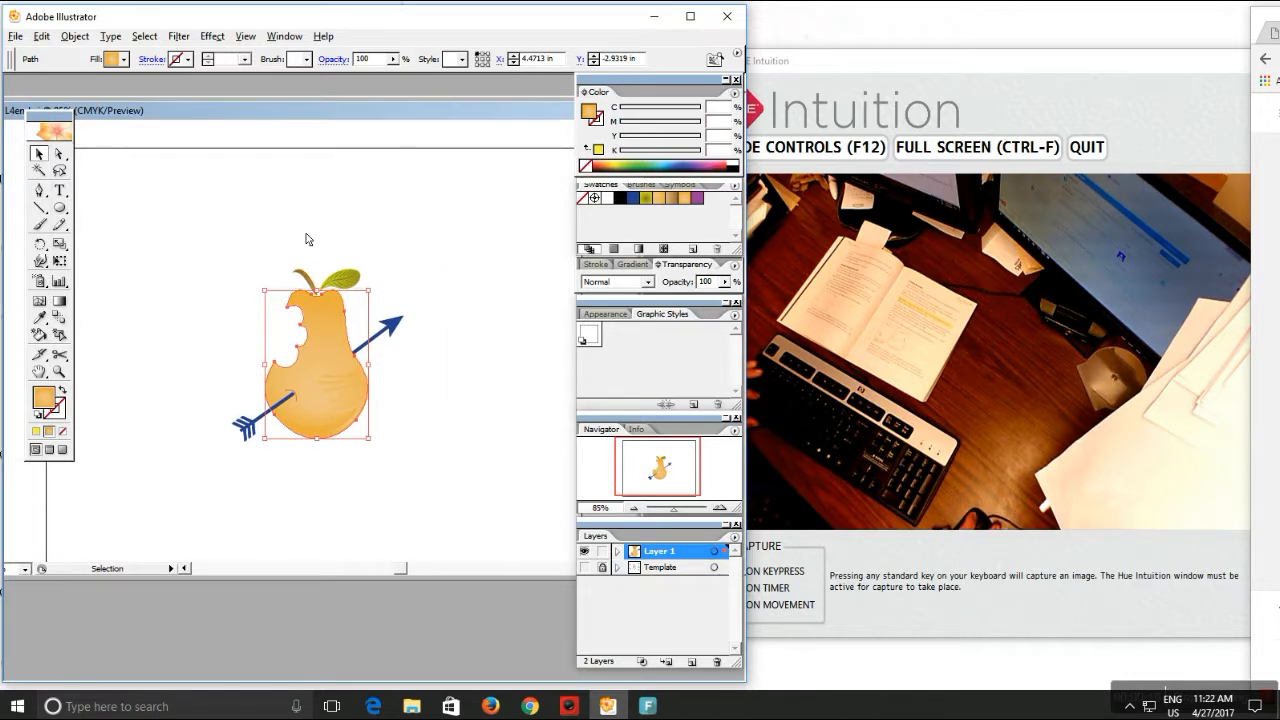
pyautogui.press('z')
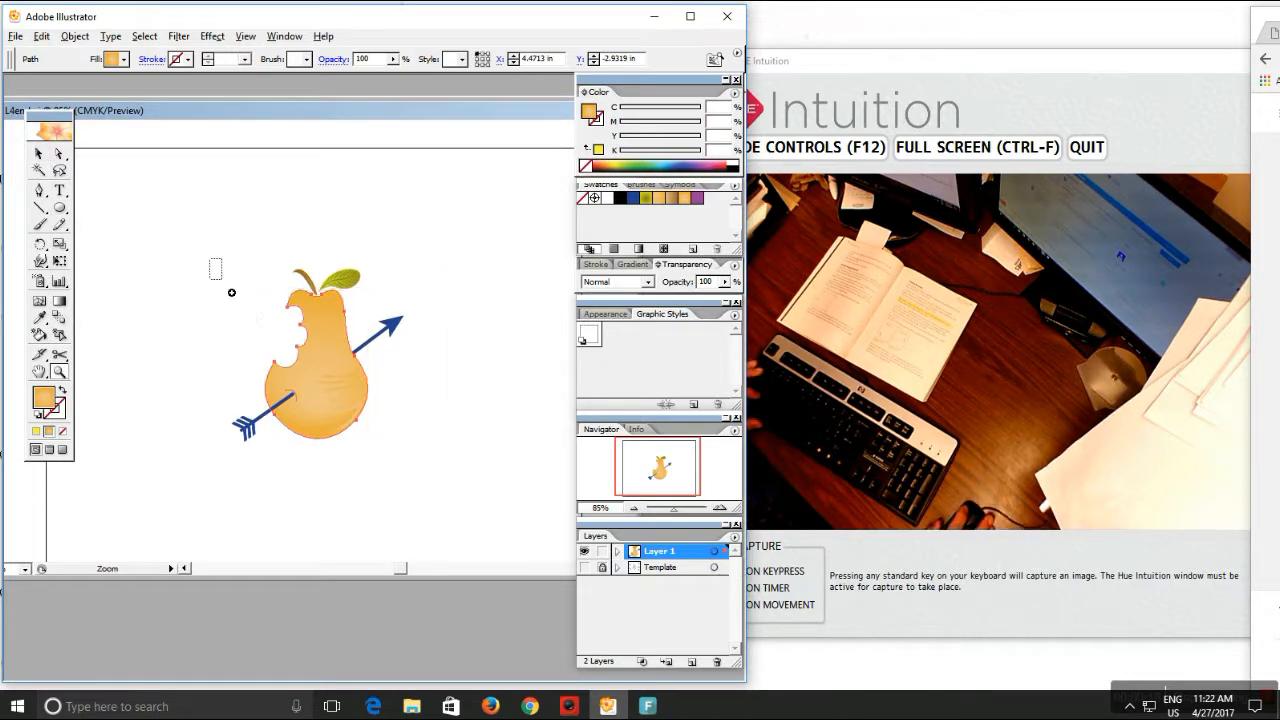
pyautogui.moveTo(209, 259); pyautogui.dragTo(474, 504)
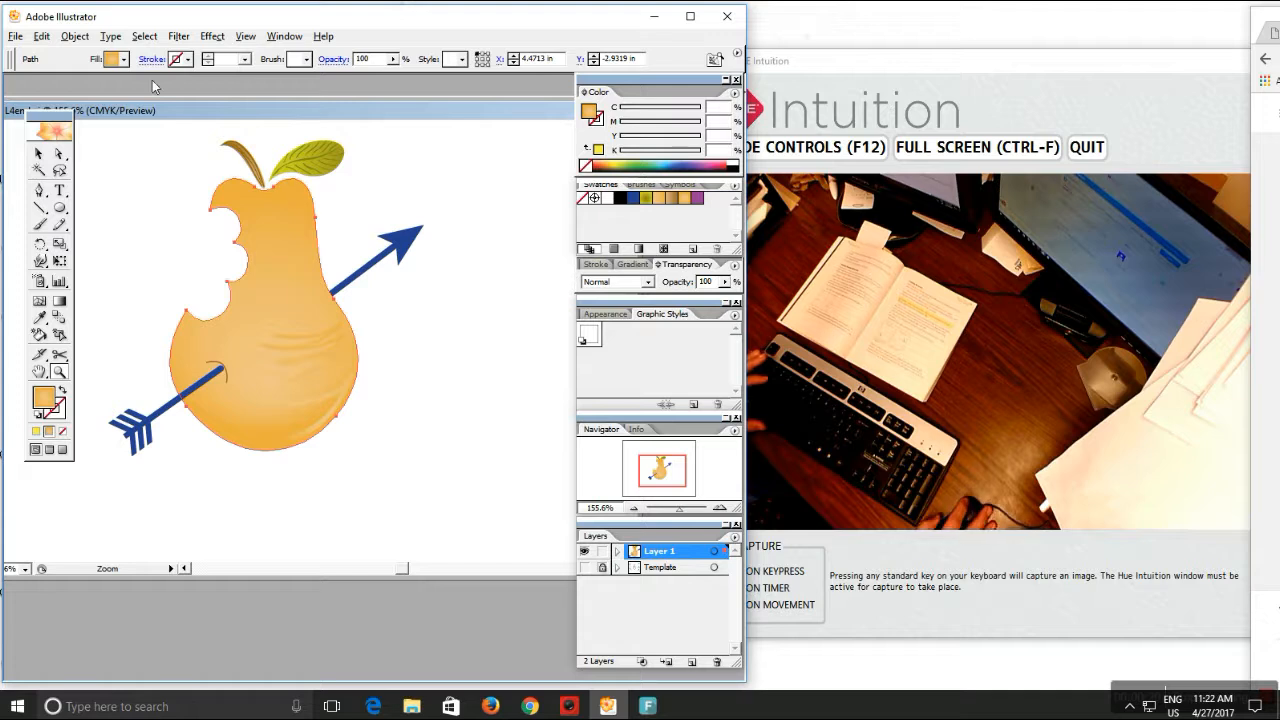
pyautogui.click(38, 153)
pyautogui.click(314, 287)
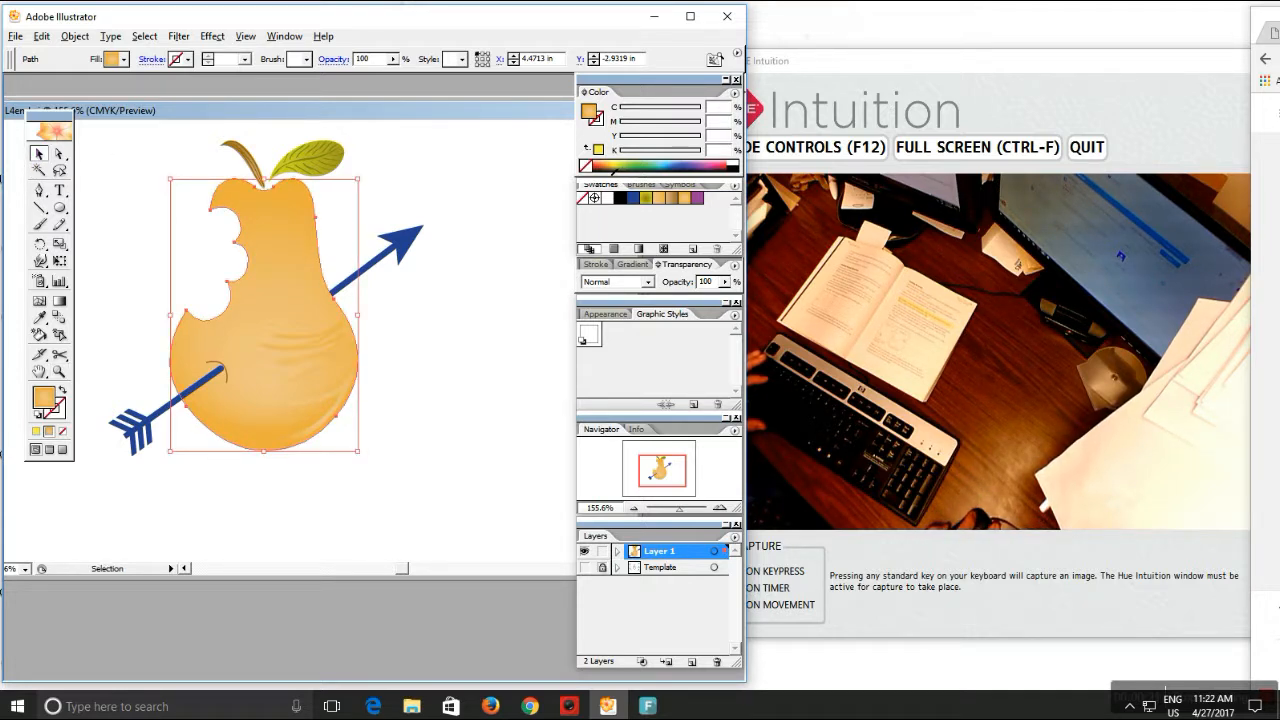
pyautogui.click(610, 167)
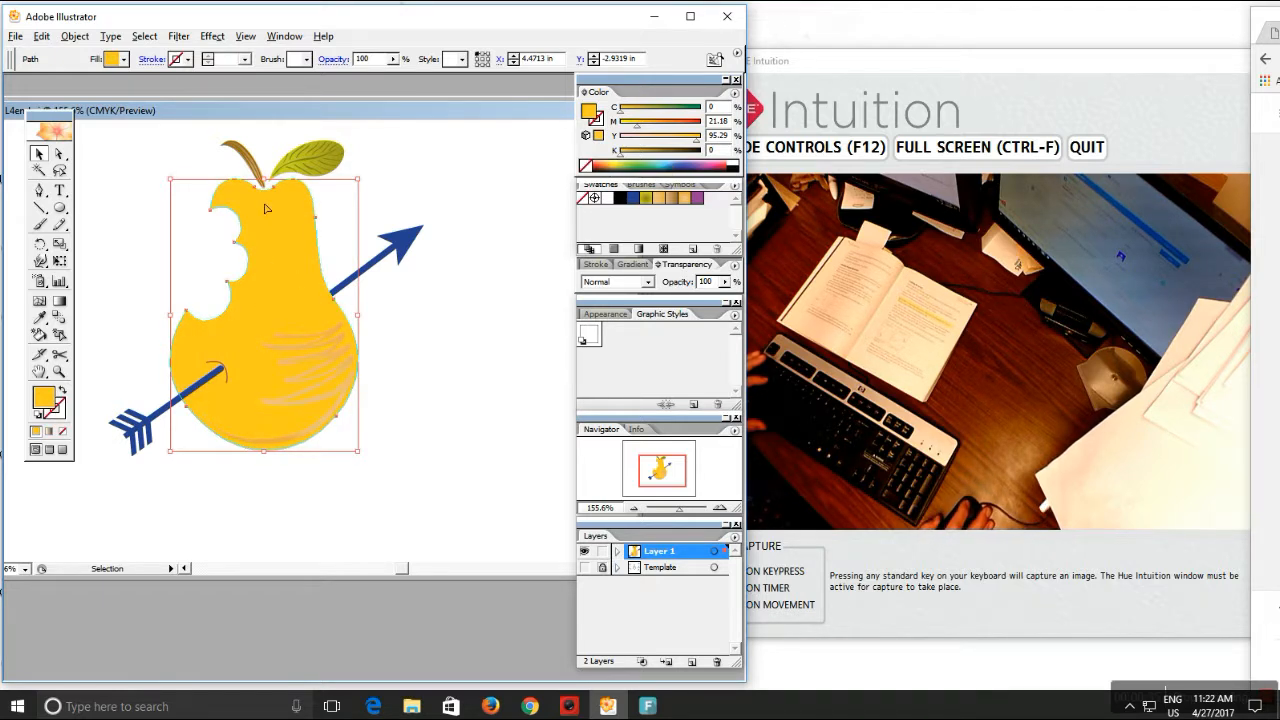
pyautogui.click(687, 201)
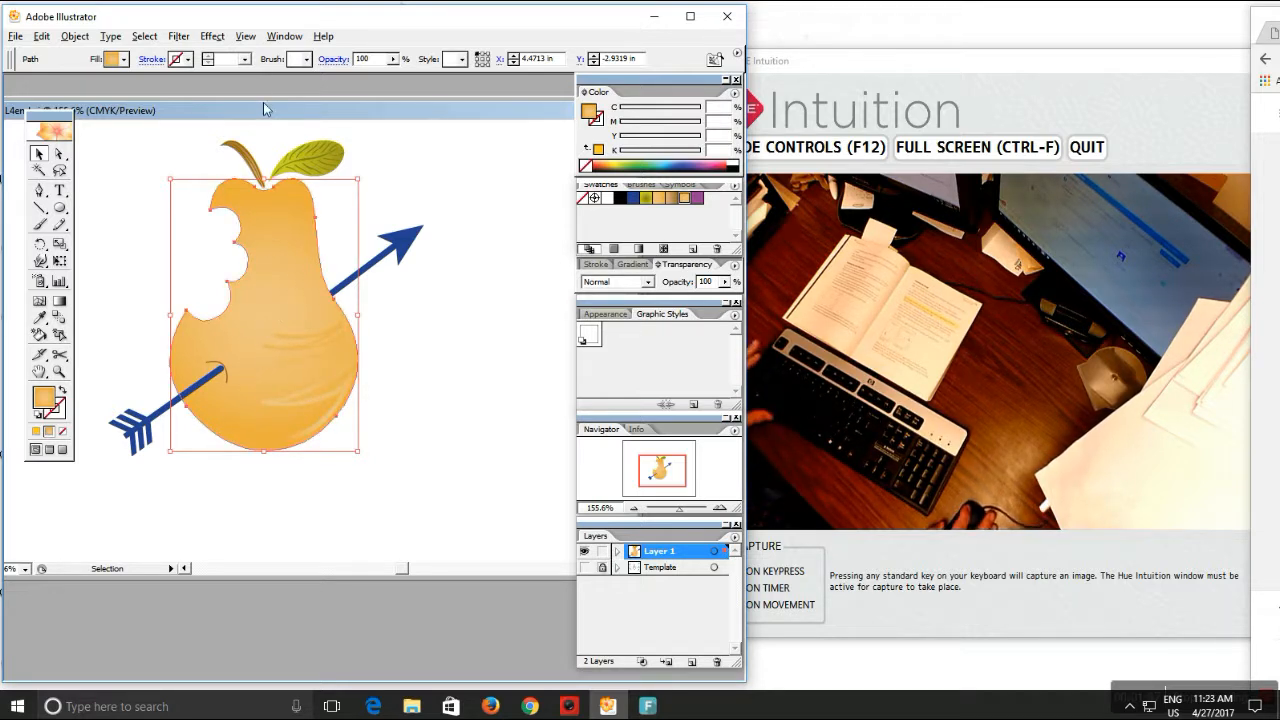
# Close L4end.ai without saving changes
pyautogui.moveTo(267, 109); pyautogui.dragTo(169, 123)
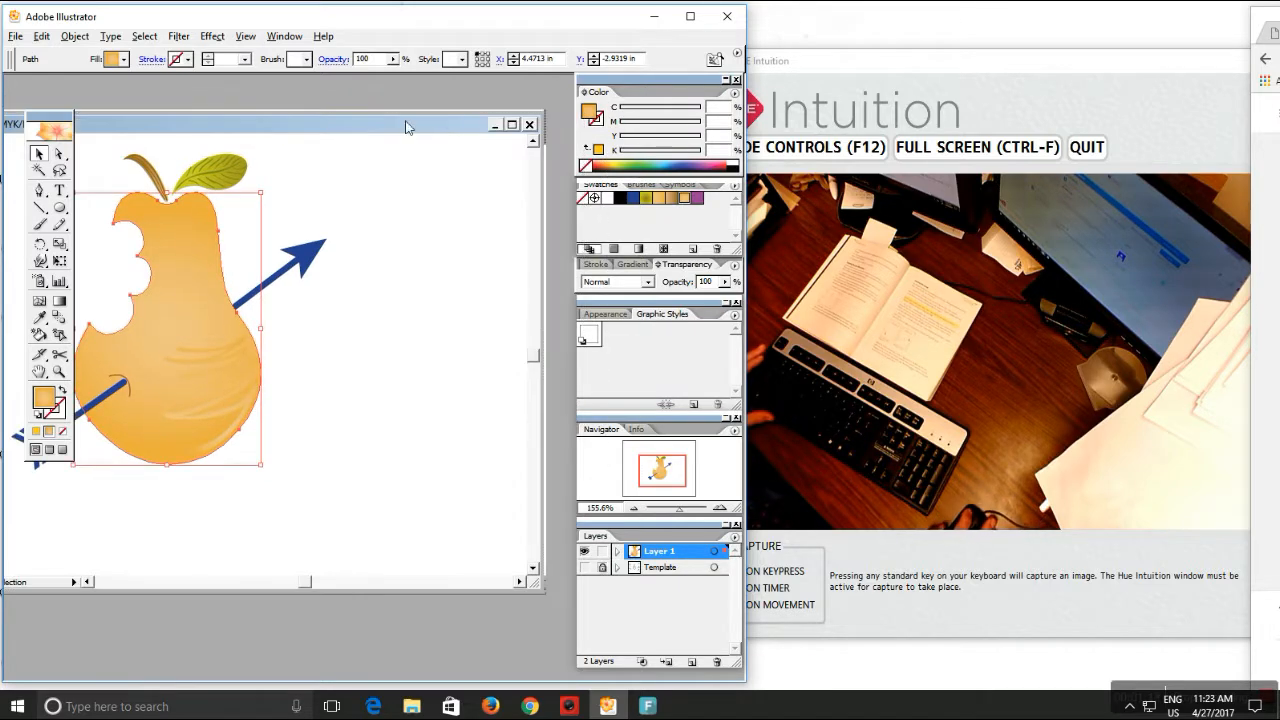
pyautogui.click(530, 126)
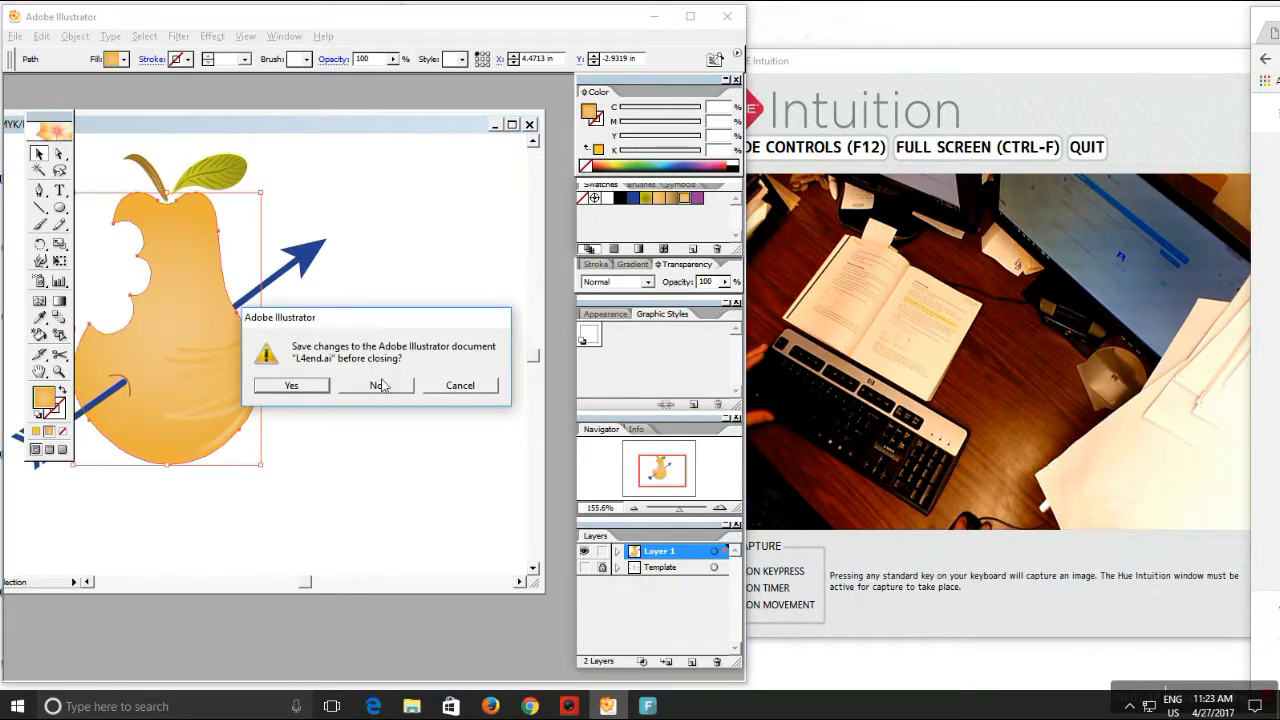
pyautogui.click(381, 386)
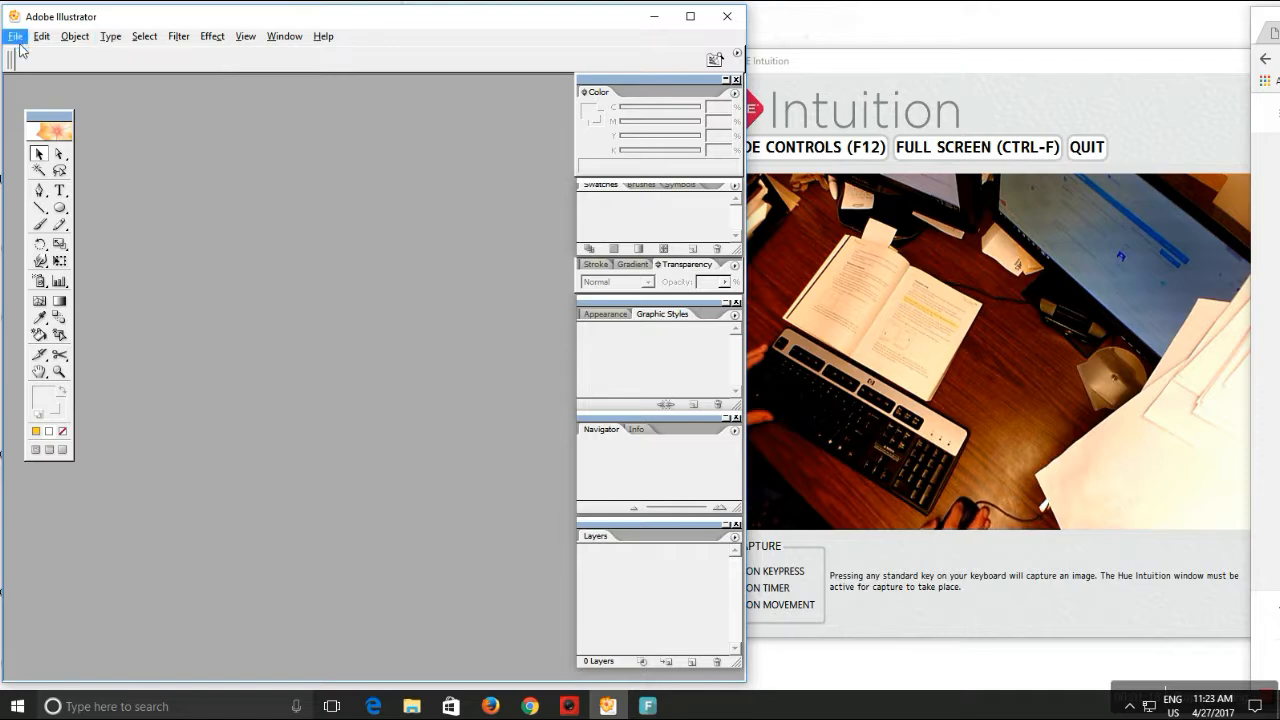
# Open L4begin.ai from the Lesson04 folder using File > Open
pyautogui.click(16, 37)
pyautogui.click(30, 84)
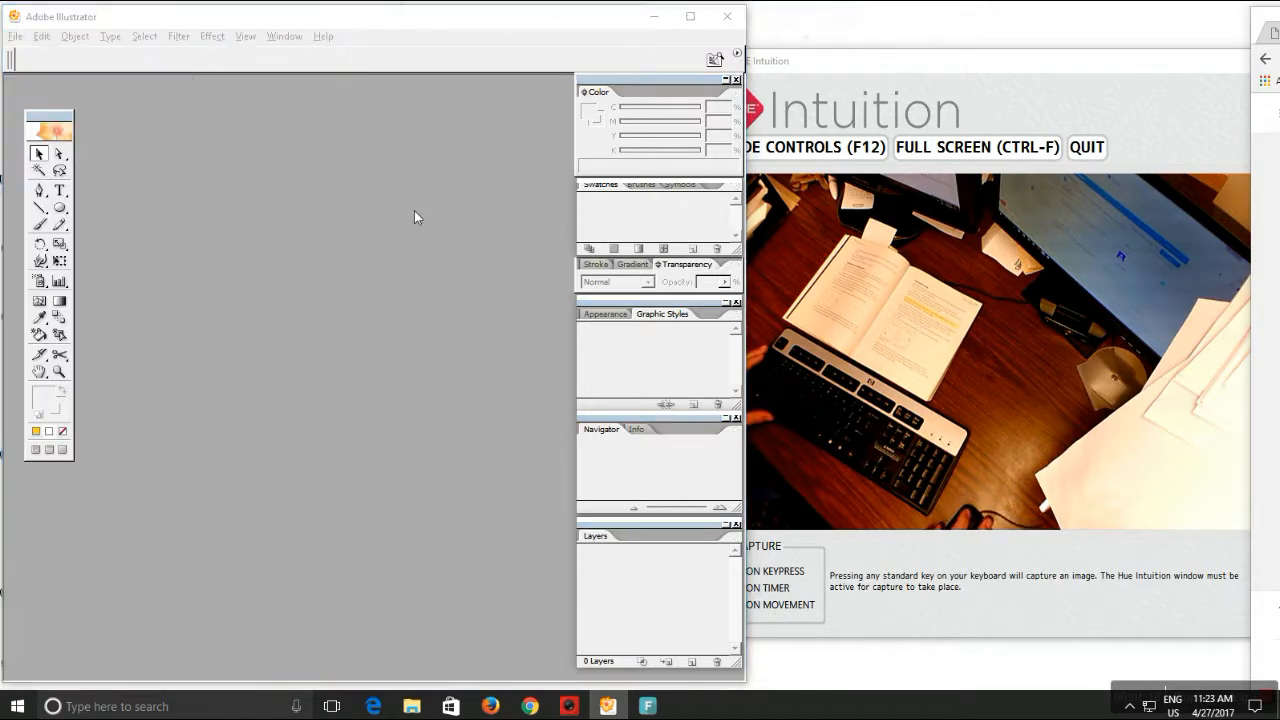
pyautogui.click(462, 256)
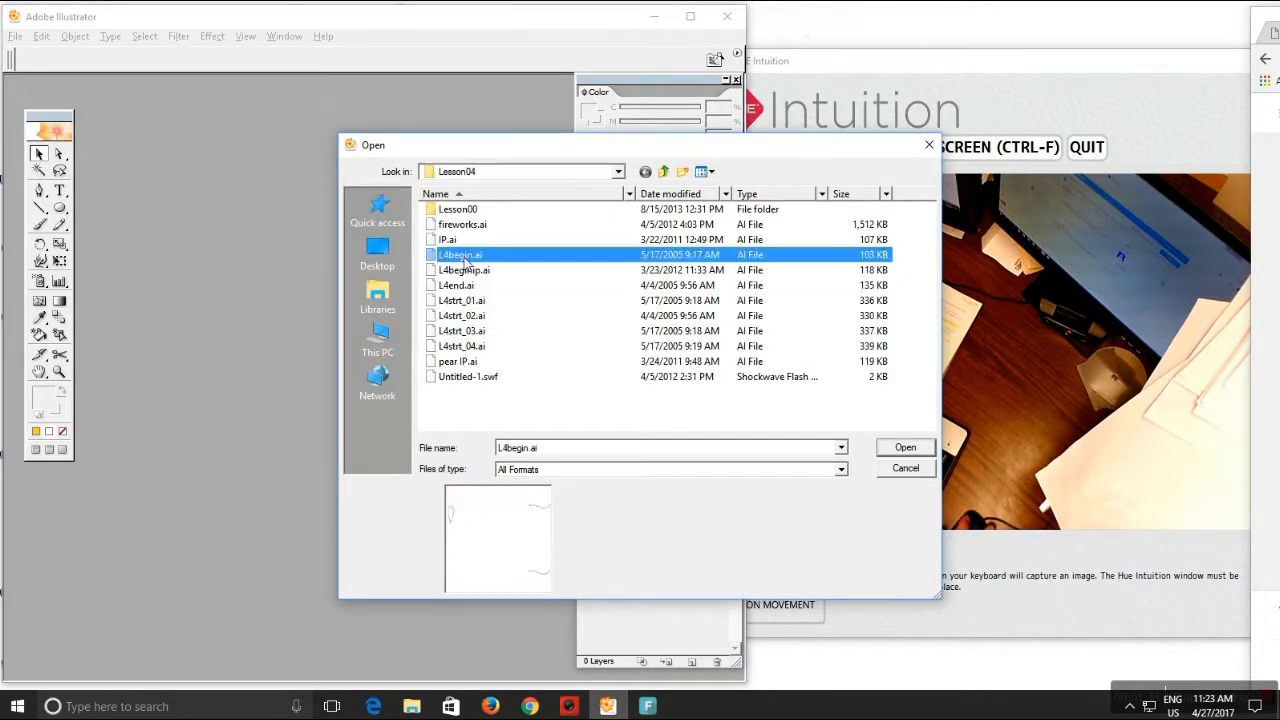
pyautogui.click(906, 449)
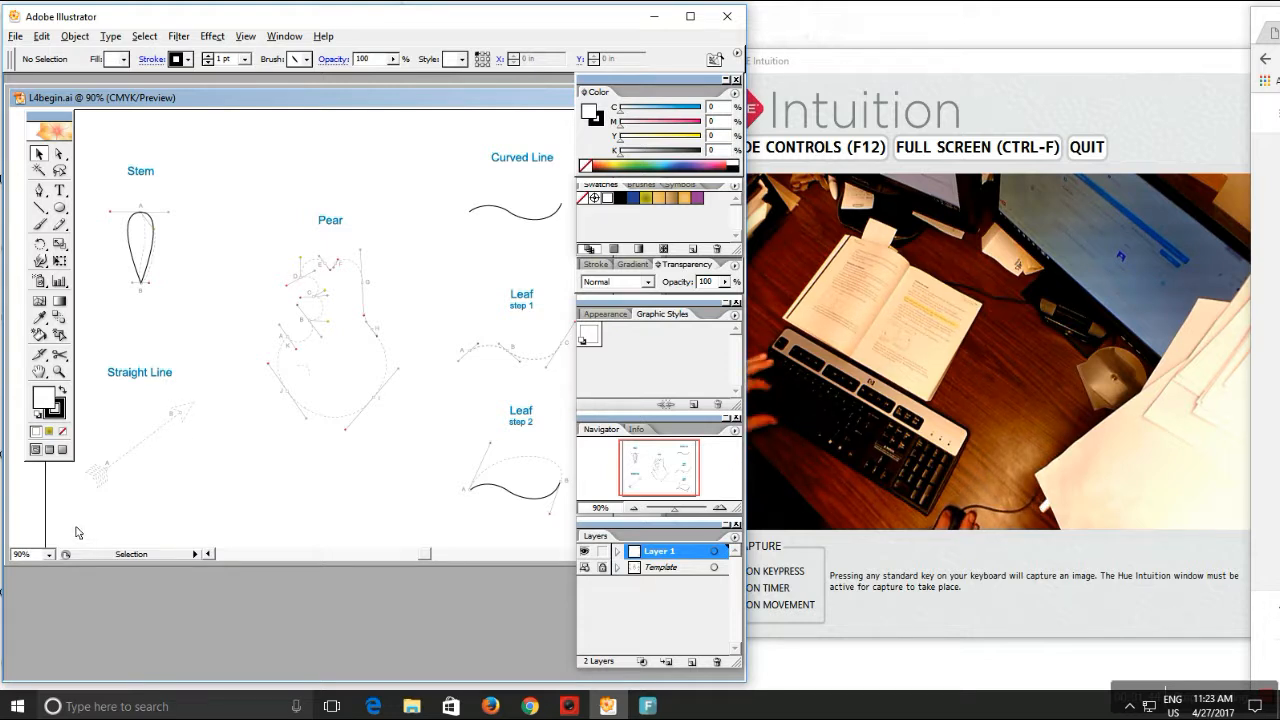
# Zoom into the Straight Line template and pen a straight path from point A to point B
pyautogui.press('z')
pyautogui.moveTo(57, 516); pyautogui.dragTo(276, 334)
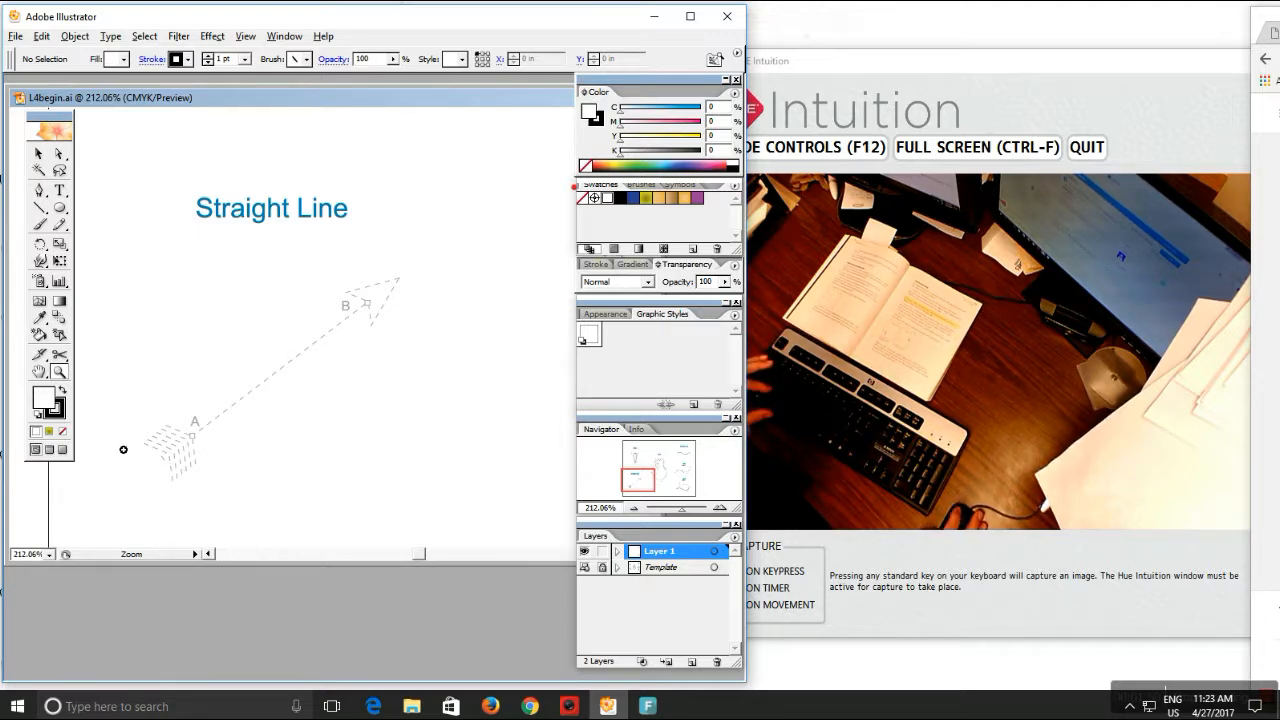
pyautogui.click(38, 190)
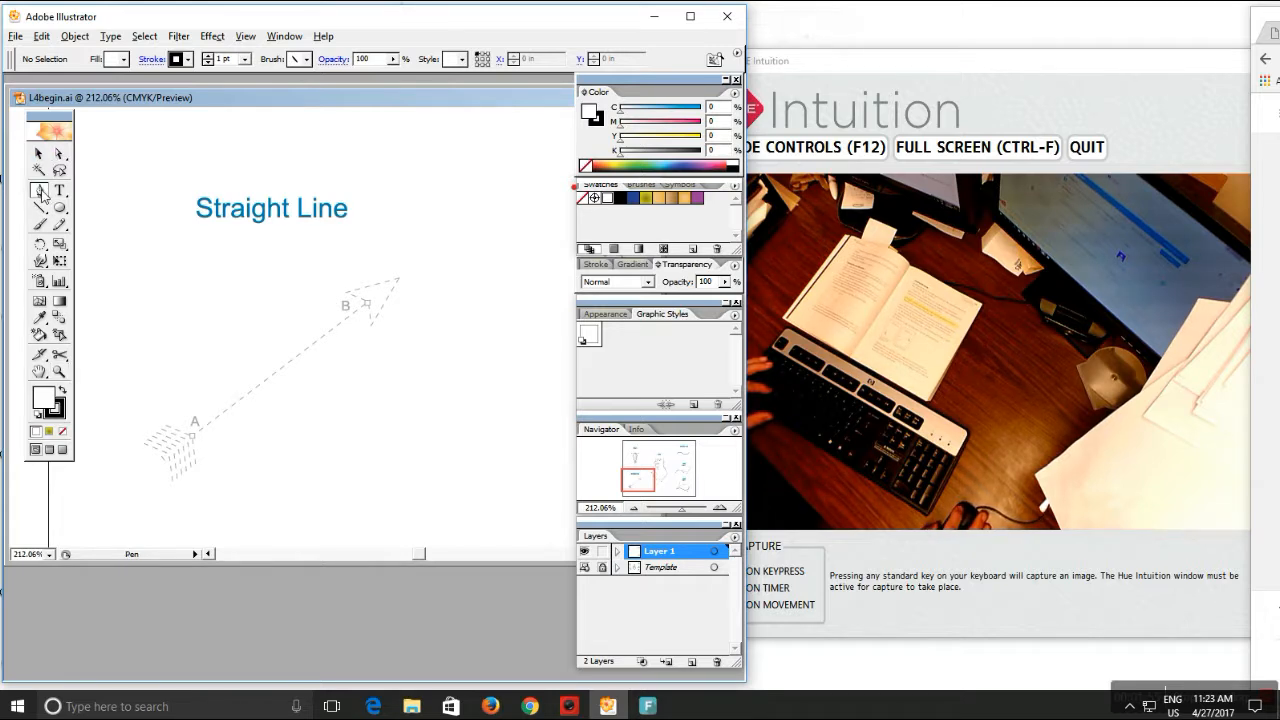
pyautogui.click(193, 440)
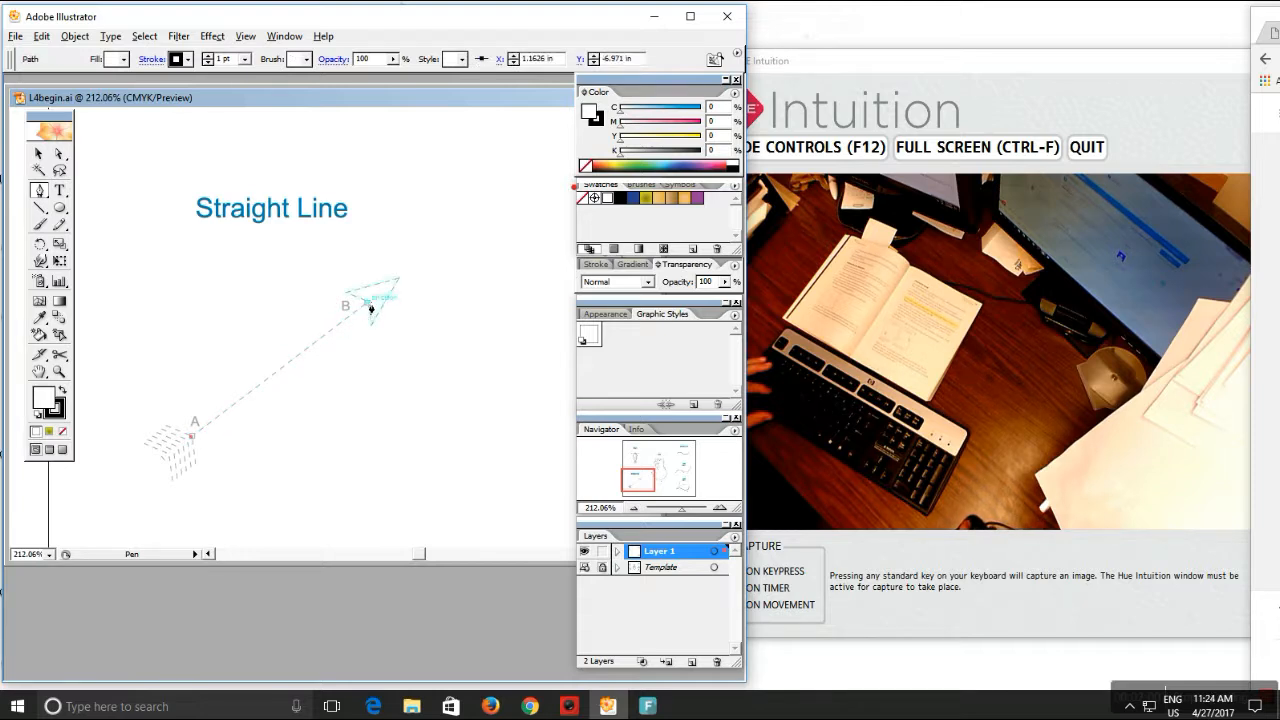
pyautogui.click(369, 304)
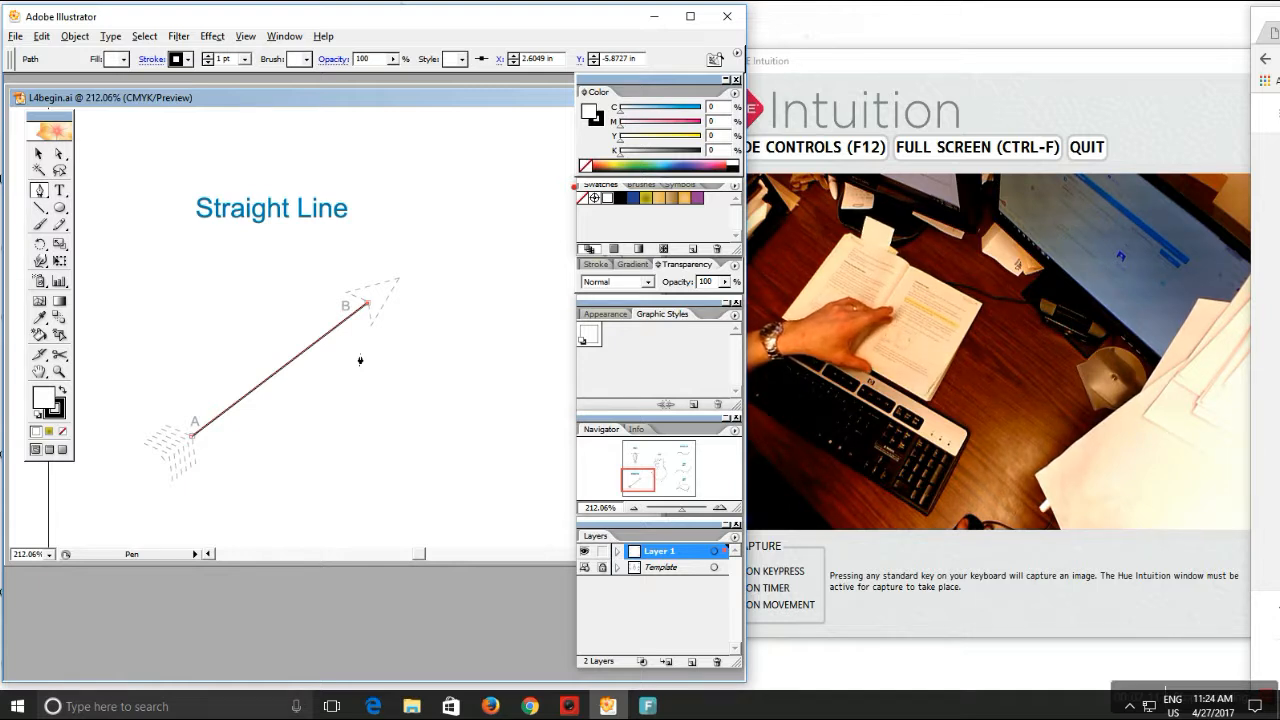
pyautogui.click(369, 304)
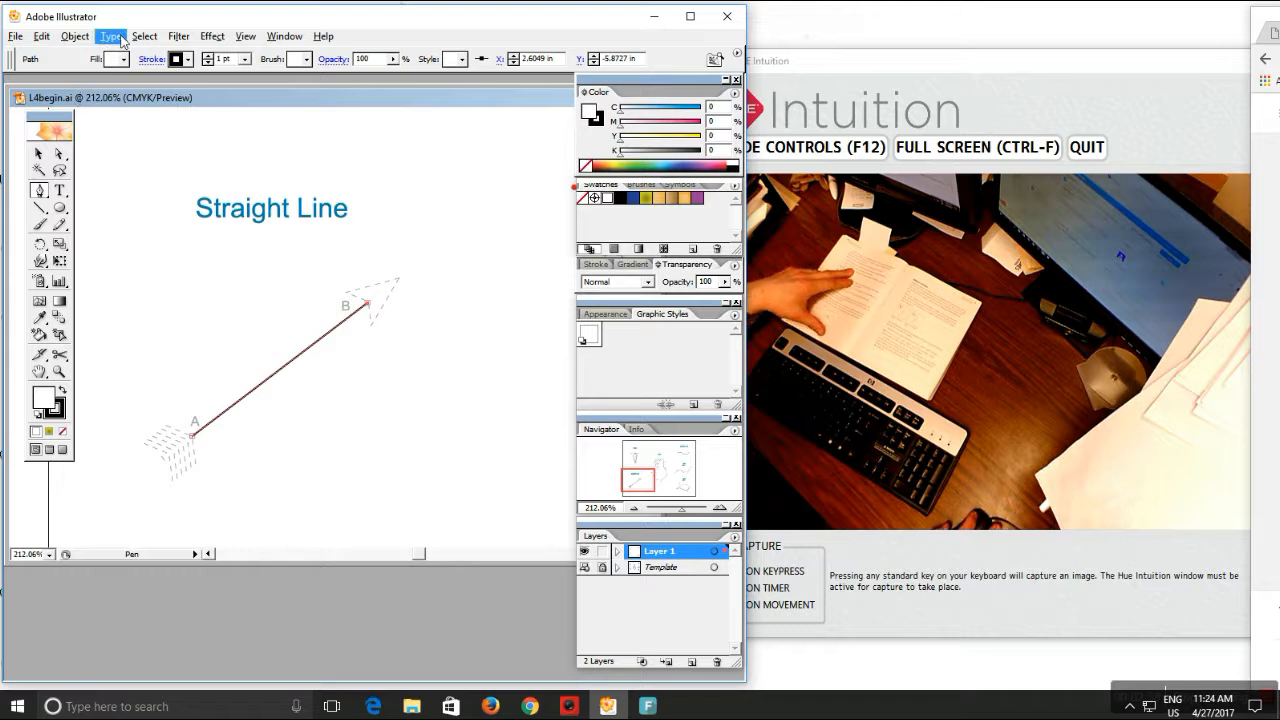
pyautogui.click(294, 43)
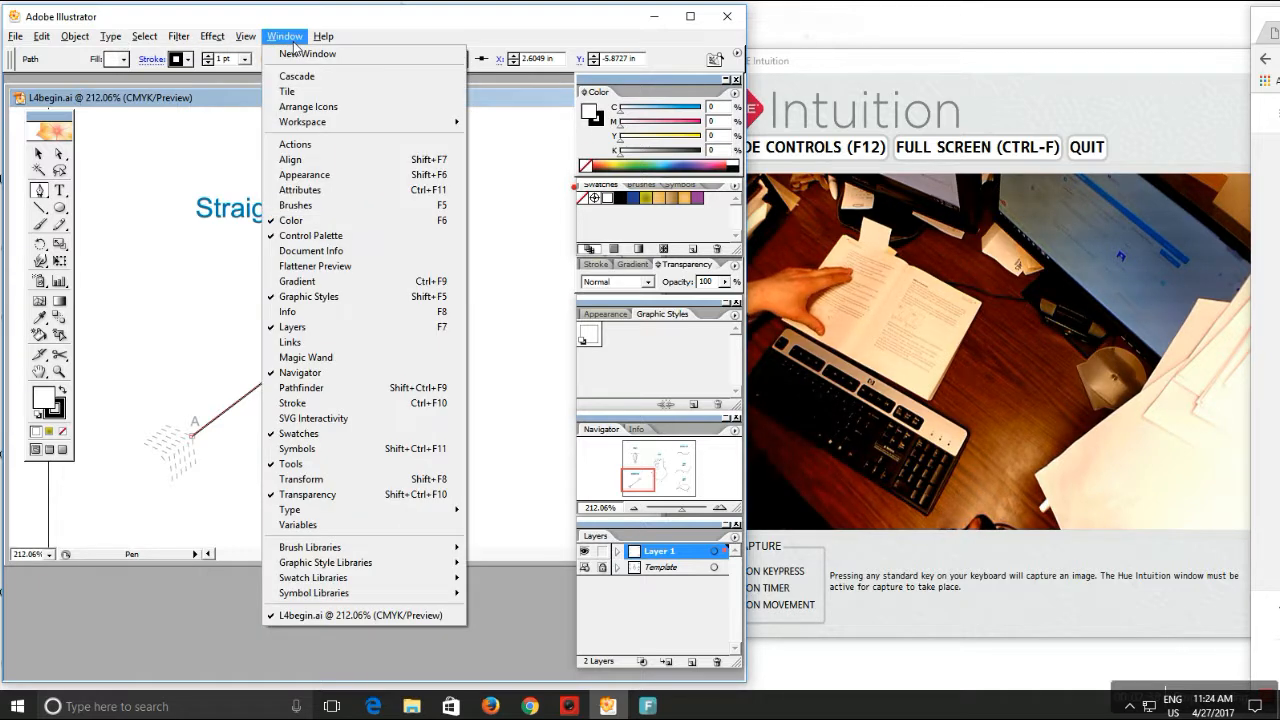
# Raise the straight line's stroke weight to 3 pt in the Stroke panel
pyautogui.click(314, 403)
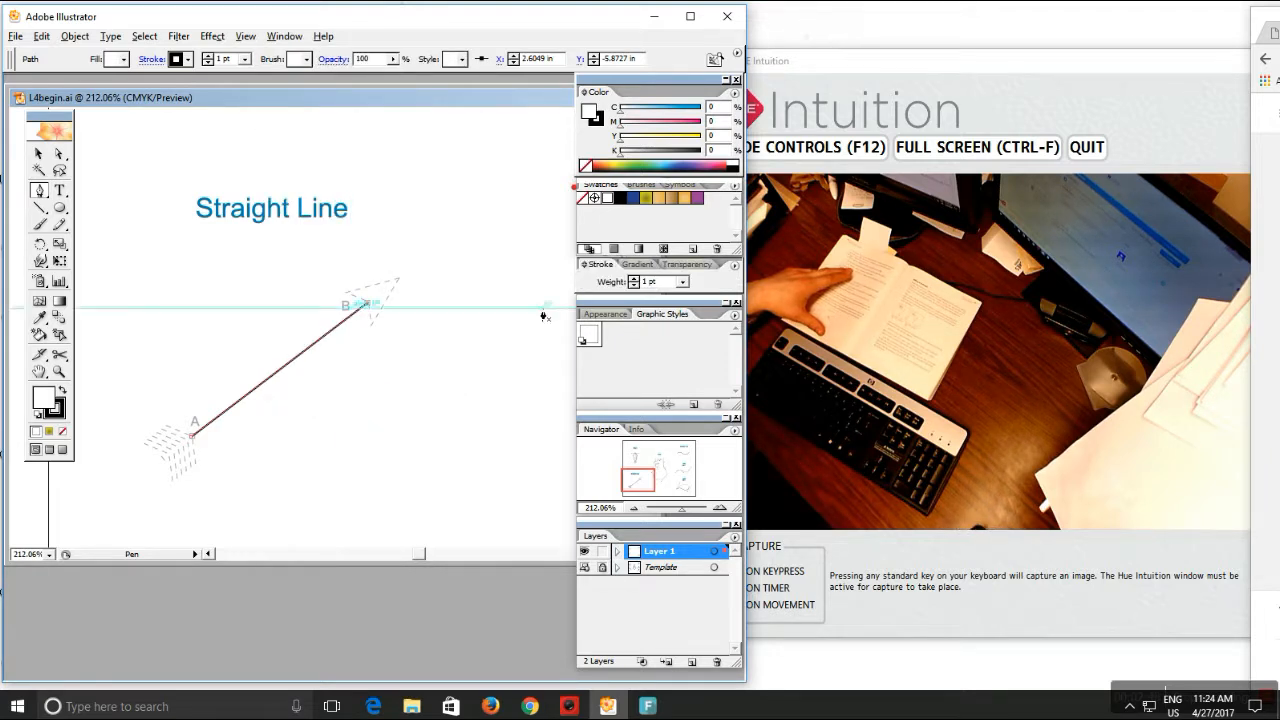
pyautogui.click(633, 279)
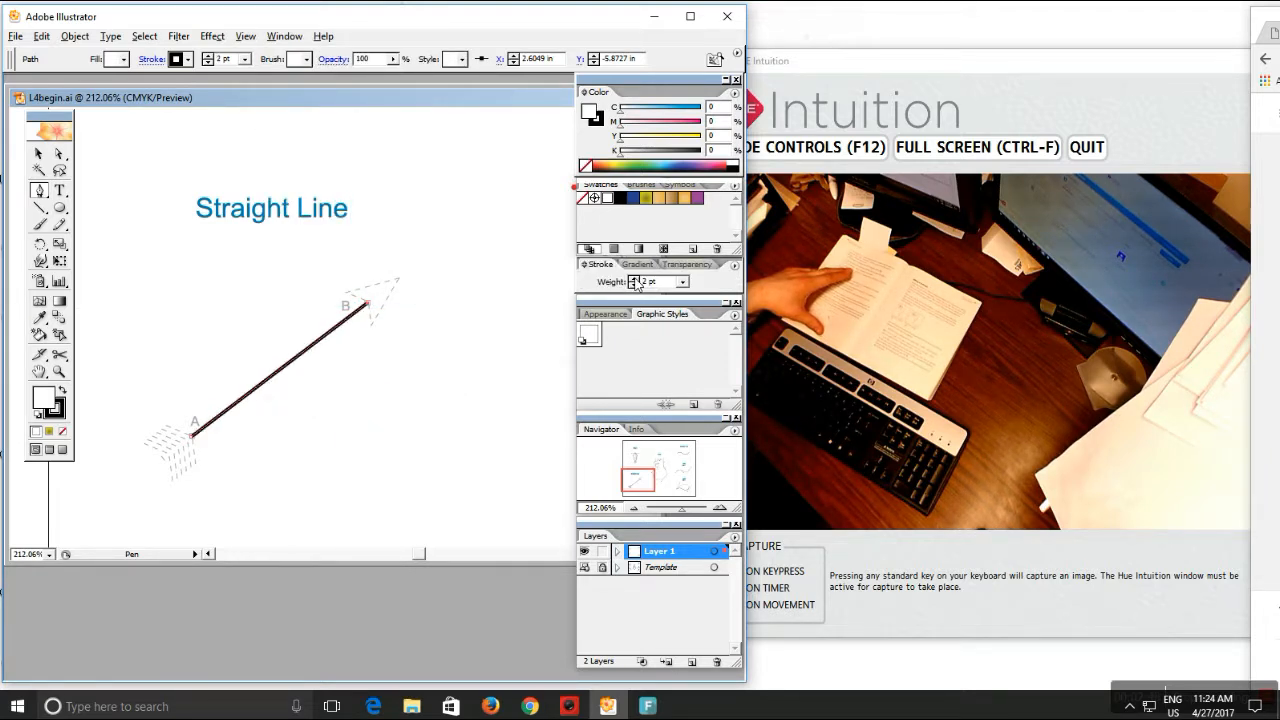
pyautogui.click(633, 279)
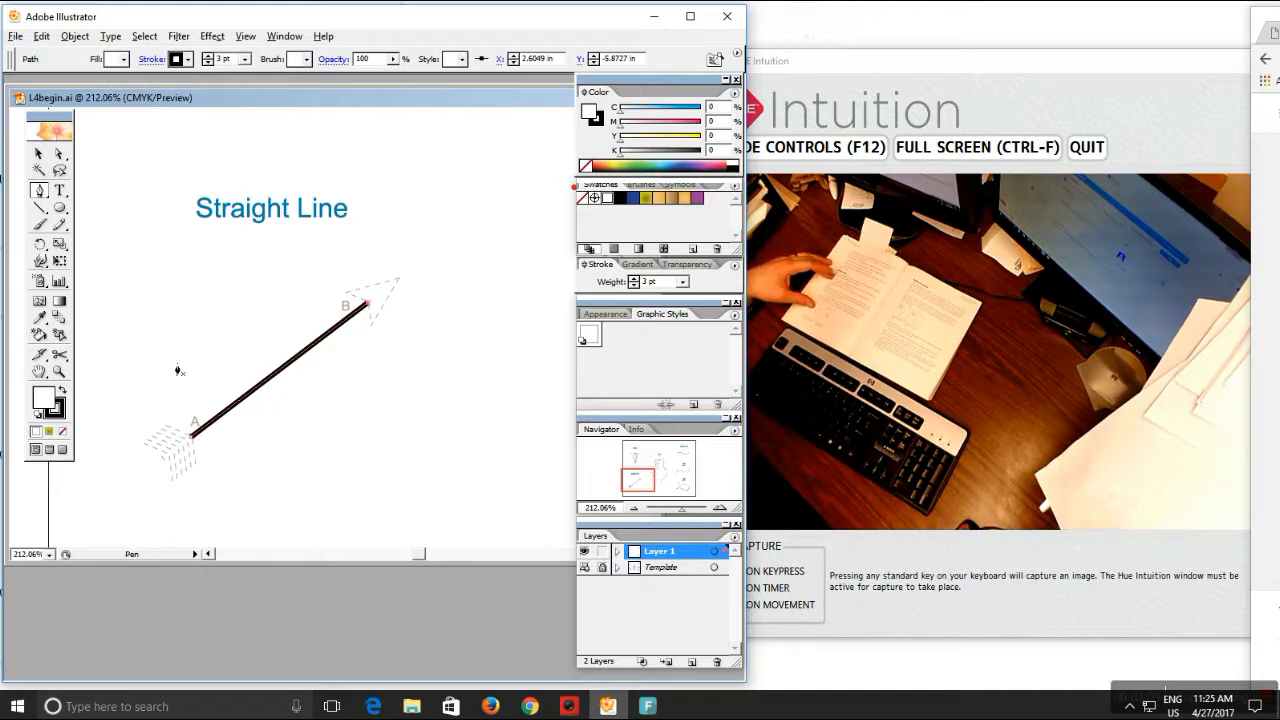
pyautogui.click(60, 356)
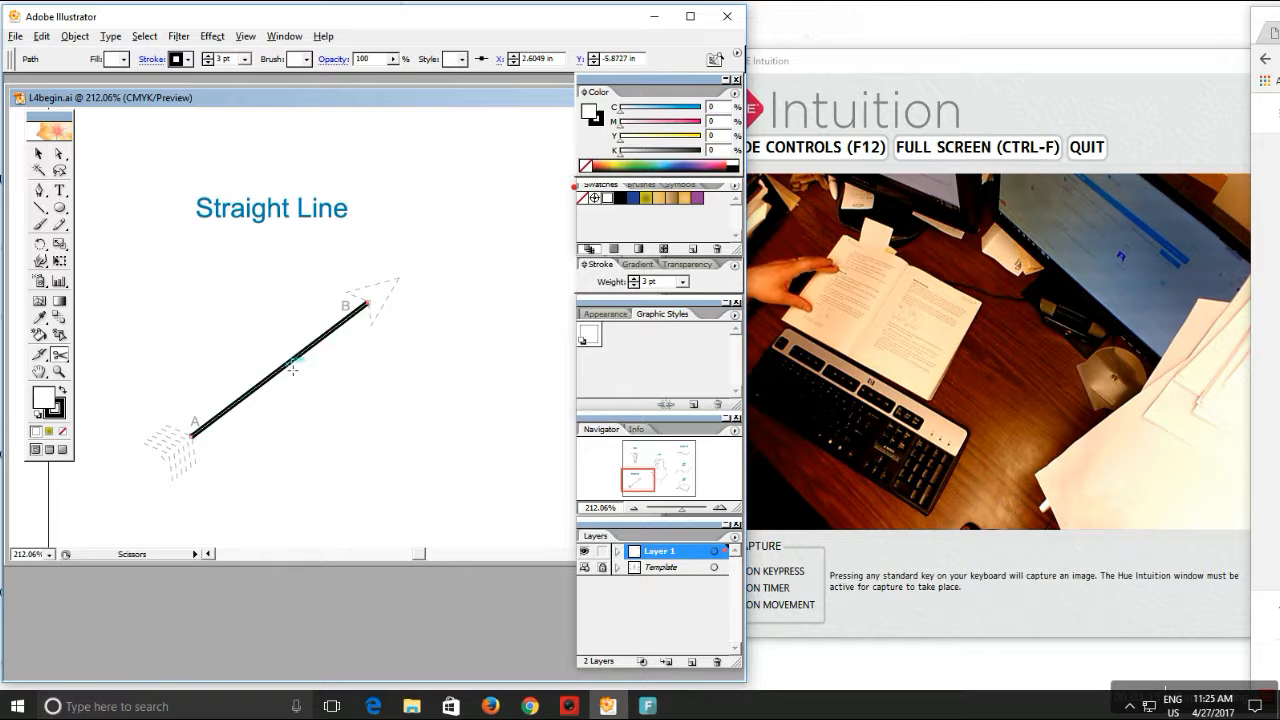
# Cut the 3 pt A-to-B line near its middle with the Scissors tool
pyautogui.click(246, 36)
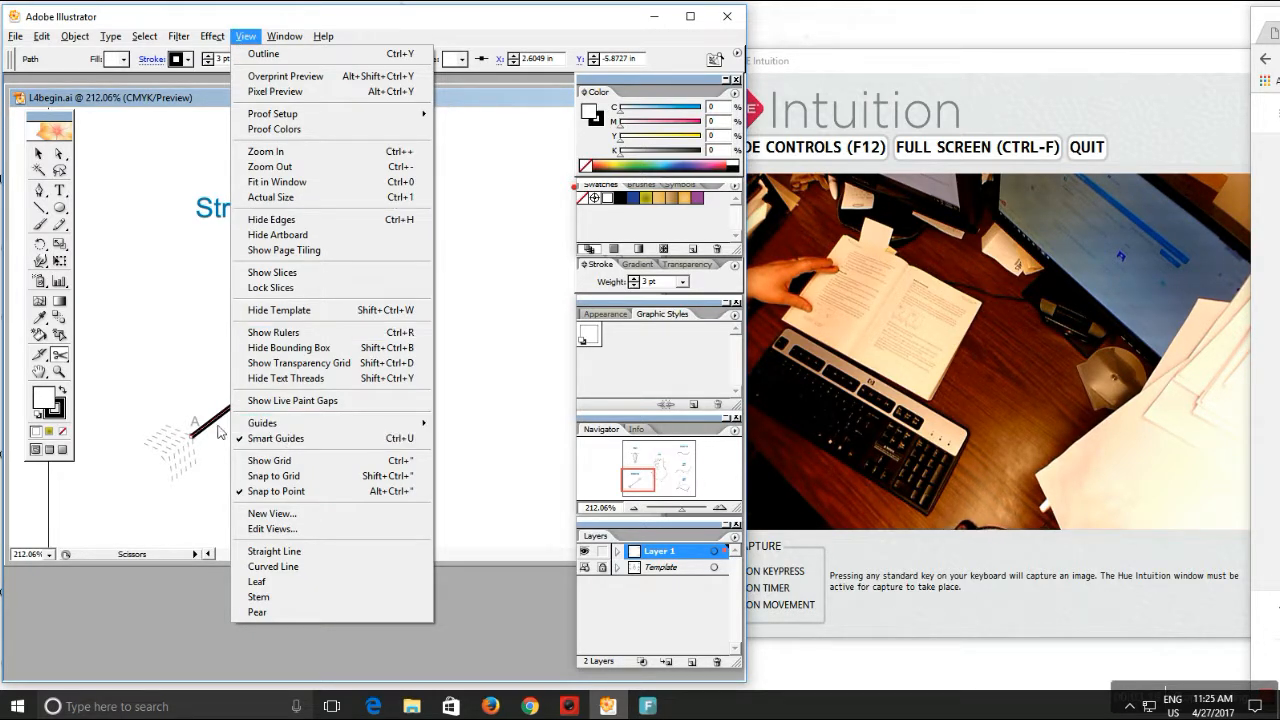
pyautogui.click(323, 37)
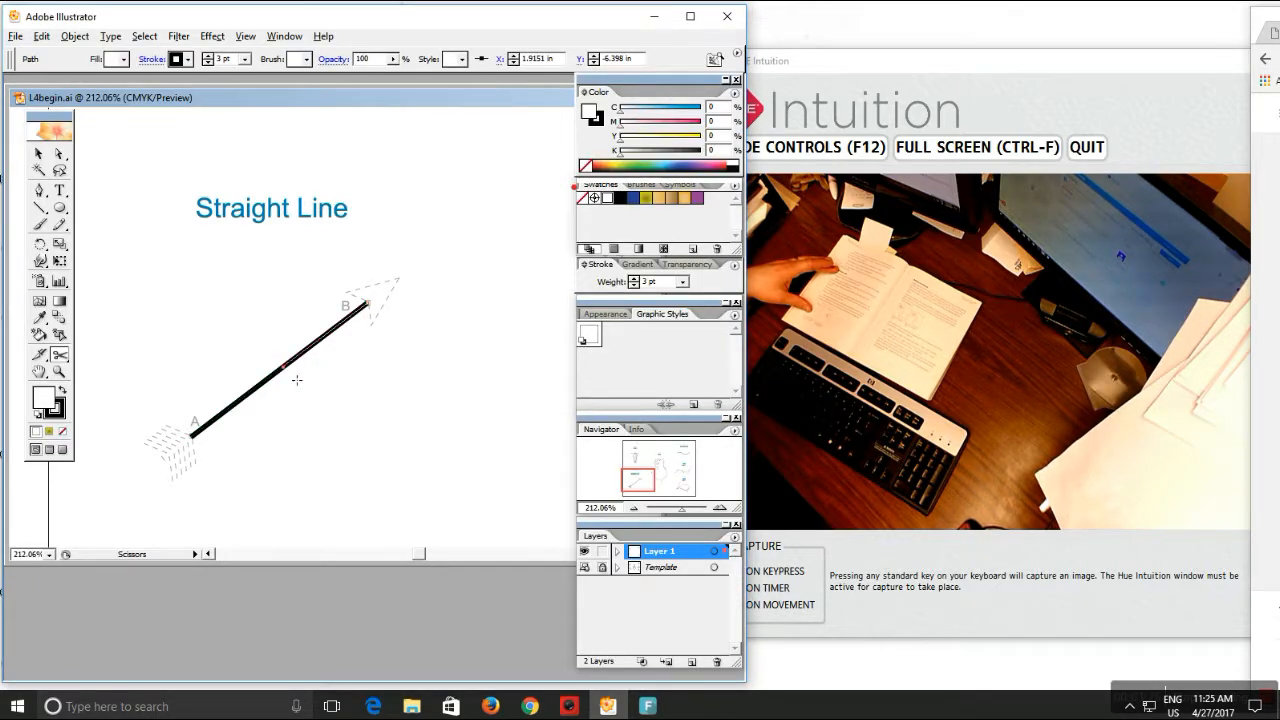
pyautogui.click(288, 370)
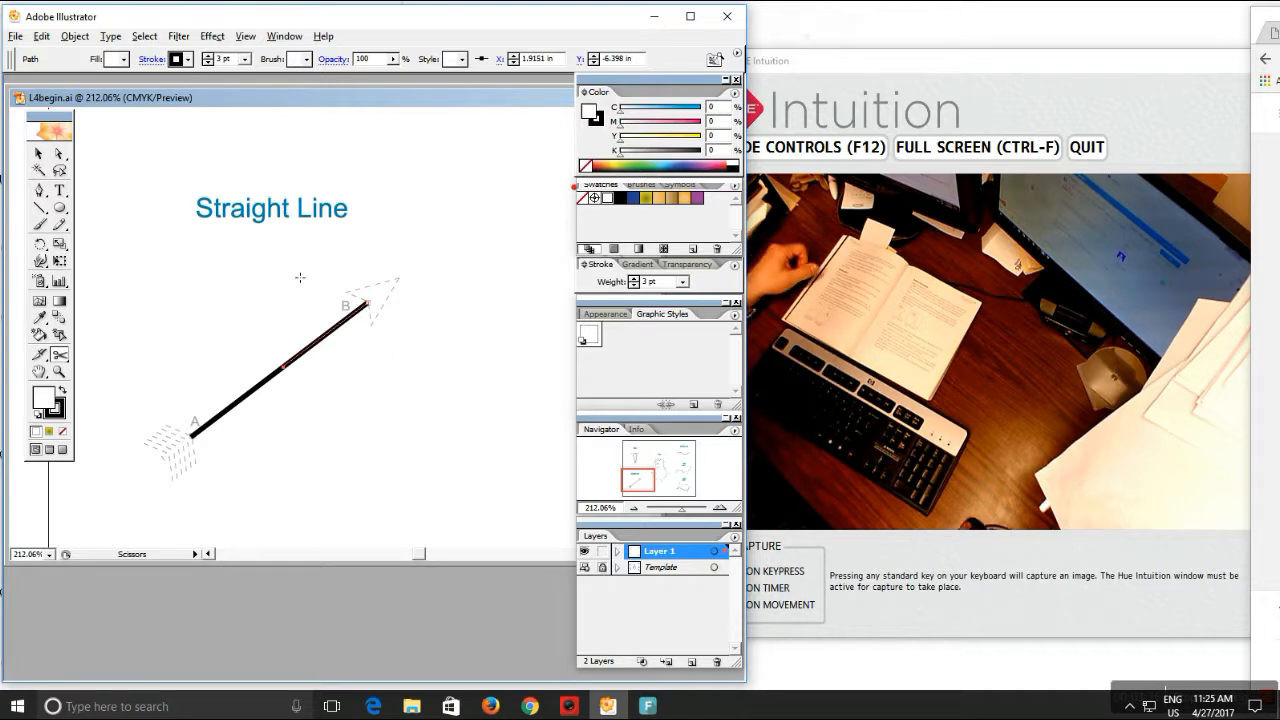
# Drag the upper piece's cut endpoint back to leave a small gap between the two segments
pyautogui.click(59, 153)
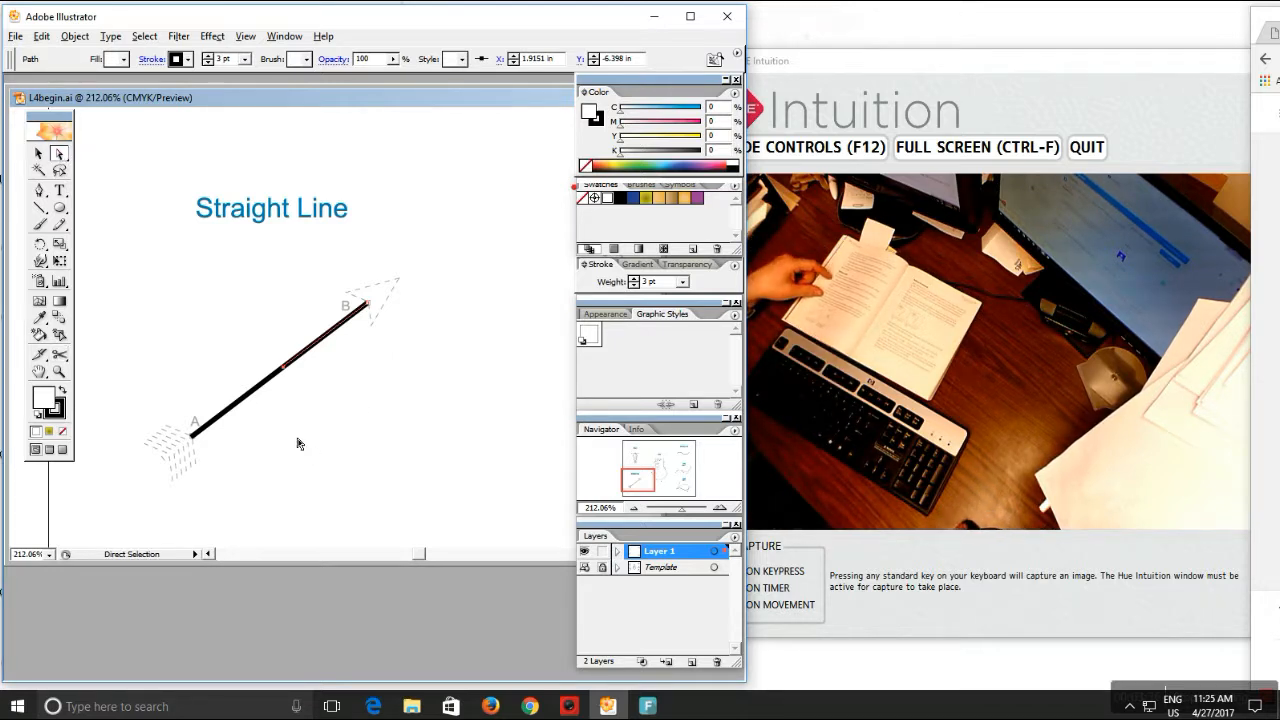
pyautogui.click(281, 371)
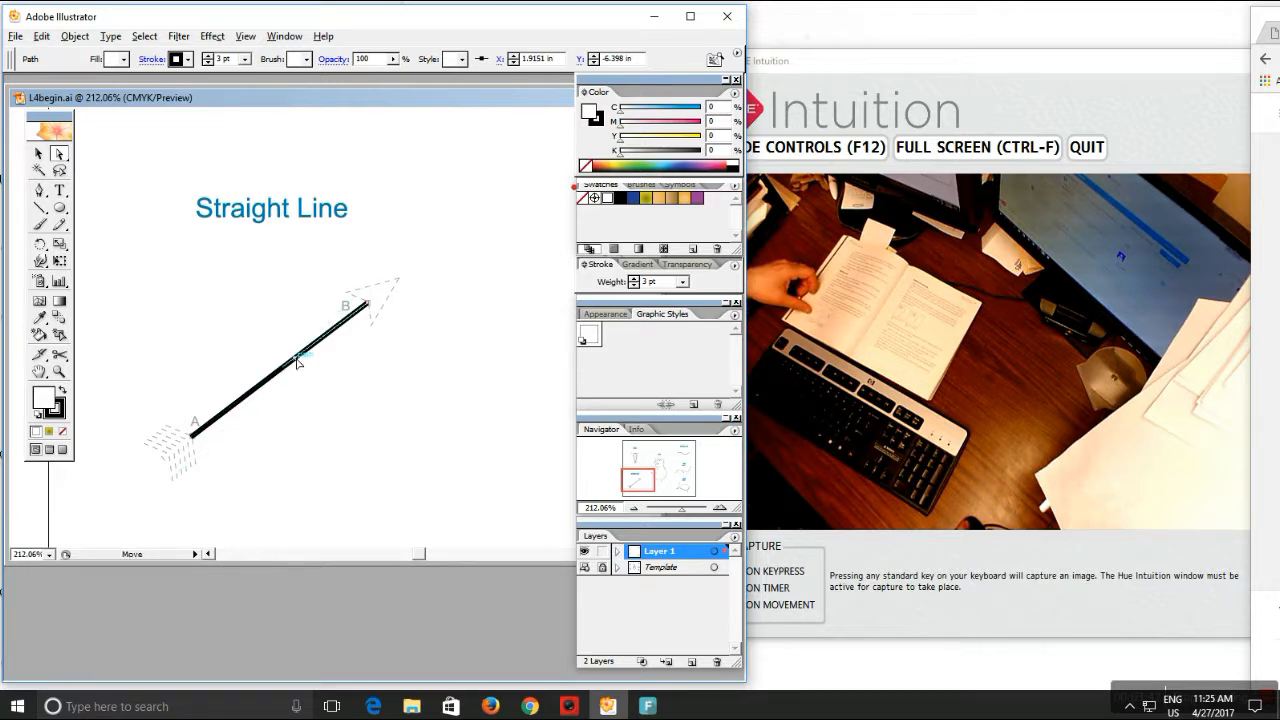
pyautogui.moveTo(299, 357); pyautogui.dragTo(298, 355)
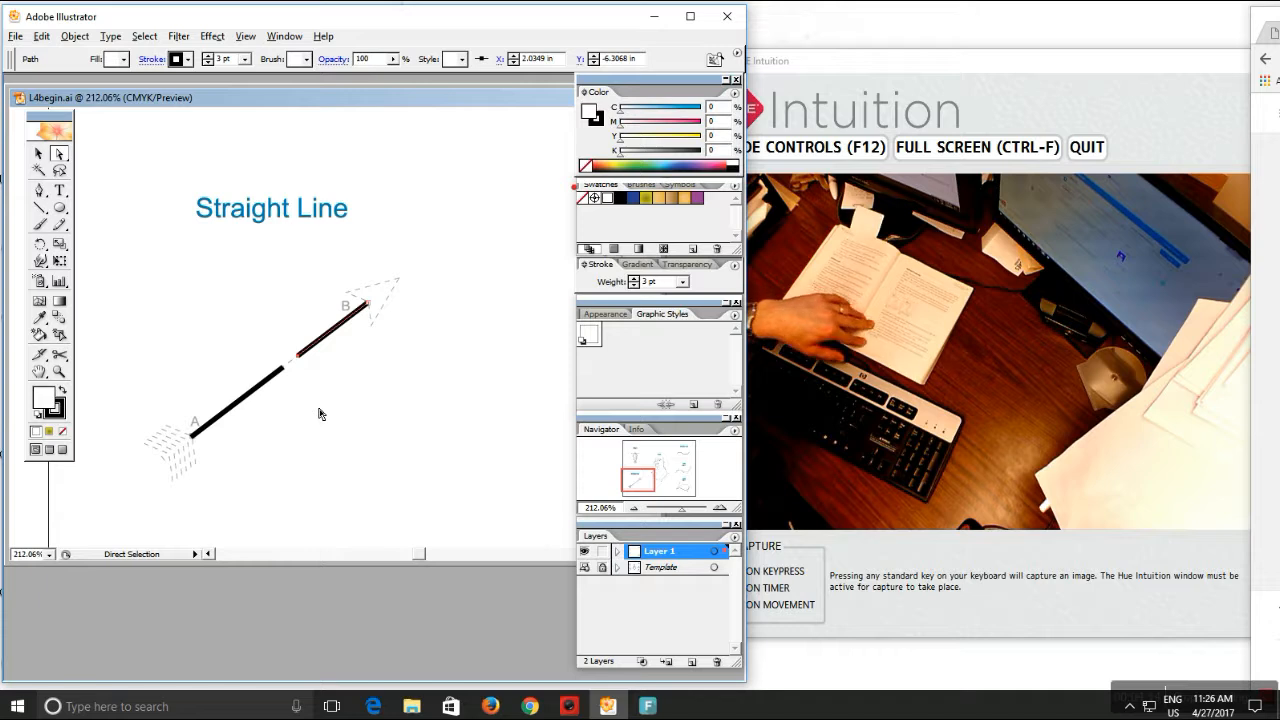
pyautogui.click(207, 37)
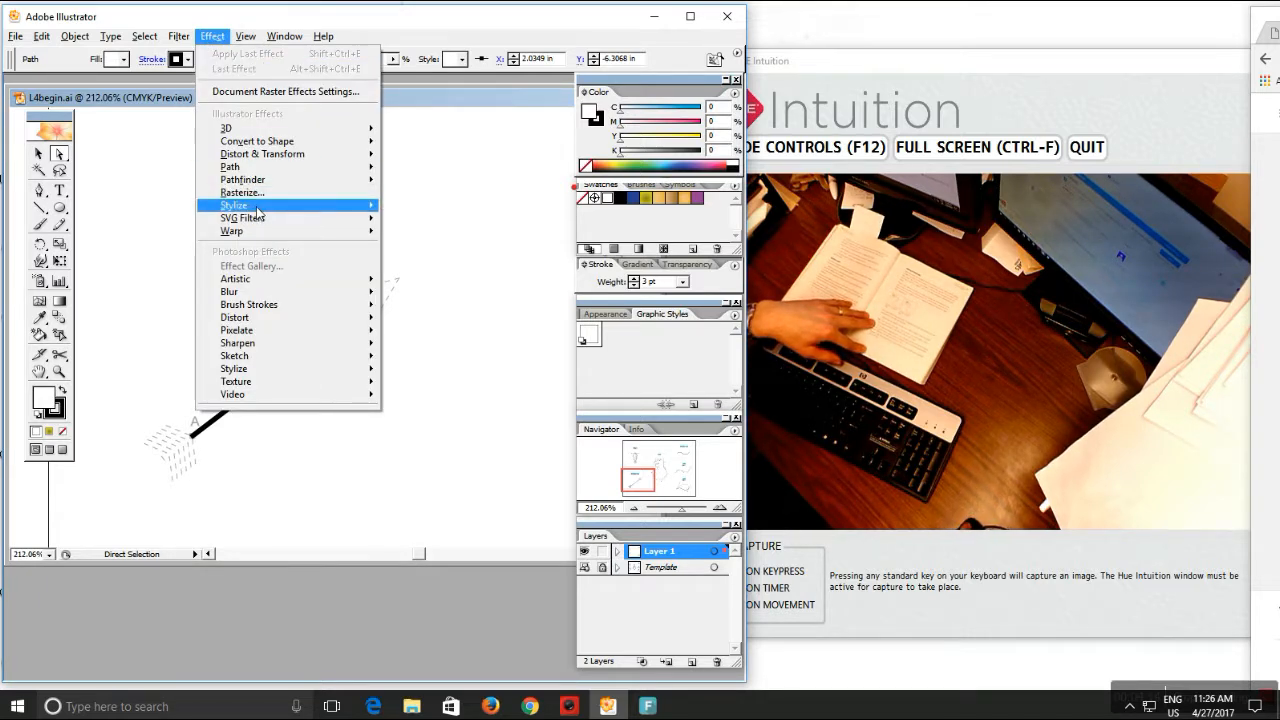
# Preview an end arrowhead (1 of 27, 100%) at point B with Stylize > Add Arrowheads
pyautogui.moveTo(258, 209)
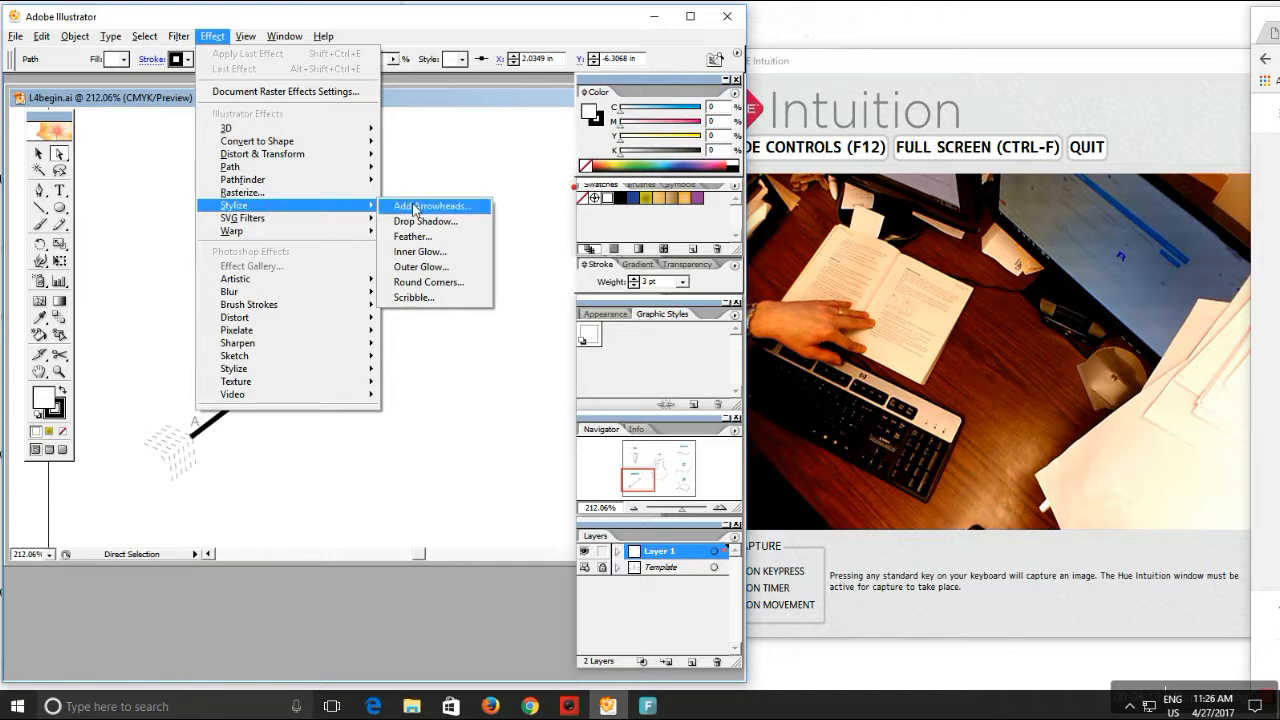
pyautogui.click(415, 207)
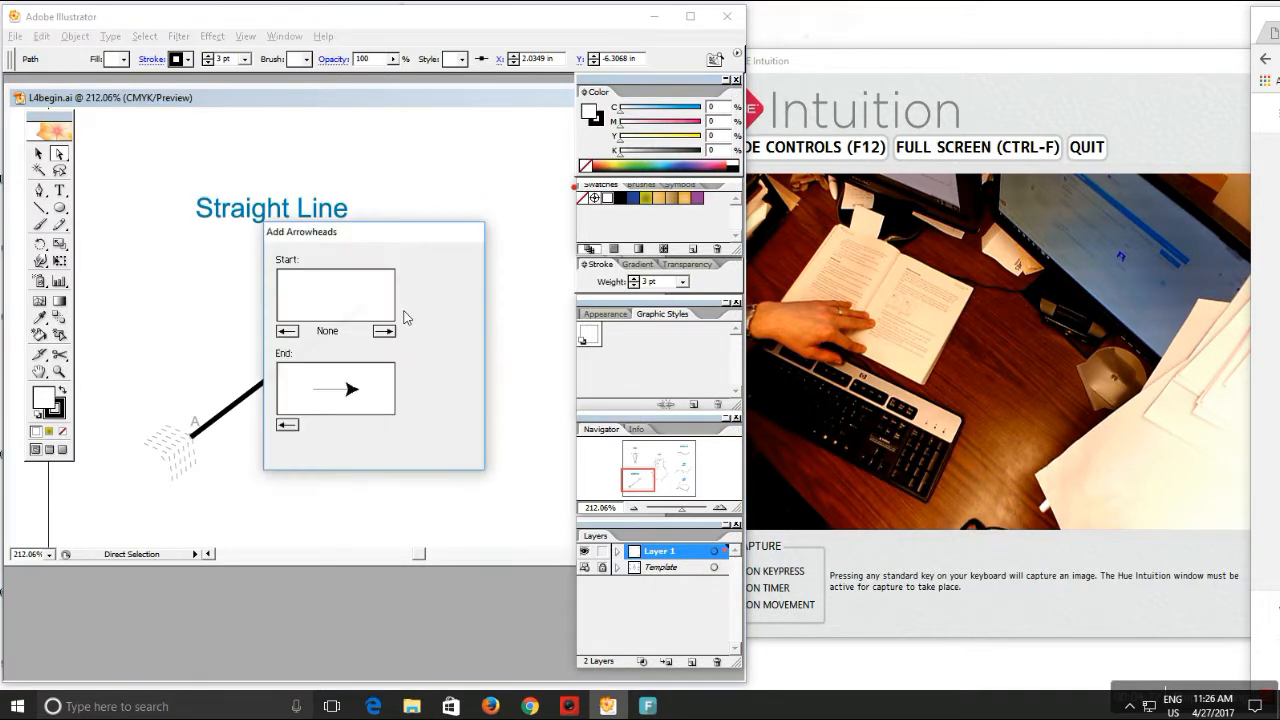
pyautogui.moveTo(378, 234); pyautogui.dragTo(498, 116)
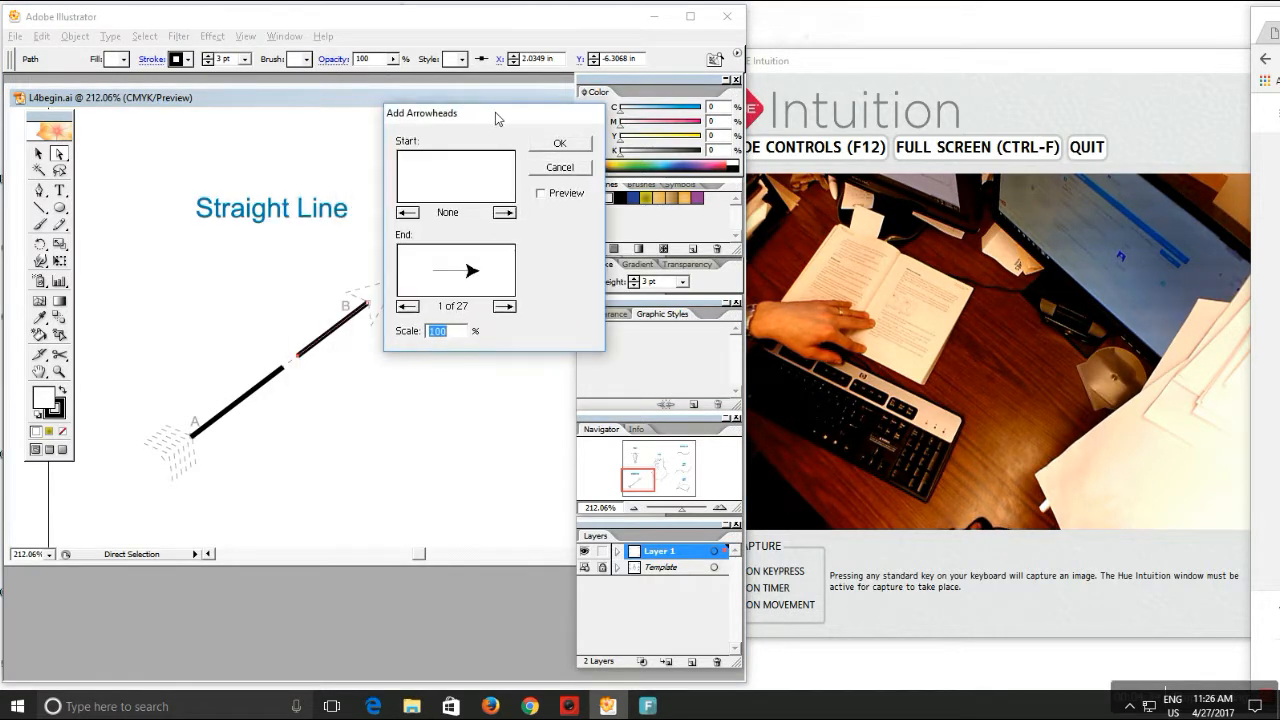
pyautogui.click(540, 194)
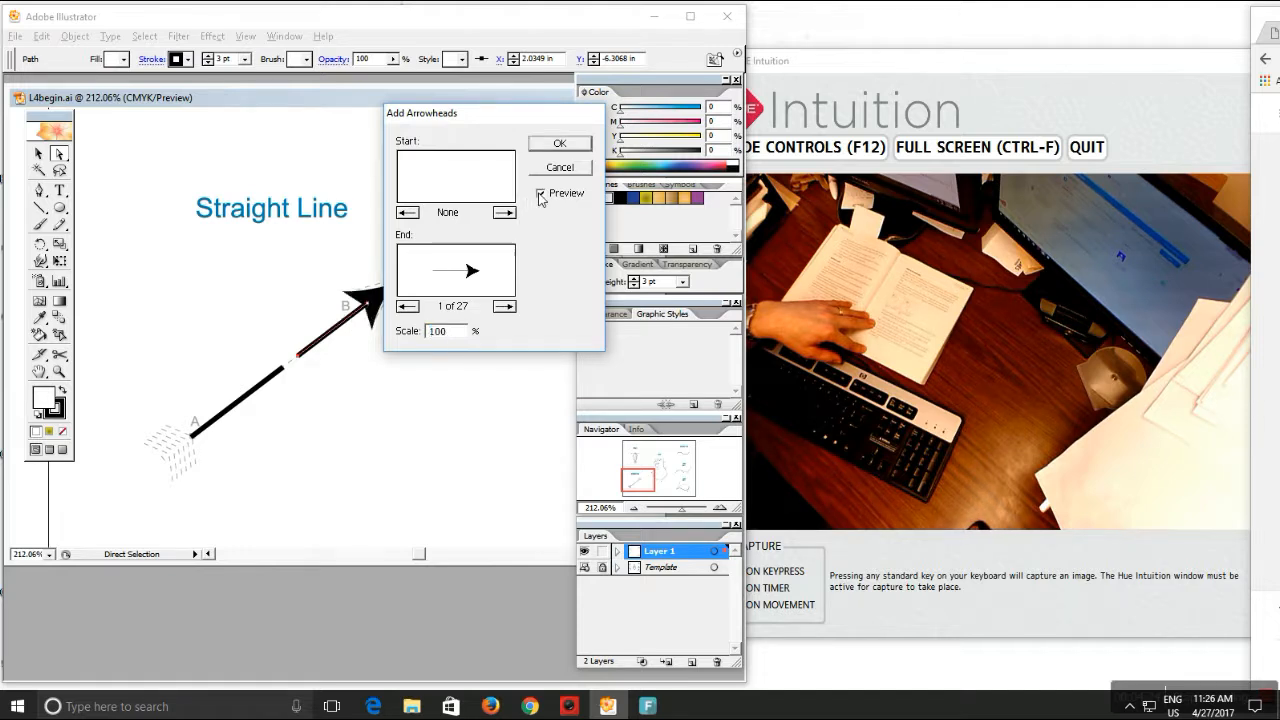
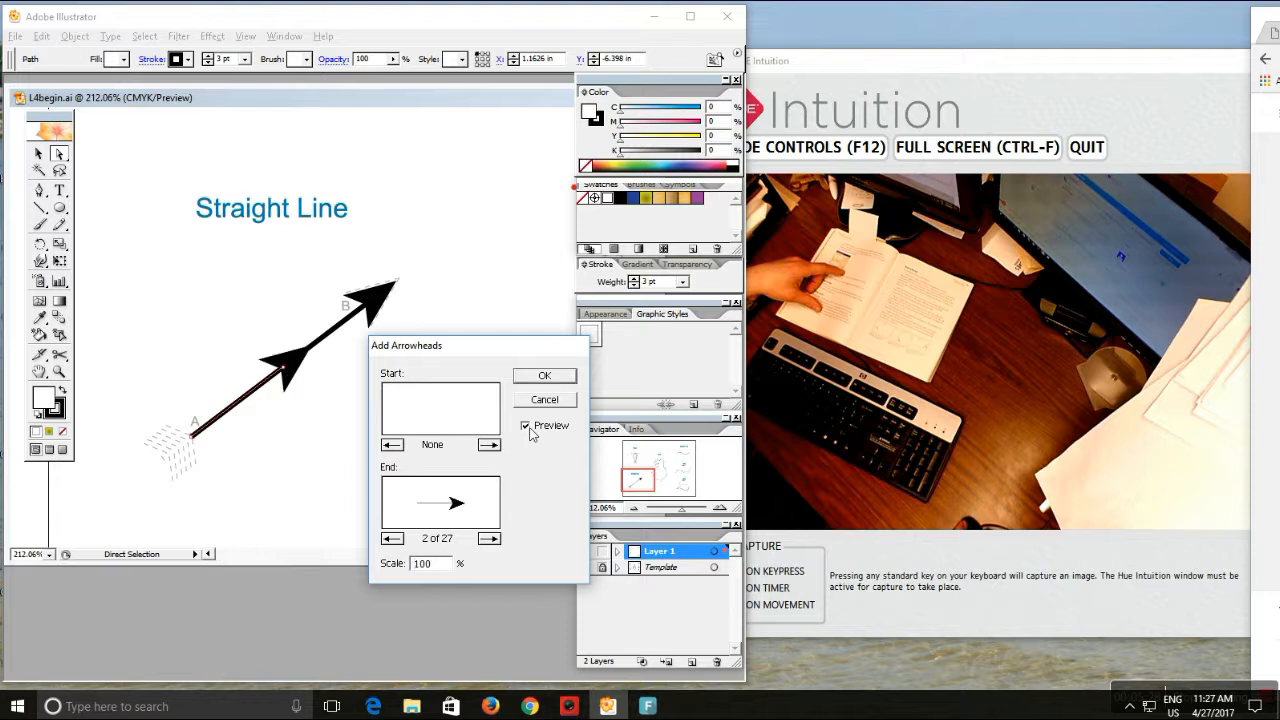
# In Add Arrowheads, set End to None and start browsing Start arrowhead styles for point A
pyautogui.click(392, 538)
pyautogui.click(392, 538)
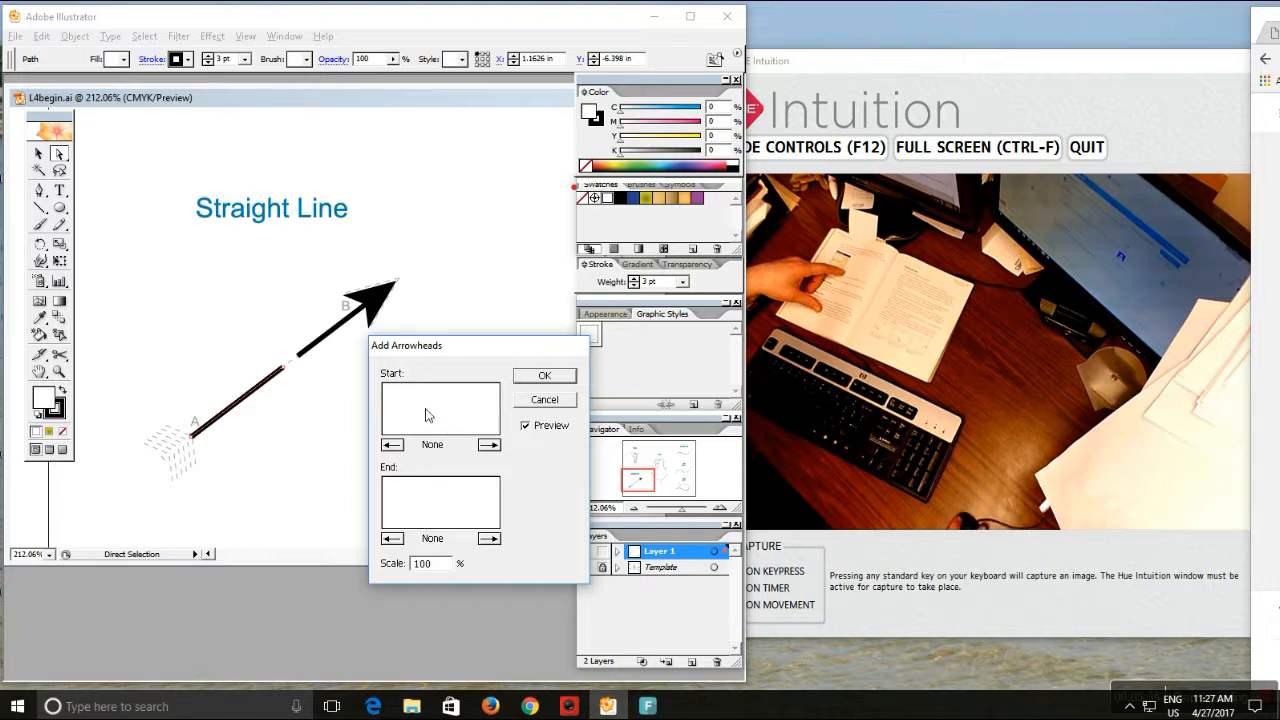
pyautogui.click(492, 446)
pyautogui.click(499, 451)
pyautogui.click(499, 451)
pyautogui.click(499, 451)
pyautogui.click(499, 451)
pyautogui.click(499, 451)
pyautogui.click(499, 451)
pyautogui.click(499, 451)
pyautogui.click(499, 451)
pyautogui.click(499, 451)
pyautogui.click(499, 451)
# Step through to the fletched feather tail, style 18 of 27, and apply it
pyautogui.click(500, 451)
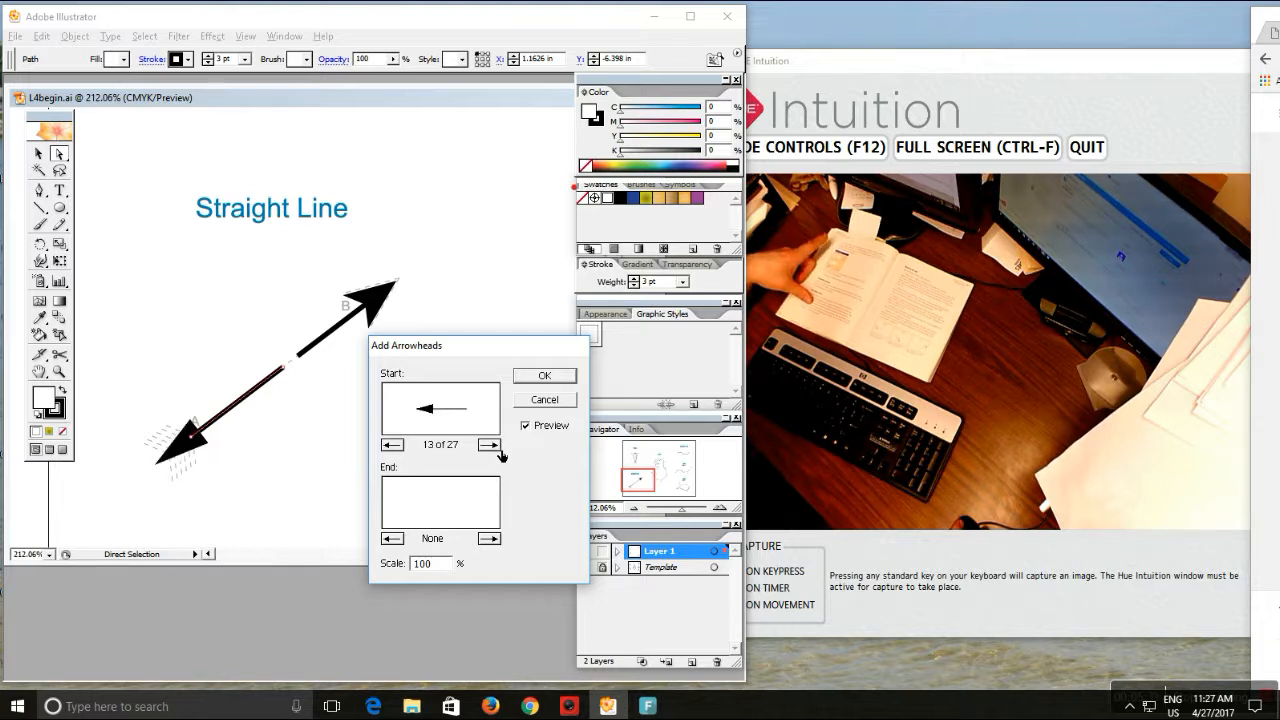
pyautogui.click(500, 451)
pyautogui.click(500, 451)
pyautogui.click(500, 451)
pyautogui.click(500, 451)
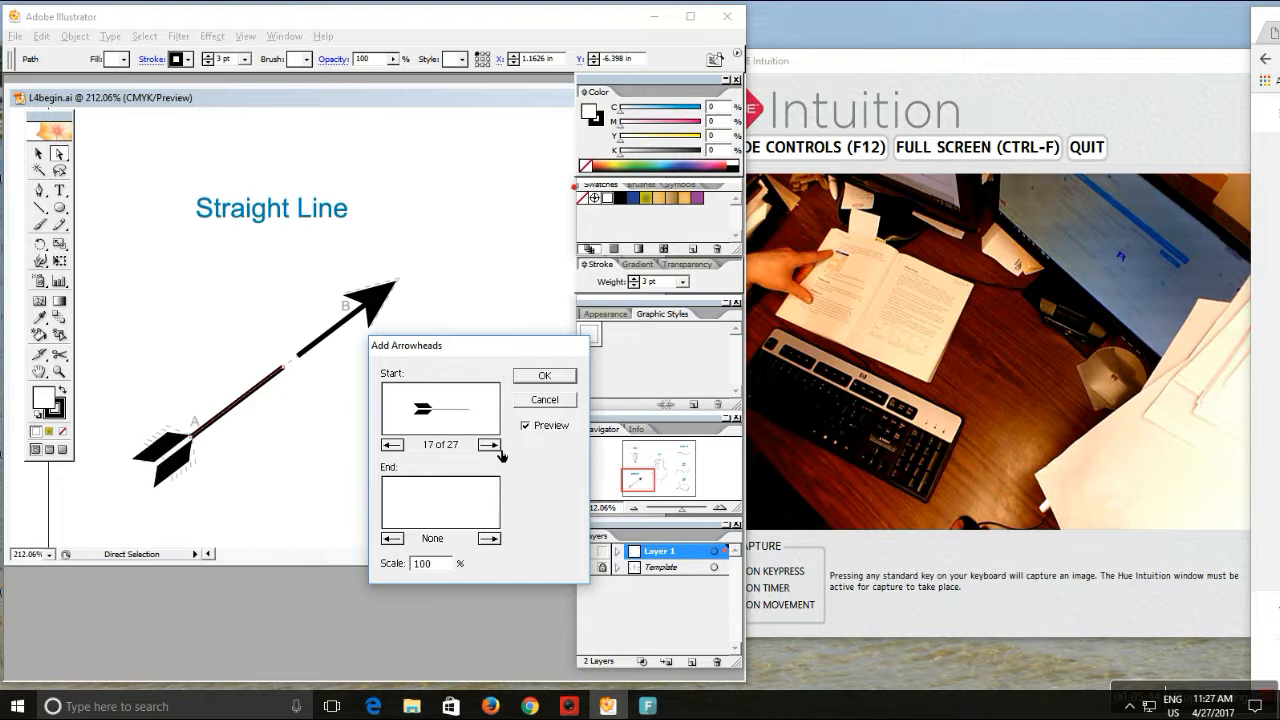
pyautogui.click(500, 451)
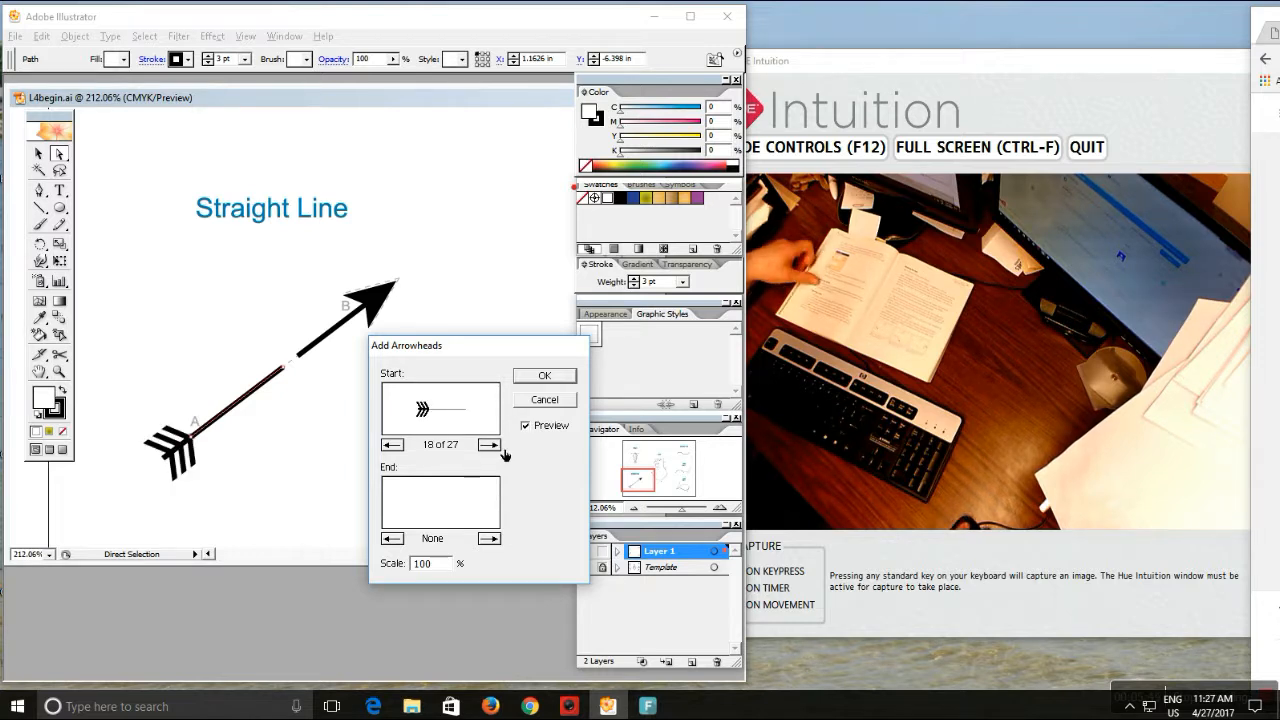
pyautogui.click(545, 376)
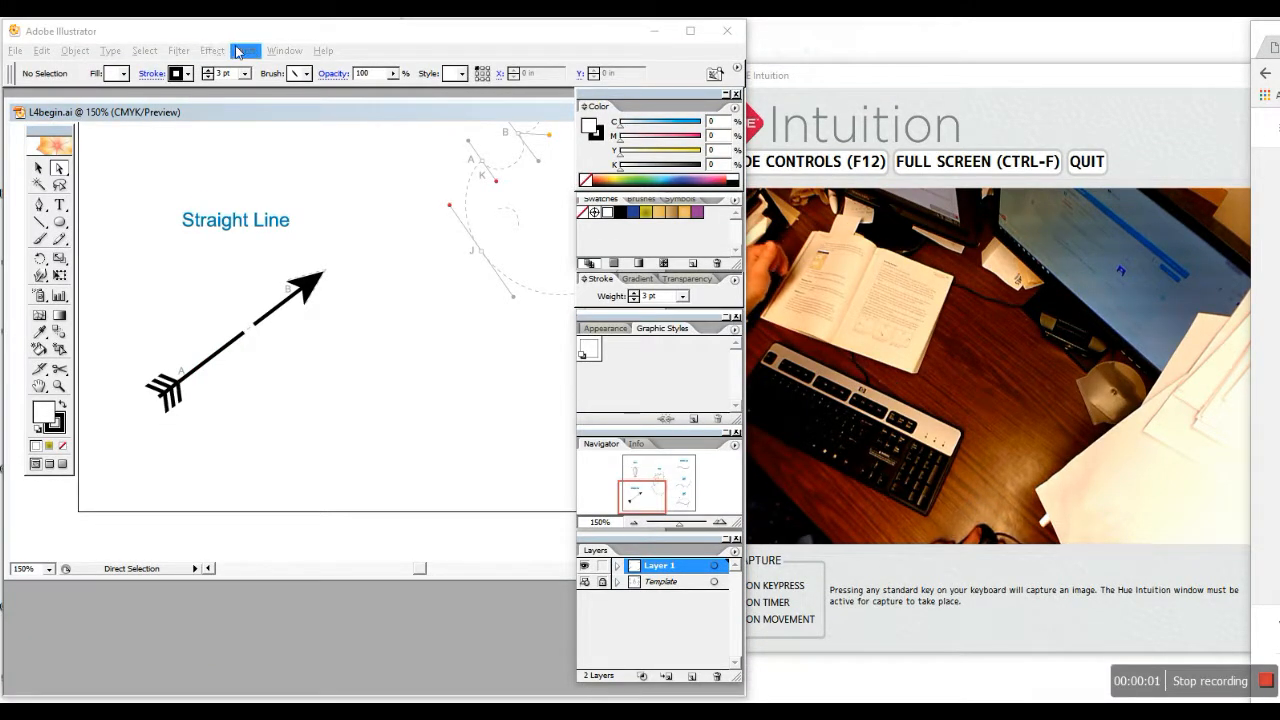
# Jump to the Curved Line saved view and scroll down to the Leaf step 1 template
pyautogui.click(243, 52)
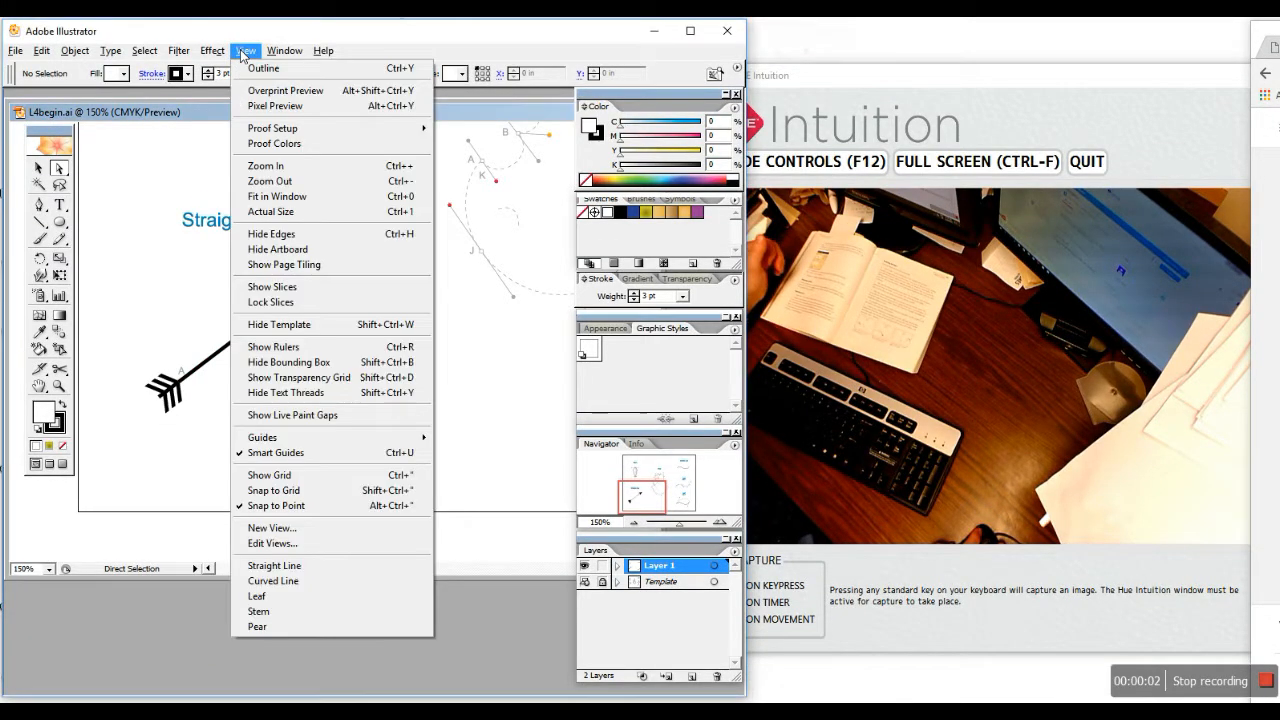
pyautogui.click(300, 581)
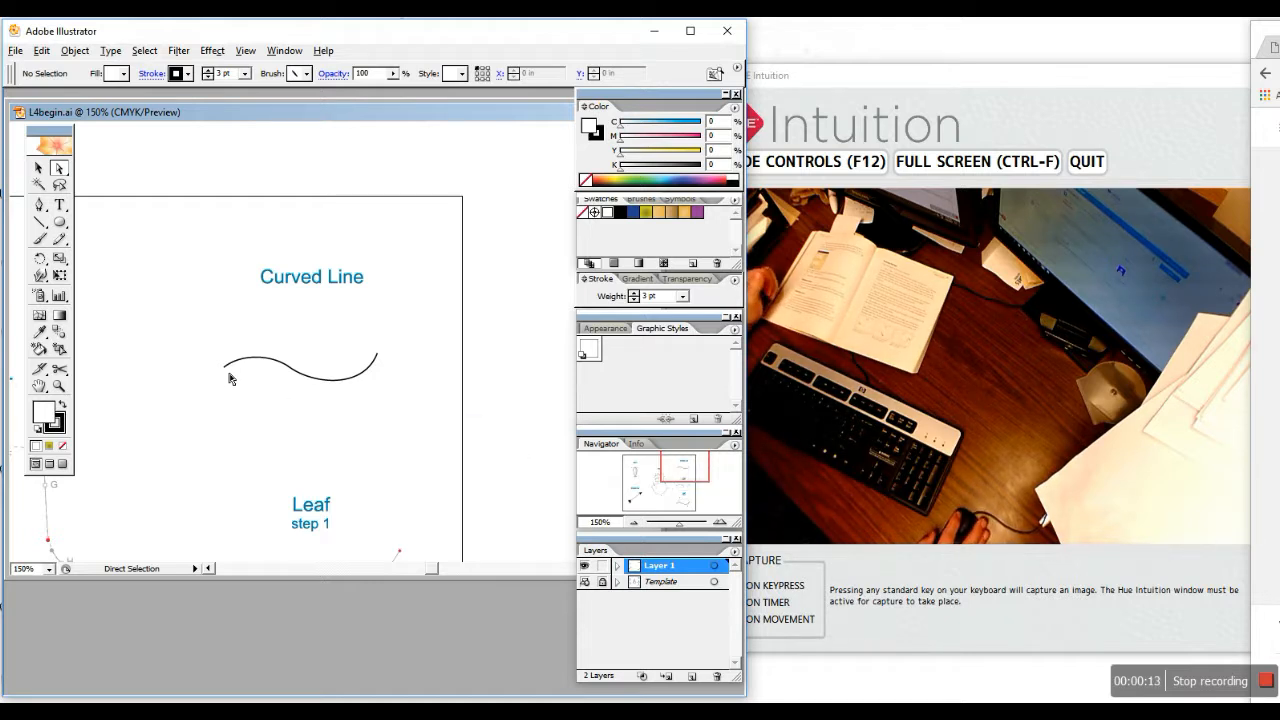
pyautogui.scroll(-5, 394, 362)
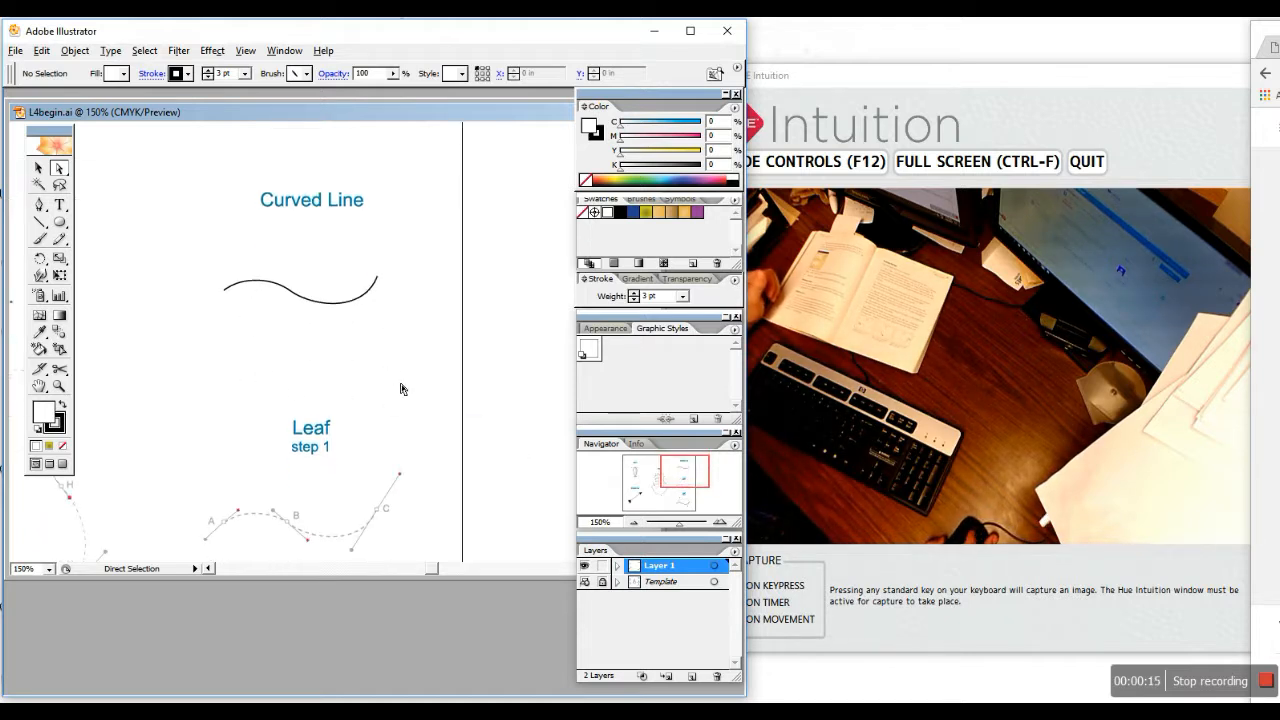
pyautogui.scroll(-1, 331, 370)
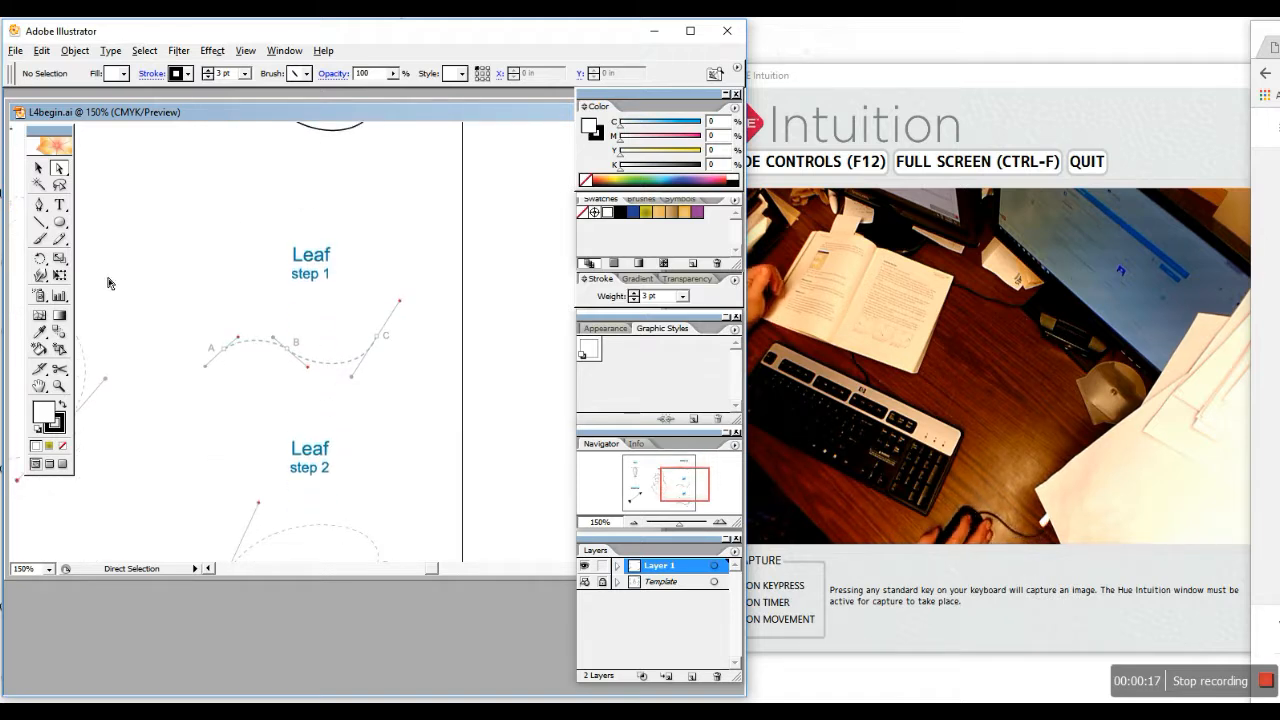
# Trace the wavy Leaf step 1 curve with the Pen tool through anchors A, B and C
pyautogui.click(39, 206)
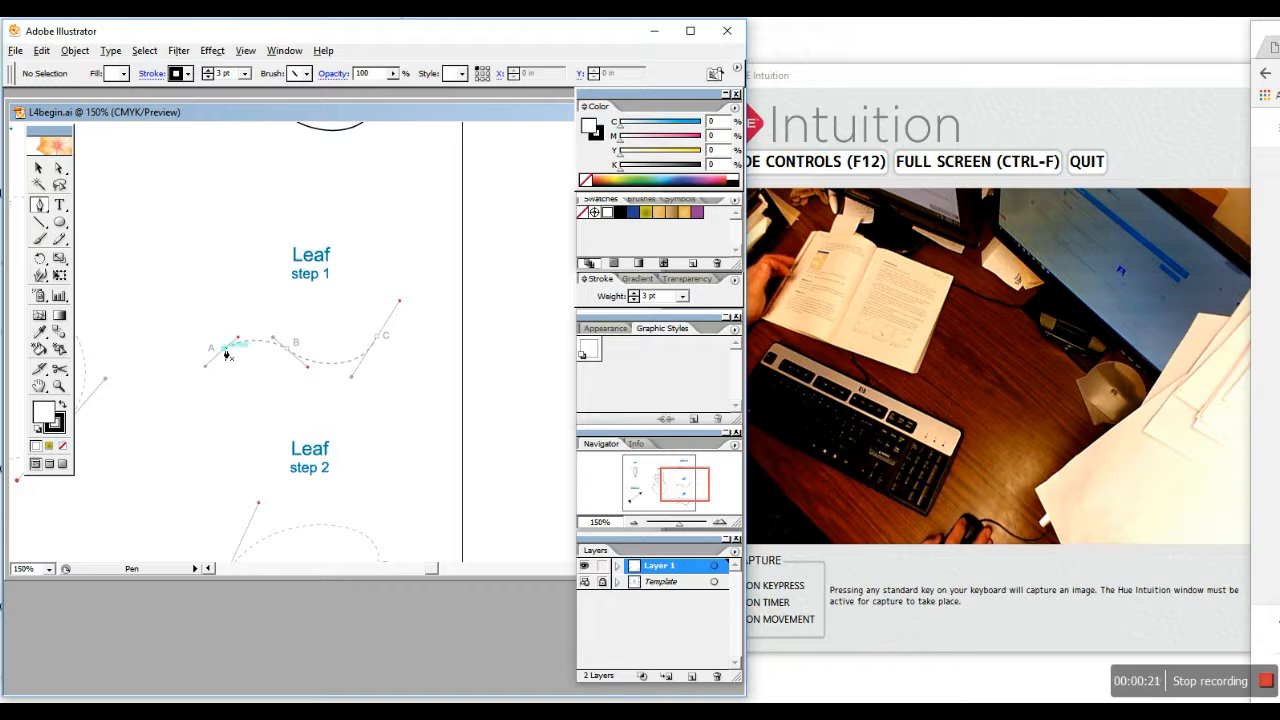
pyautogui.moveTo(238, 337); pyautogui.dragTo(308, 367)
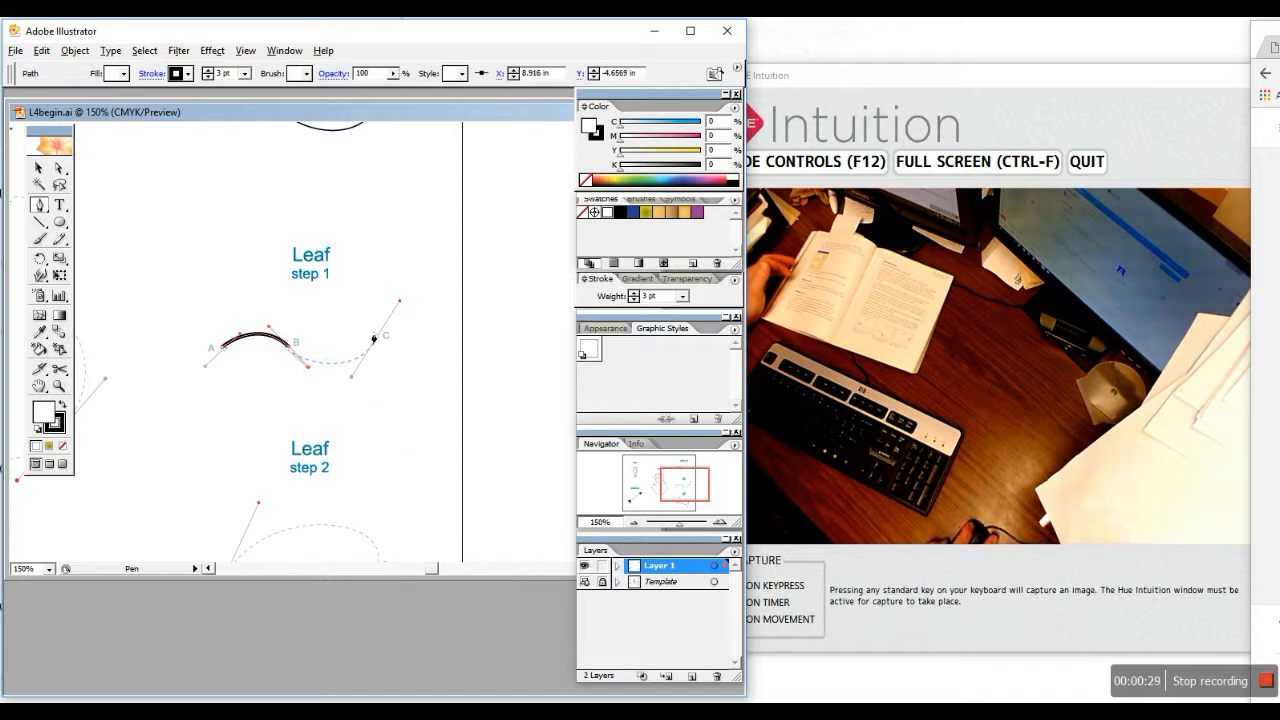
pyautogui.moveTo(379, 341); pyautogui.dragTo(400, 300)
pyautogui.scroll(-1, 437, 260)
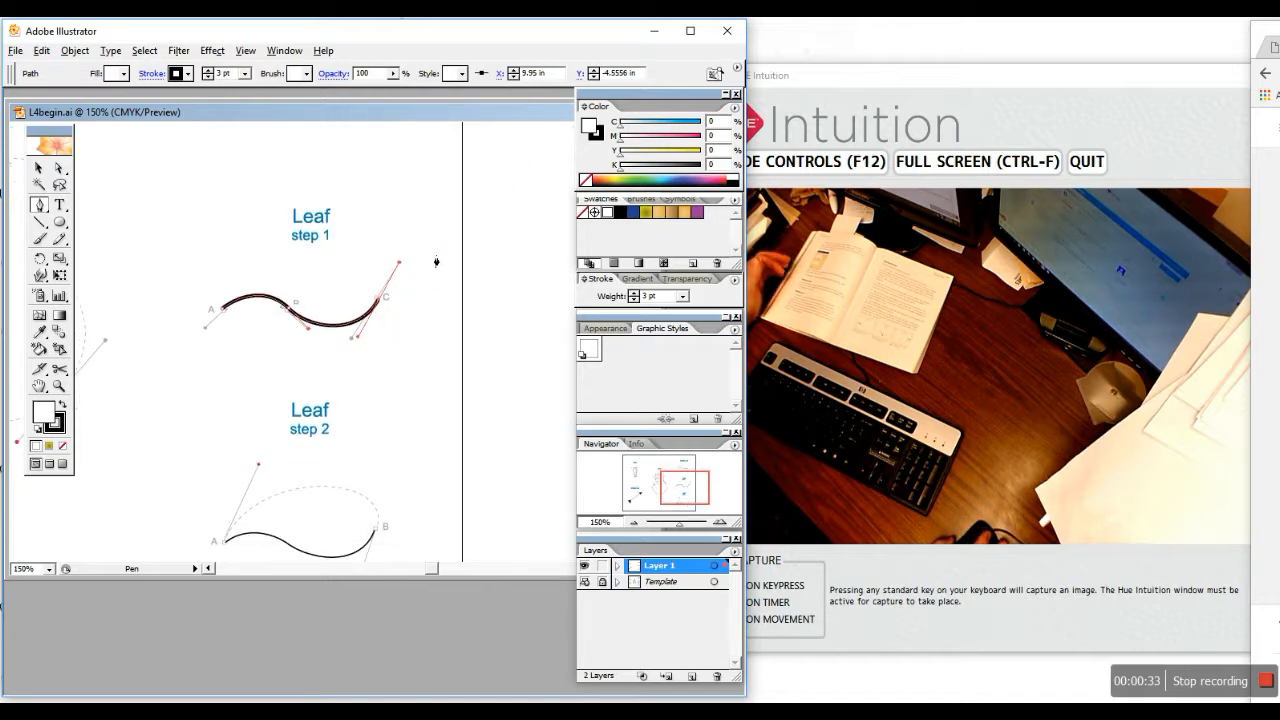
pyautogui.scroll(-2, 406, 234)
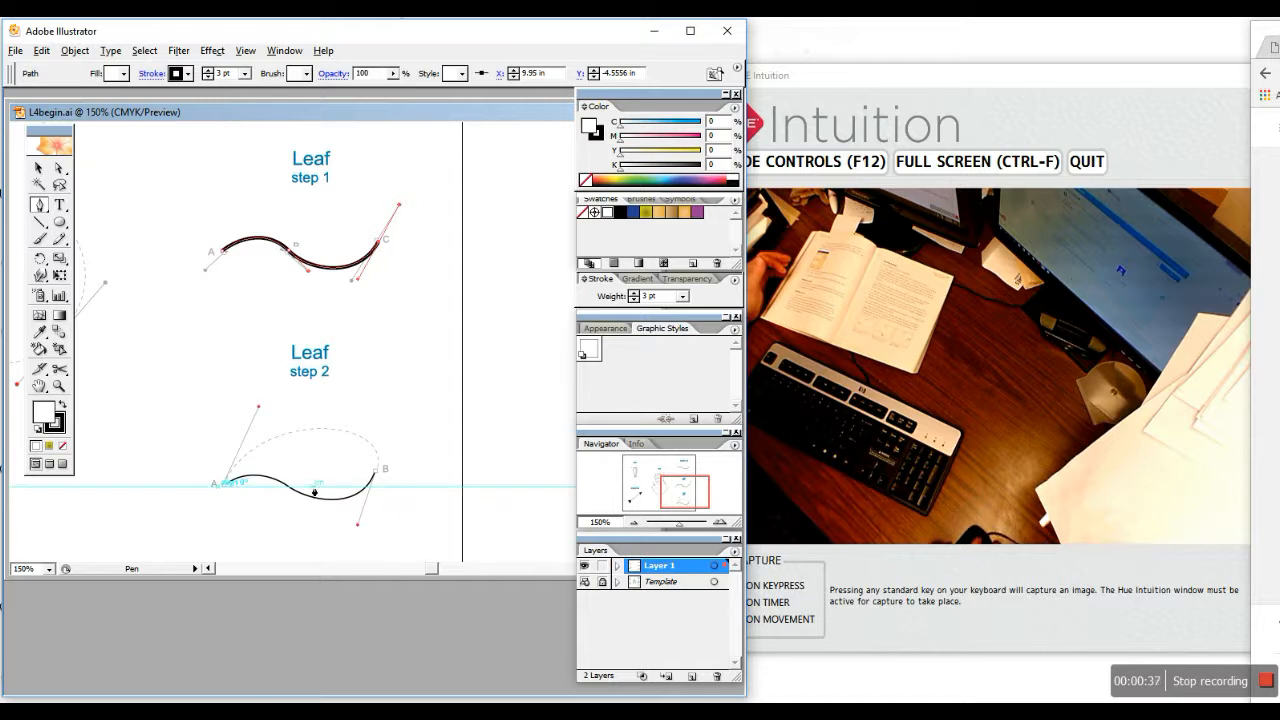
pyautogui.scroll(-2, 303, 486)
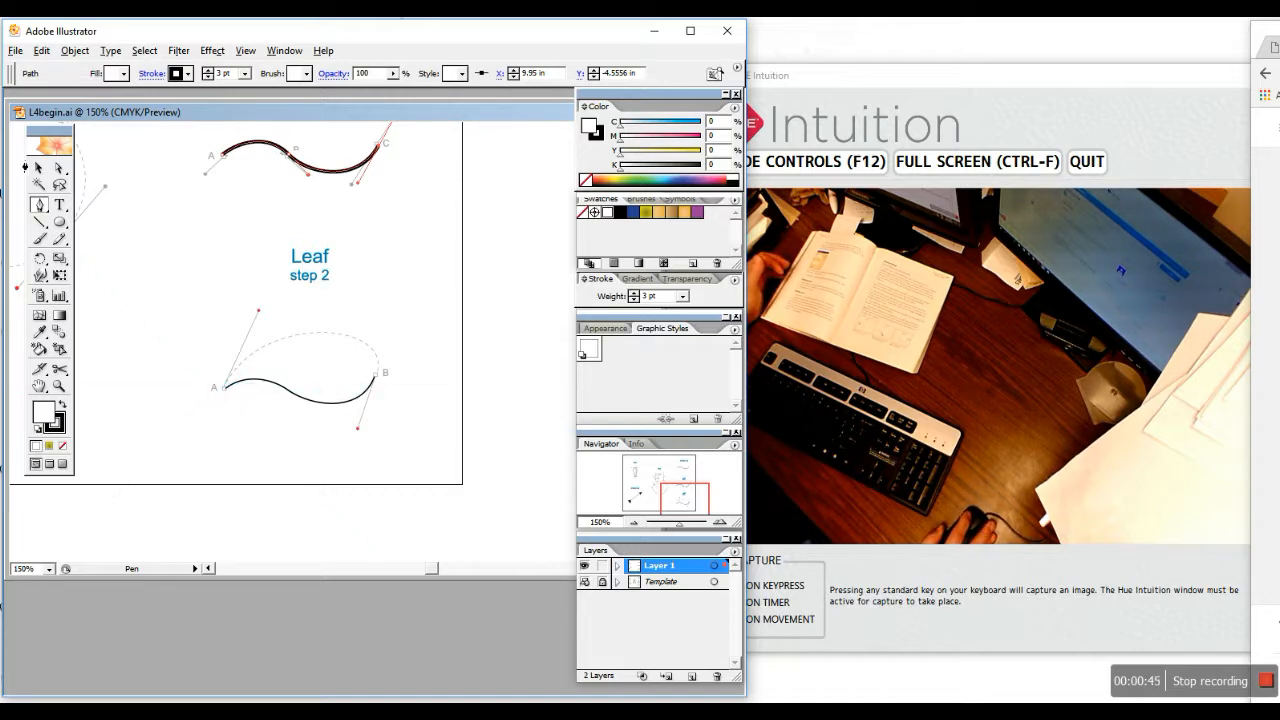
# Deselect Leaf step 1, then draw Leaf step 2's curved upper edge from A into B
pyautogui.click(39, 168)
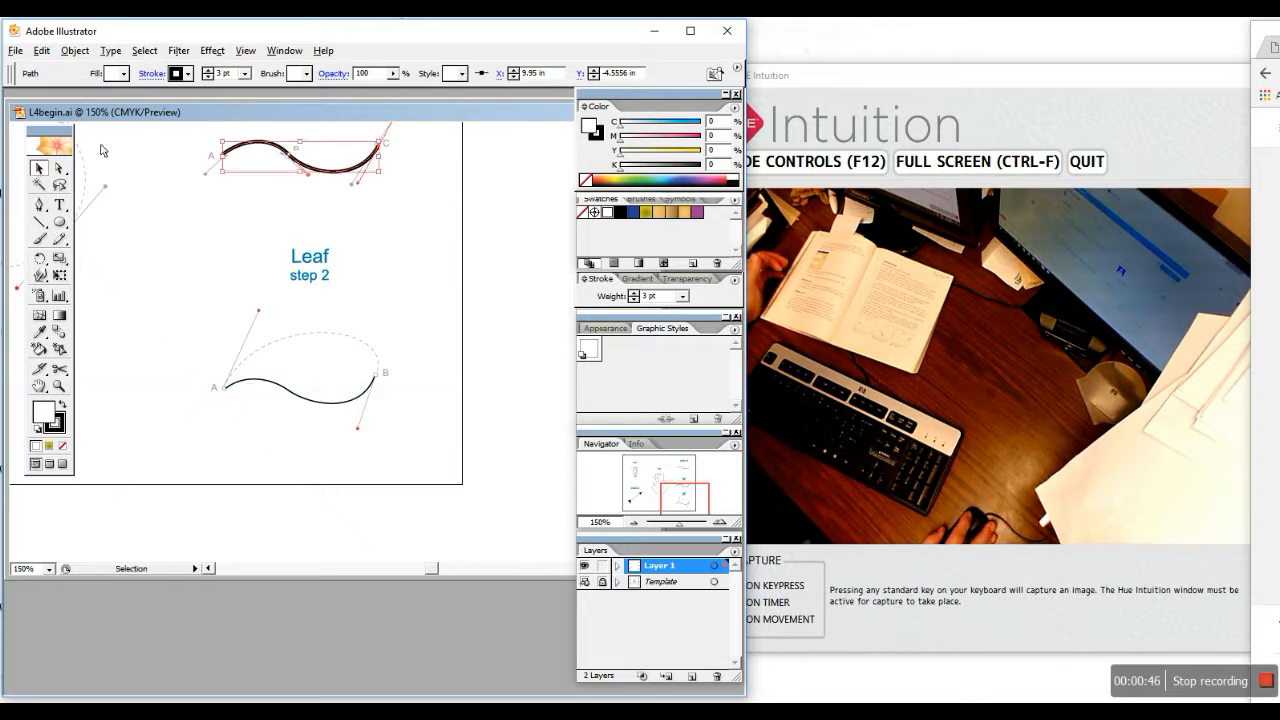
pyautogui.click(139, 288)
pyautogui.click(39, 205)
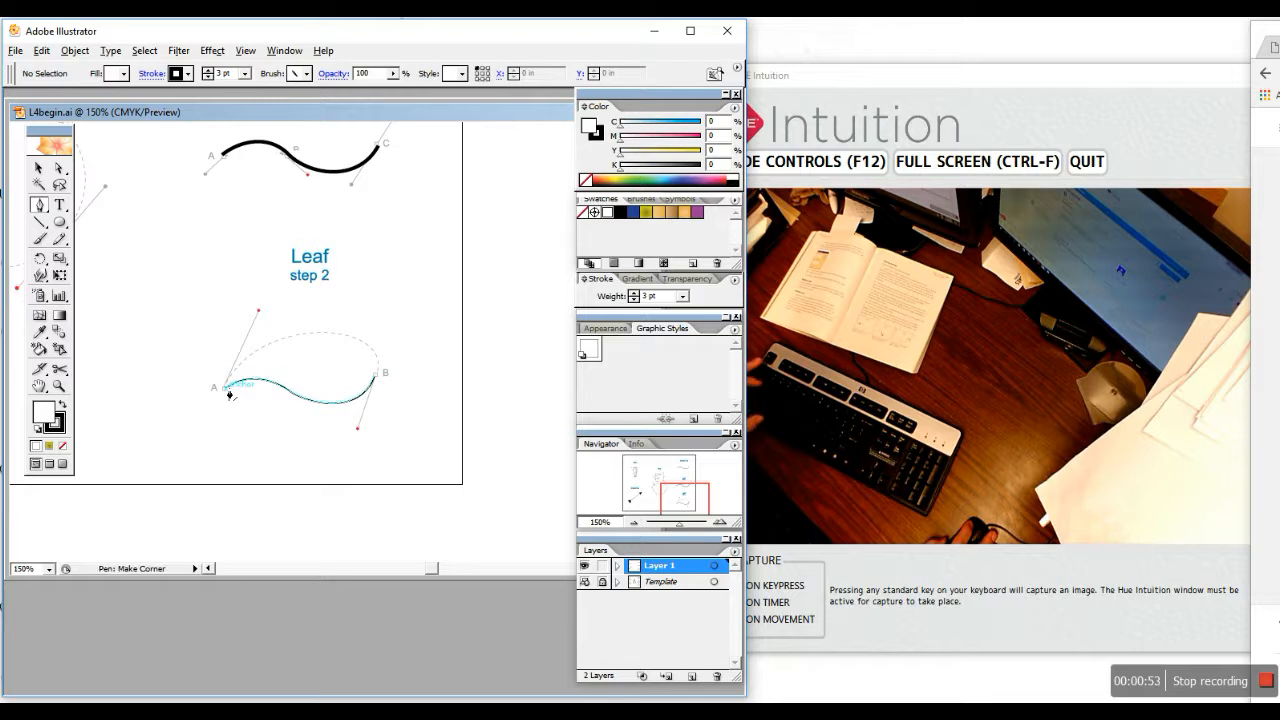
pyautogui.moveTo(227, 391); pyautogui.dragTo(265, 318)
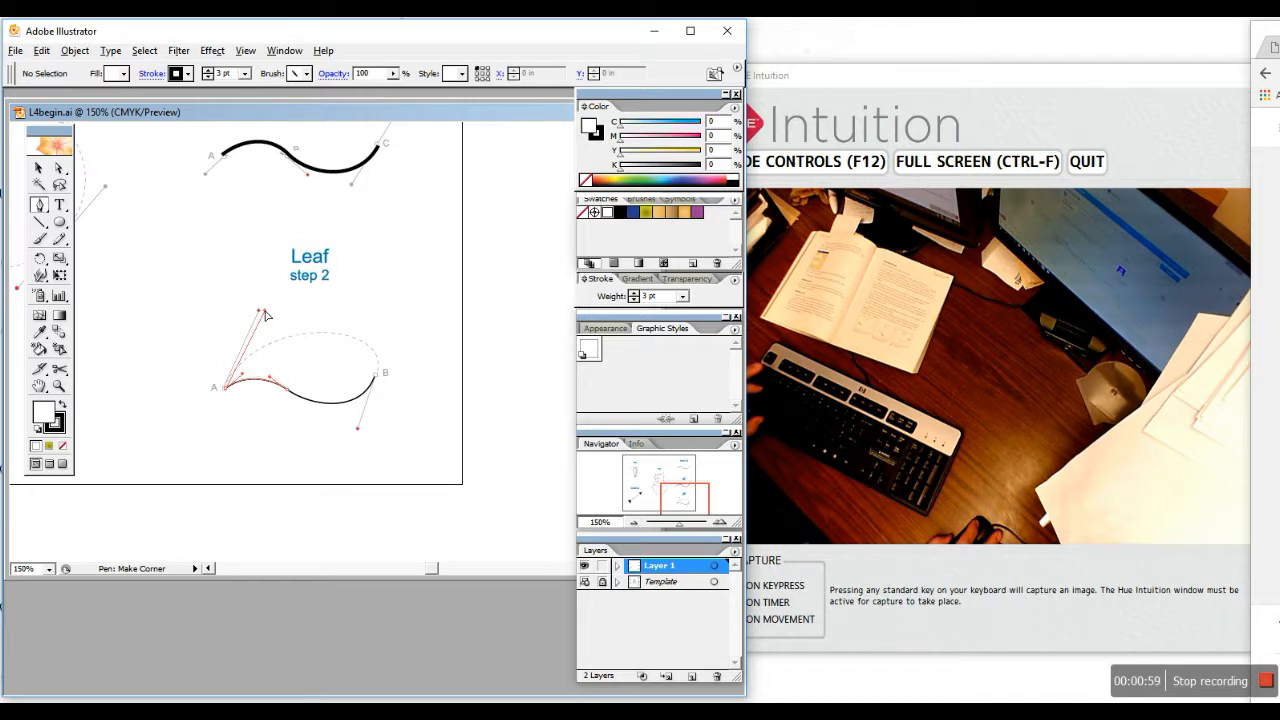
pyautogui.moveTo(265, 316); pyautogui.dragTo(265, 316)
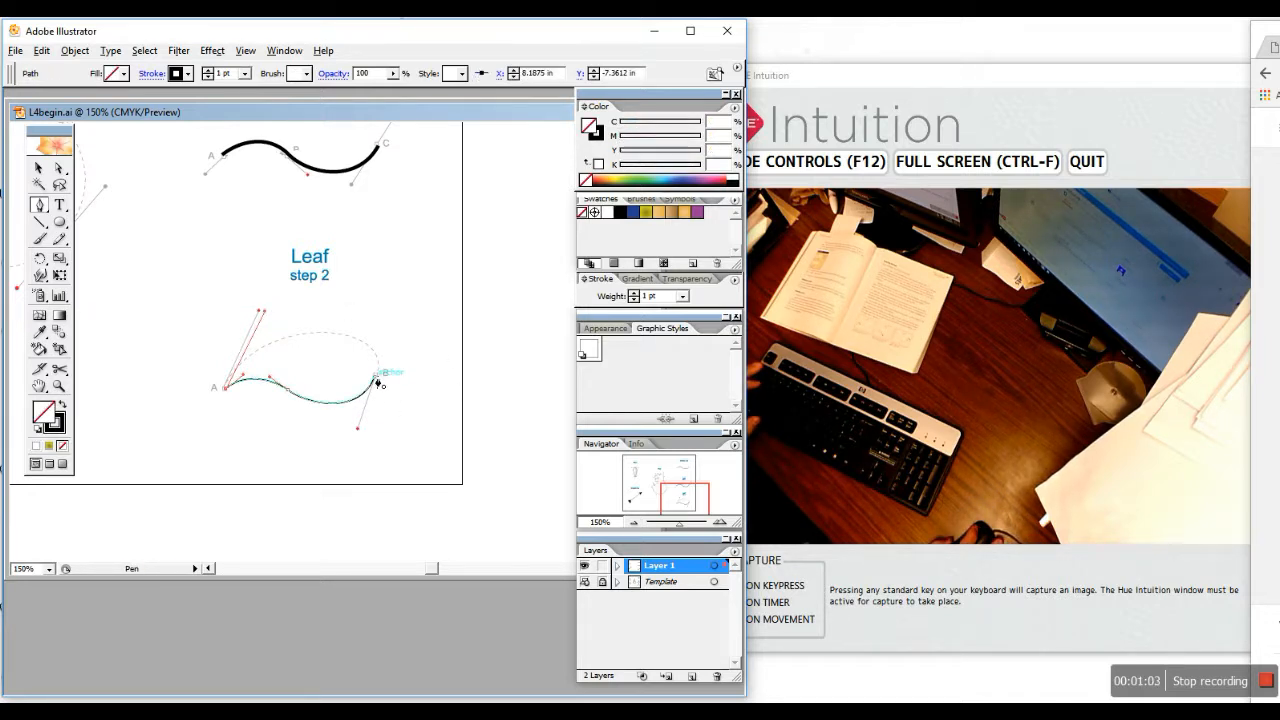
pyautogui.moveTo(378, 383); pyautogui.dragTo(360, 433)
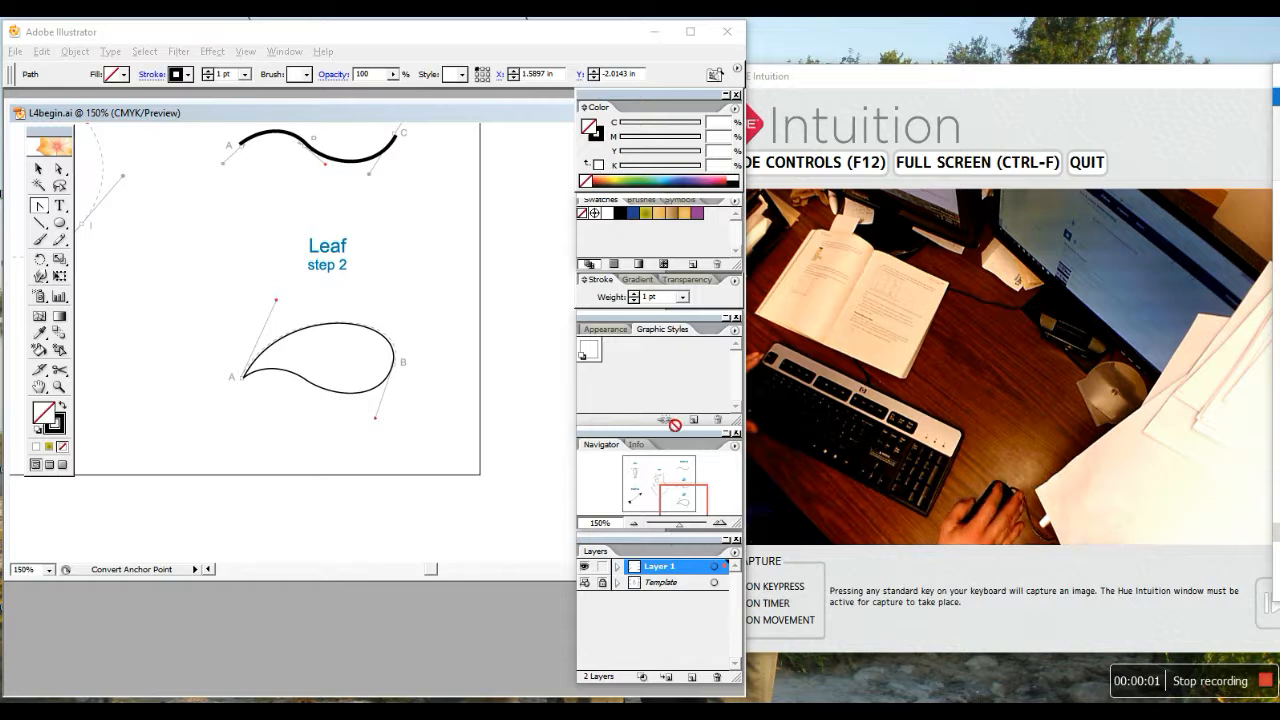
# Pan to the Stem template and select the teardrop's anchor A
pyautogui.moveTo(694, 512); pyautogui.dragTo(653, 485)
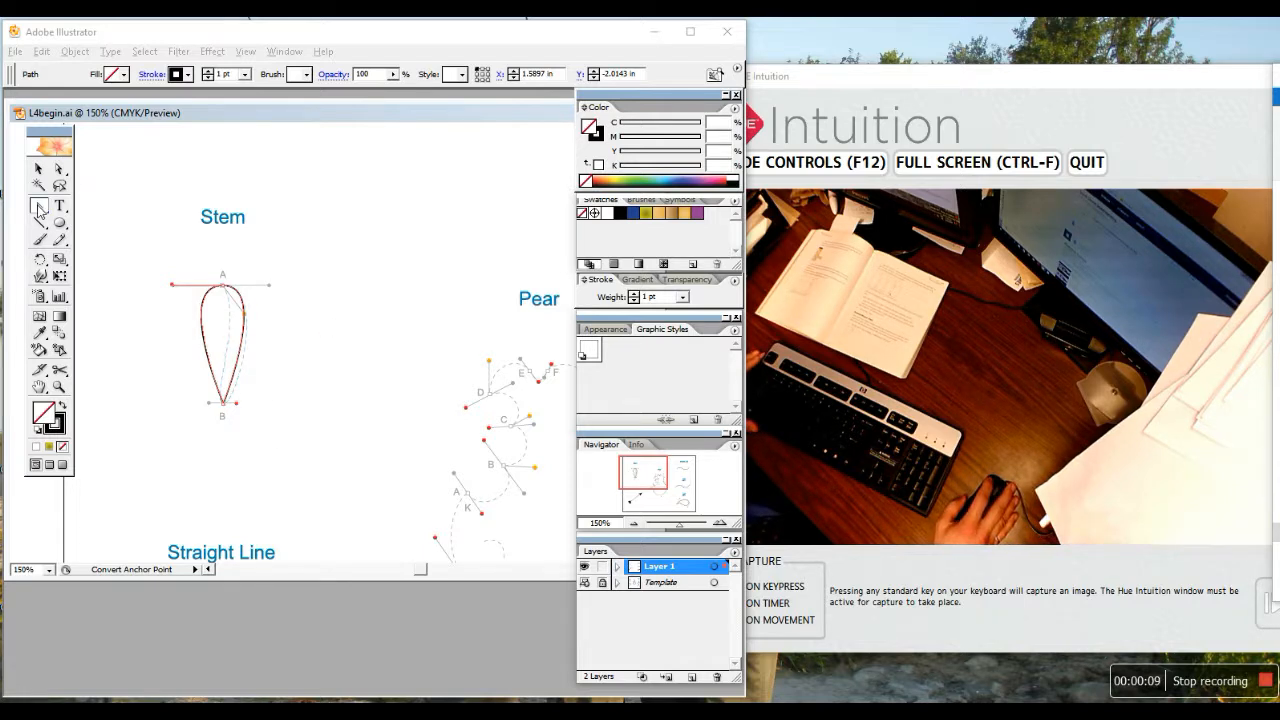
pyautogui.click(39, 207)
pyautogui.moveTo(57, 214); pyautogui.dragTo(41, 207)
pyautogui.click(40, 207)
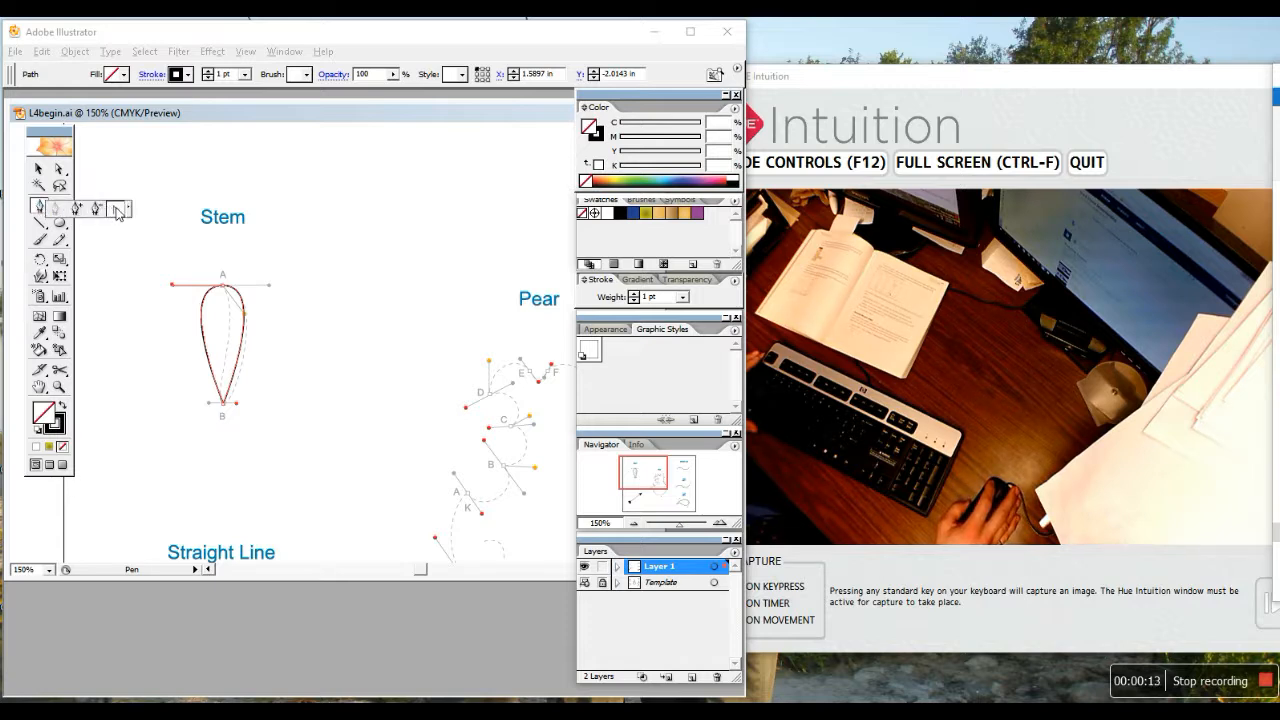
pyautogui.moveTo(117, 210); pyautogui.dragTo(118, 212)
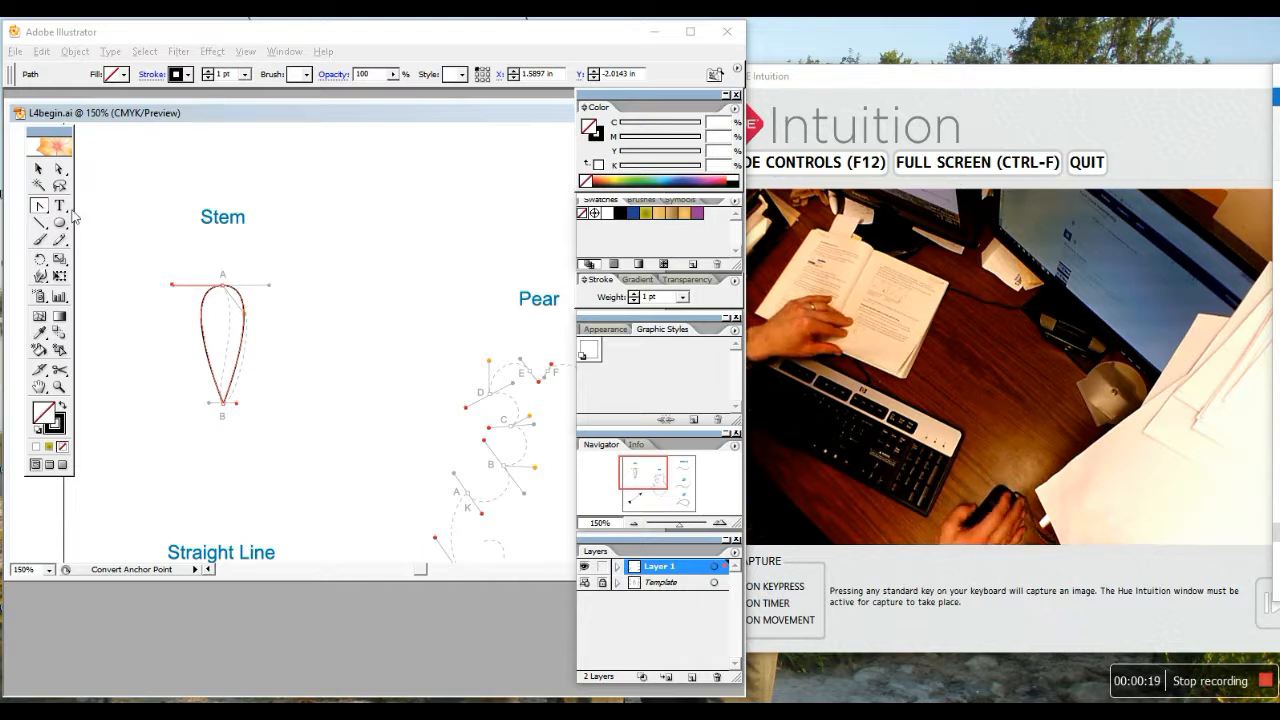
pyautogui.click(59, 170)
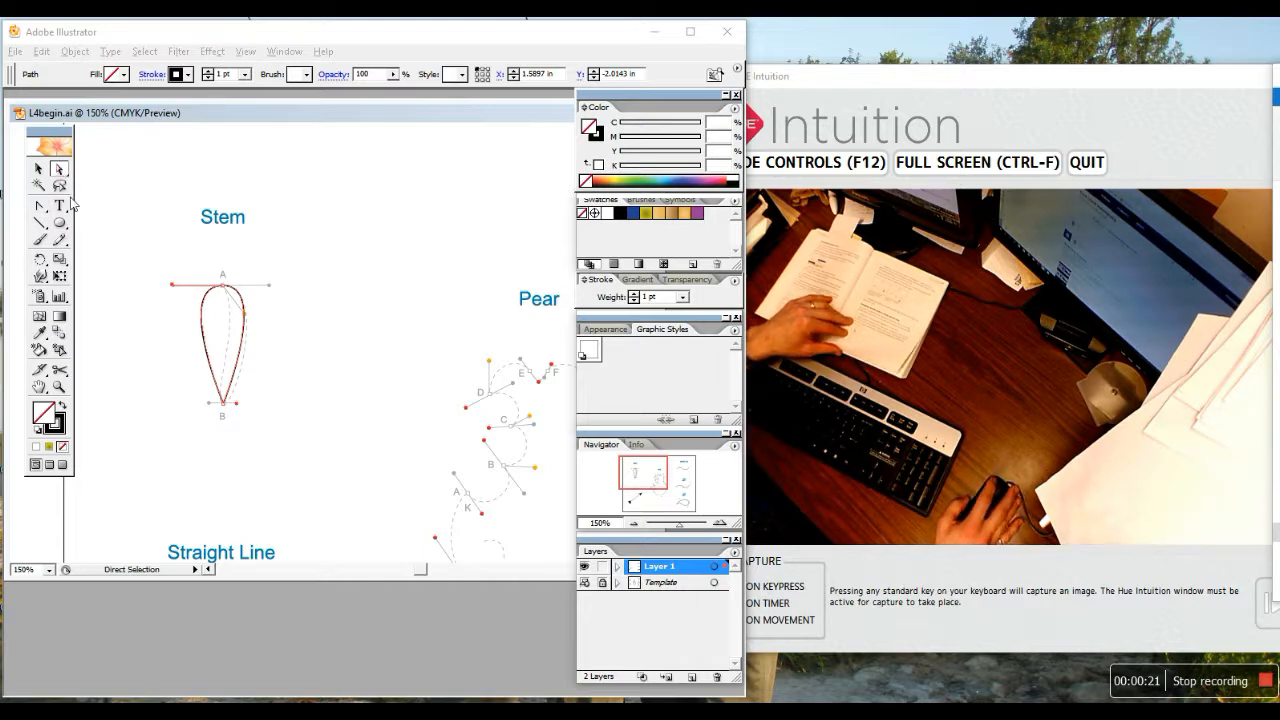
pyautogui.click(227, 292)
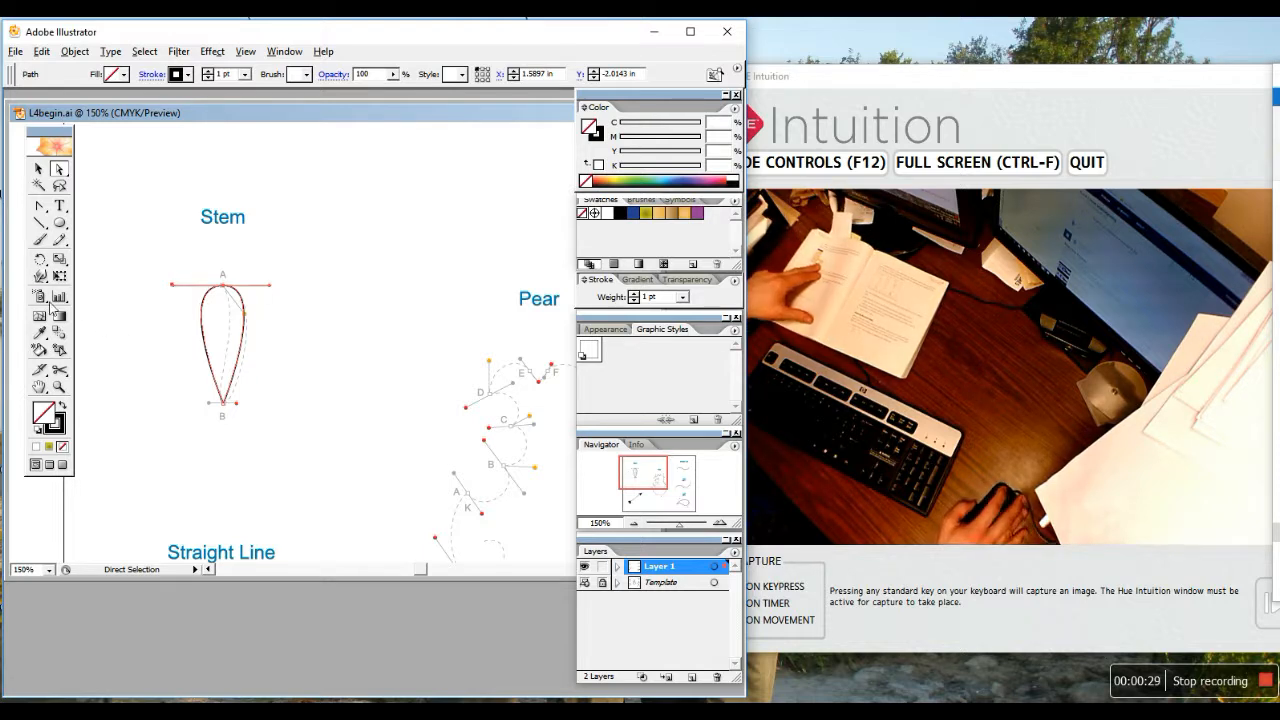
# Drag the direction handles at anchors A and B to bend the teardrop into a slender stem
pyautogui.moveTo(40, 207); pyautogui.dragTo(114, 209)
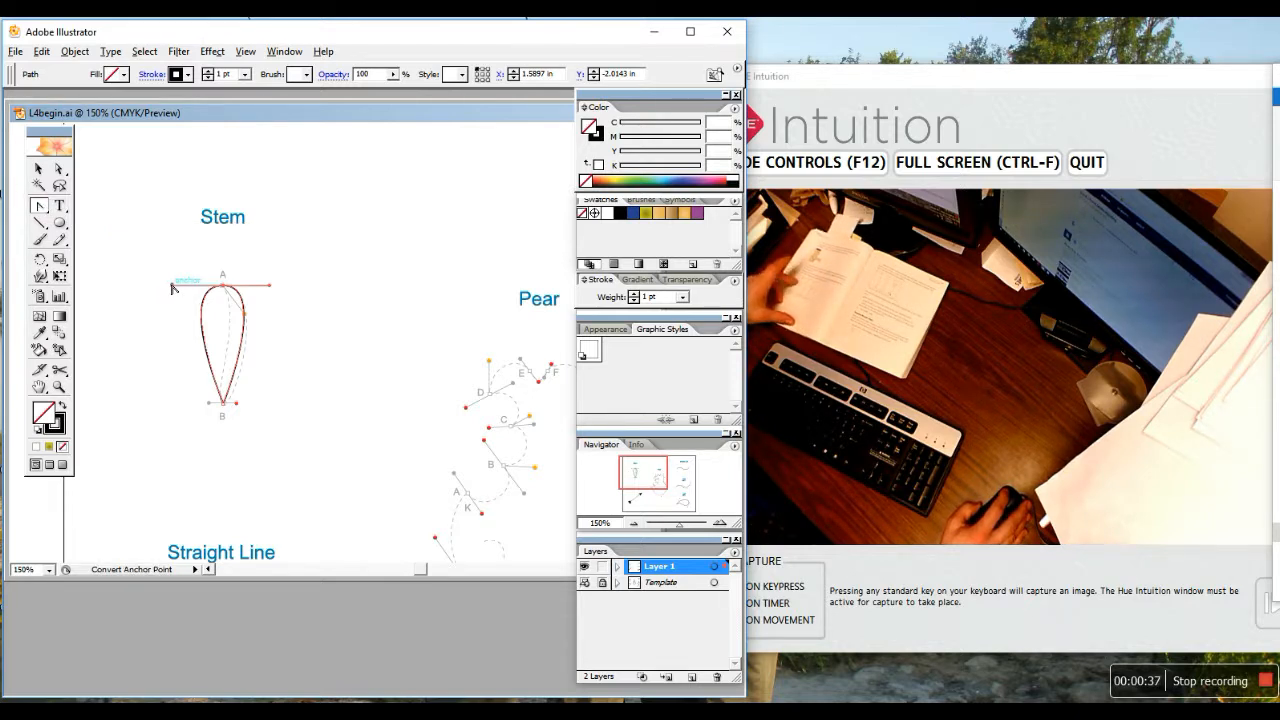
pyautogui.moveTo(172, 286); pyautogui.dragTo(247, 319)
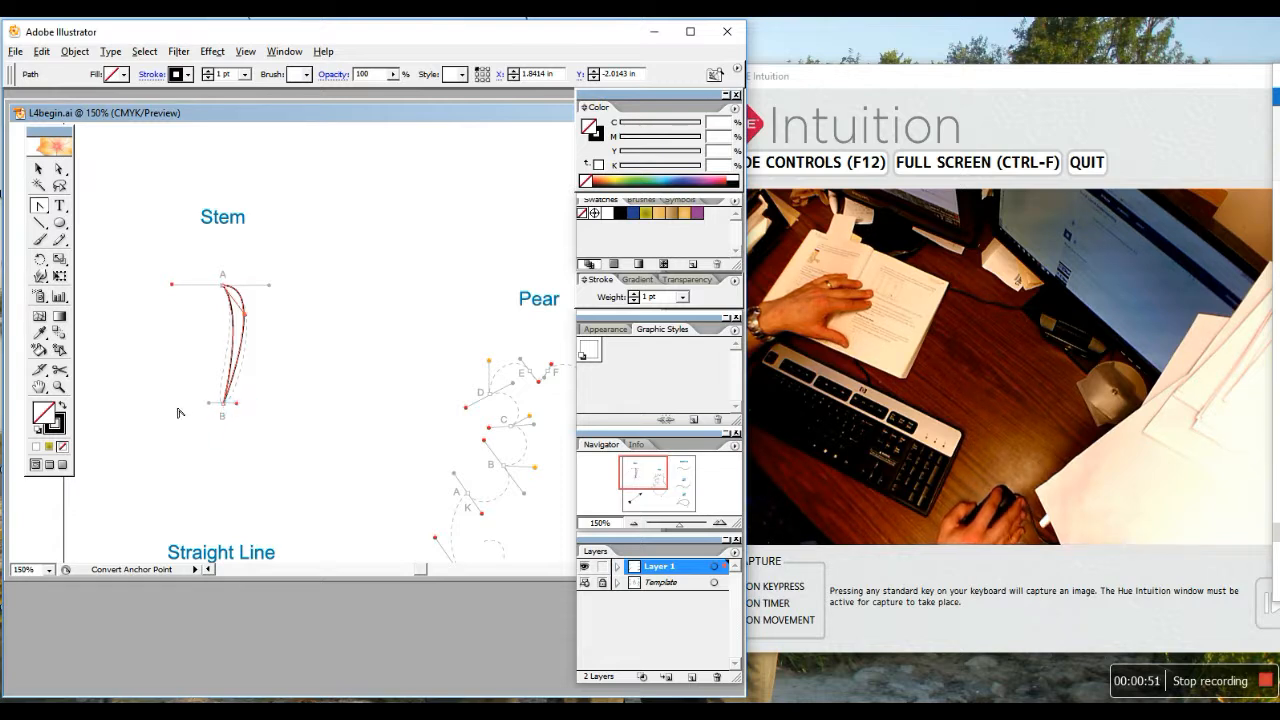
pyautogui.moveTo(212, 397); pyautogui.dragTo(223, 406)
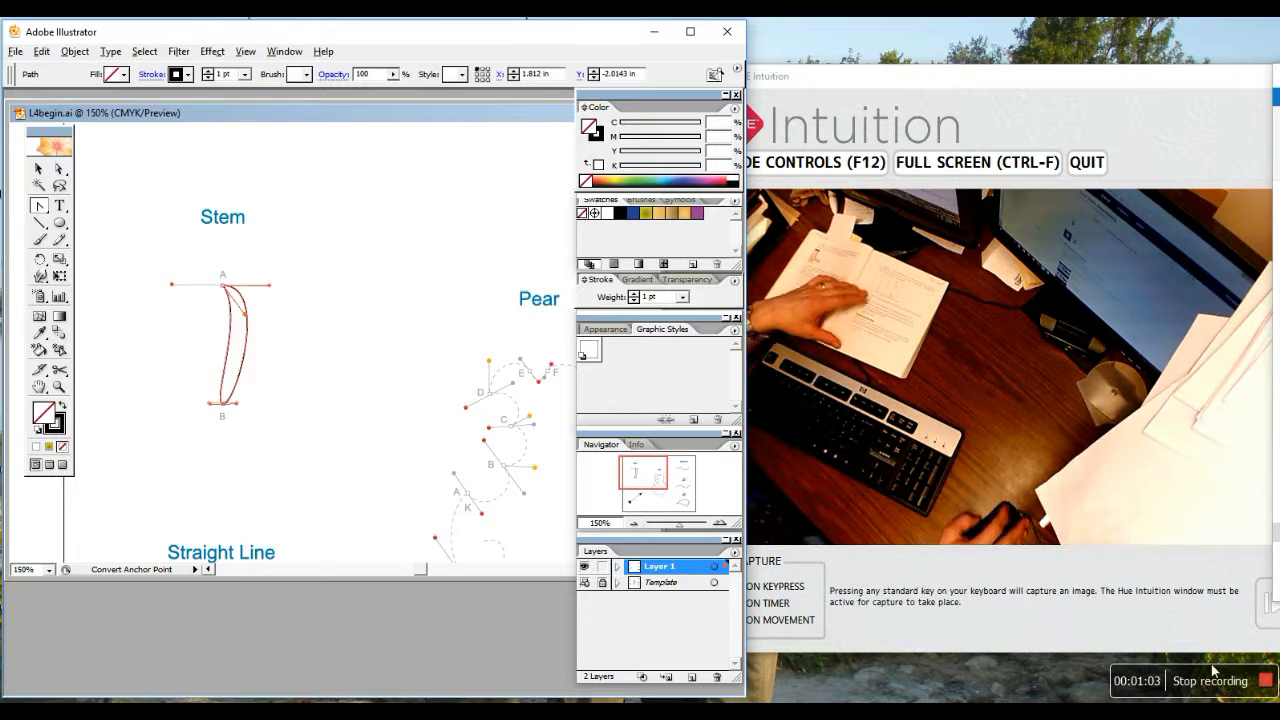
pyautogui.click(1267, 683)
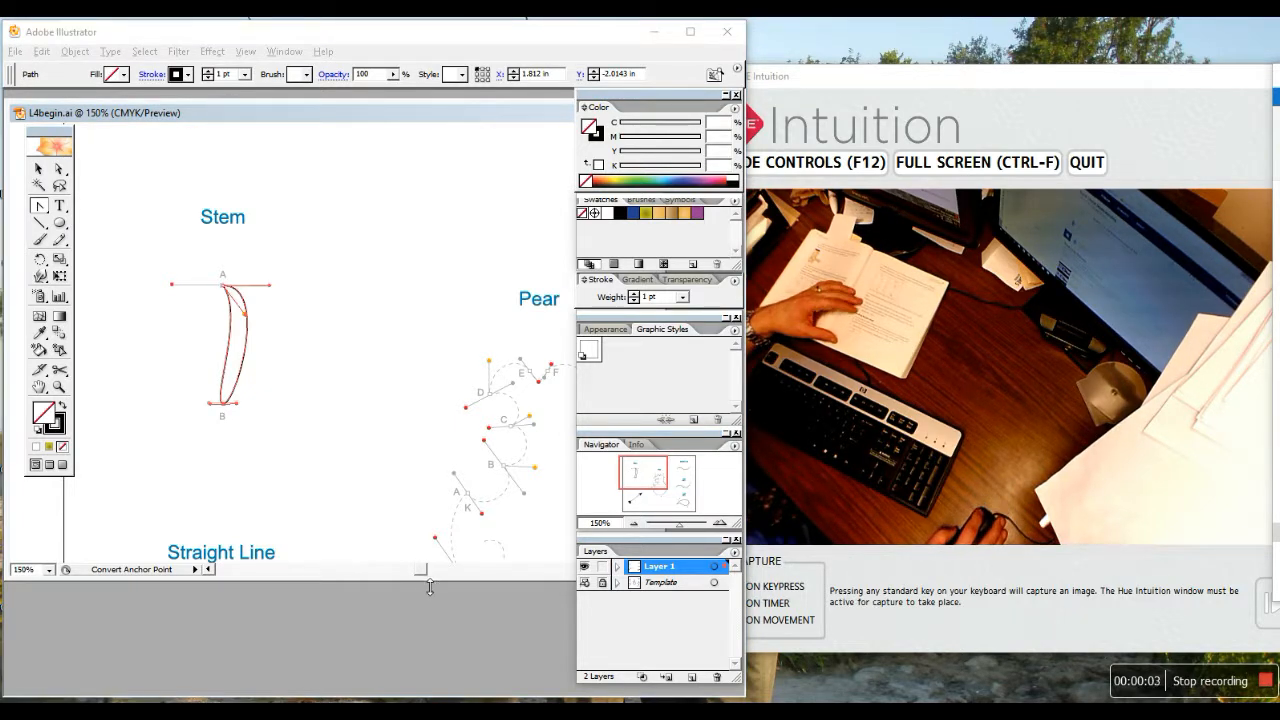
# Scroll to the Pear template and draw its first curved segment from point A up to B
pyautogui.moveTo(421, 570); pyautogui.dragTo(427, 570)
pyautogui.scroll(-5, 406, 329)
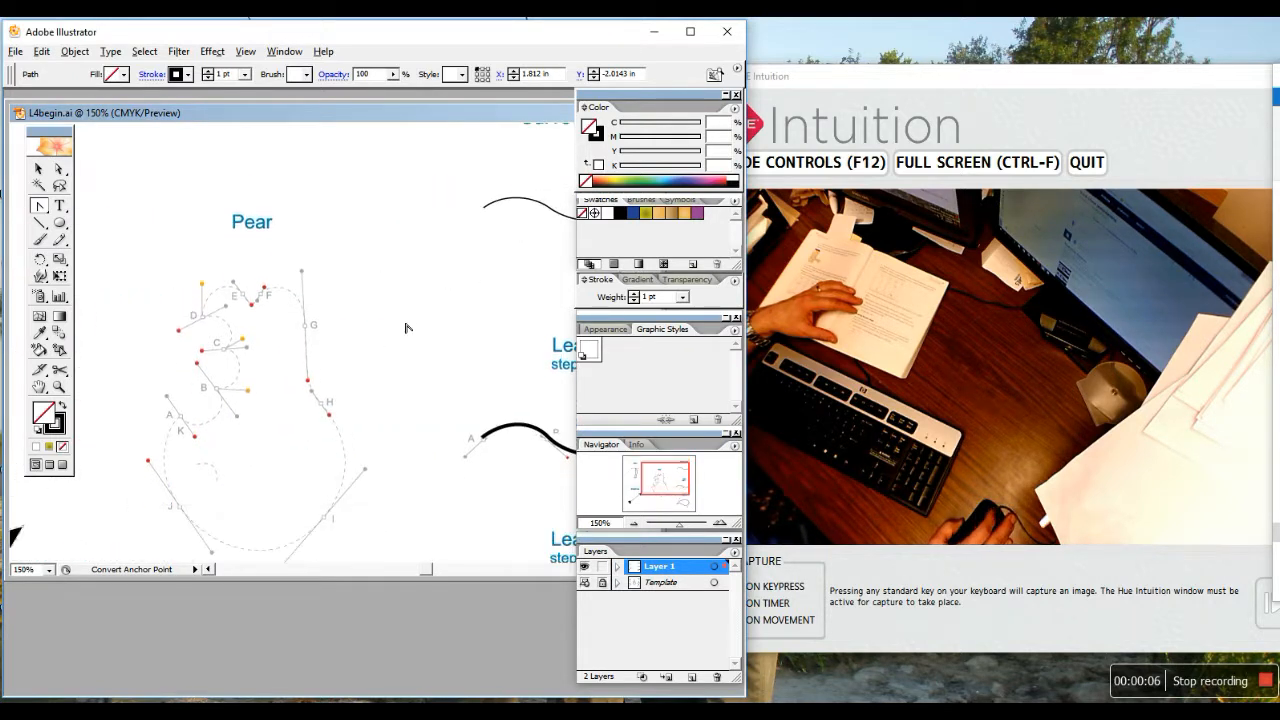
pyautogui.scroll(-1, 406, 329)
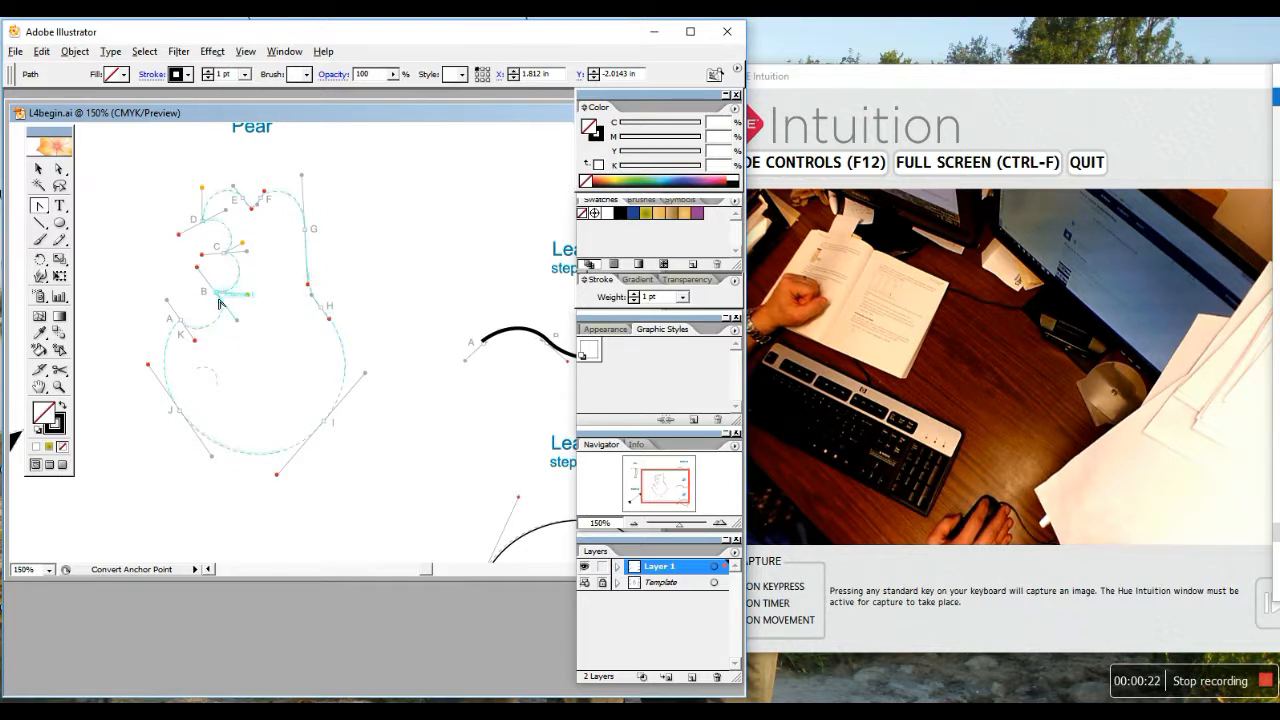
pyautogui.moveTo(219, 297); pyautogui.dragTo(197, 270)
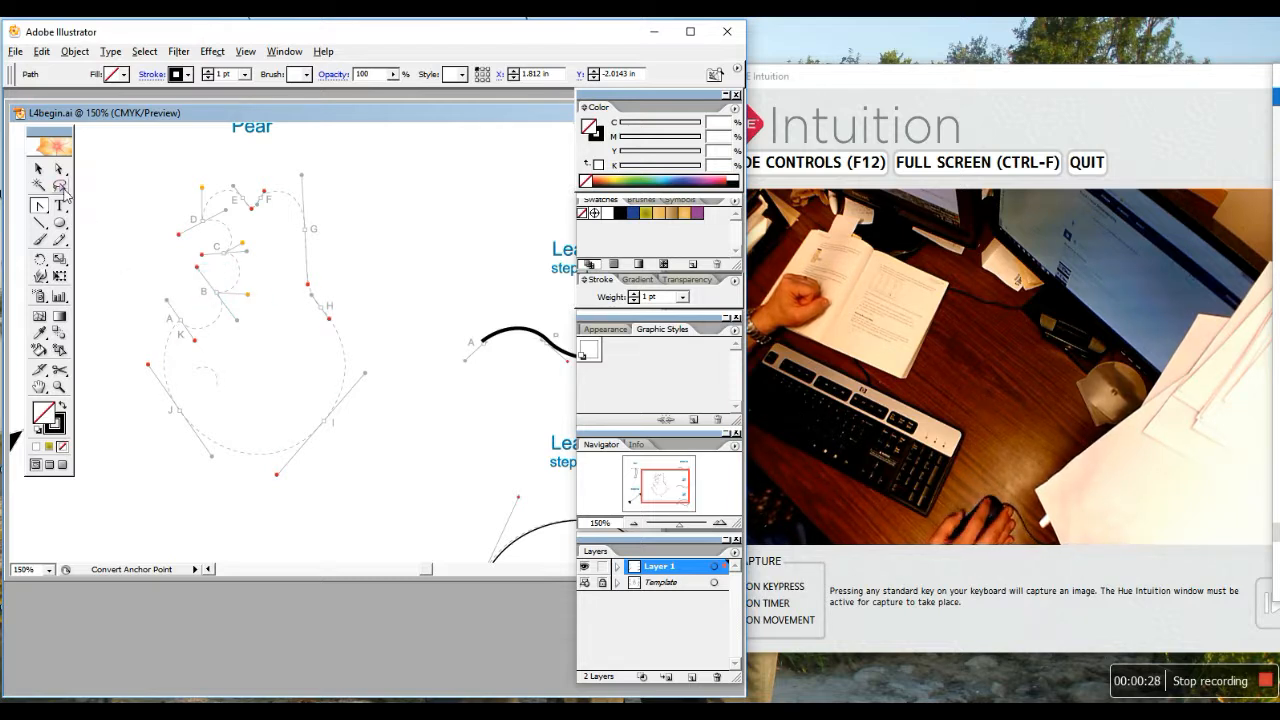
pyautogui.moveTo(38, 210); pyautogui.dragTo(56, 210)
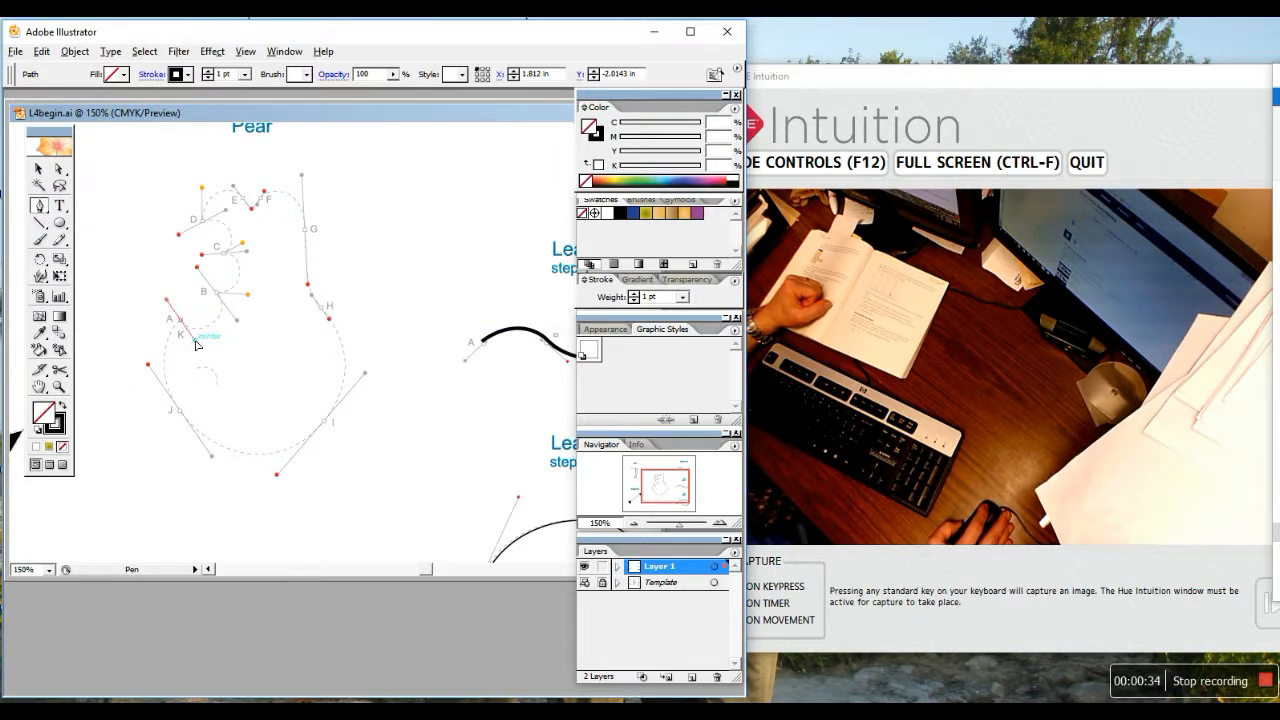
pyautogui.click(197, 344)
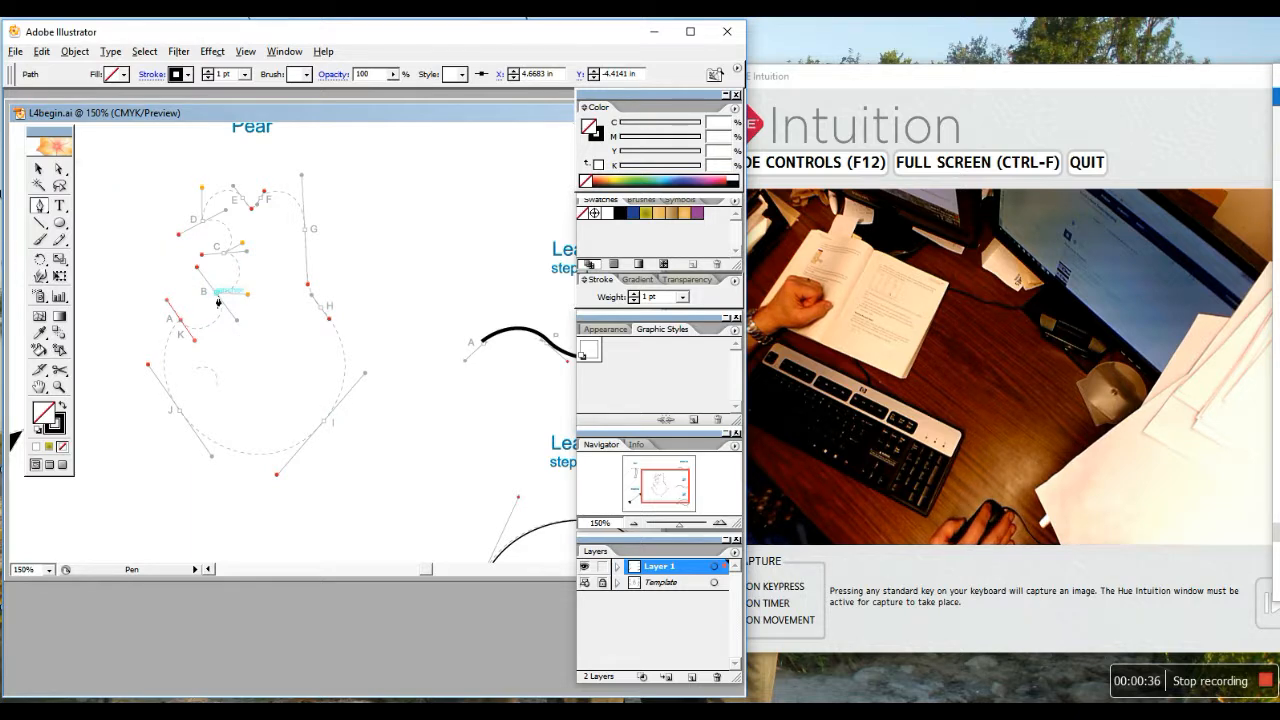
pyautogui.moveTo(218, 297); pyautogui.dragTo(198, 275)
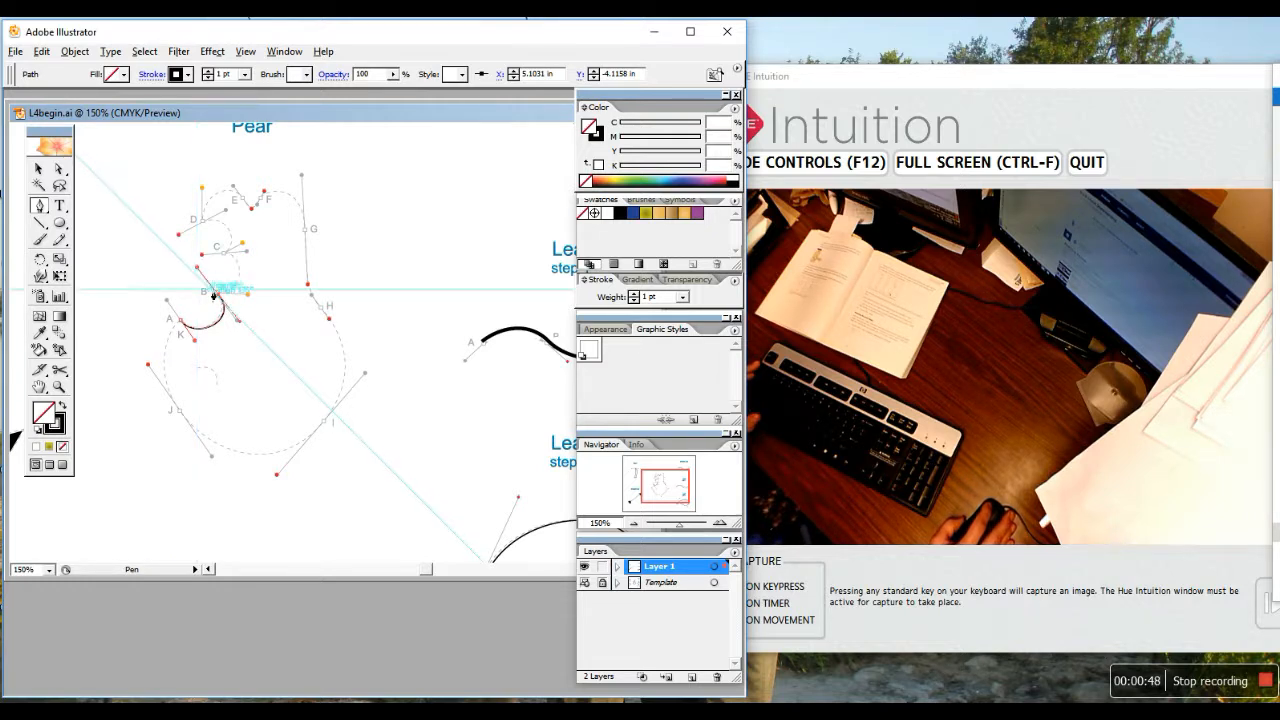
pyautogui.press('alt')
# Dismiss the anchor warning, break the handle at B, and add points C and corner D
pyautogui.keyDown('alt'); pyautogui.click(218, 297); pyautogui.keyUp('alt')
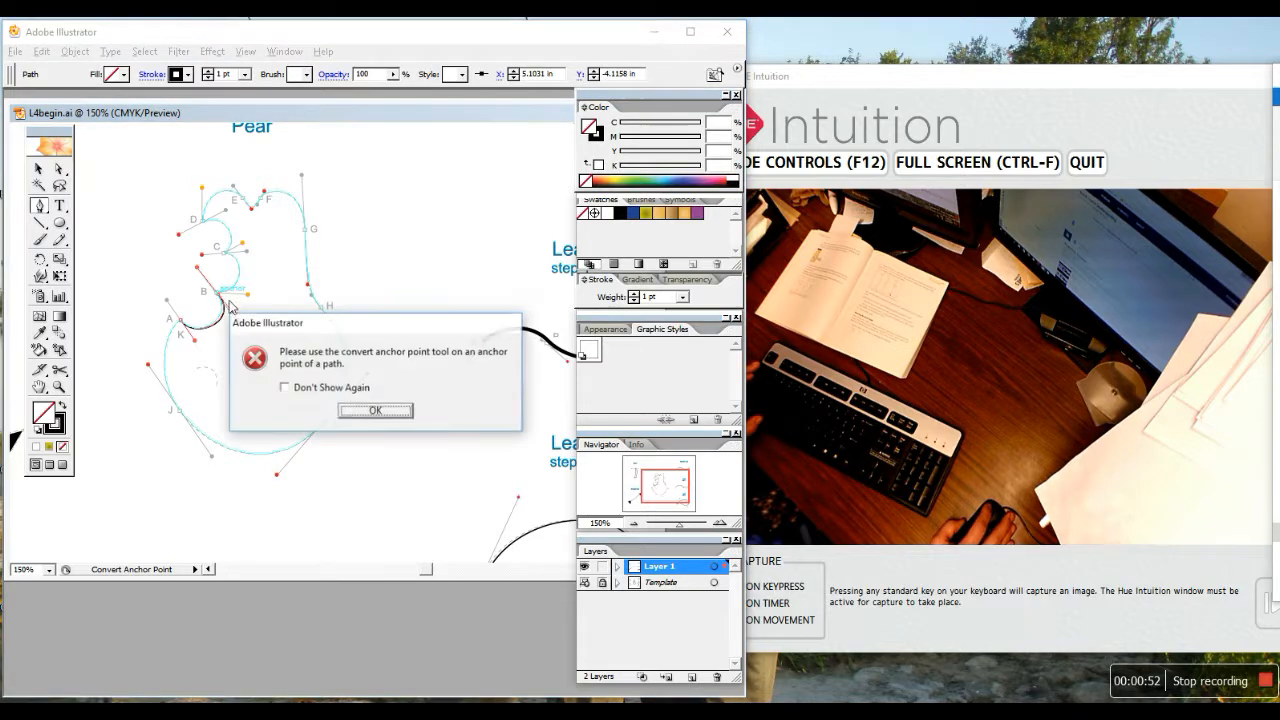
pyautogui.press('Return')
pyautogui.press('alt')
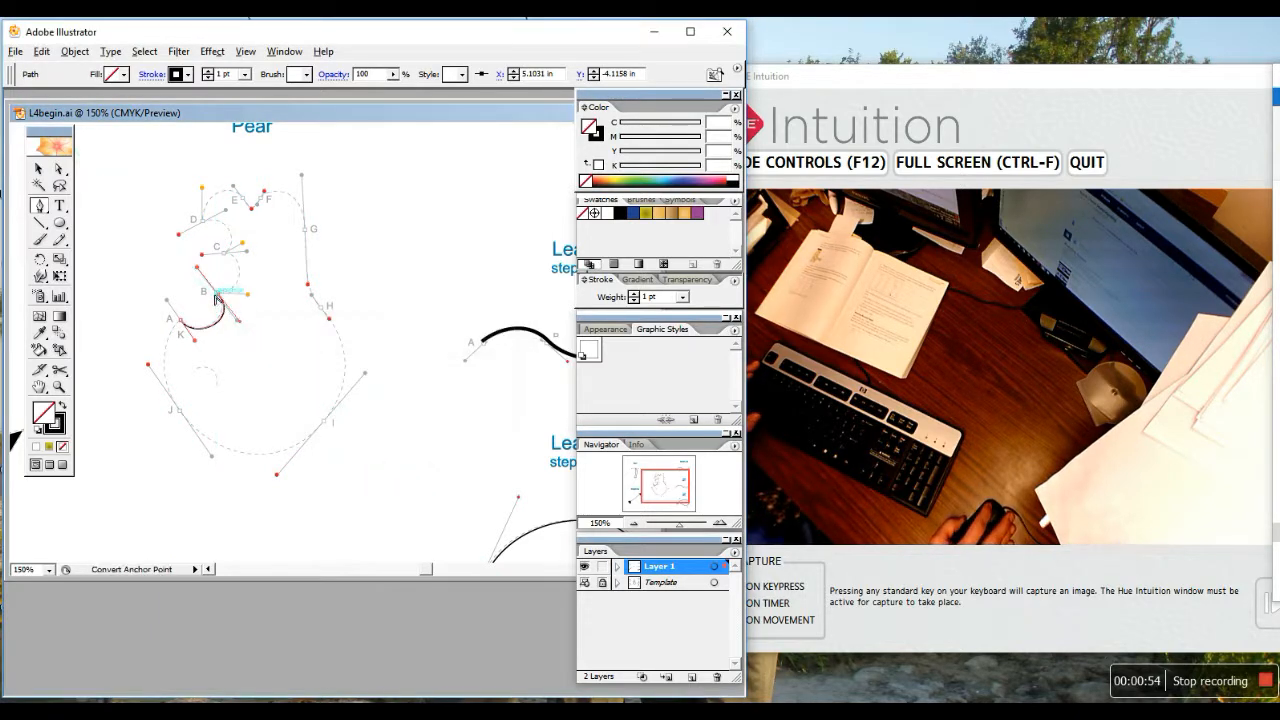
pyautogui.press('alt')
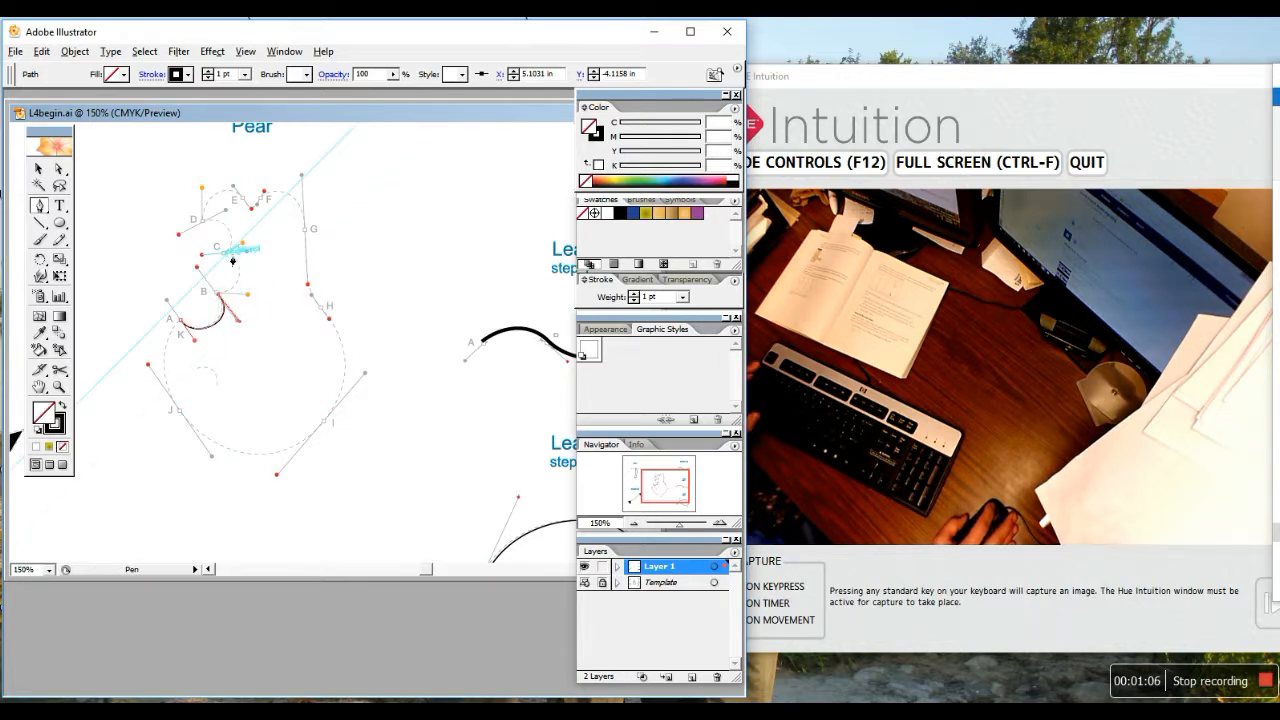
pyautogui.moveTo(225, 256); pyautogui.dragTo(206, 258)
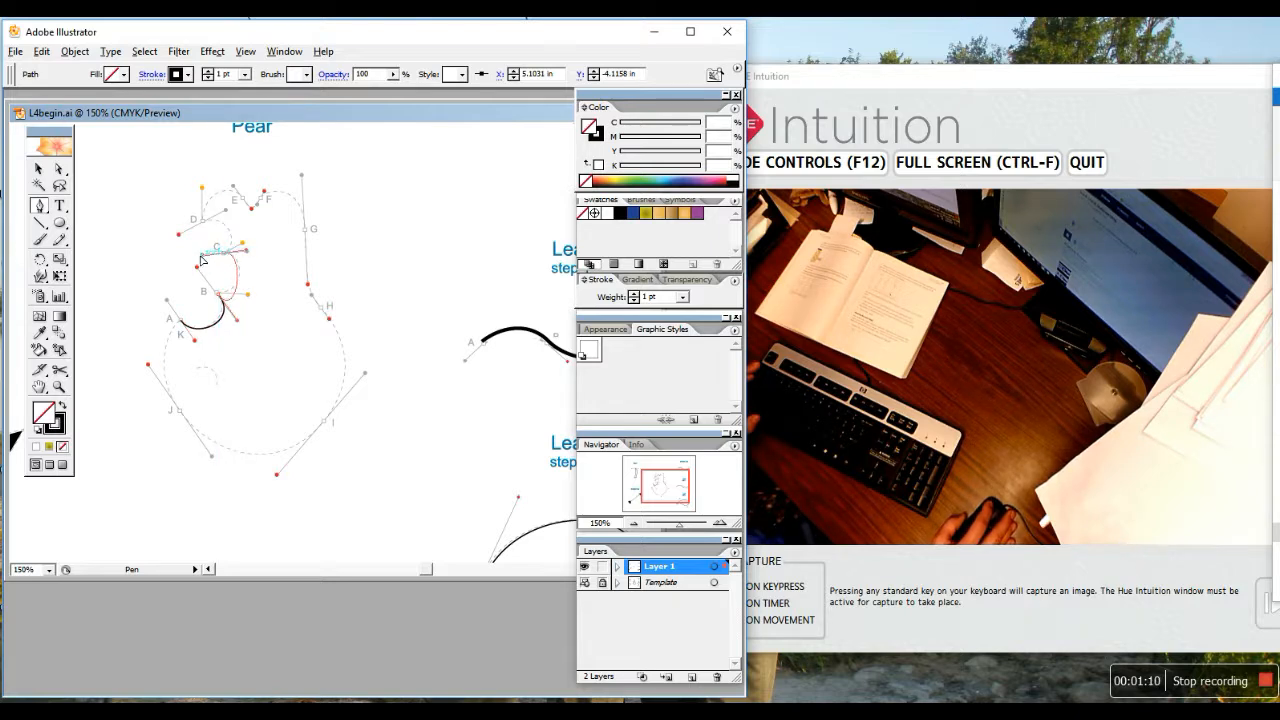
pyautogui.moveTo(200, 258); pyautogui.dragTo(228, 260)
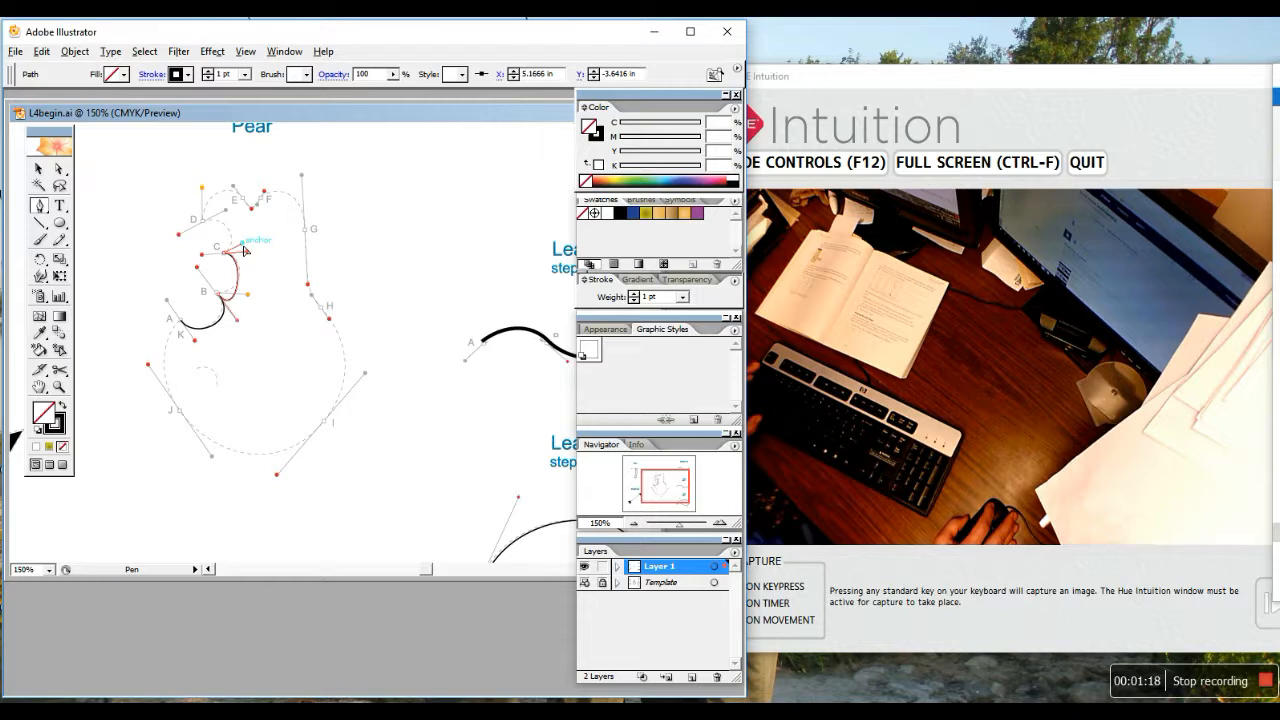
pyautogui.moveTo(203, 221); pyautogui.dragTo(178, 234)
pyautogui.click(207, 228)
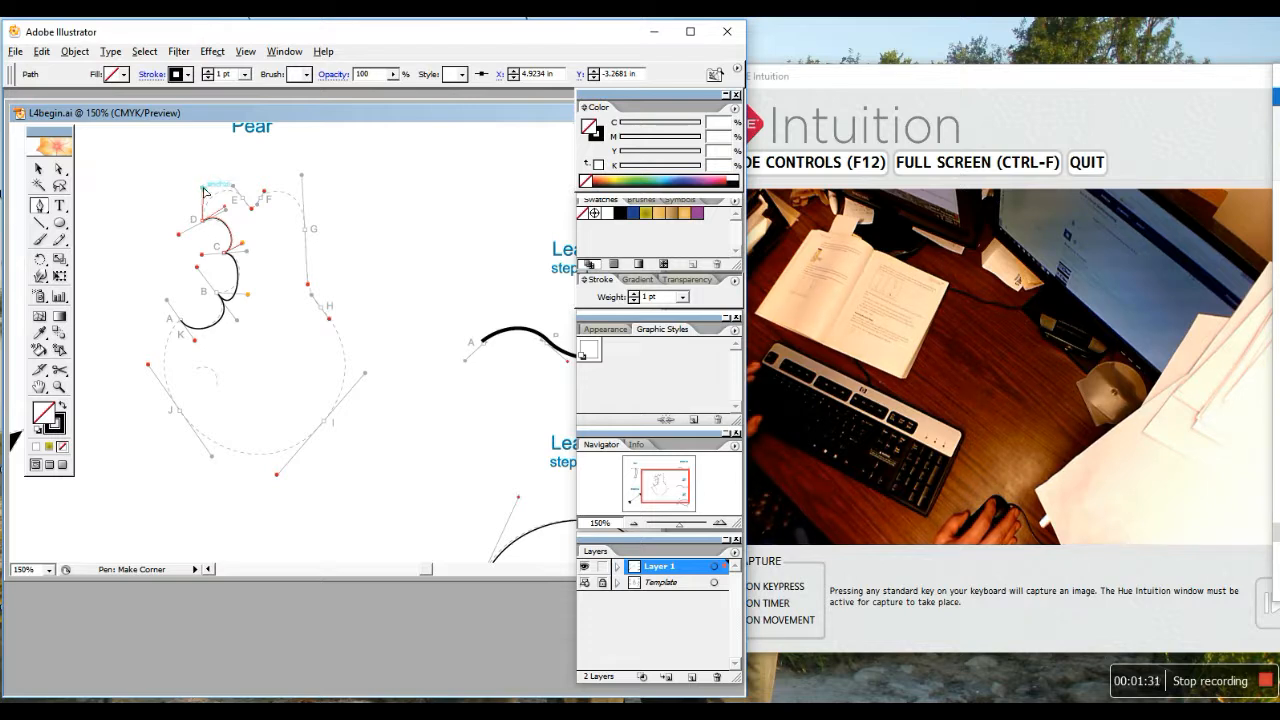
pyautogui.moveTo(202, 190); pyautogui.dragTo(263, 190)
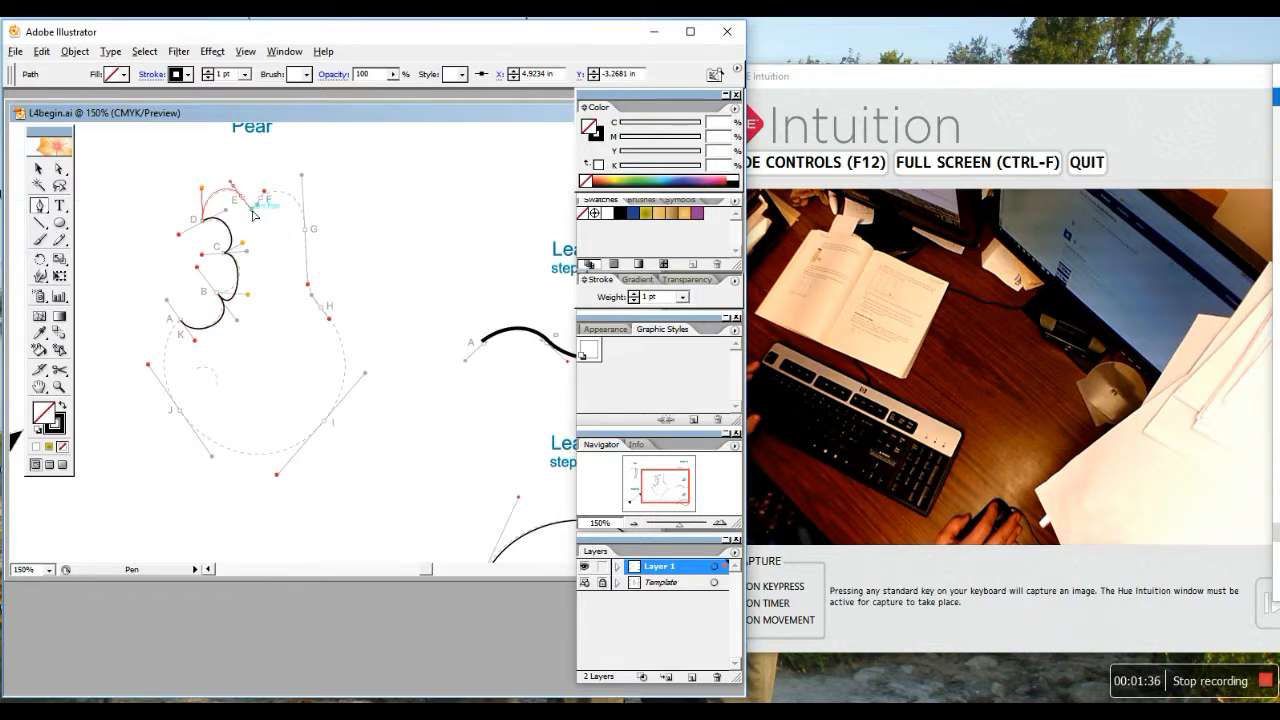
# Continue the pear through E, G, H, I and J, closing at the start as a corner
pyautogui.moveTo(252, 210); pyautogui.dragTo(267, 191)
pyautogui.moveTo(308, 237); pyautogui.dragTo(309, 282)
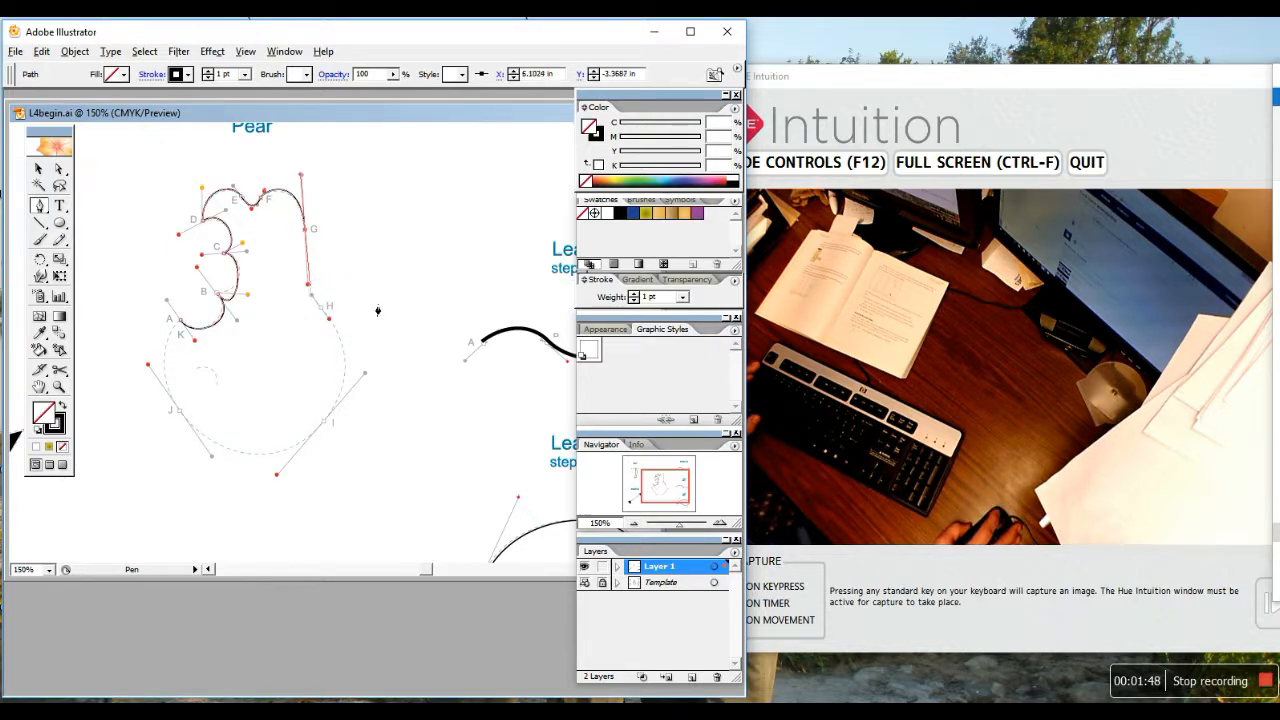
pyautogui.moveTo(322, 309); pyautogui.dragTo(331, 323)
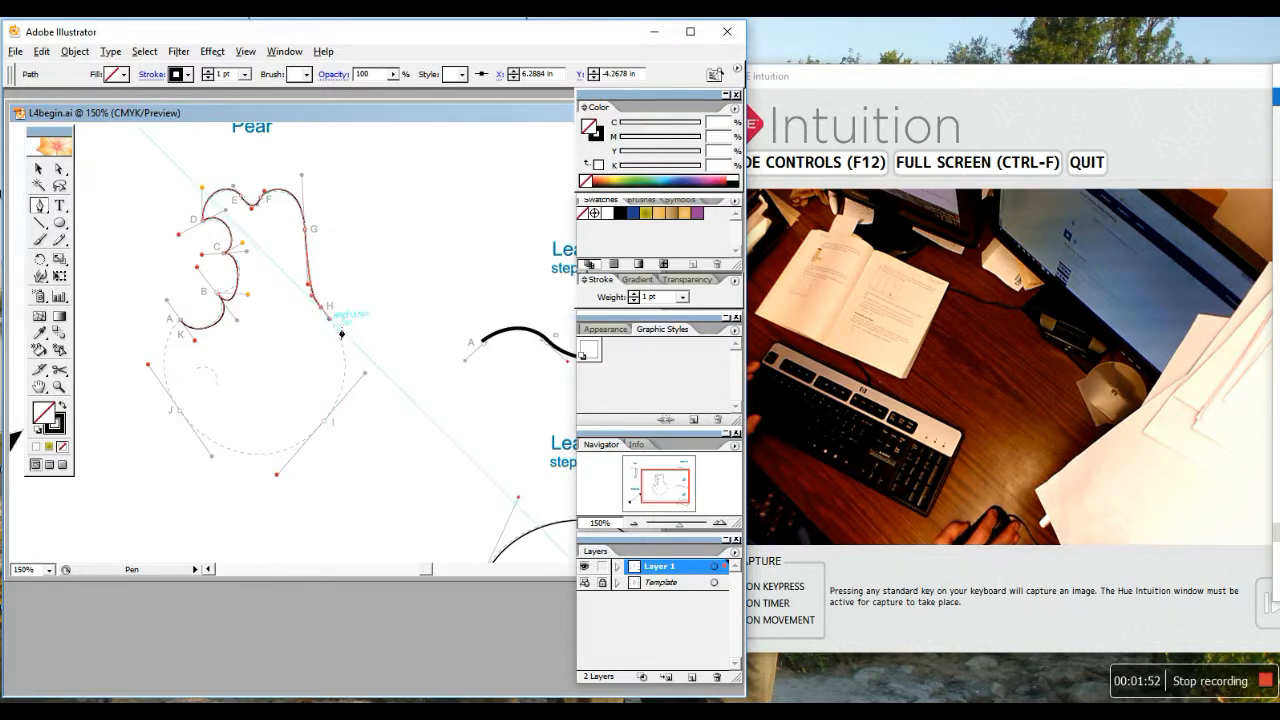
pyautogui.moveTo(326, 429); pyautogui.dragTo(279, 485)
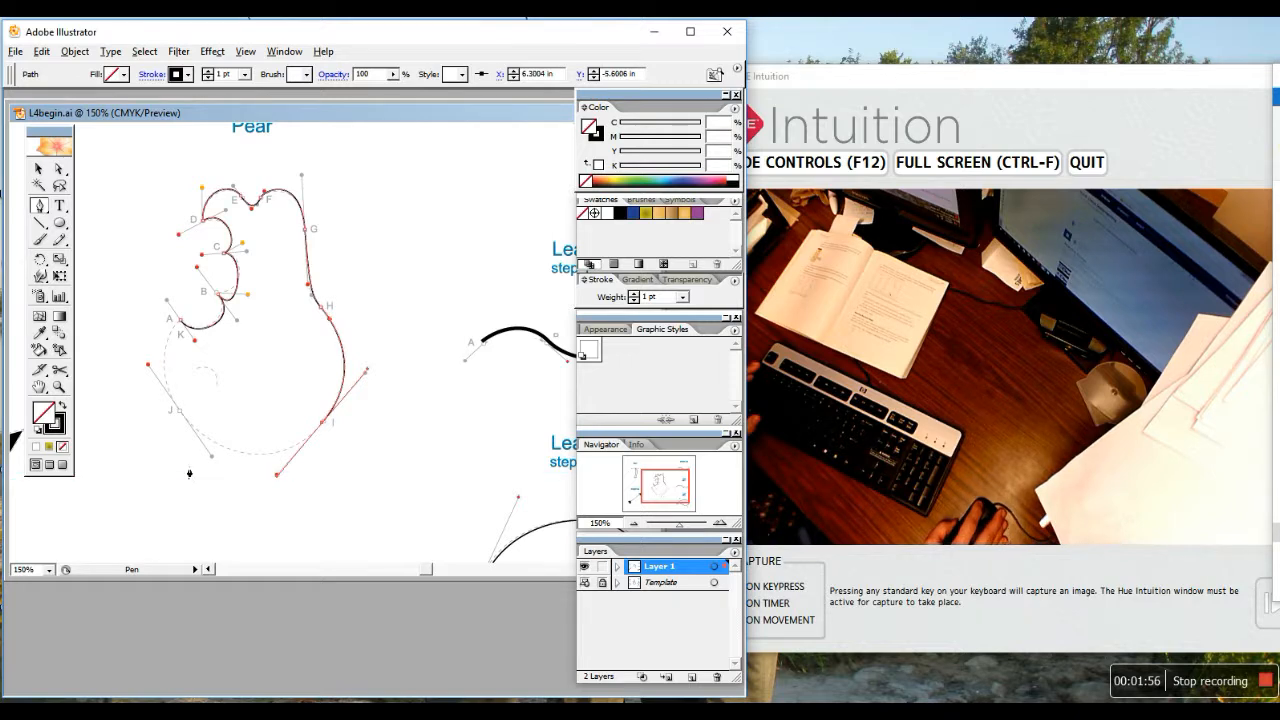
pyautogui.moveTo(178, 409); pyautogui.dragTo(147, 363)
pyautogui.click(182, 322)
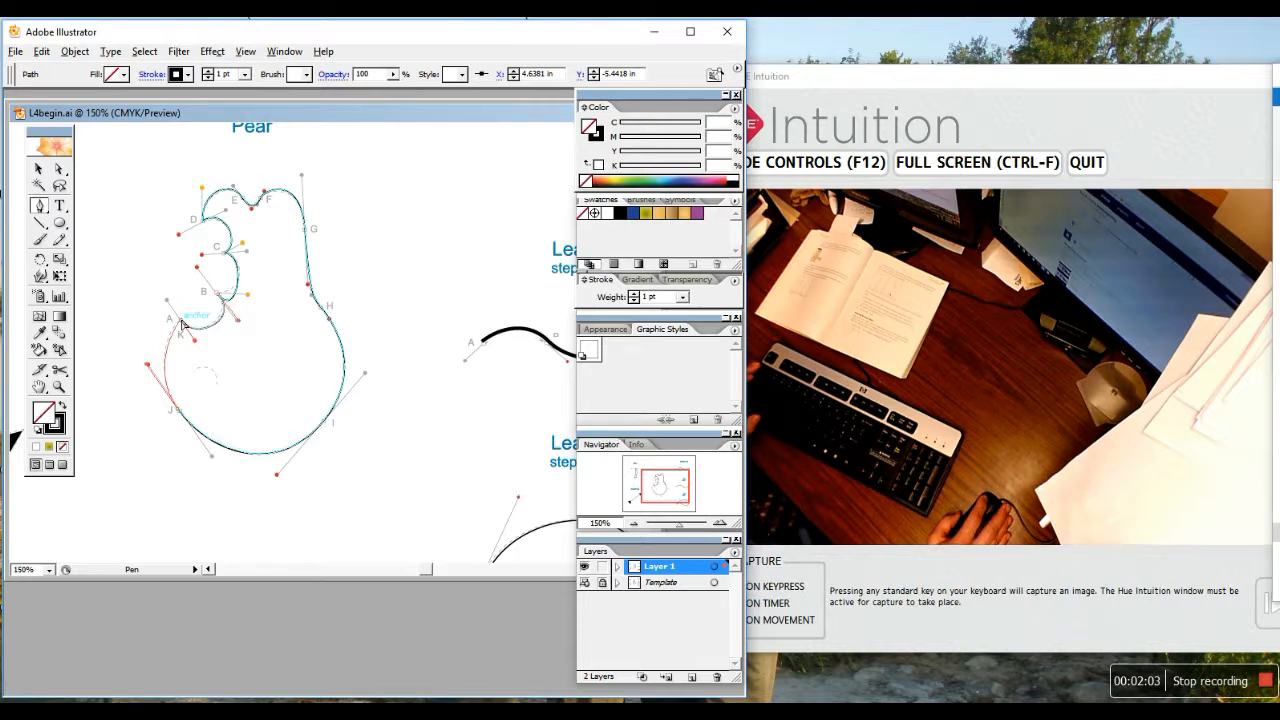
pyautogui.moveTo(183, 326); pyautogui.dragTo(196, 345)
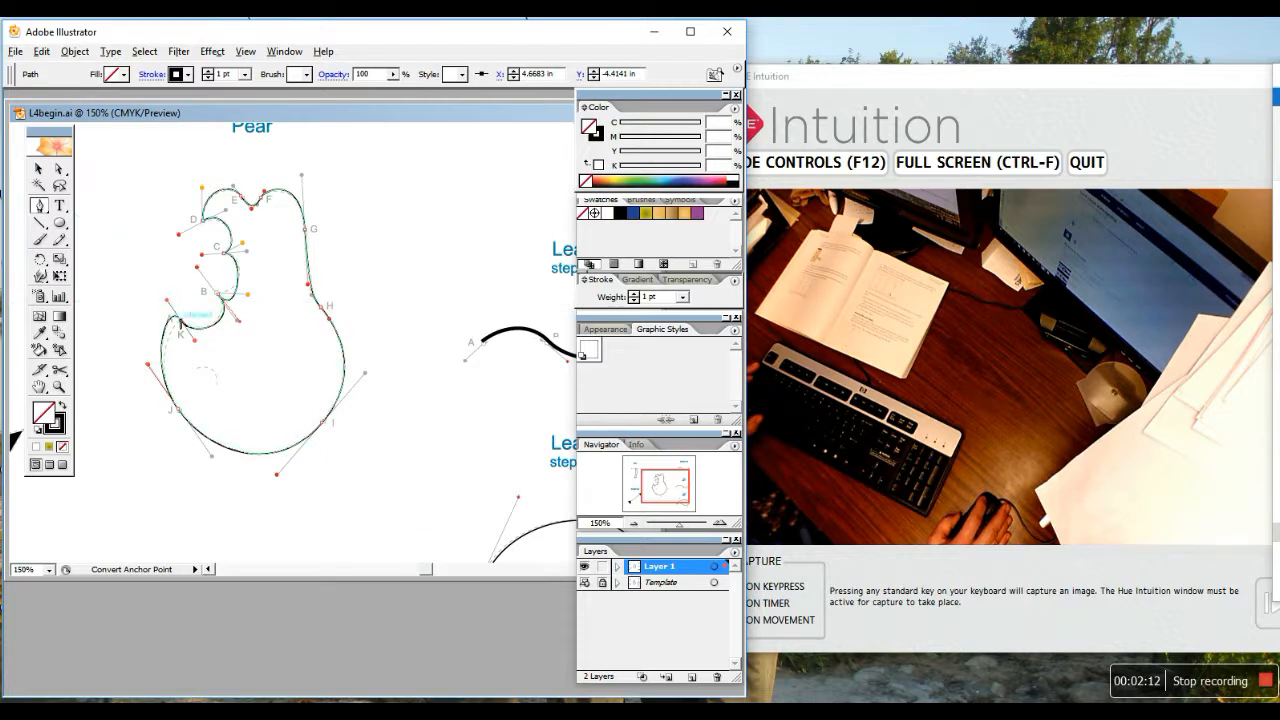
pyautogui.keyDown('alt'); pyautogui.click(182, 321); pyautogui.keyUp('alt')
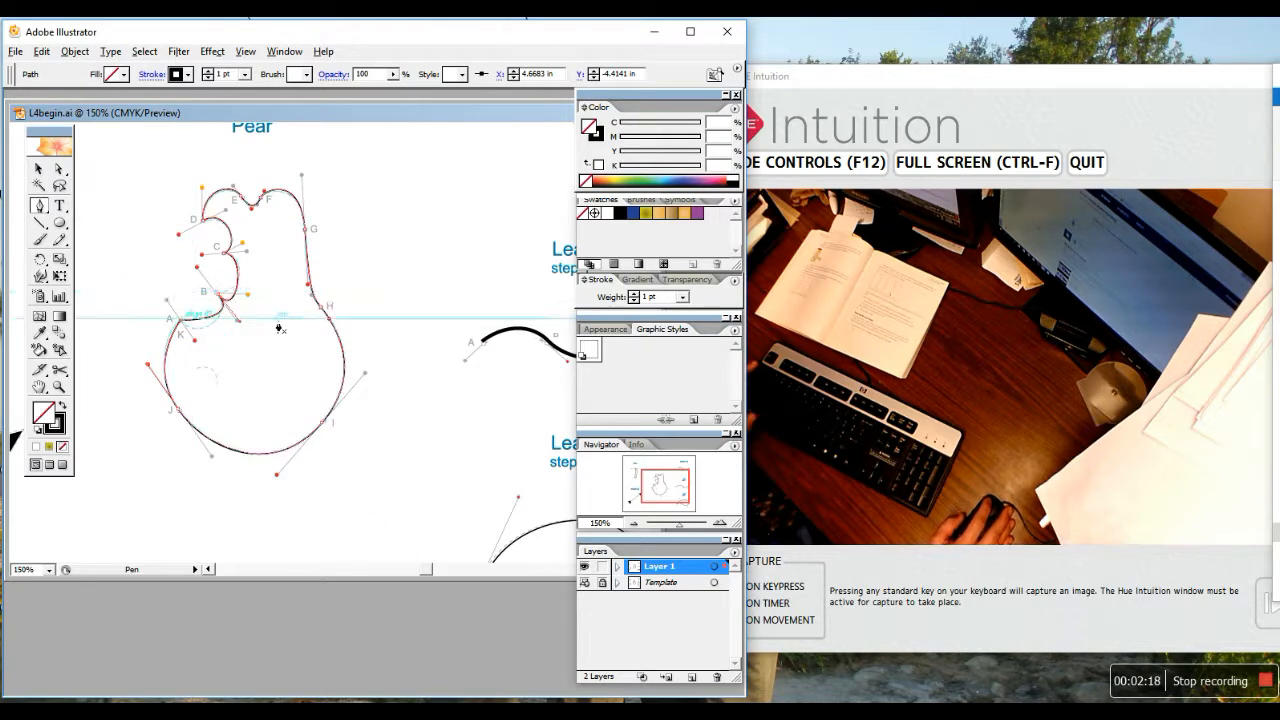
pyautogui.click(60, 168)
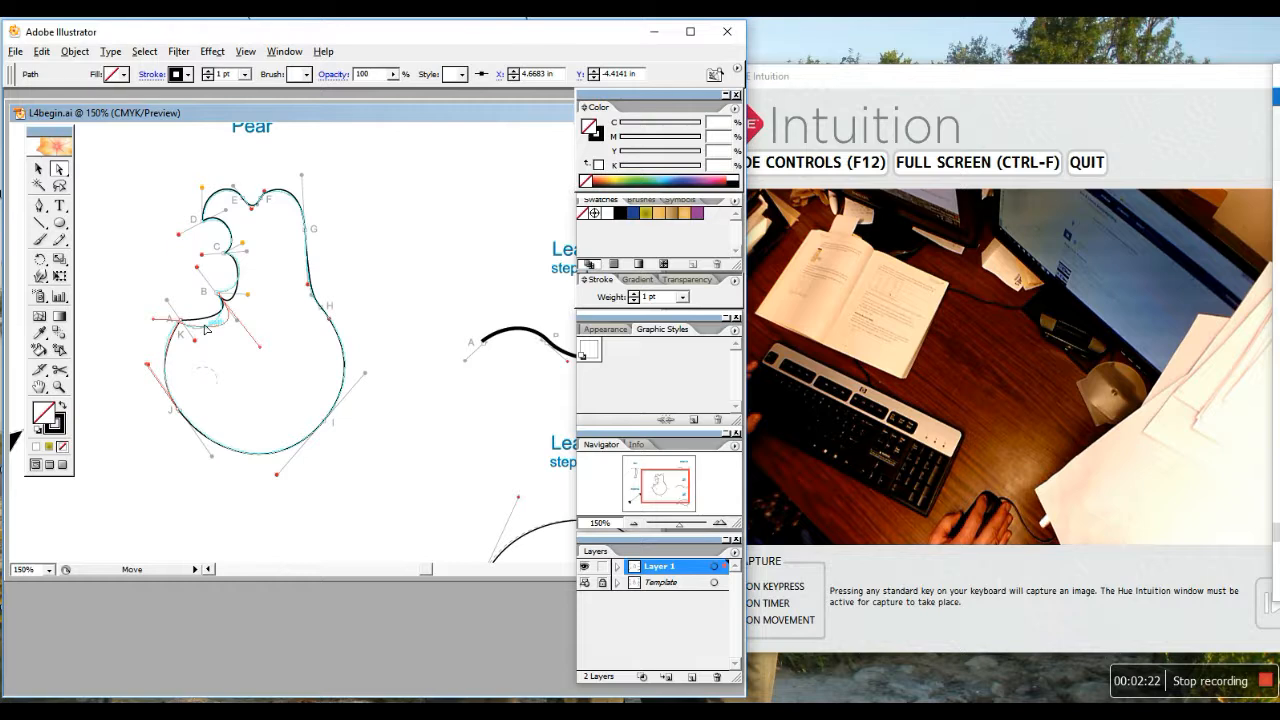
# Drag anchors and handles near A, B and F/G to match the pear template's curves
pyautogui.moveTo(155, 321); pyautogui.dragTo(250, 302)
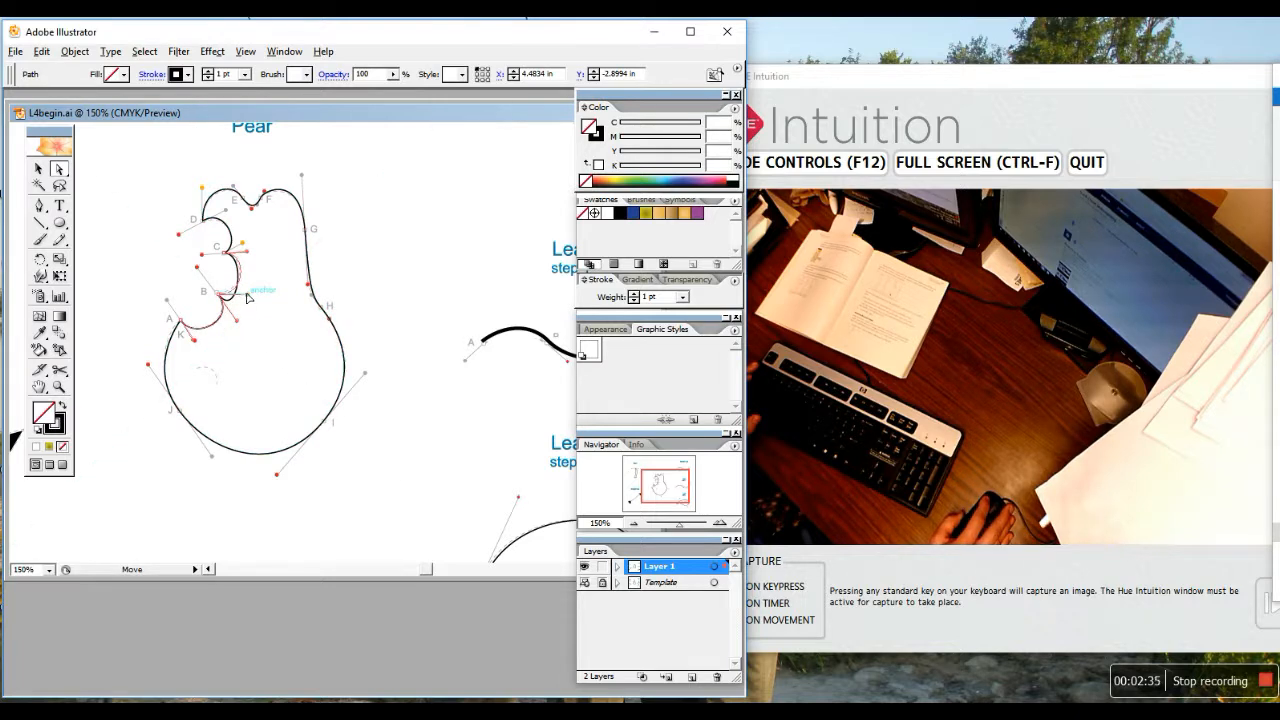
pyautogui.moveTo(250, 298); pyautogui.dragTo(236, 288)
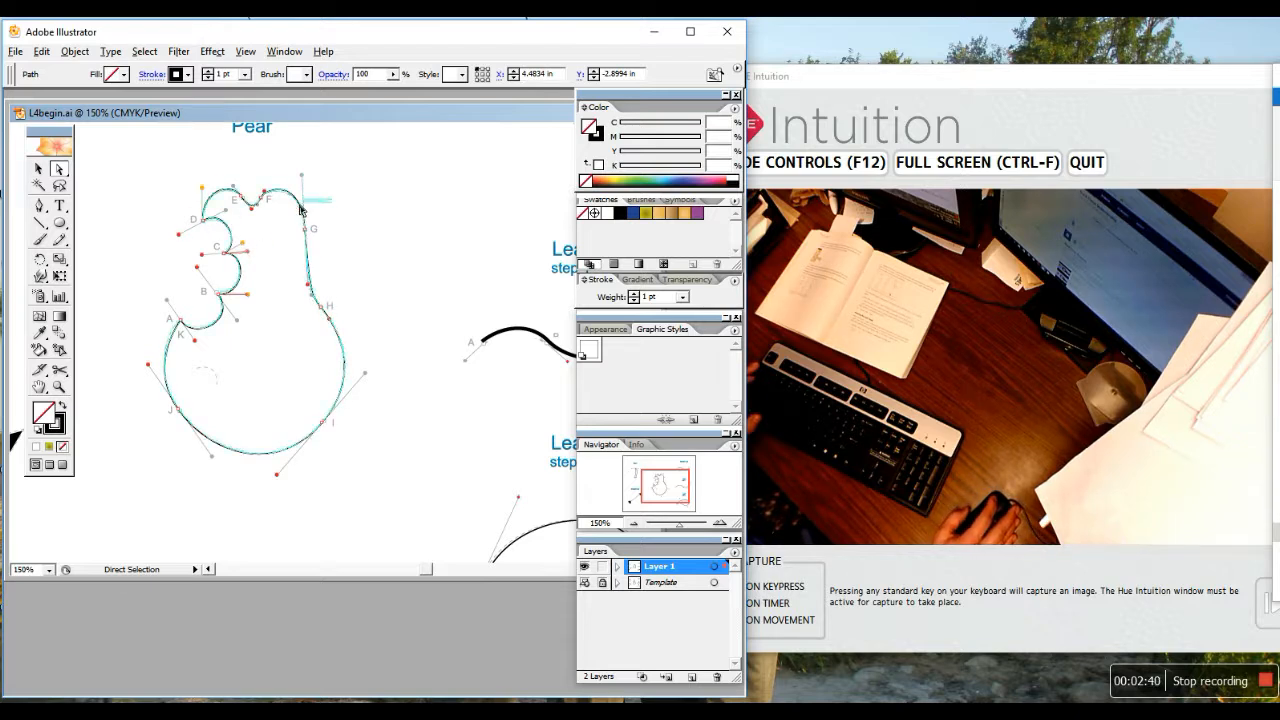
pyautogui.moveTo(300, 202); pyautogui.dragTo(306, 218)
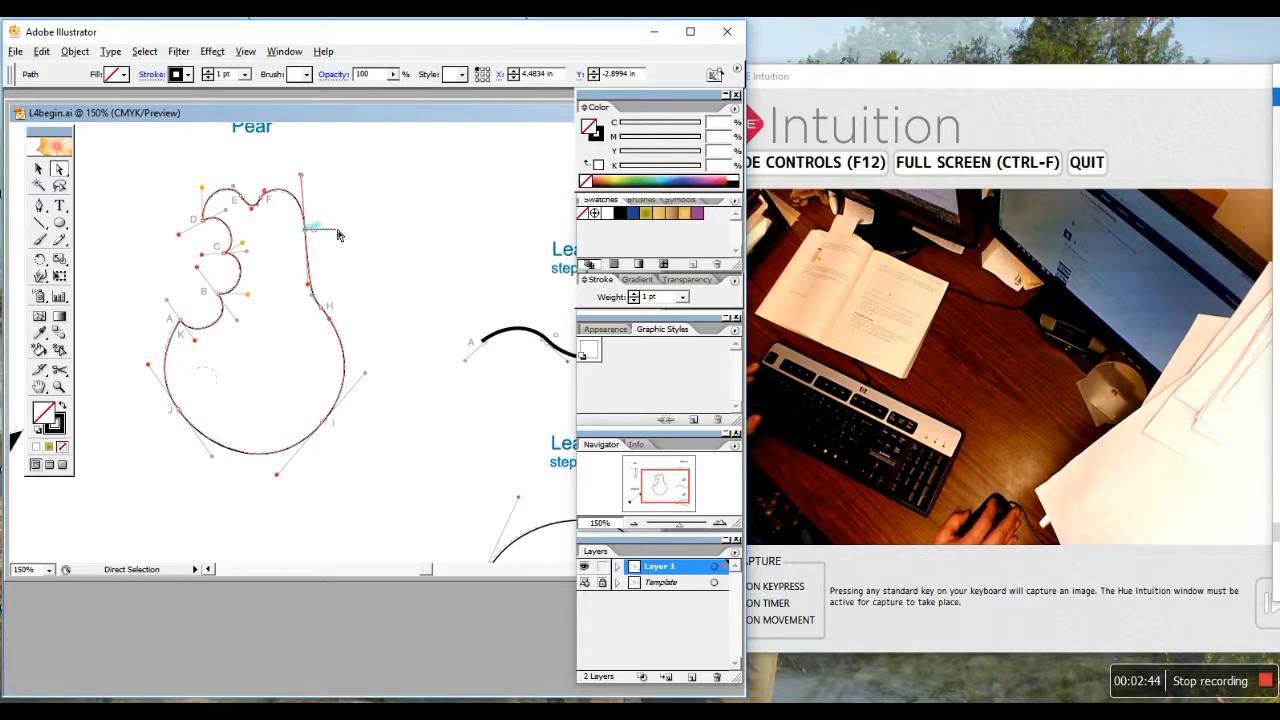
pyautogui.moveTo(307, 231); pyautogui.dragTo(308, 232)
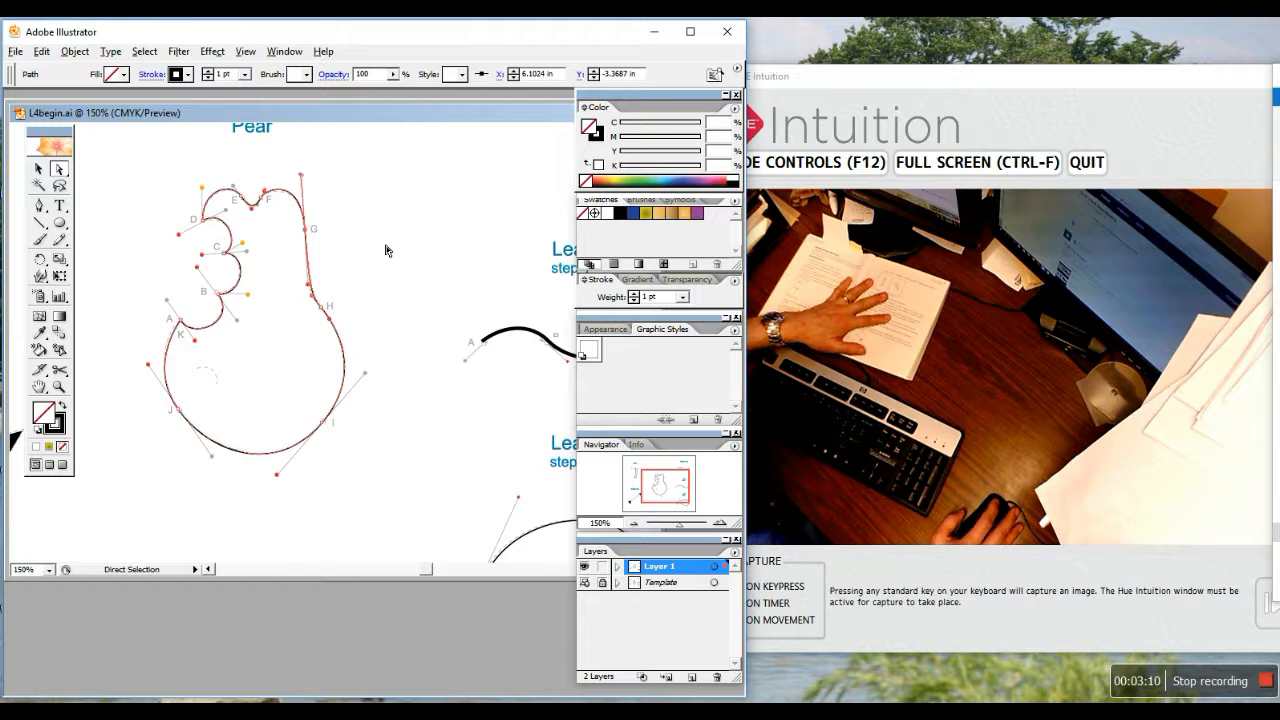
# Marquee-select the practice Curved Line and Leaf paths and delete them
pyautogui.moveTo(668, 497); pyautogui.dragTo(687, 487)
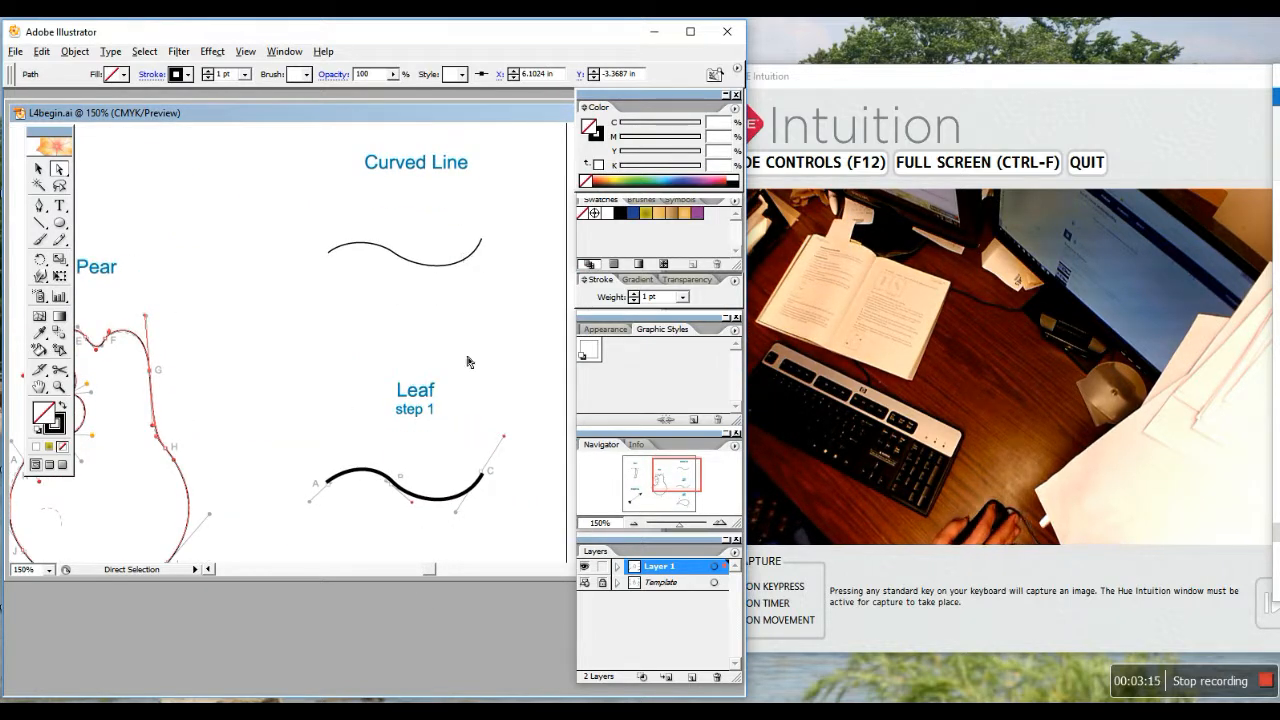
pyautogui.click(40, 170)
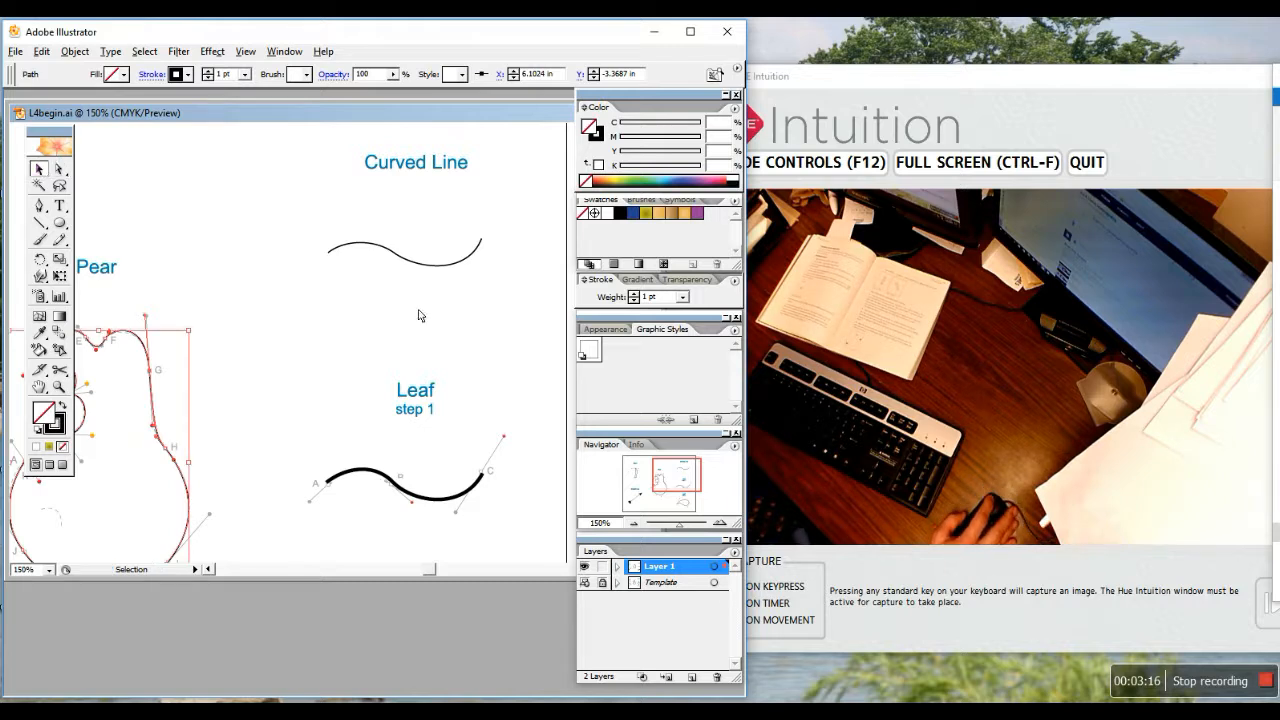
pyautogui.moveTo(281, 188); pyautogui.dragTo(528, 558)
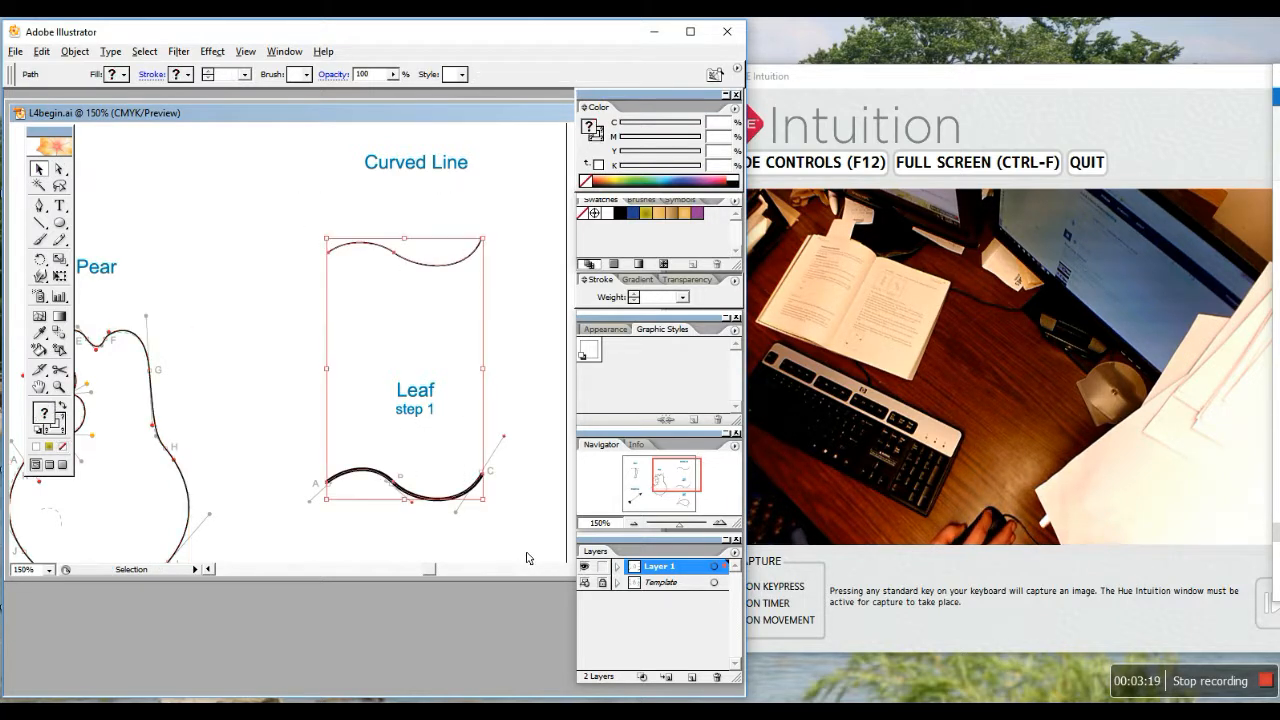
pyautogui.press('Delete')
# Move the view to the Stem drawing
pyautogui.scroll(-4, 525, 538)
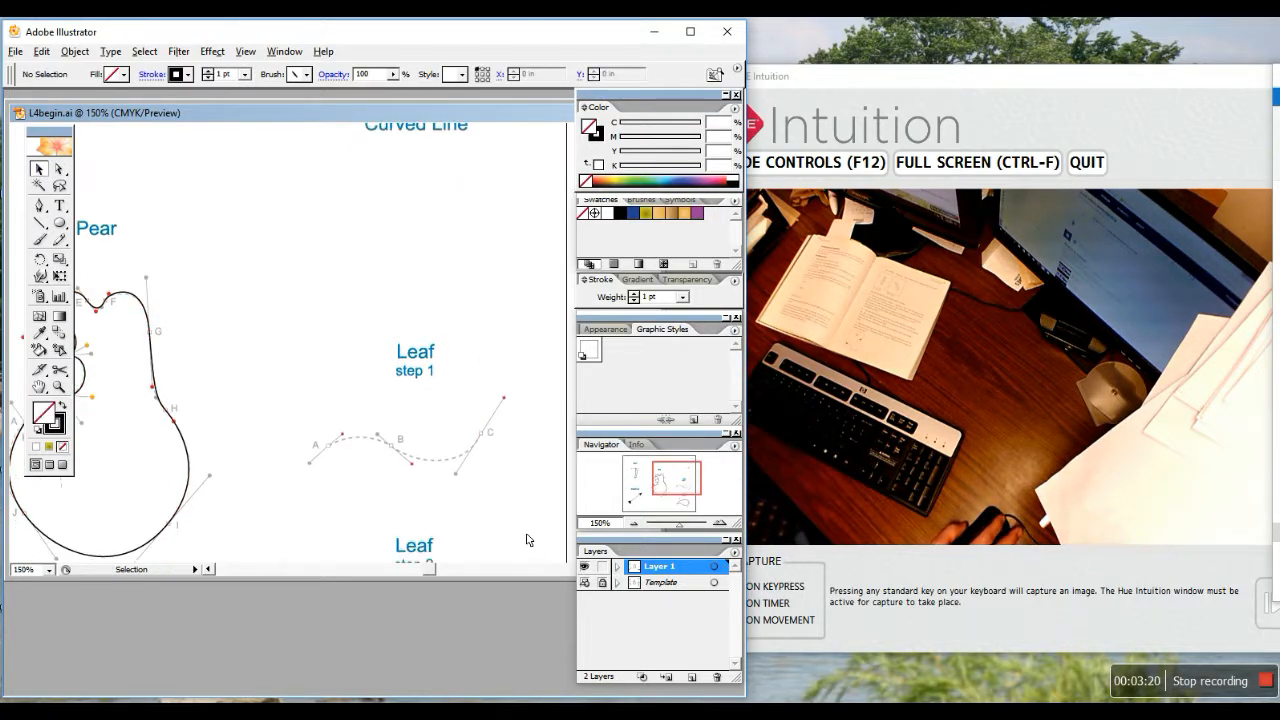
pyautogui.scroll(-4, 515, 533)
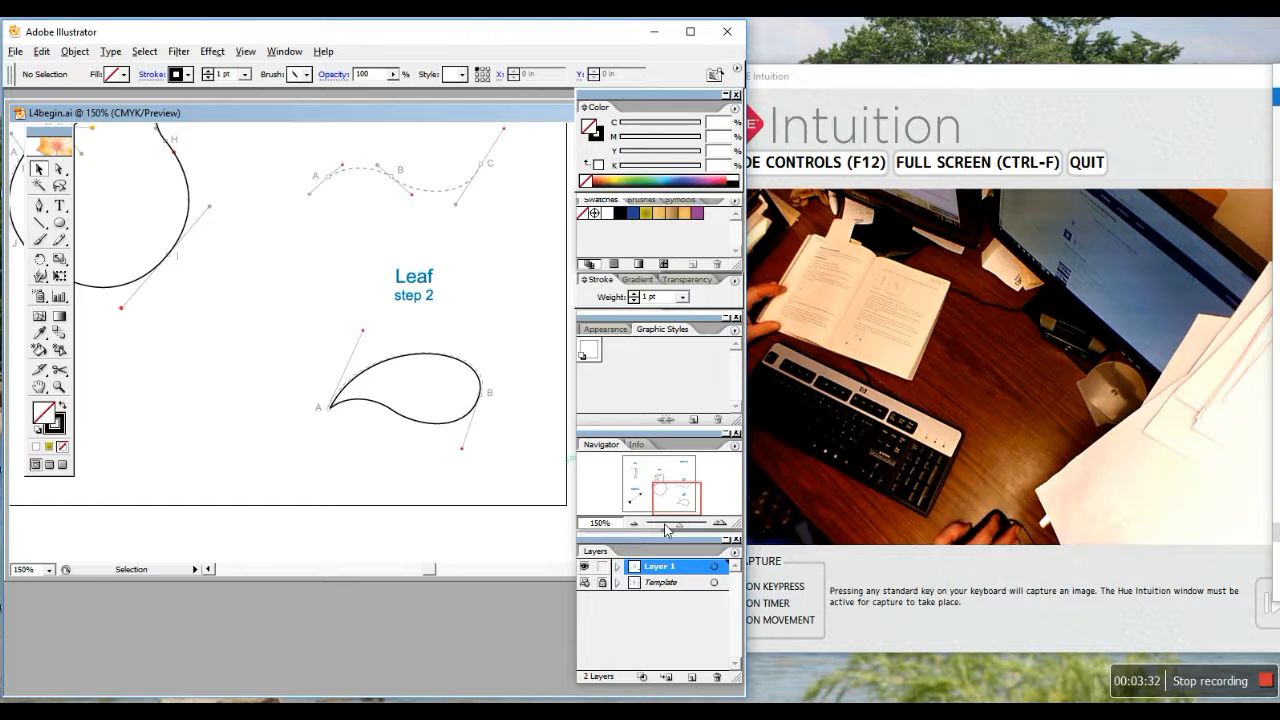
pyautogui.moveTo(681, 514); pyautogui.dragTo(650, 484)
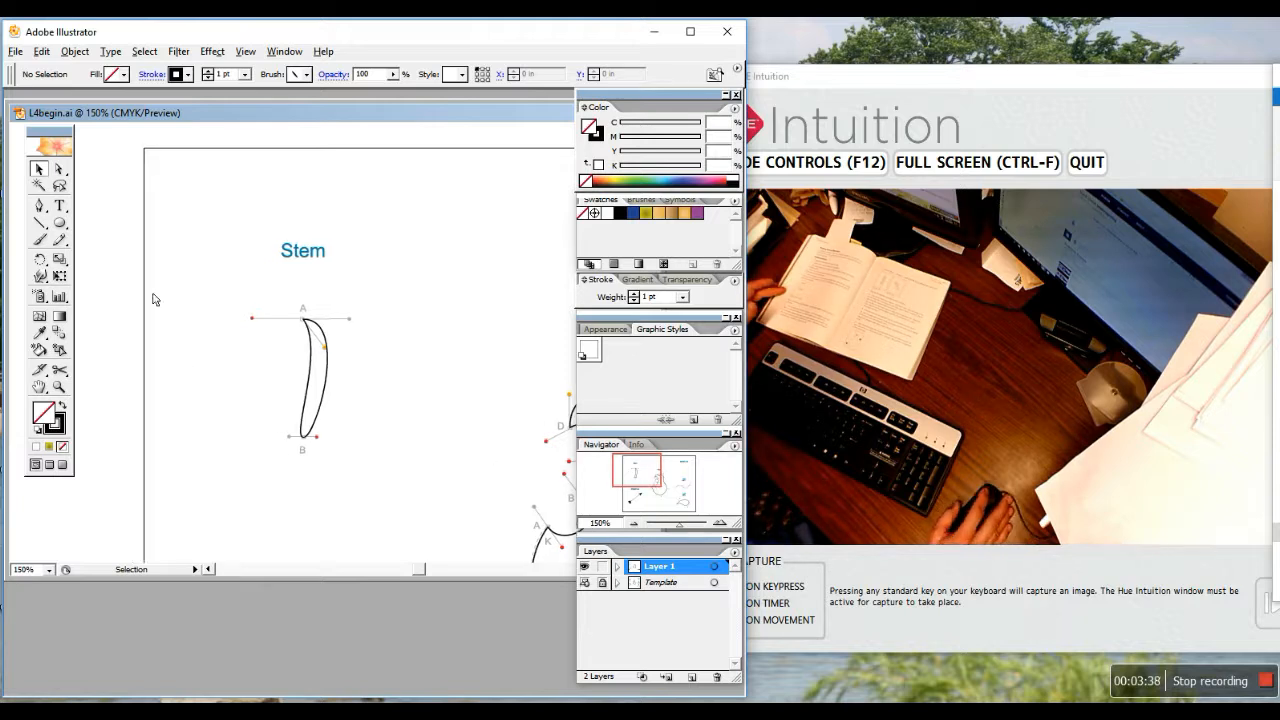
# Select the stem path and rotate it 45° with Object > Transform > Rotate
pyautogui.click(332, 395)
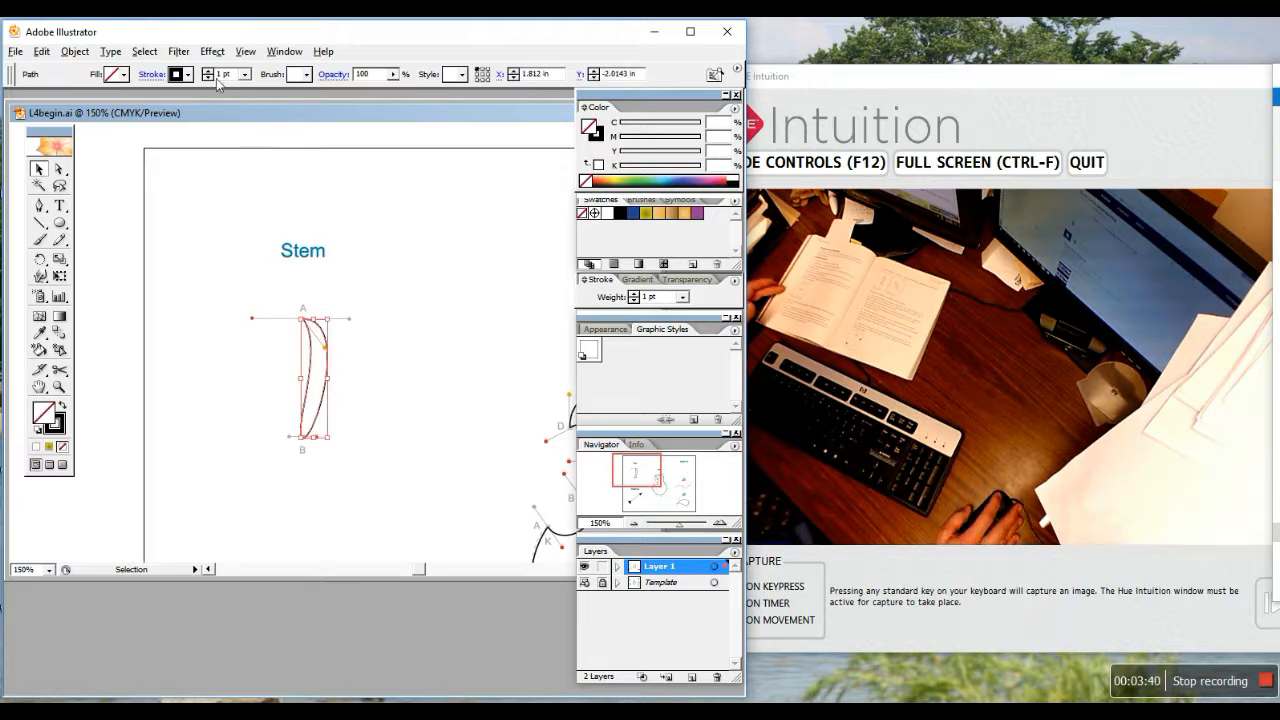
pyautogui.moveTo(162, 348)
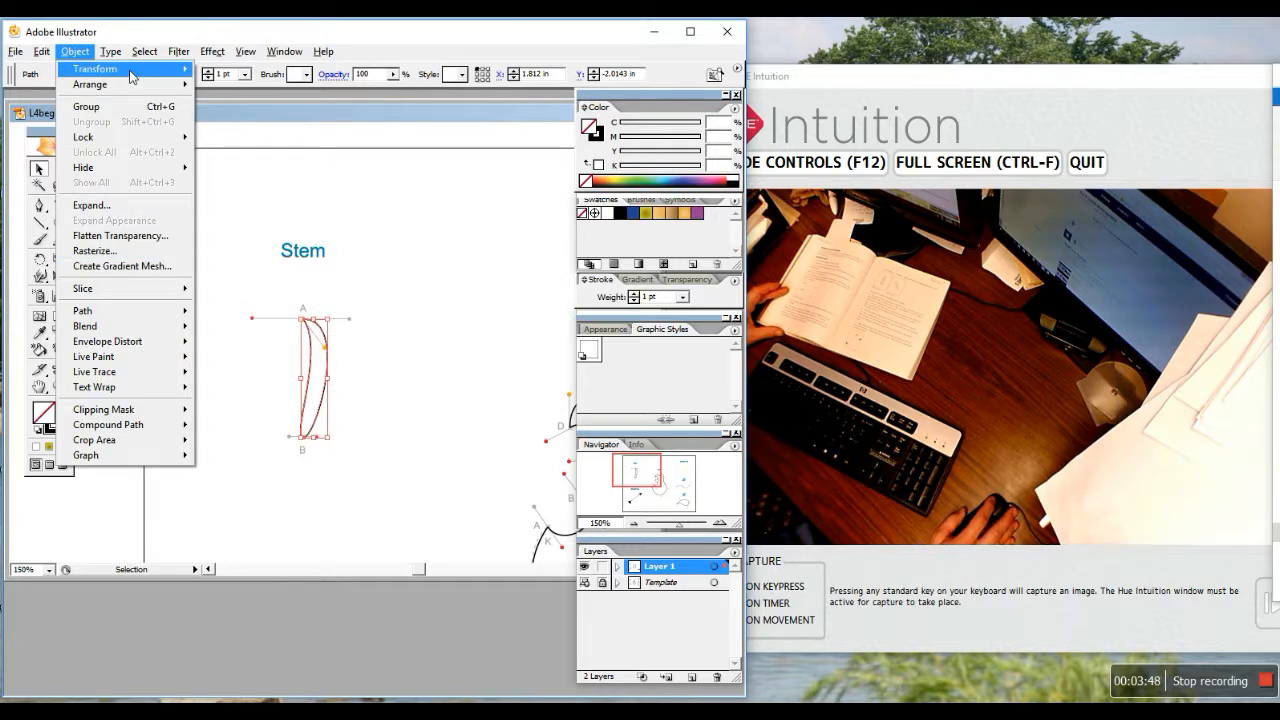
pyautogui.moveTo(130, 70)
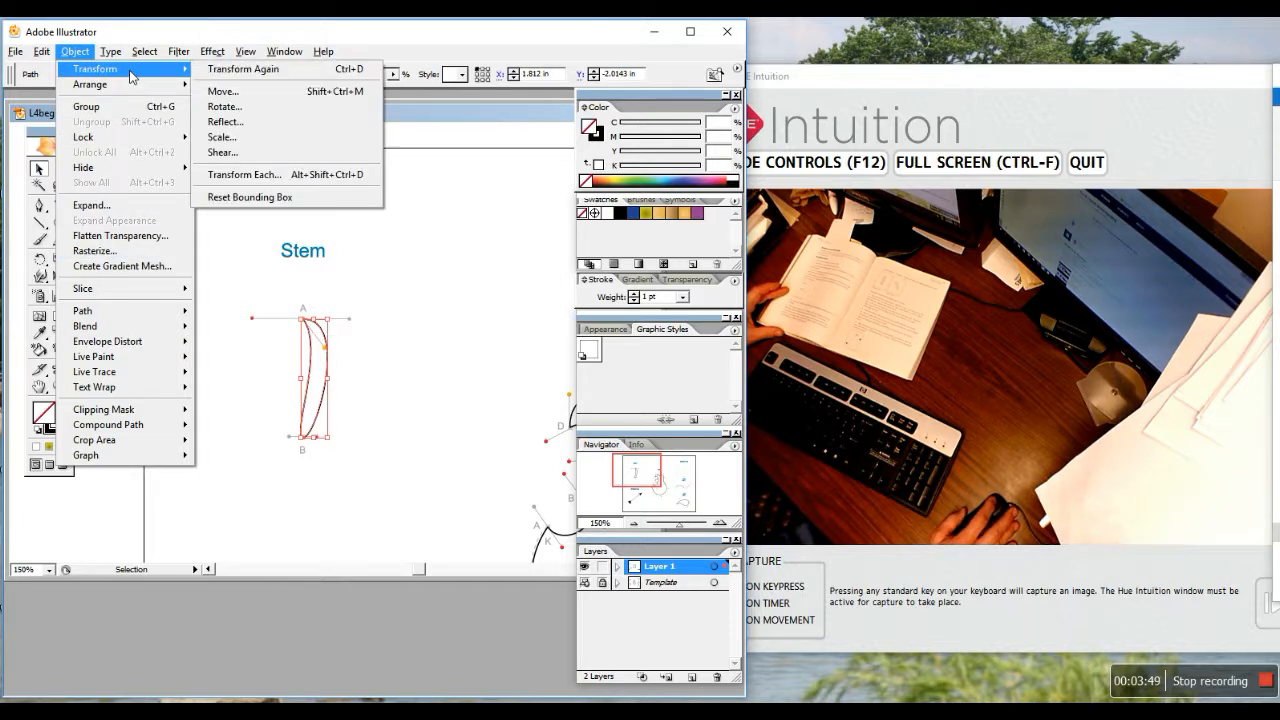
pyautogui.click(223, 107)
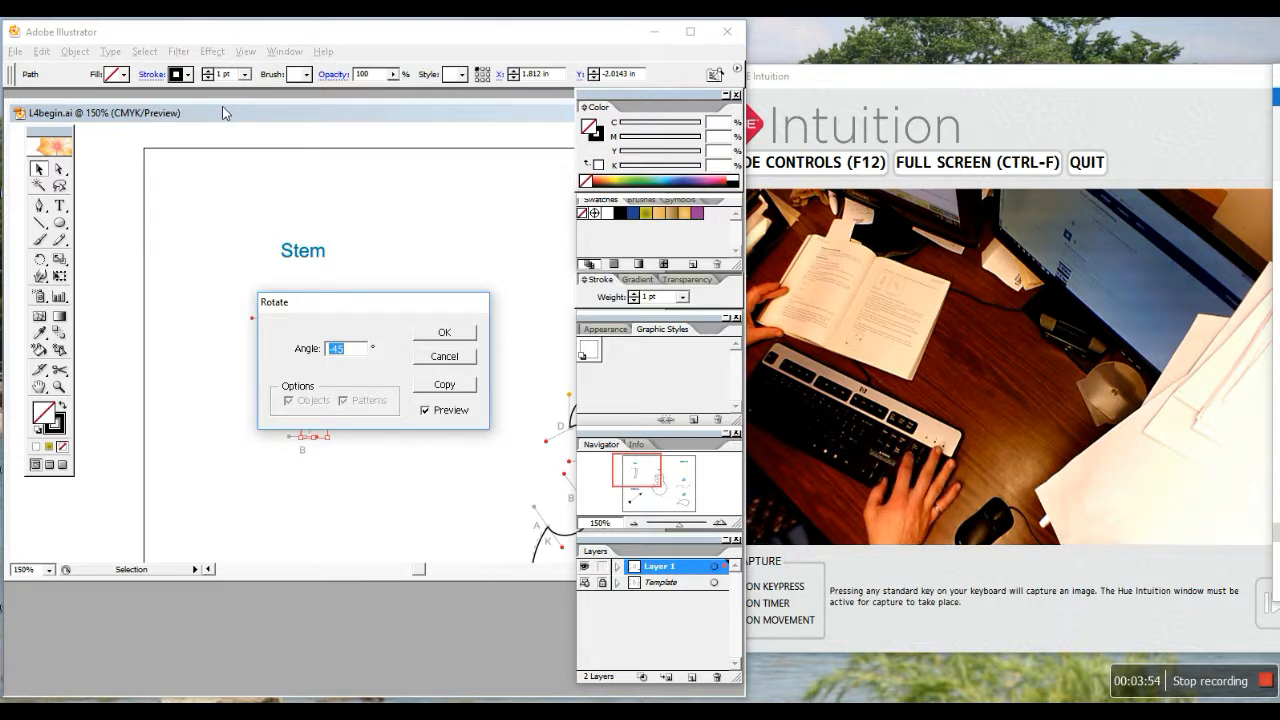
pyautogui.write('7')
pyautogui.press('BackSpace')
pyautogui.write('45')
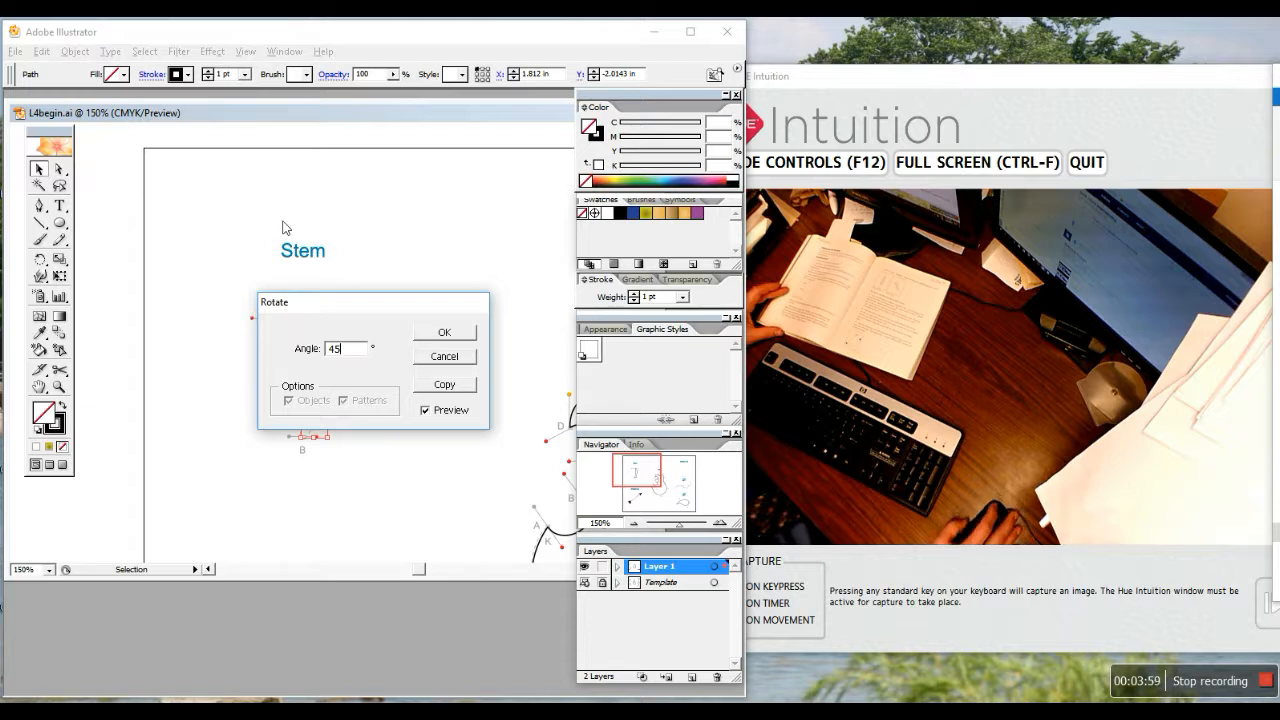
pyautogui.click(446, 334)
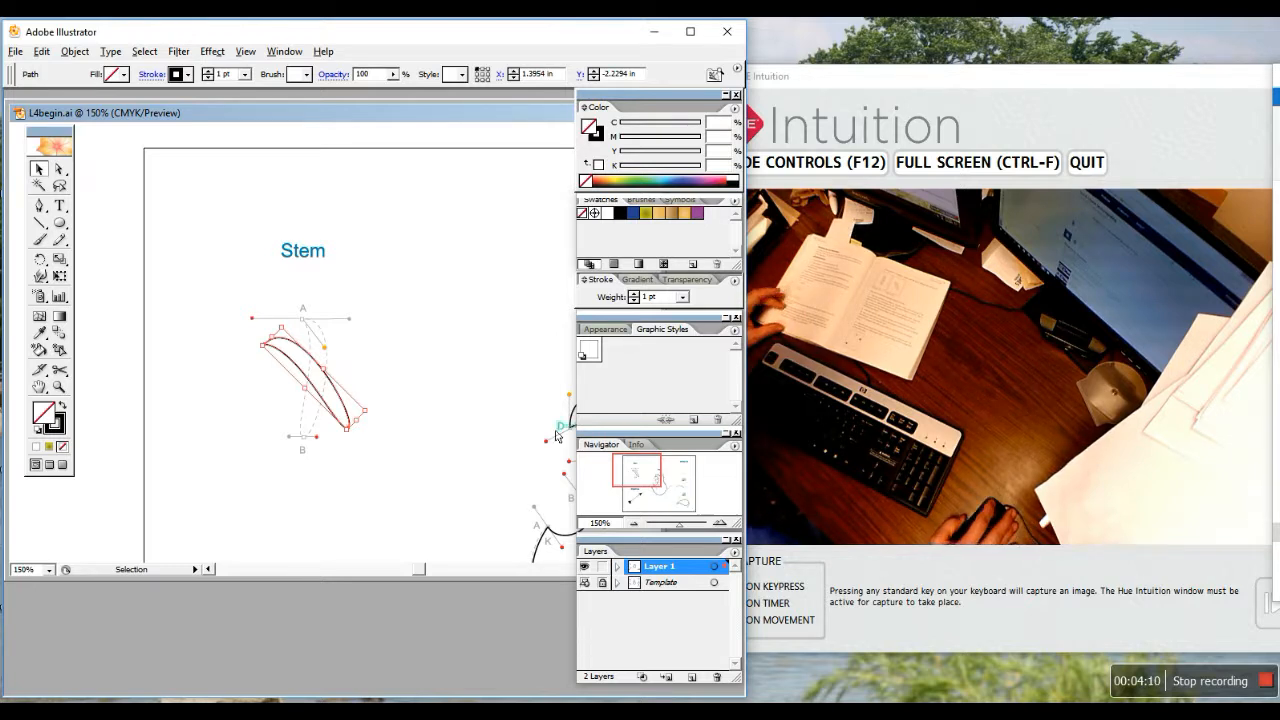
# Scale the stem uniformly to 50% and drag it onto the top of the pear
pyautogui.click(75, 51)
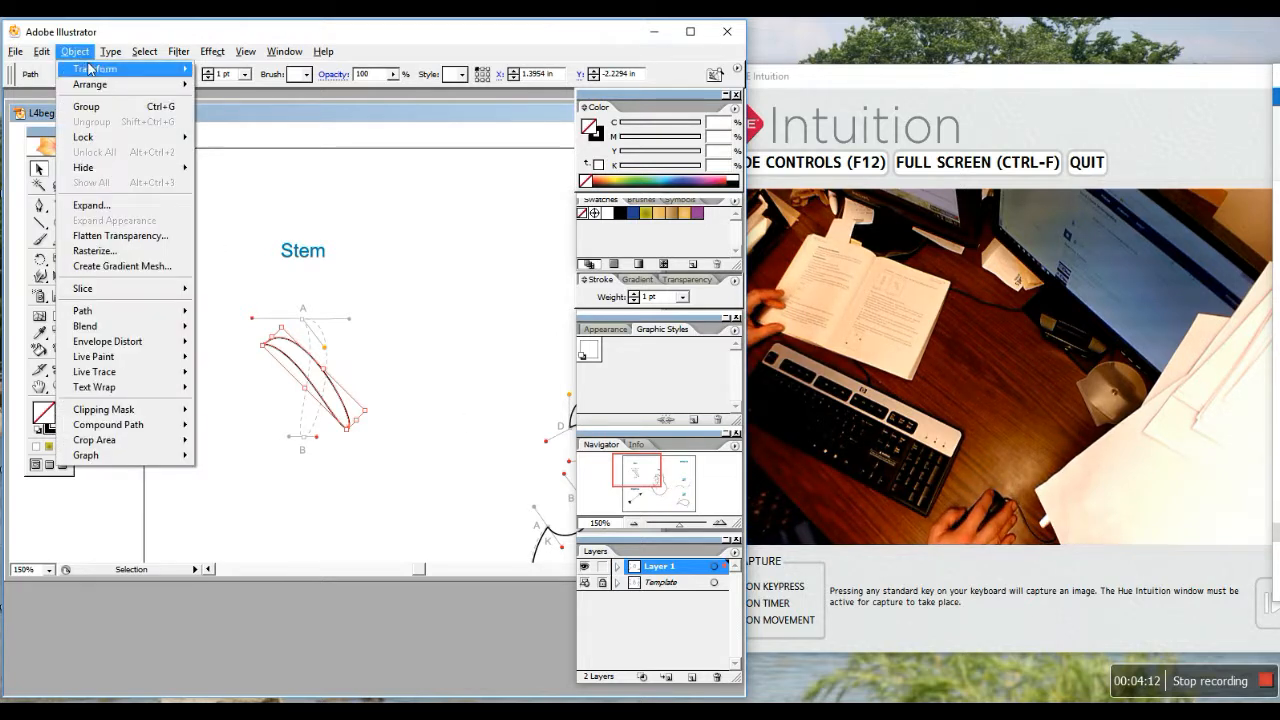
pyautogui.moveTo(95, 68)
pyautogui.click(252, 137)
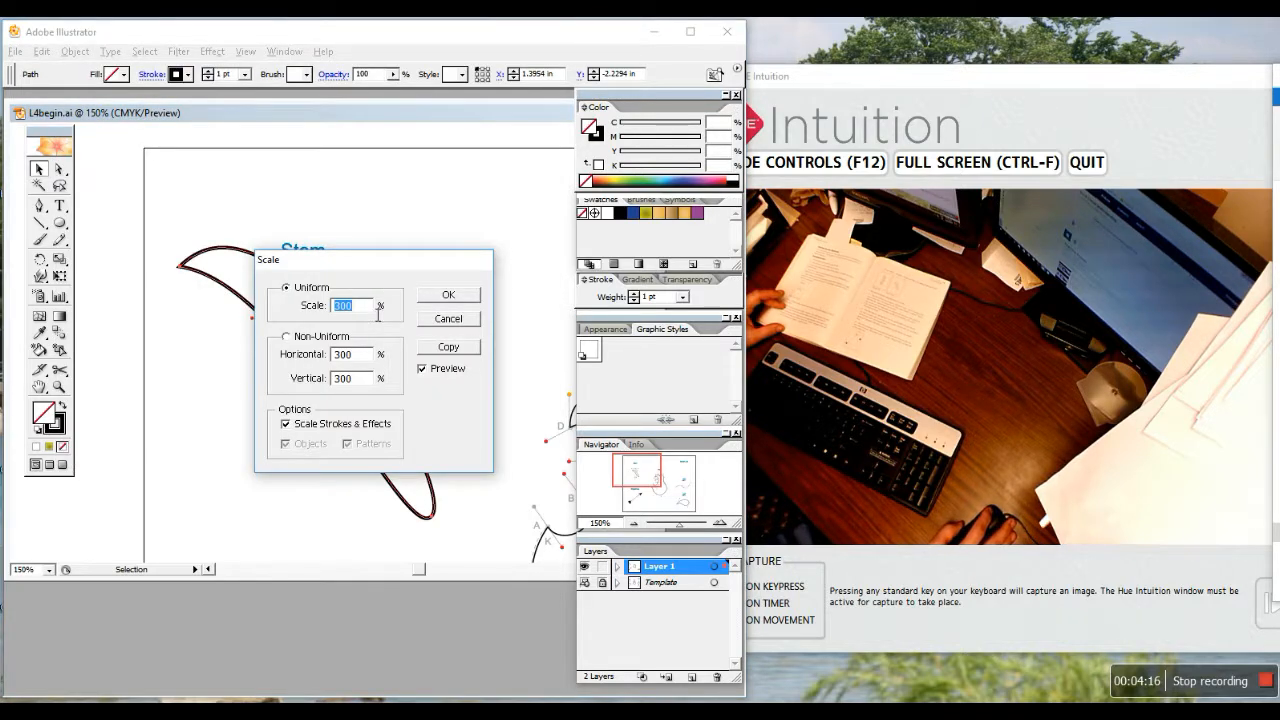
pyautogui.write('50')
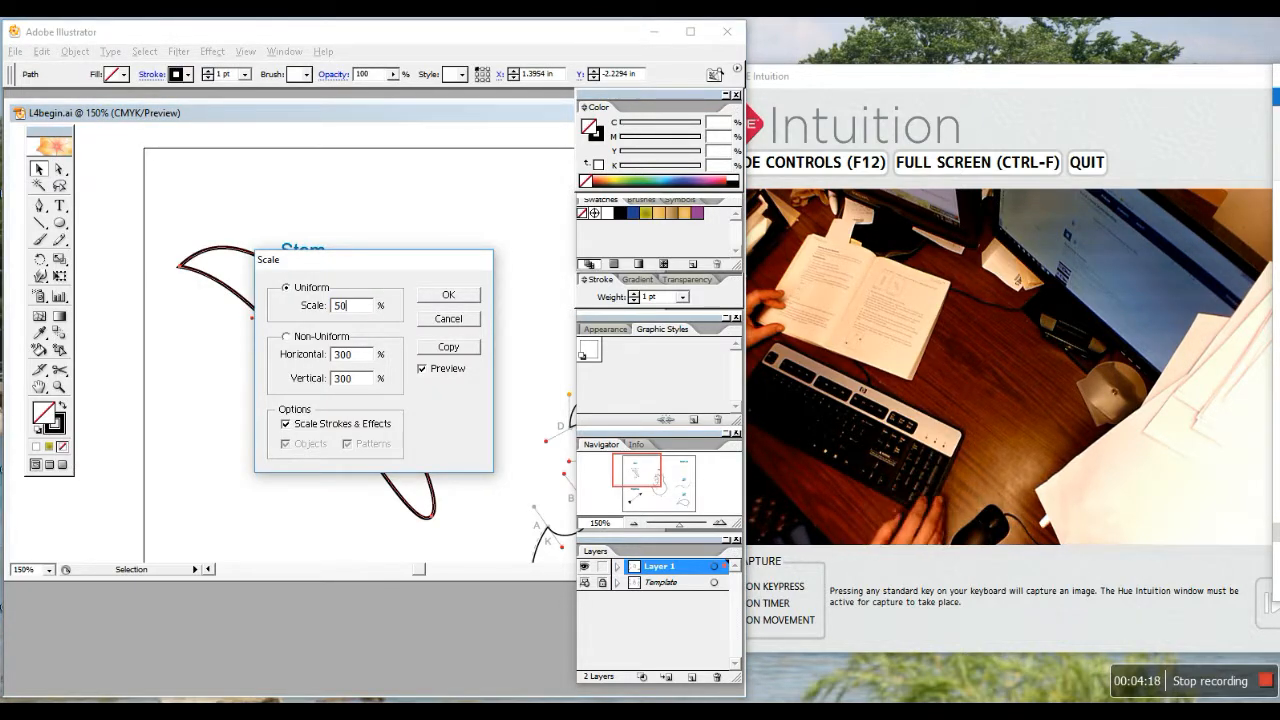
pyautogui.press('Return')
pyautogui.moveTo(385, 372); pyautogui.dragTo(551, 333)
# Adjust the view around the pear and deselect the stem
pyautogui.moveTo(418, 569); pyautogui.dragTo(431, 569)
pyautogui.moveTo(185, 318); pyautogui.dragTo(236, 358)
pyautogui.scroll(-2, 399, 421)
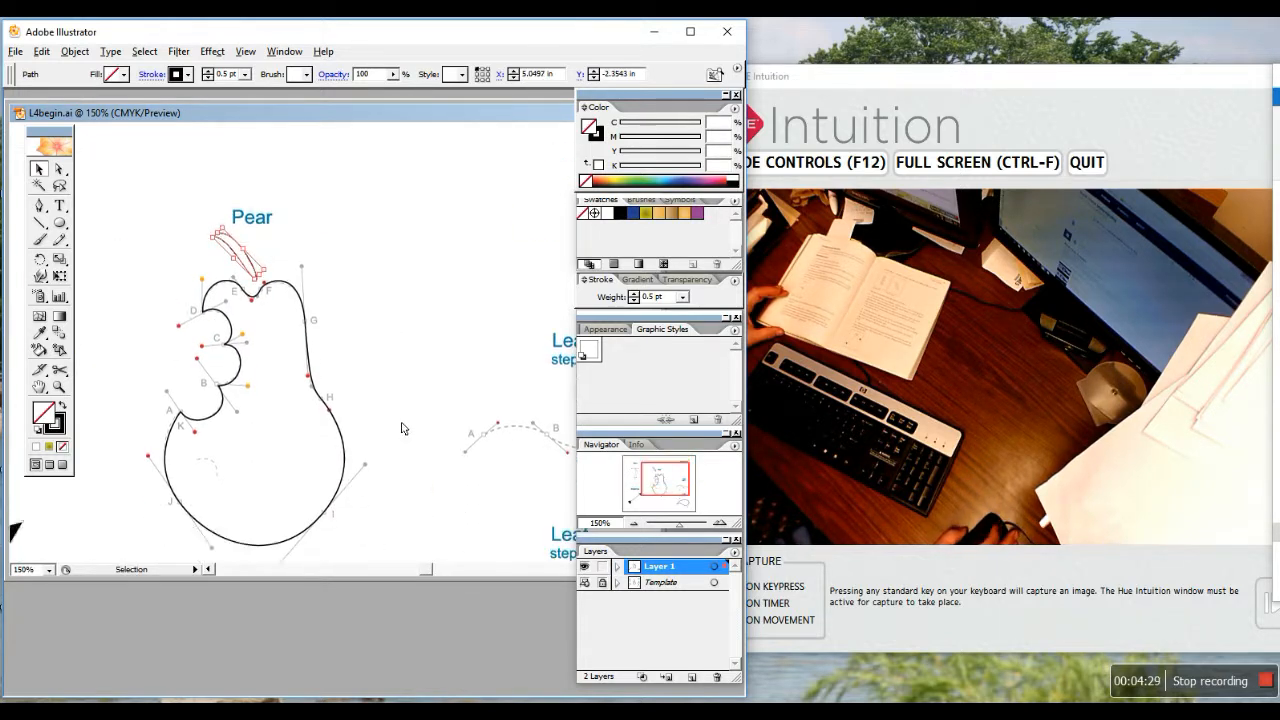
pyautogui.scroll(-2, 399, 427)
pyautogui.moveTo(424, 571); pyautogui.dragTo(426, 573)
pyautogui.scroll(-3, 404, 504)
pyautogui.click(387, 437)
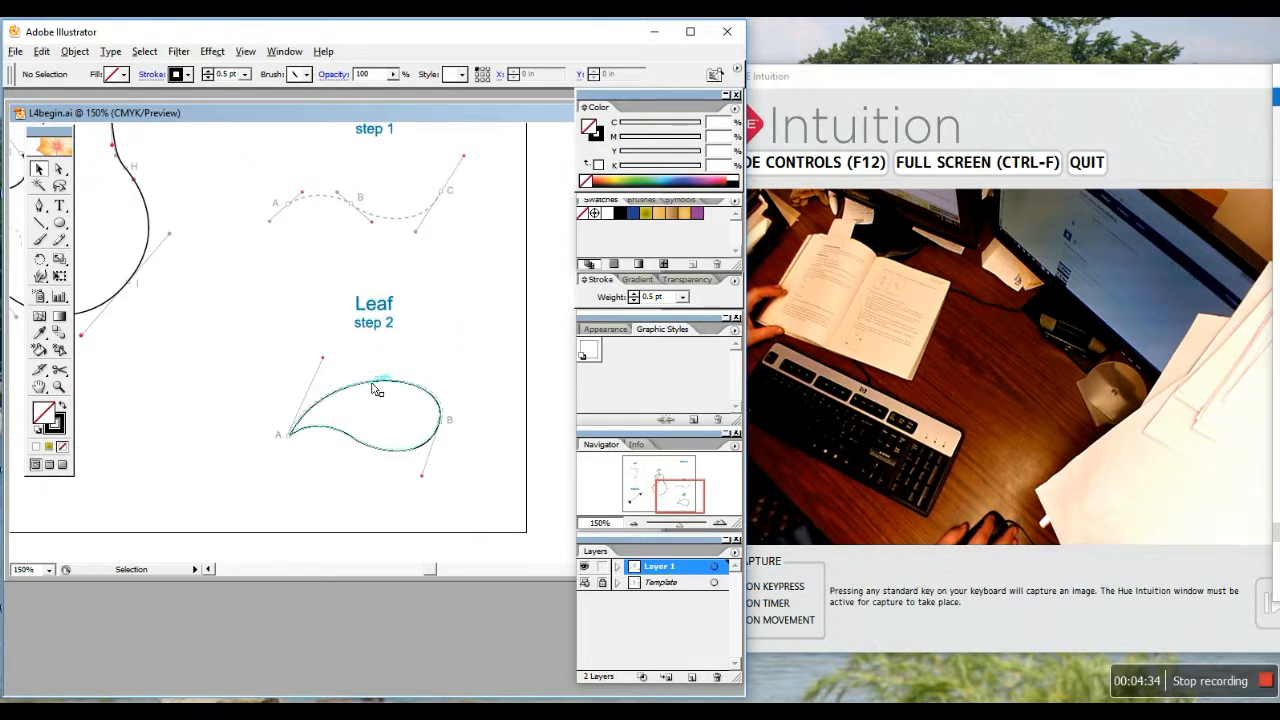
# Scale the leaf shape to 50% with Object > Transform > Scale
pyautogui.click(377, 389)
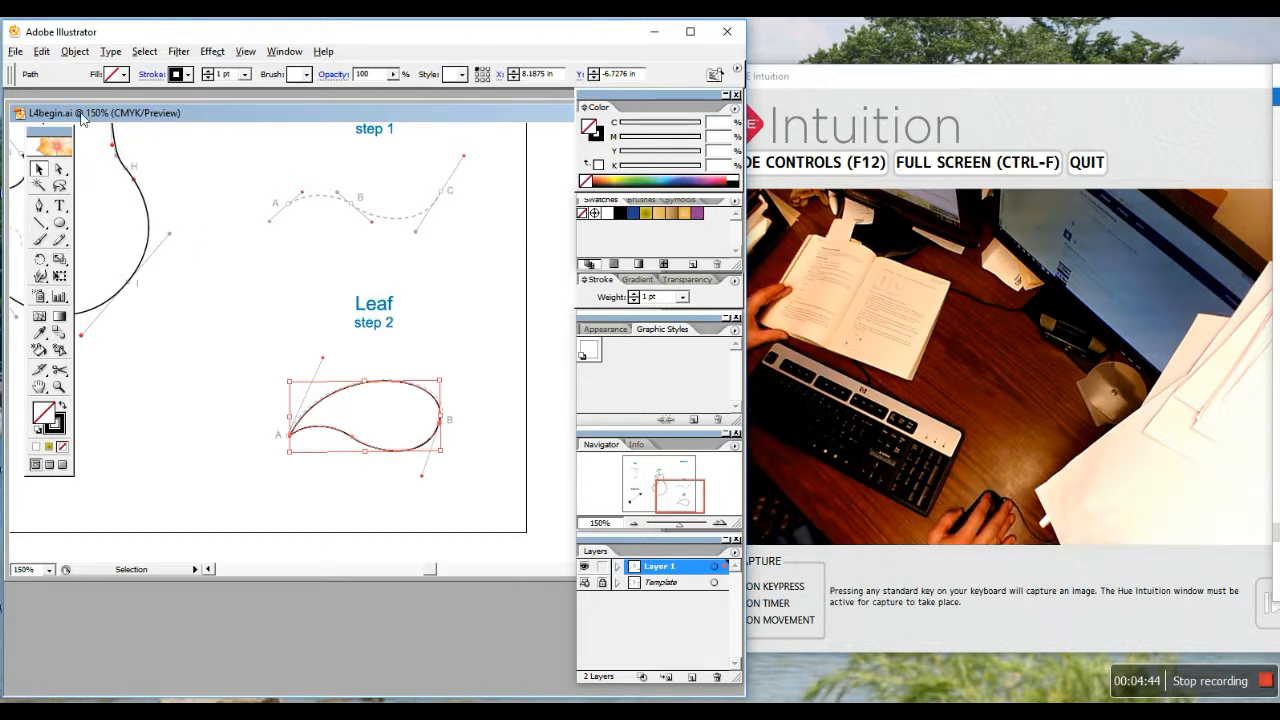
pyautogui.click(75, 51)
pyautogui.moveTo(172, 78)
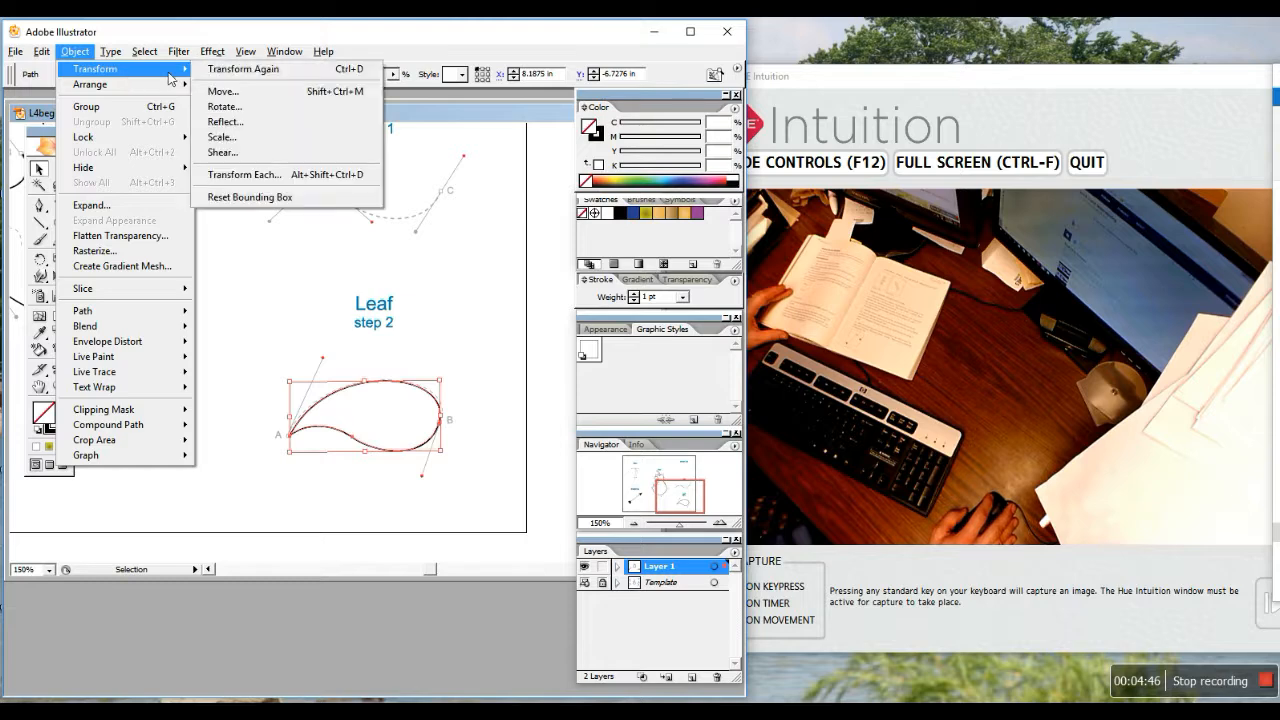
pyautogui.click(247, 146)
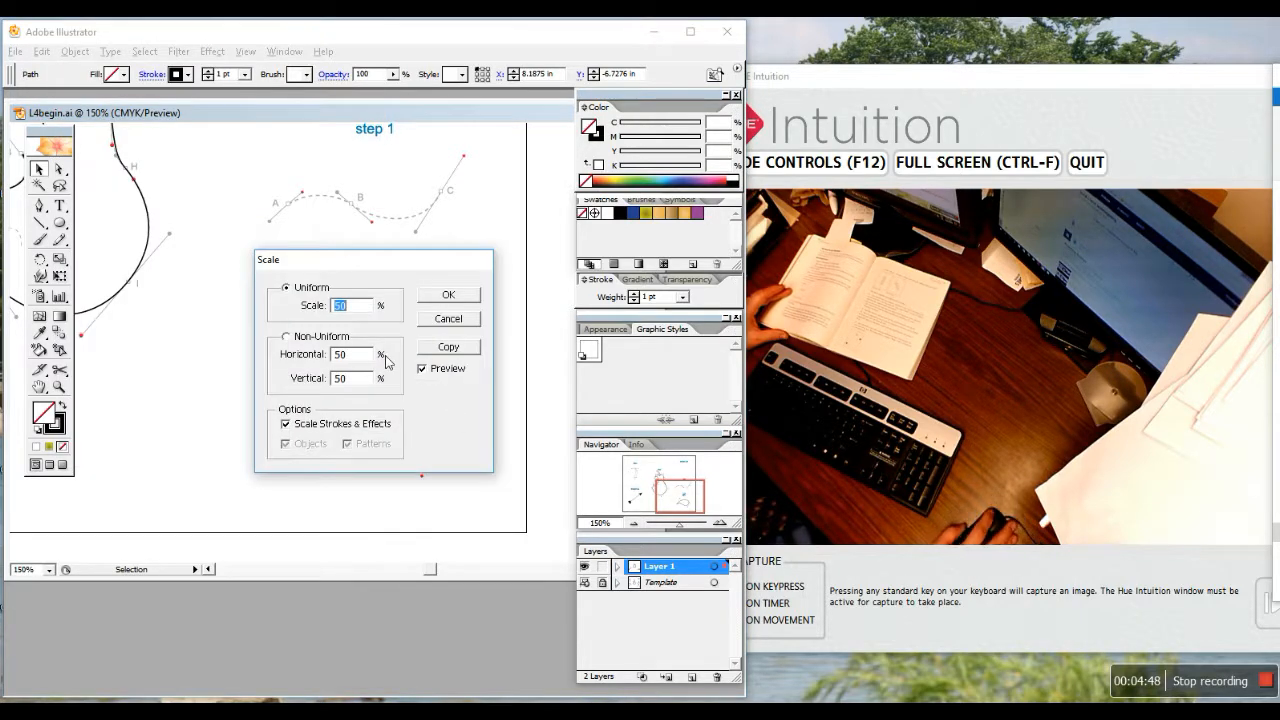
pyautogui.click(449, 296)
# Rotate the leaf 15° and drag it up-left toward the pear
pyautogui.click(75, 51)
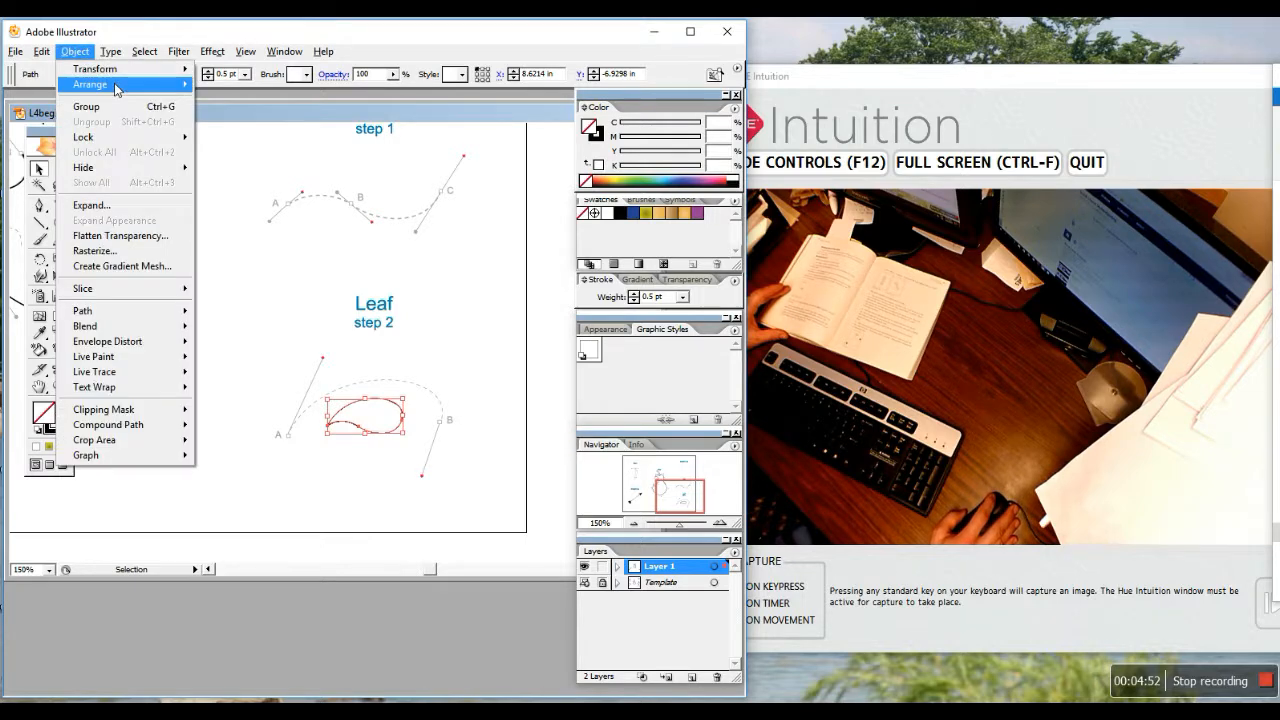
pyautogui.moveTo(95, 69)
pyautogui.click(240, 107)
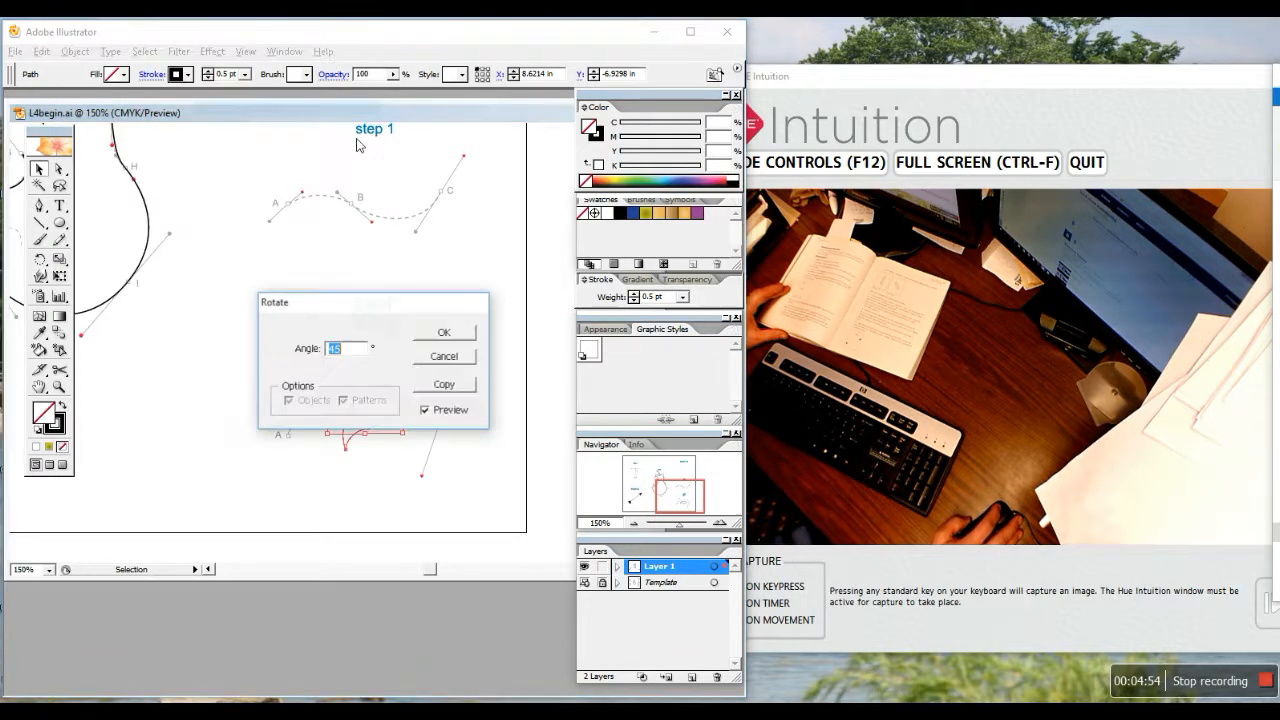
pyautogui.write('15')
pyautogui.click(487, 432)
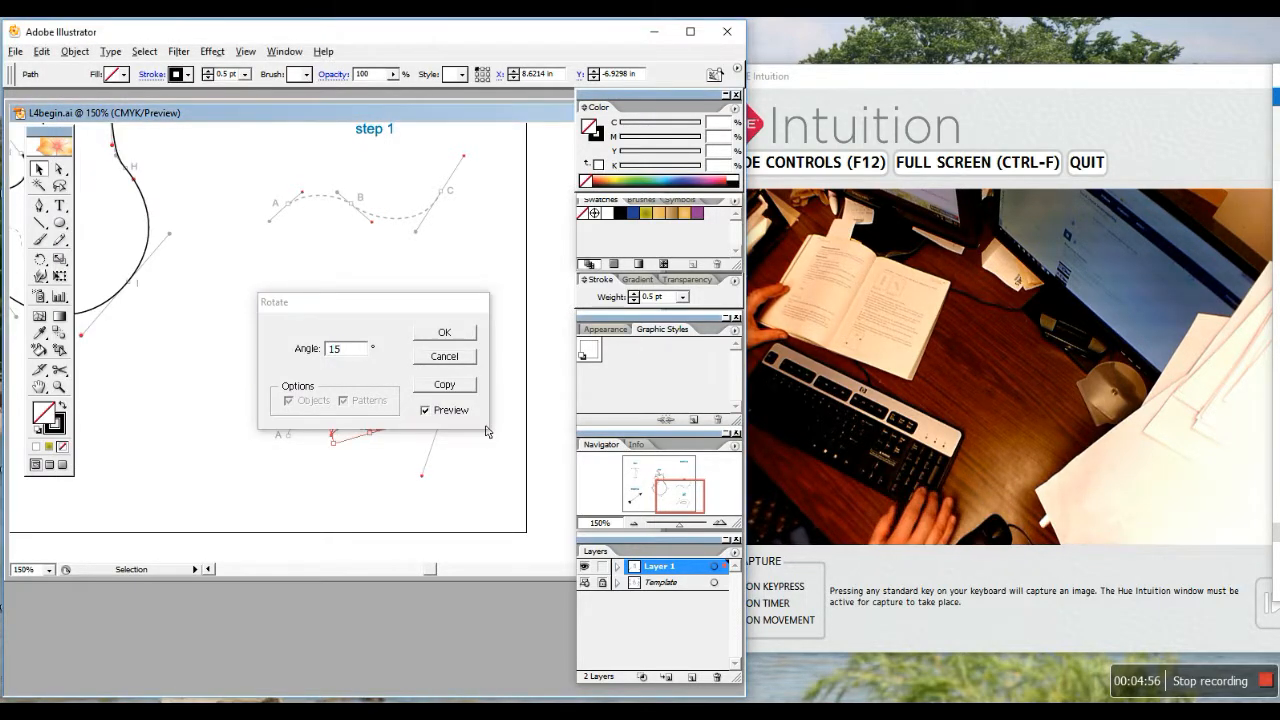
pyautogui.press('Return')
pyautogui.moveTo(370, 415); pyautogui.dragTo(207, 222)
pyautogui.moveTo(380, 400); pyautogui.dragTo(239, 129)
# Zoom in and drag the leaf onto the top of the pear
pyautogui.scroll(4, 311, 356)
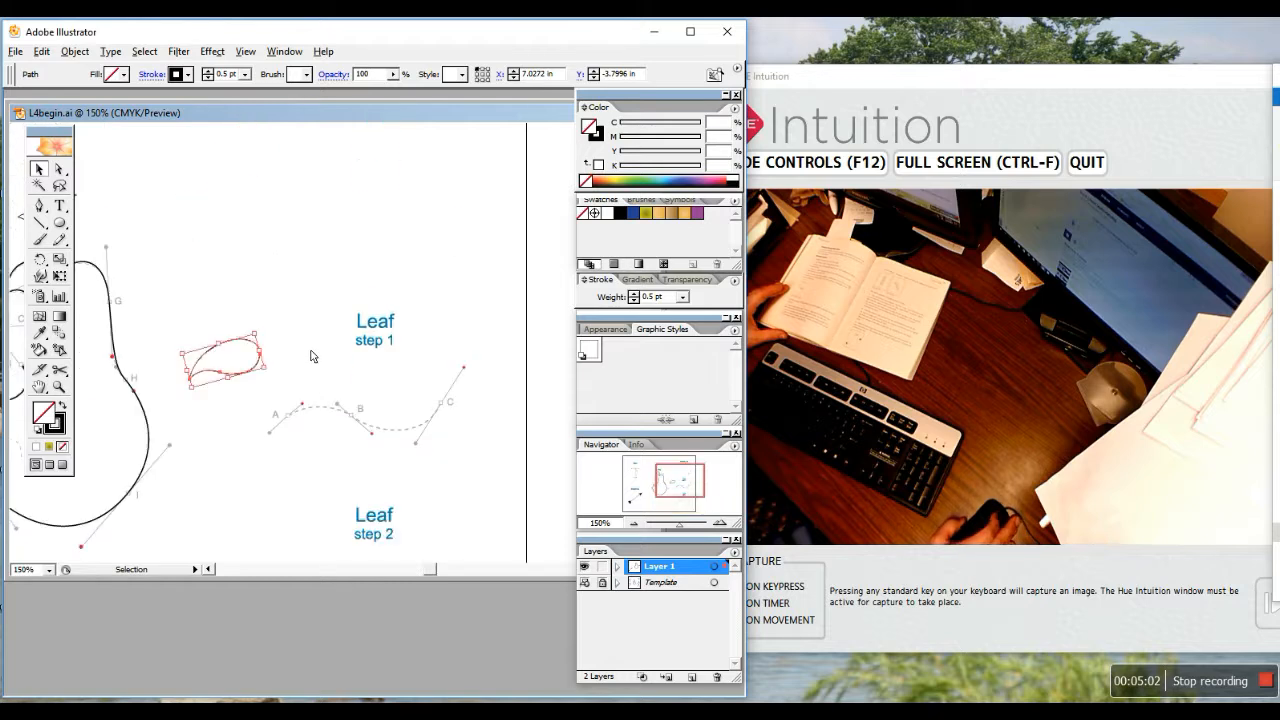
pyautogui.scroll(1, 311, 356)
pyautogui.moveTo(426, 569); pyautogui.dragTo(424, 569)
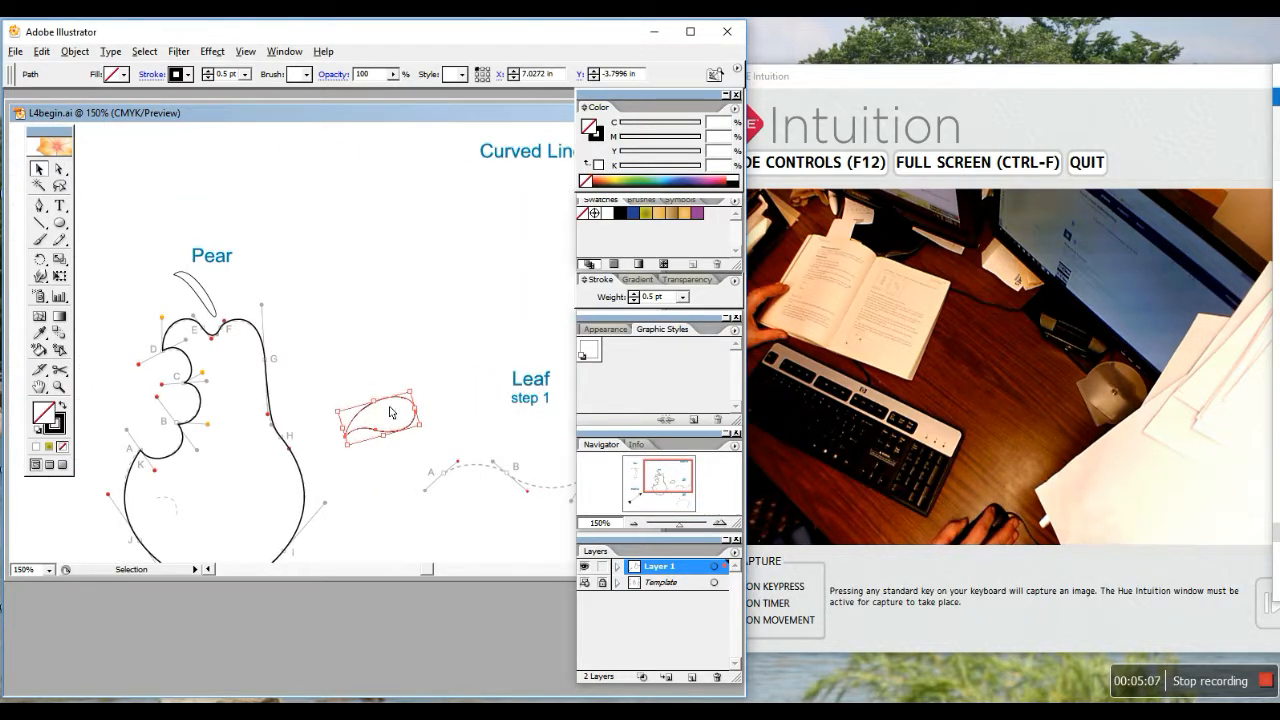
pyautogui.moveTo(388, 405); pyautogui.dragTo(281, 266)
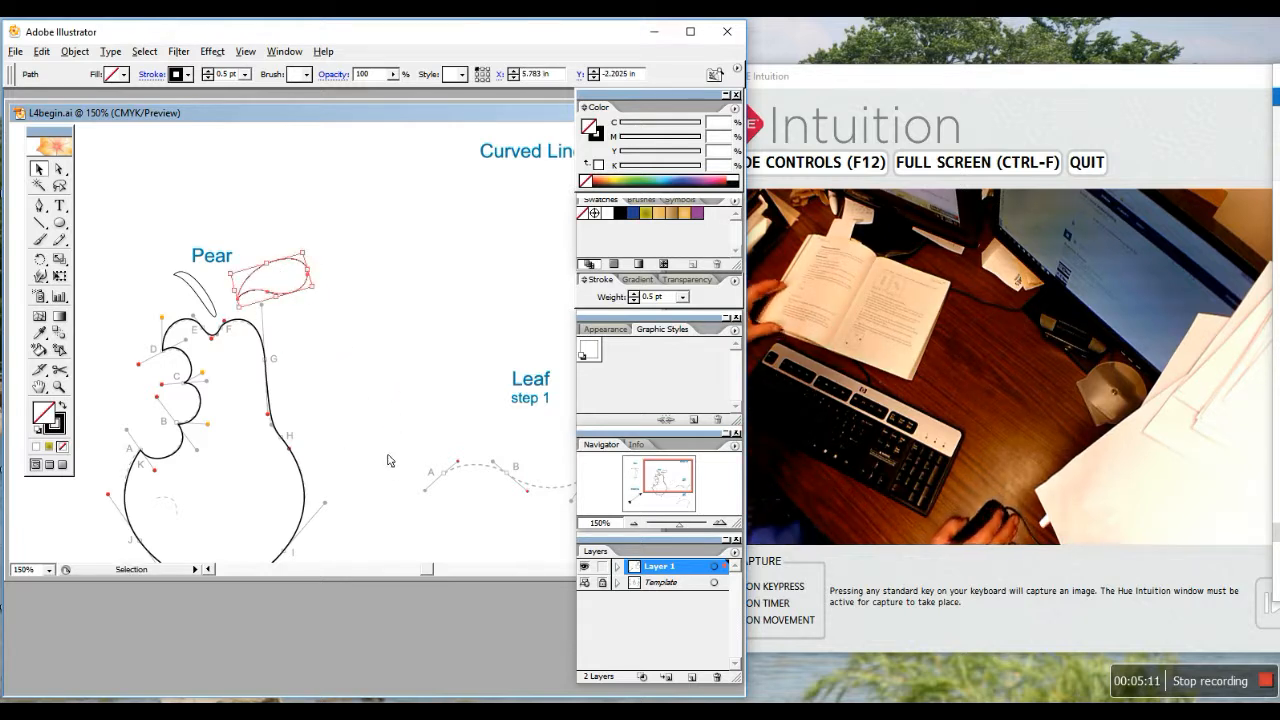
pyautogui.click(276, 271)
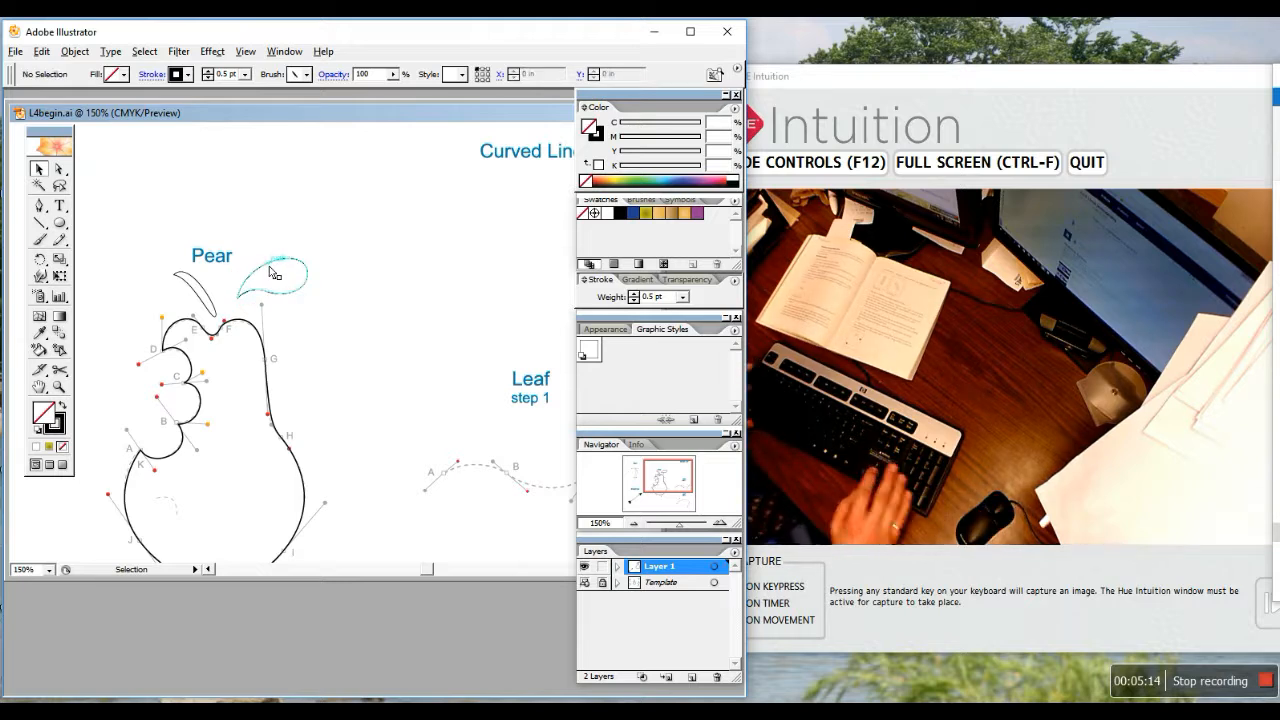
pyautogui.click(270, 271)
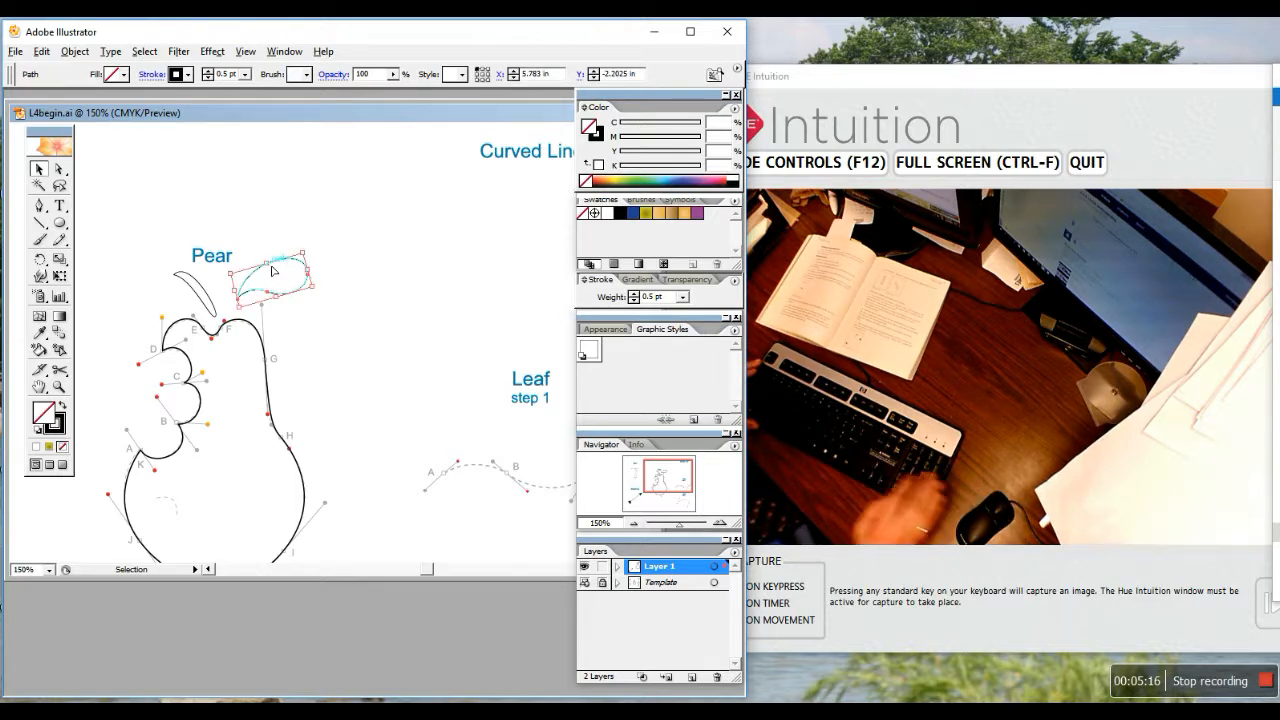
# Nudge the leaf left and down so it sits beside the stem
pyautogui.press('Left')
pyautogui.press('Left')
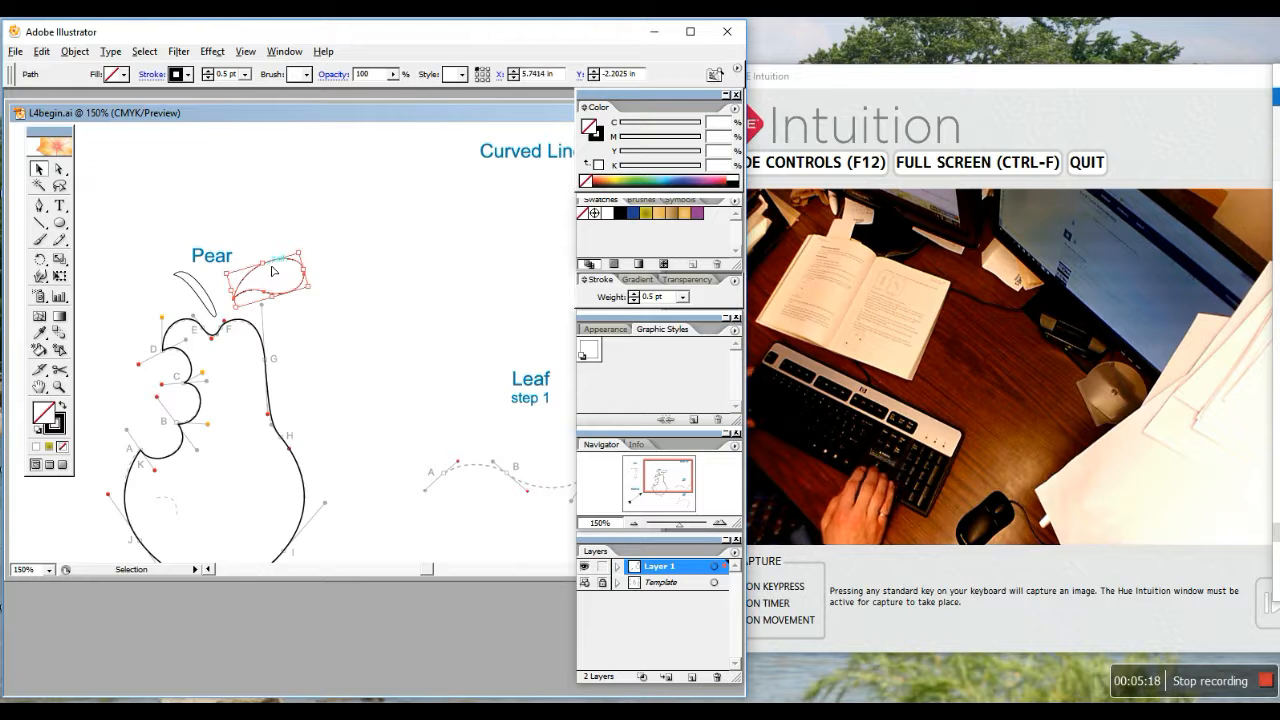
pyautogui.hotkey('shift', 'Left')
pyautogui.hotkey('shift', 'Left')
pyautogui.hotkey('shift', 'Down')
pyautogui.hotkey('shift', 'Down')
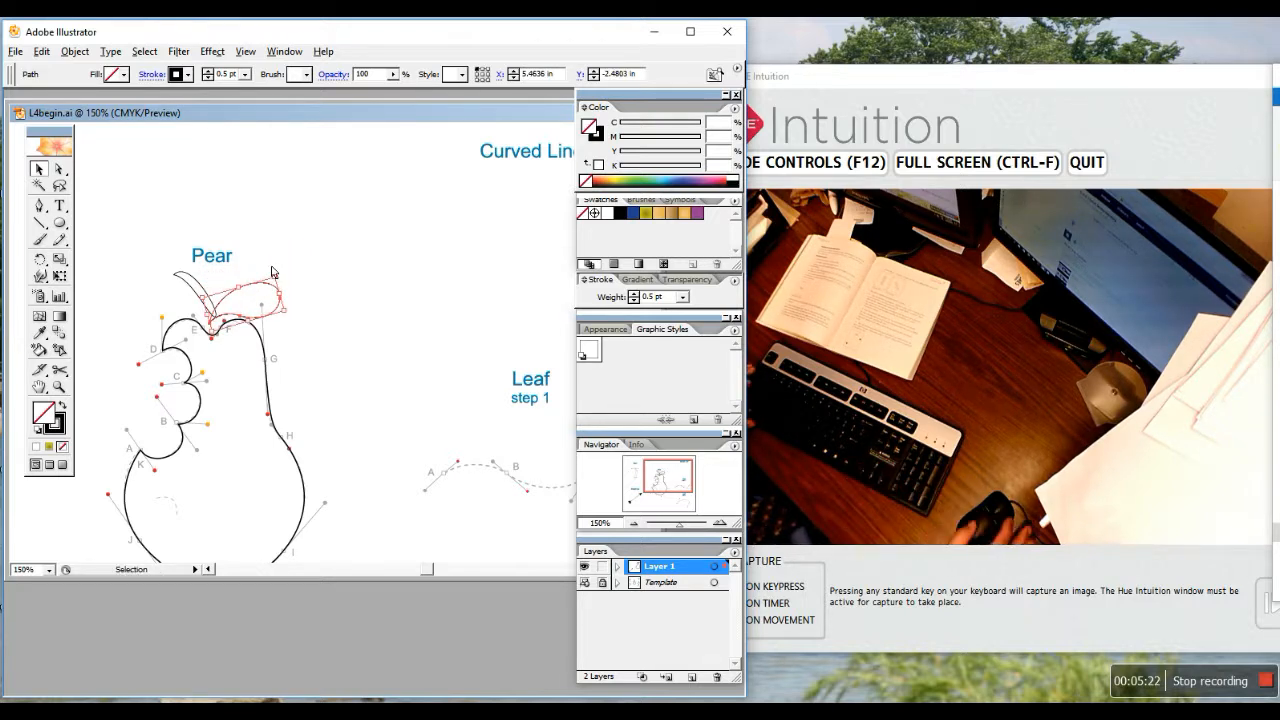
pyautogui.press('Up')
pyautogui.press('Right')
pyautogui.press('Right')
pyautogui.press('Right')
pyautogui.press('Right')
pyautogui.press('Right')
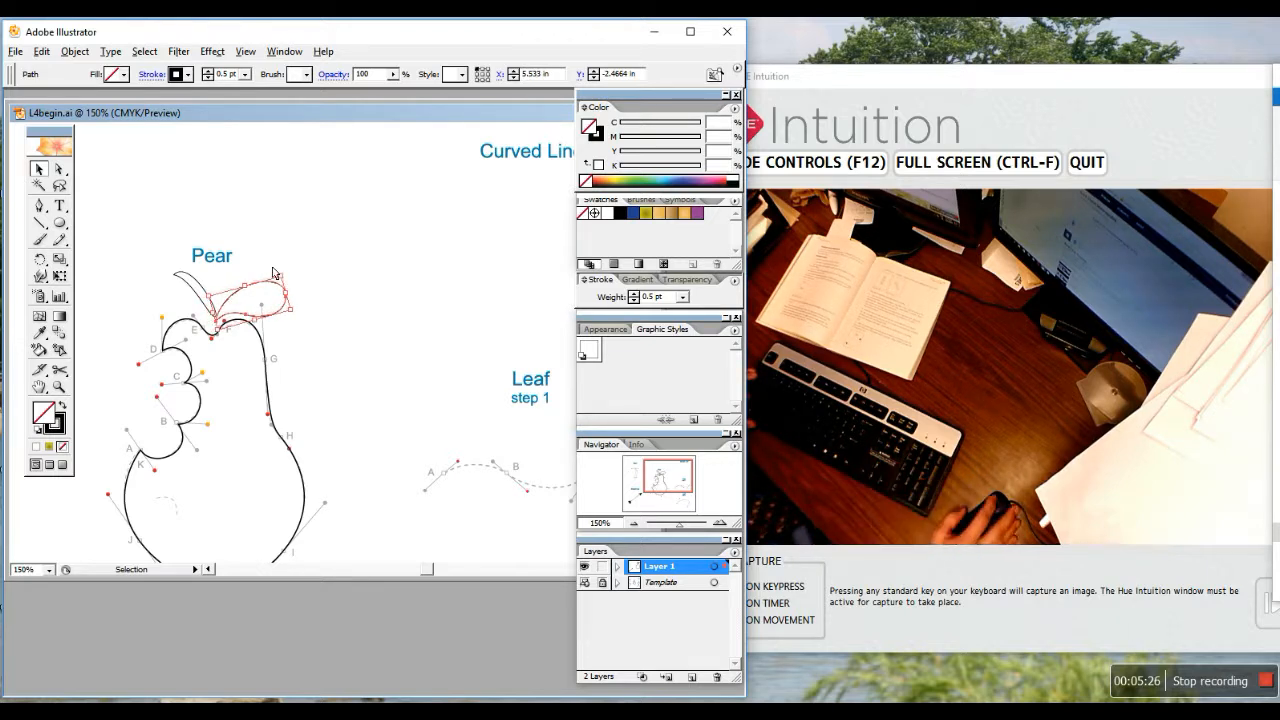
pyautogui.moveTo(241, 276); pyautogui.dragTo(198, 287)
pyautogui.press('Down')
pyautogui.press('Down')
pyautogui.press('Down')
pyautogui.press('Down')
pyautogui.press('Down')
pyautogui.press('Down')
pyautogui.press('Down')
pyautogui.press('Down')
pyautogui.press('Down')
pyautogui.press('Down')
pyautogui.press('Down')
pyautogui.press('Down')
pyautogui.press('Down')
pyautogui.press('Down')
pyautogui.press('Down')
pyautogui.press('Down')
pyautogui.press('Down')
pyautogui.press('Down')
pyautogui.press('Down')
pyautogui.press('Down')
pyautogui.press('Down')
pyautogui.press('Down')
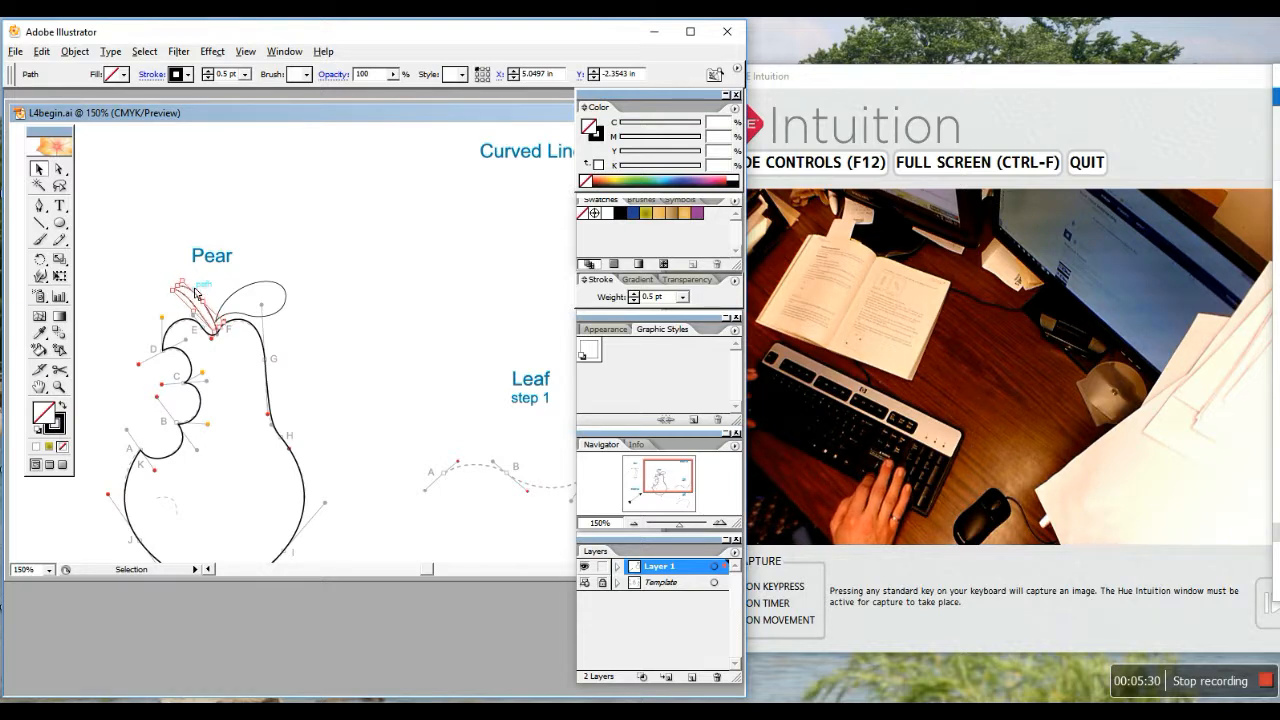
pyautogui.press('Left')
# Nudge the leaf slightly left, deselect, and pan to the Straight Line arrow
pyautogui.click(366, 346)
pyautogui.click(280, 307)
pyautogui.press('Left')
pyautogui.press('Left')
pyautogui.press('Left')
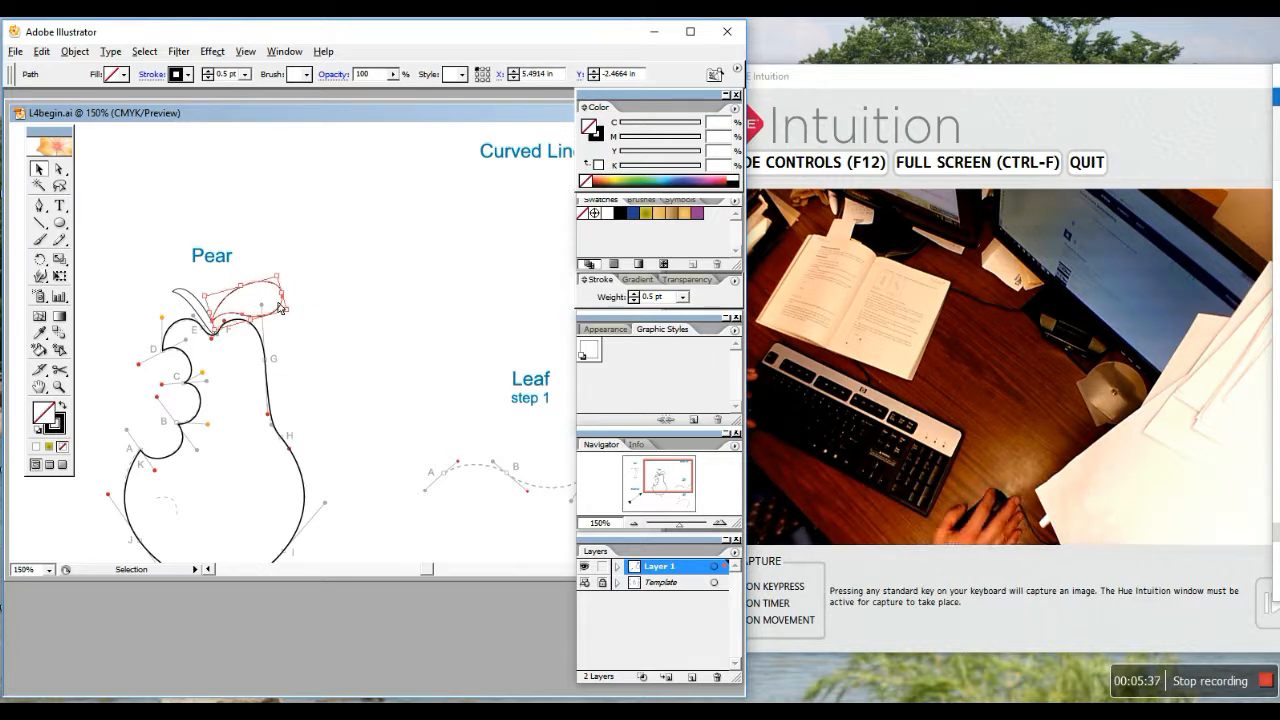
pyautogui.click(345, 295)
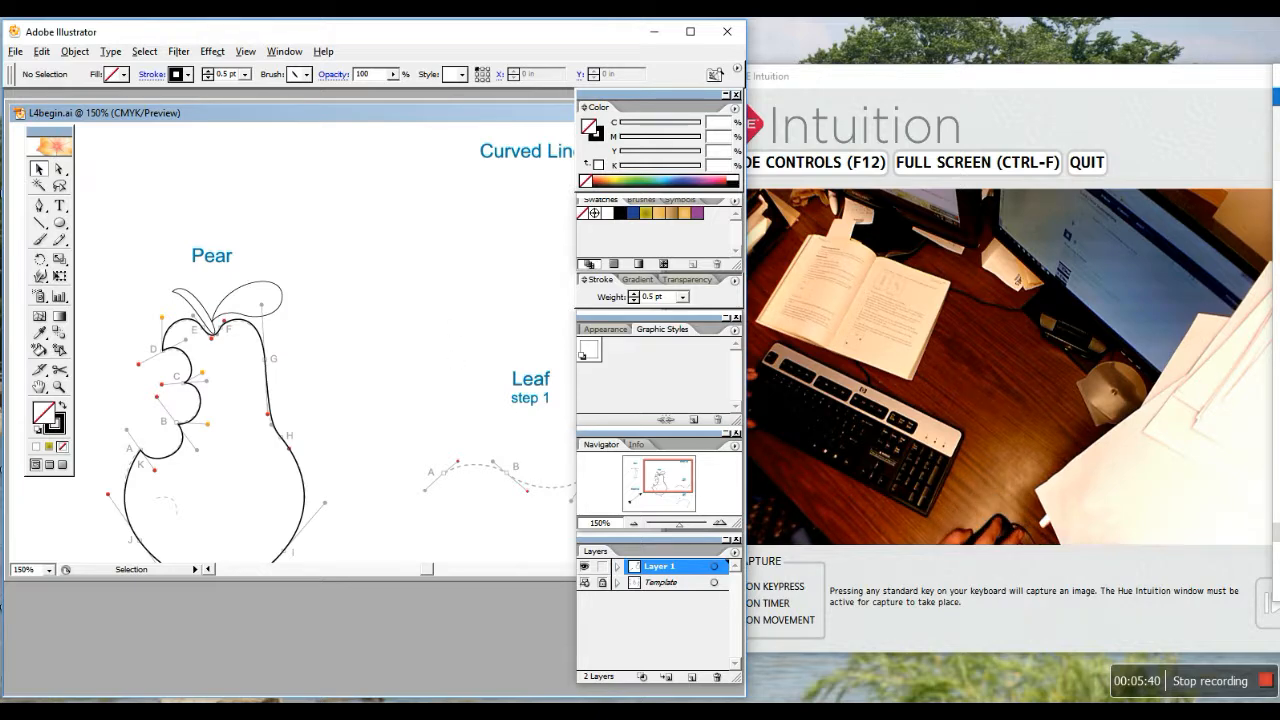
pyautogui.click(1262, 681)
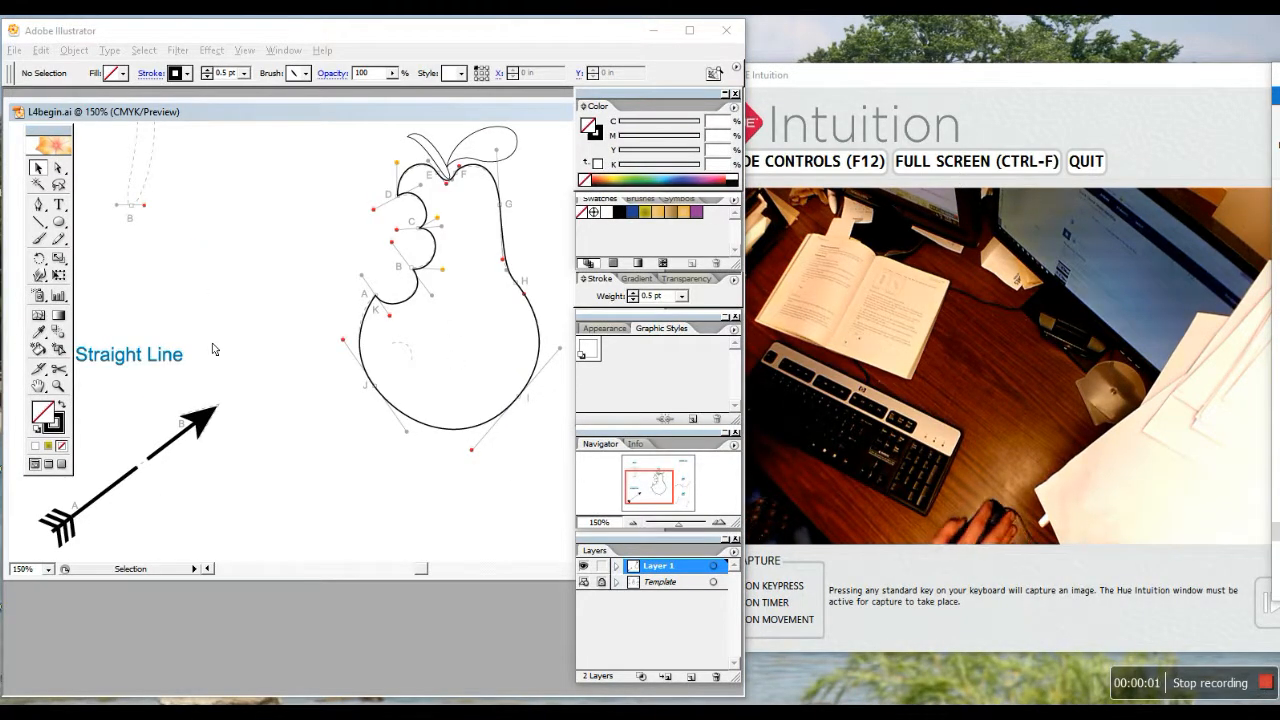
# Place the arrowhead on the pear's right edge and the feathered tail at its lower left
pyautogui.click(170, 451)
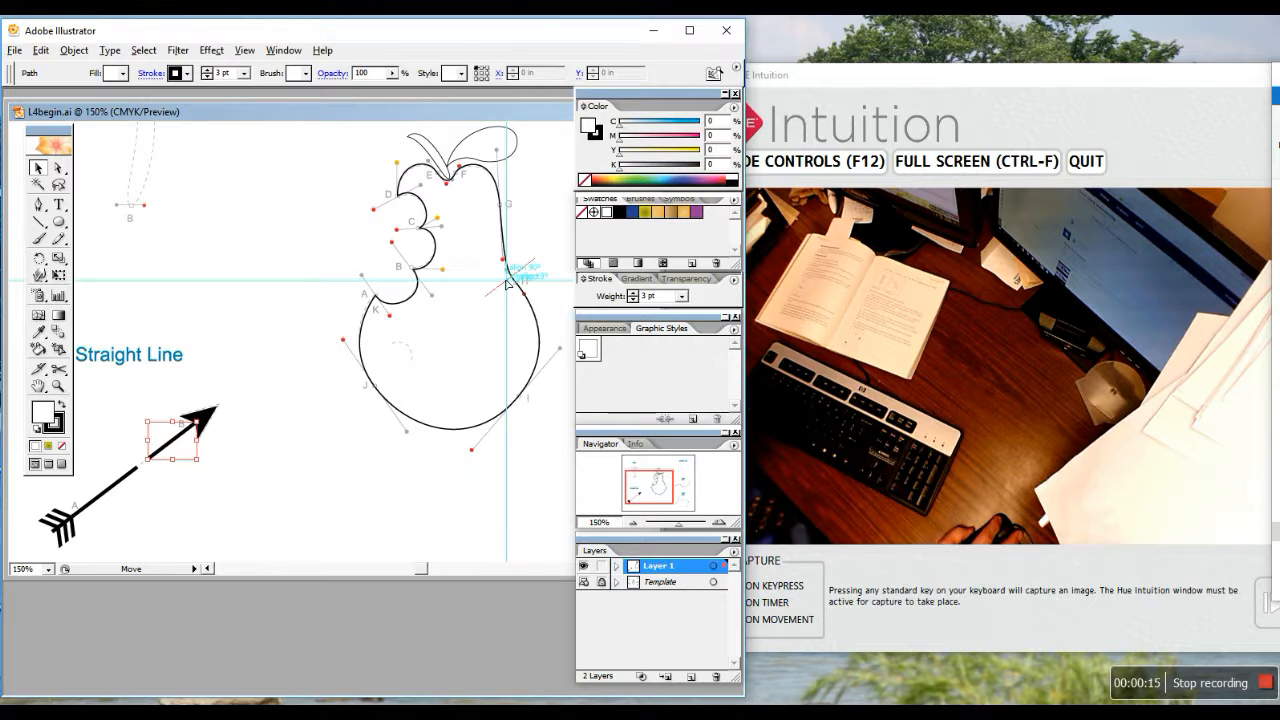
pyautogui.moveTo(507, 283); pyautogui.dragTo(508, 282)
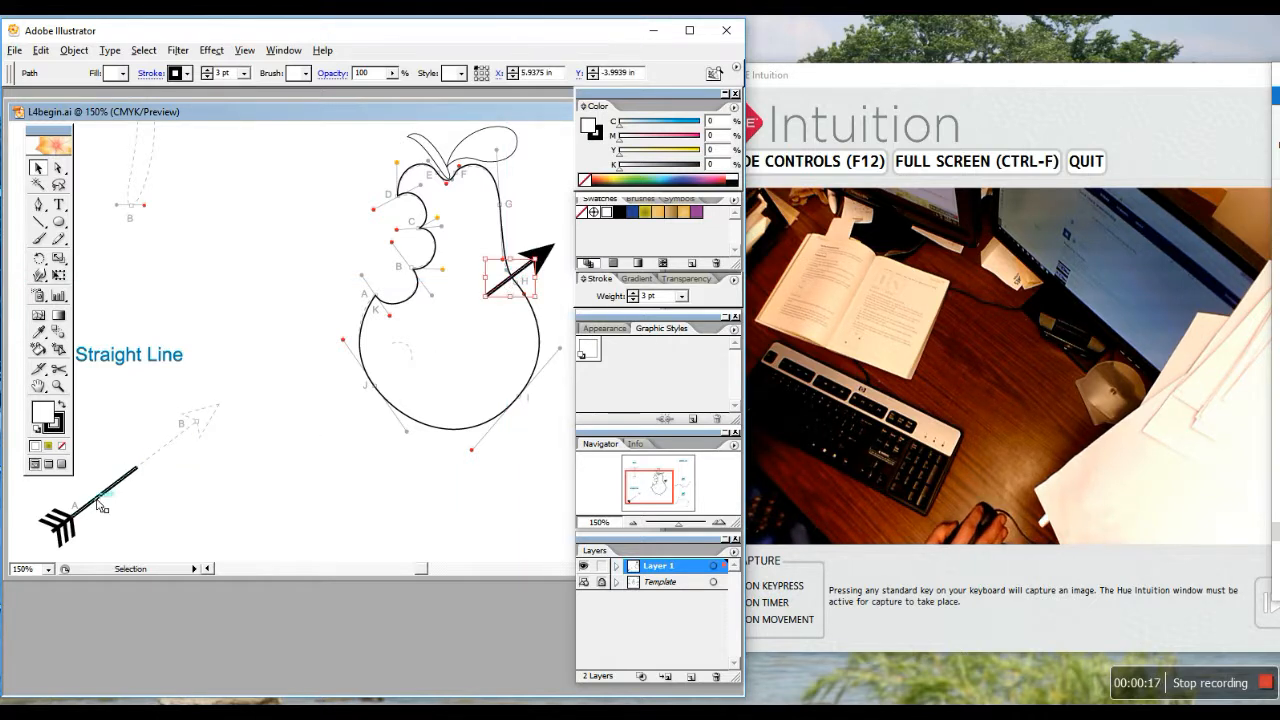
pyautogui.moveTo(101, 505); pyautogui.dragTo(363, 389)
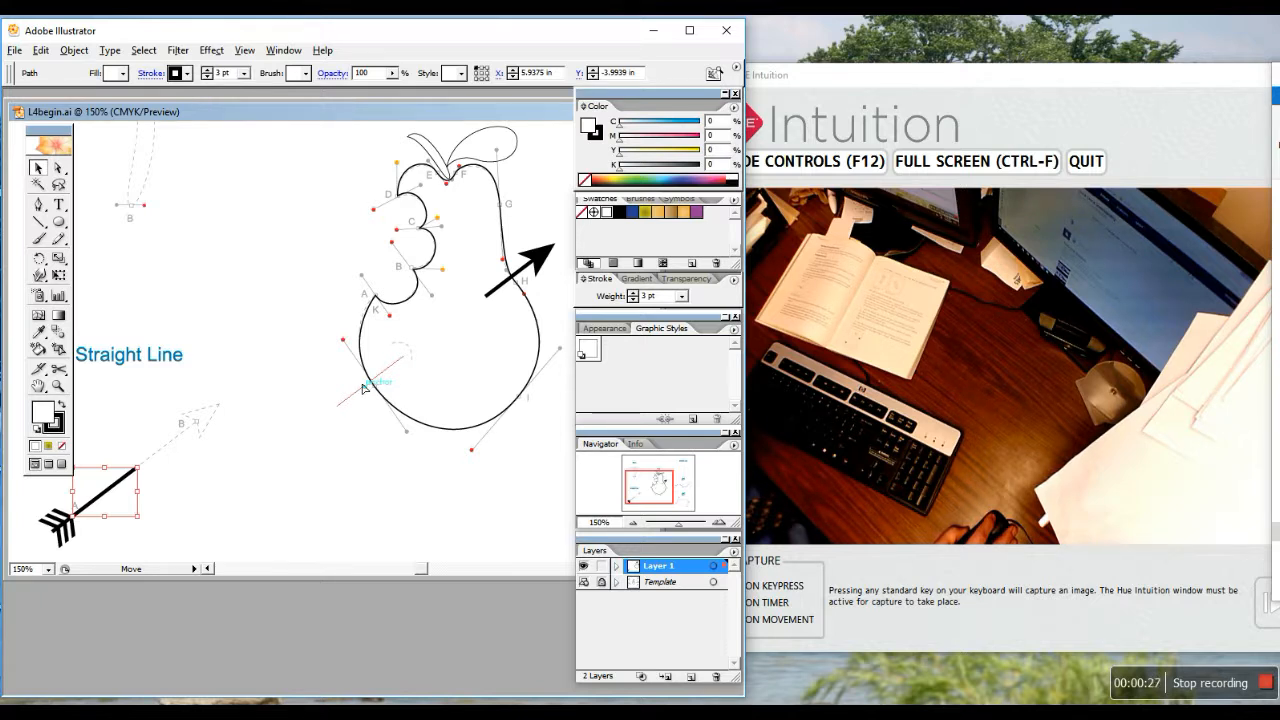
pyautogui.moveTo(363, 389); pyautogui.dragTo(363, 389)
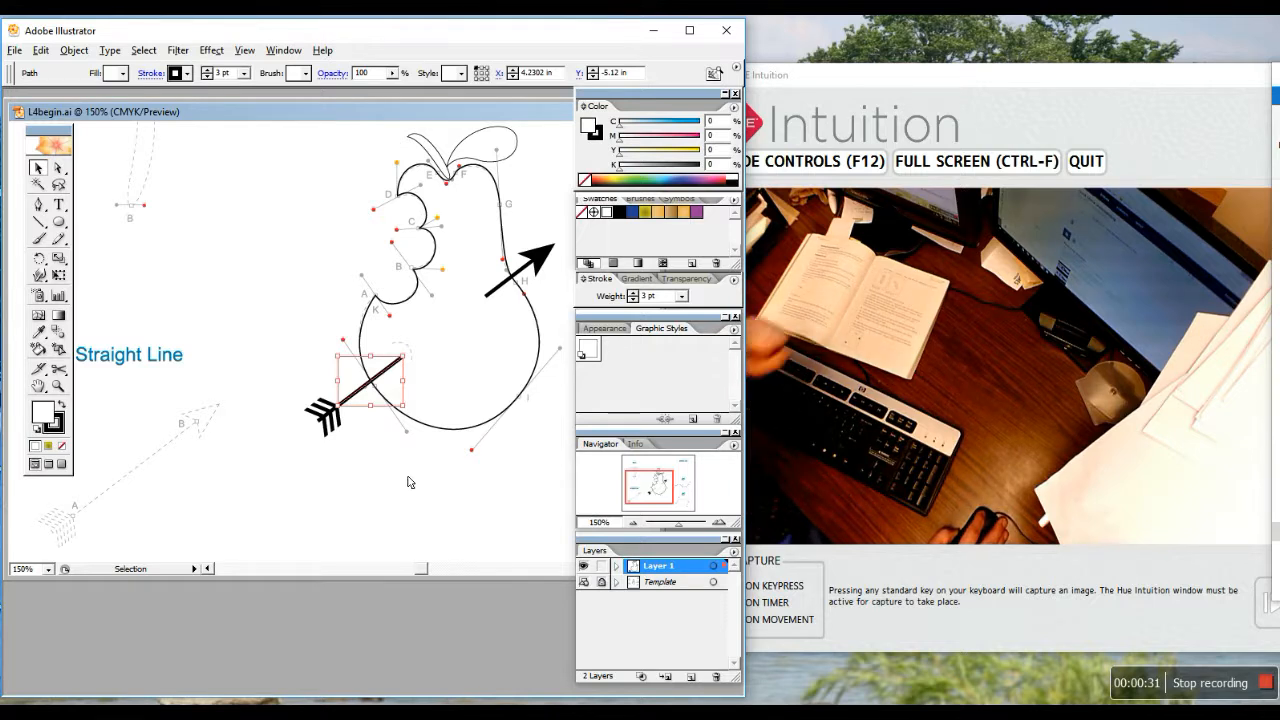
# Shift the arrowhead up-right of the pear and nudge it slightly right and down
pyautogui.moveTo(519, 282); pyautogui.dragTo(564, 234)
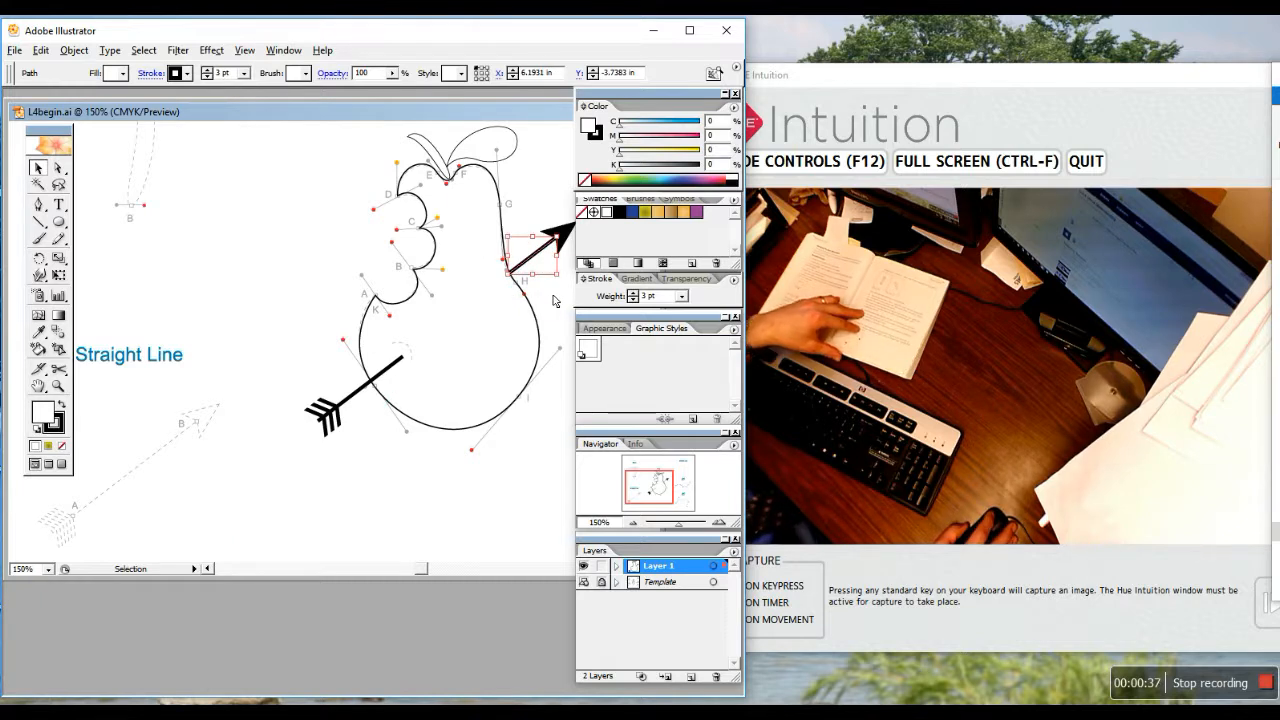
pyautogui.press('Down')
pyautogui.press('Down')
pyautogui.press('Right')
pyautogui.press('Right')
pyautogui.press('Right')
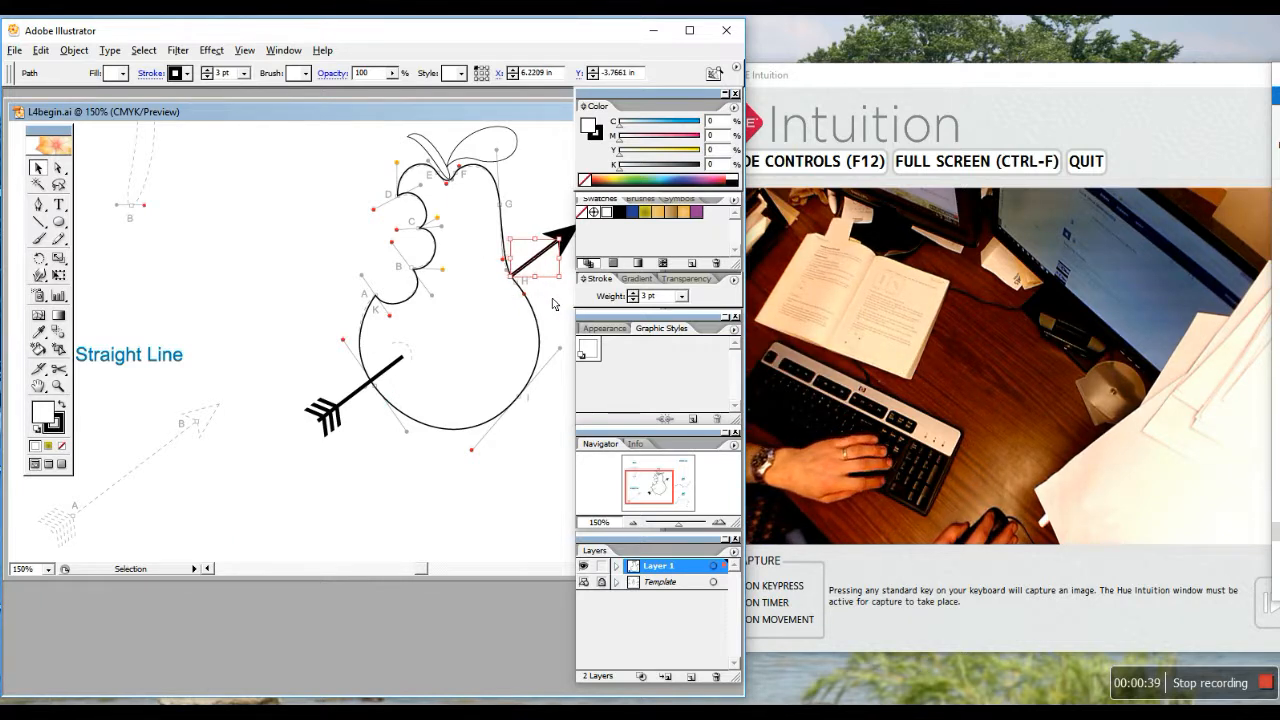
pyautogui.press('Down')
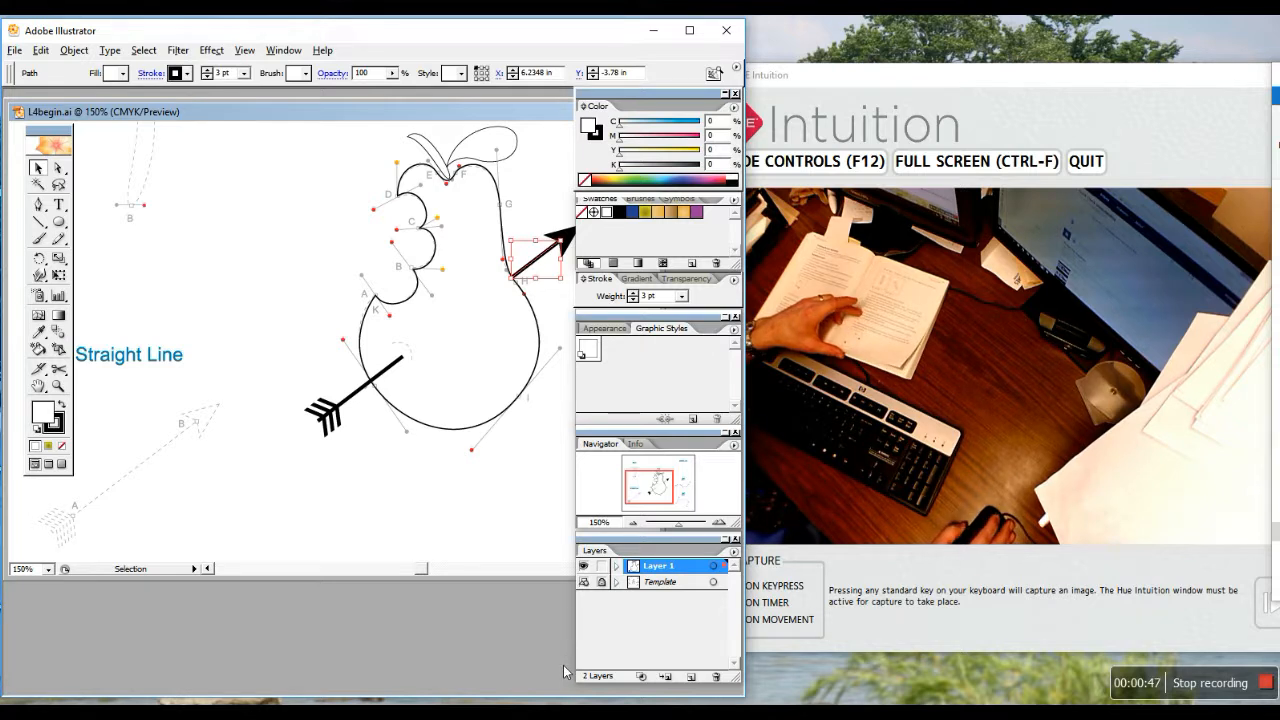
pyautogui.click(375, 385)
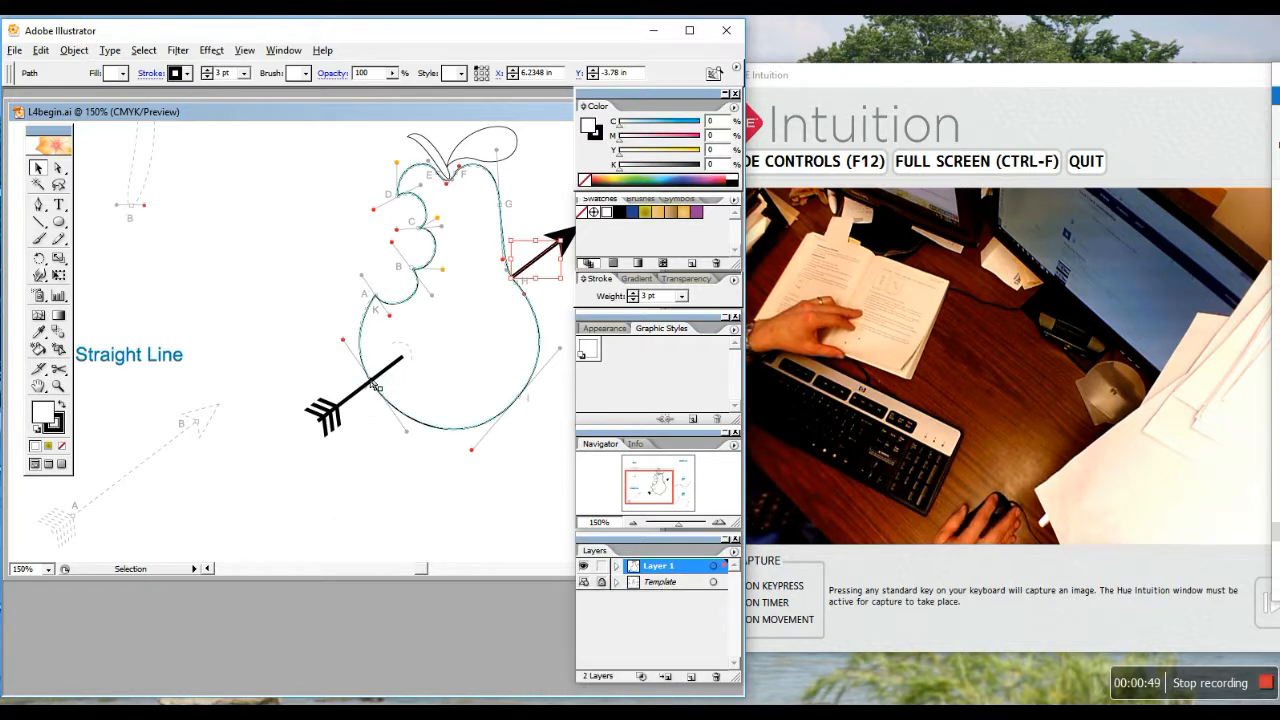
pyautogui.click(393, 378)
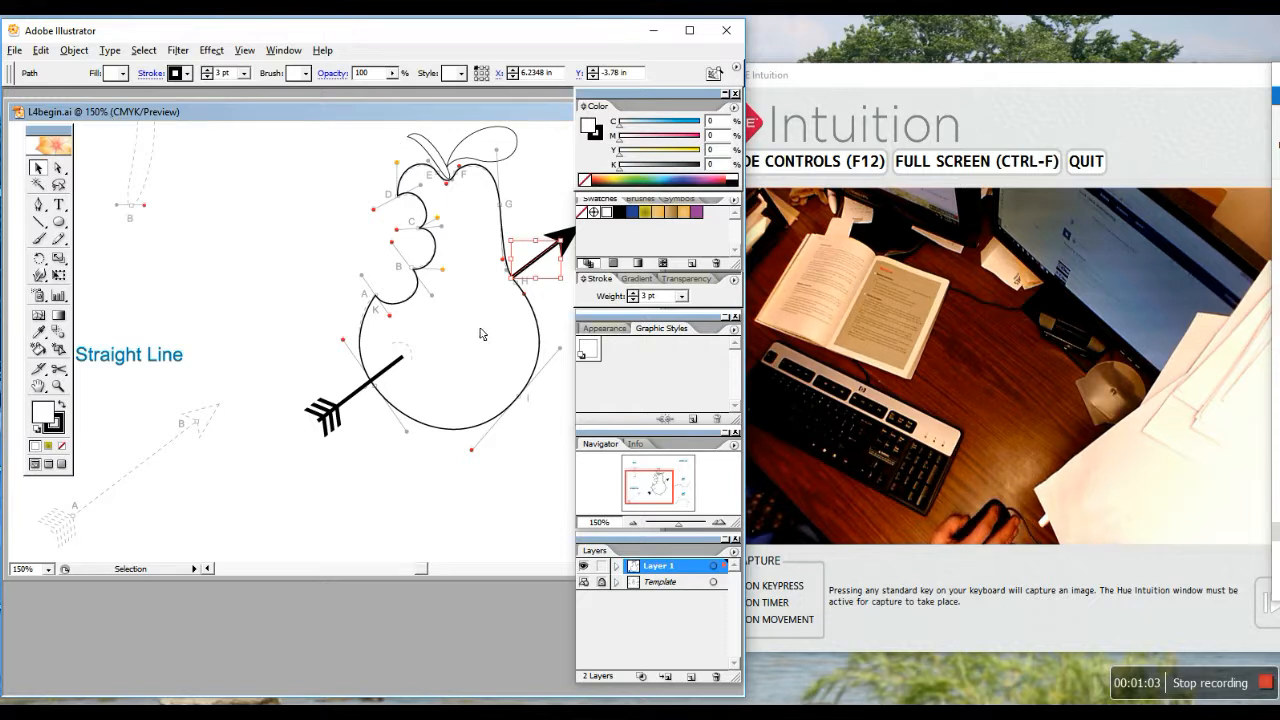
# Fill the pear body with the Pear body gradient and the stem with Pear stem brown
pyautogui.click(496, 426)
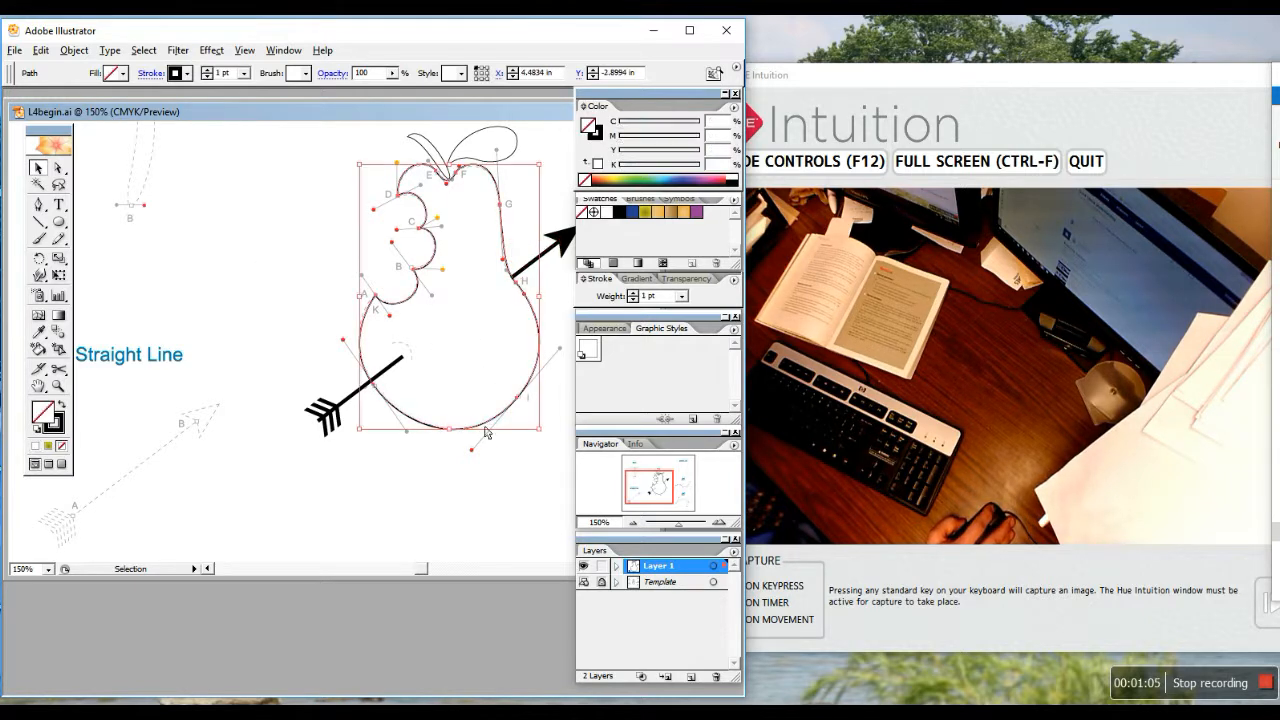
pyautogui.click(123, 74)
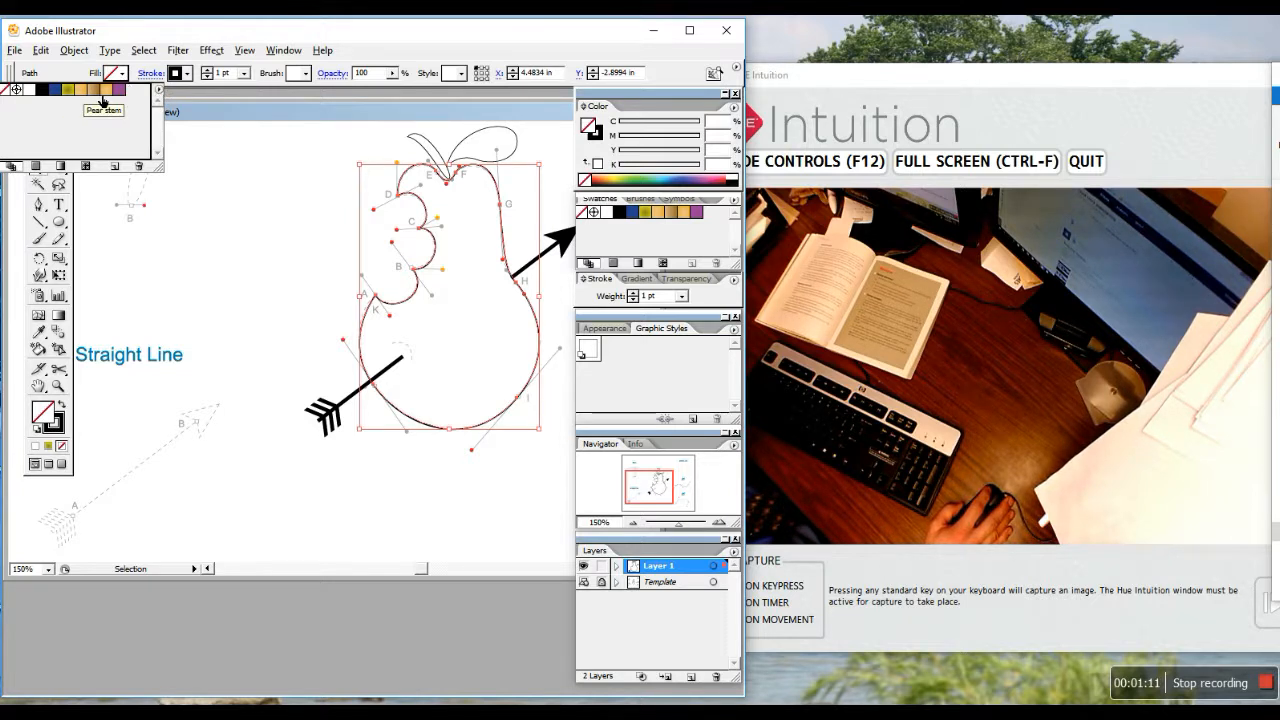
pyautogui.click(115, 95)
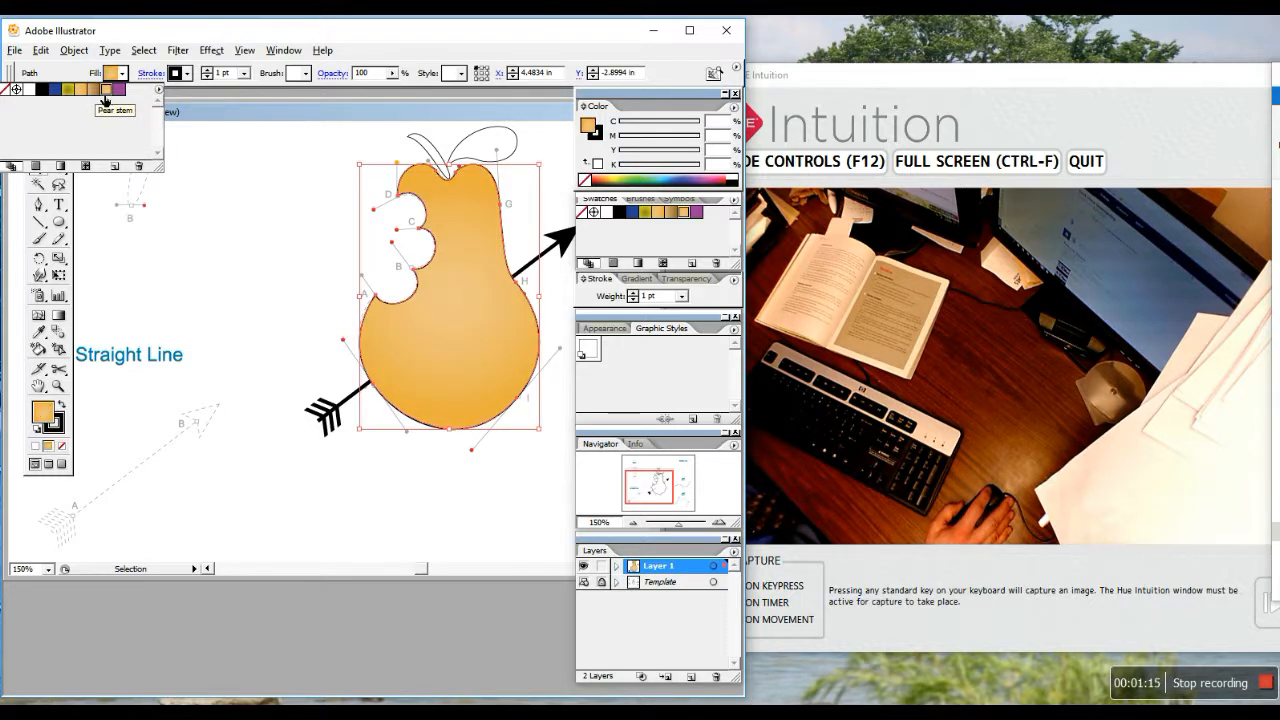
pyautogui.click(424, 143)
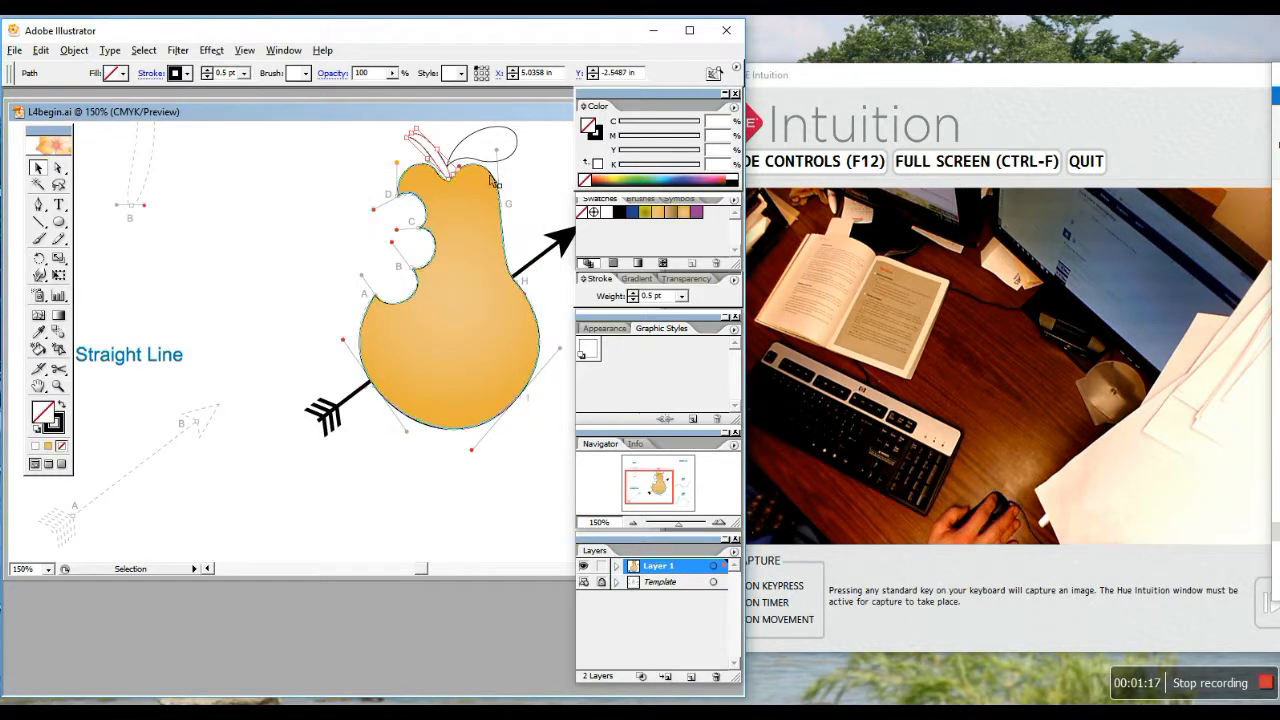
pyautogui.click(681, 213)
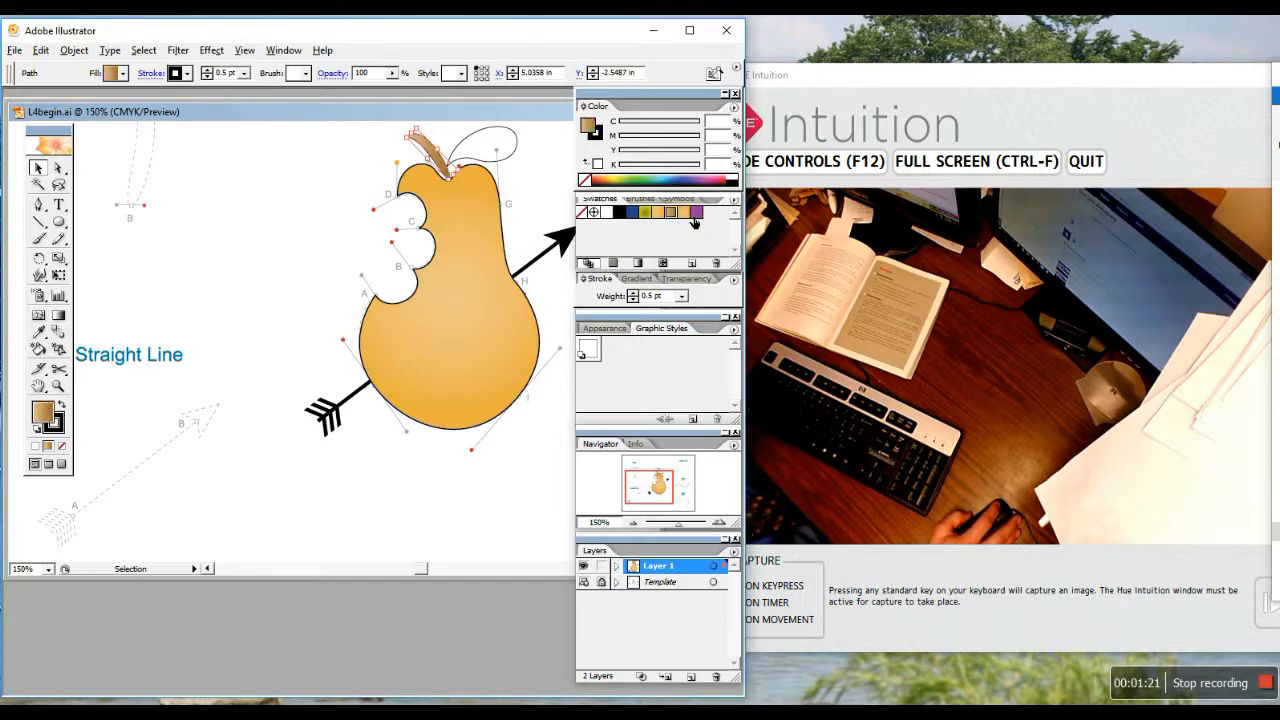
pyautogui.click(508, 147)
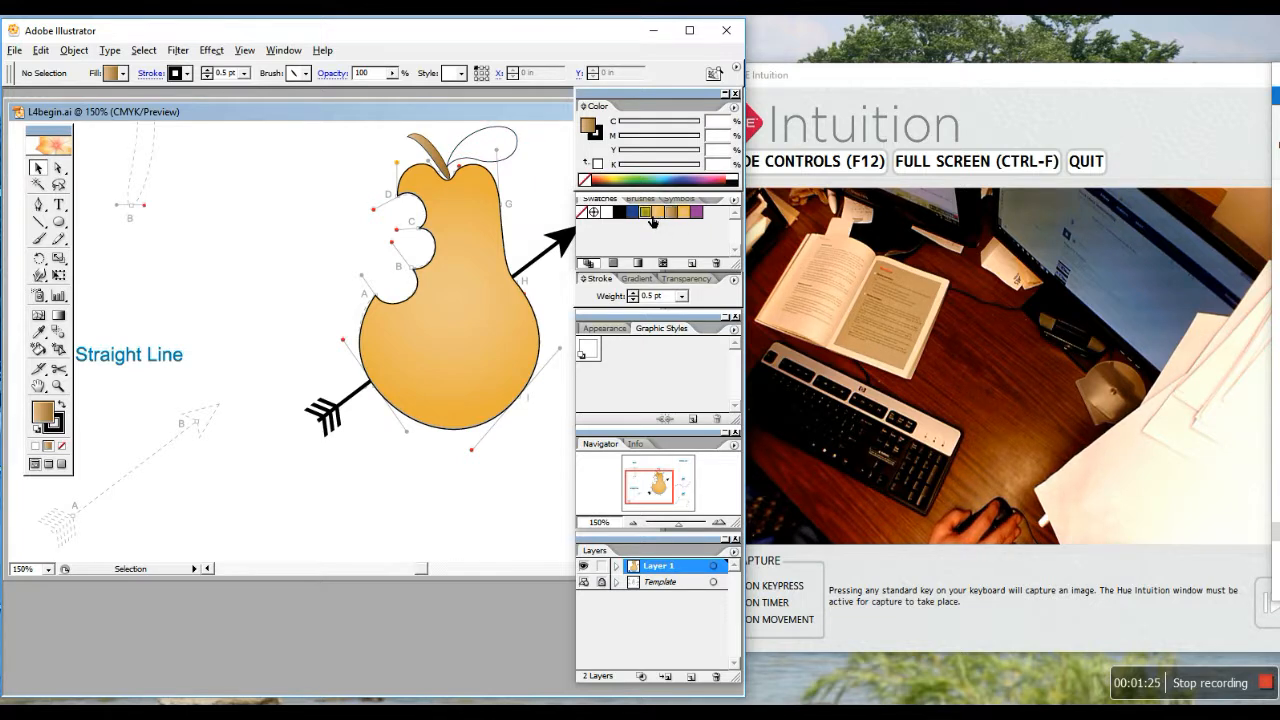
# Fill the leaf with olive green after briefly trying the orange Pear leaf colour
pyautogui.click(499, 155)
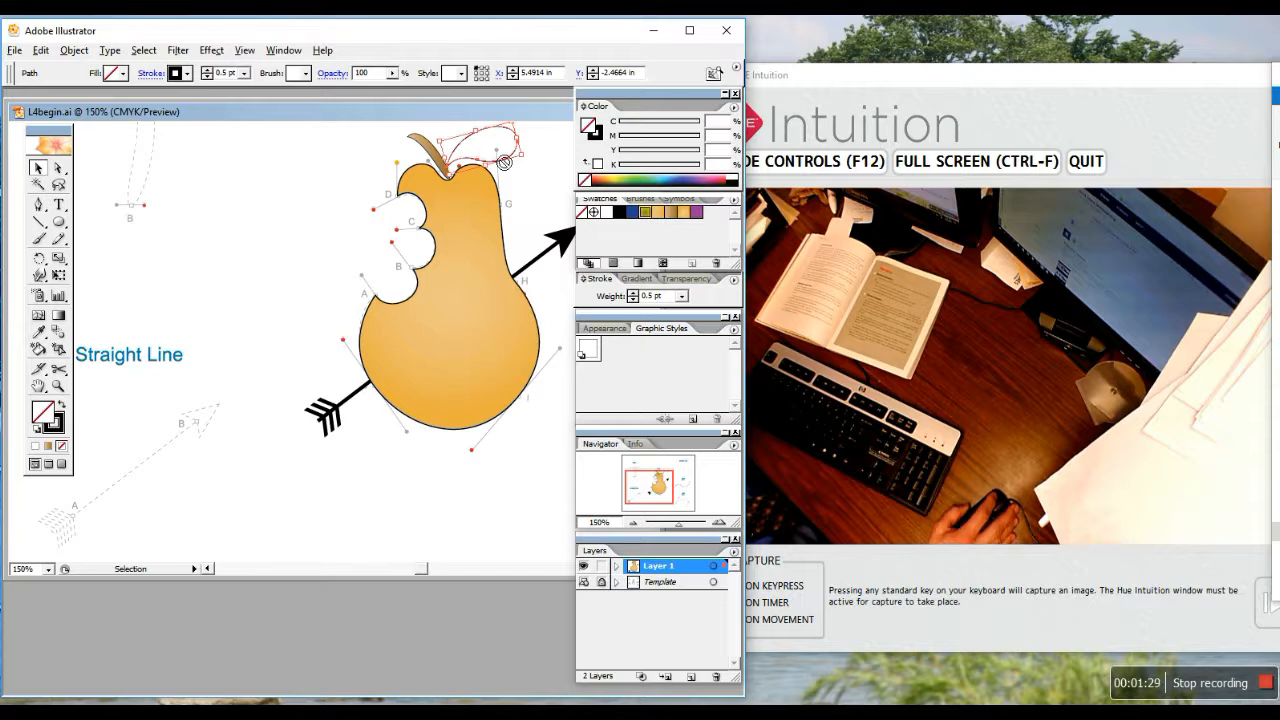
pyautogui.click(655, 213)
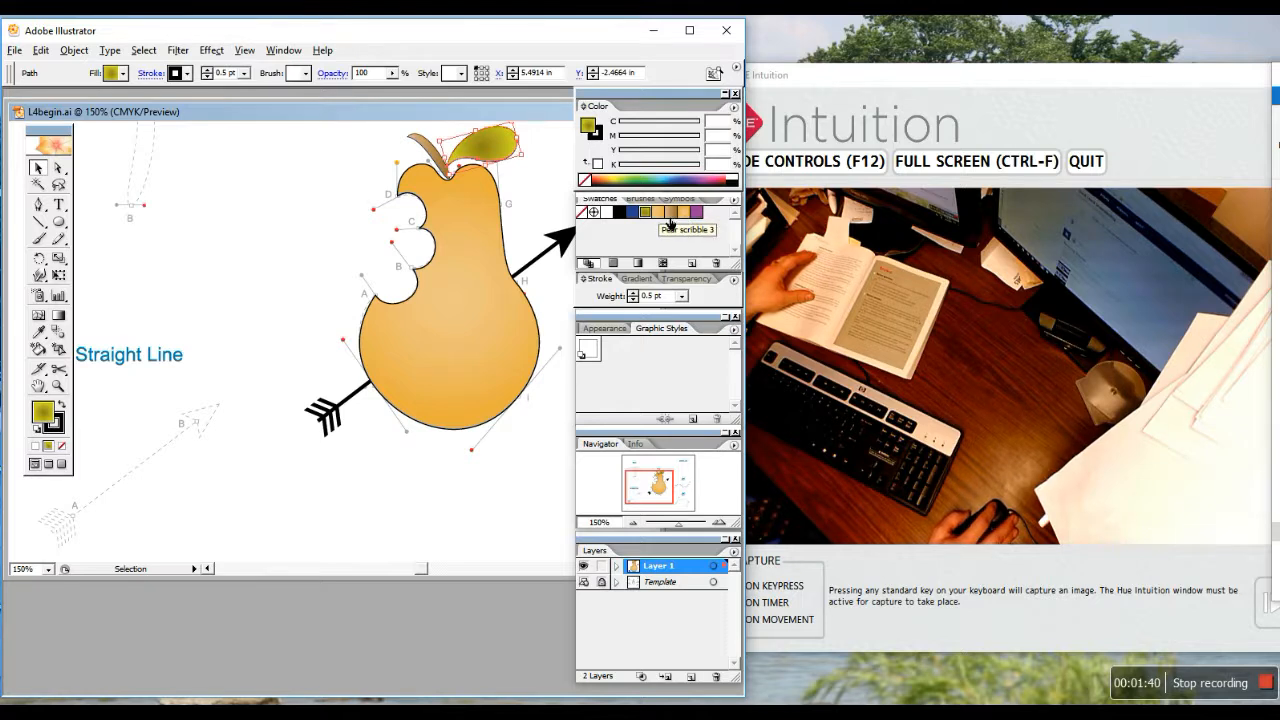
pyautogui.click(657, 216)
pyautogui.click(645, 212)
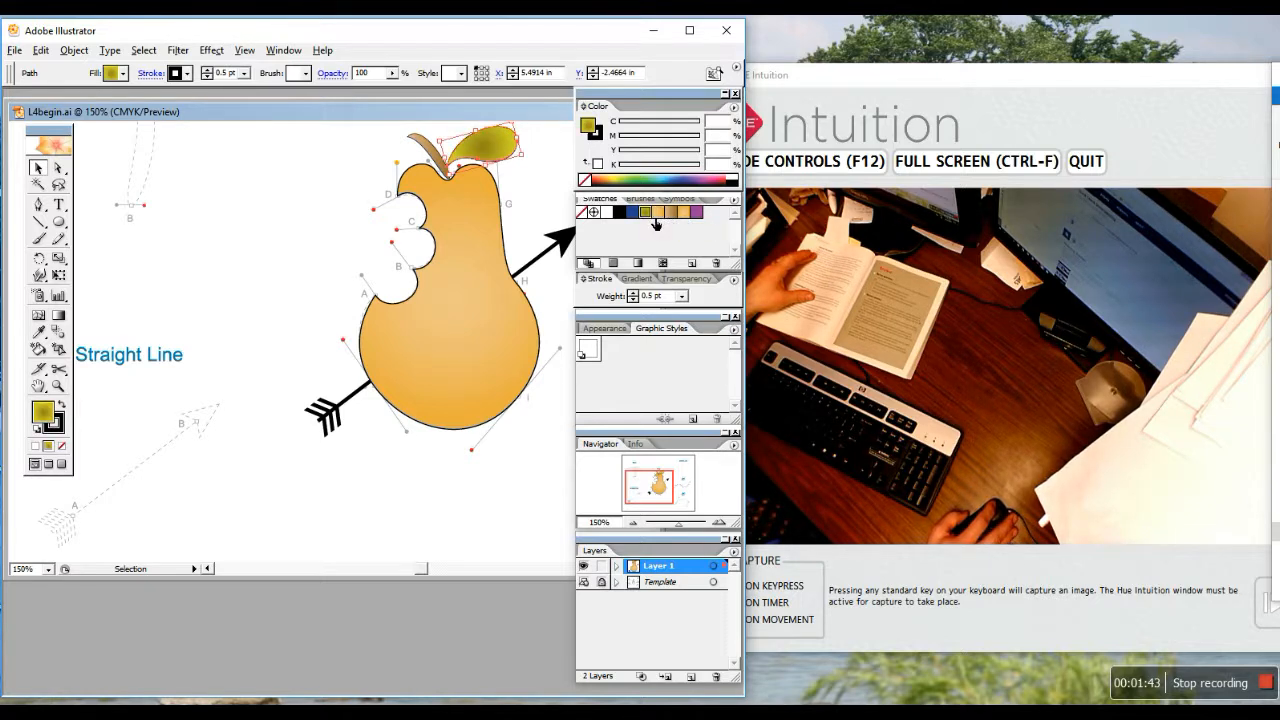
pyautogui.click(506, 360)
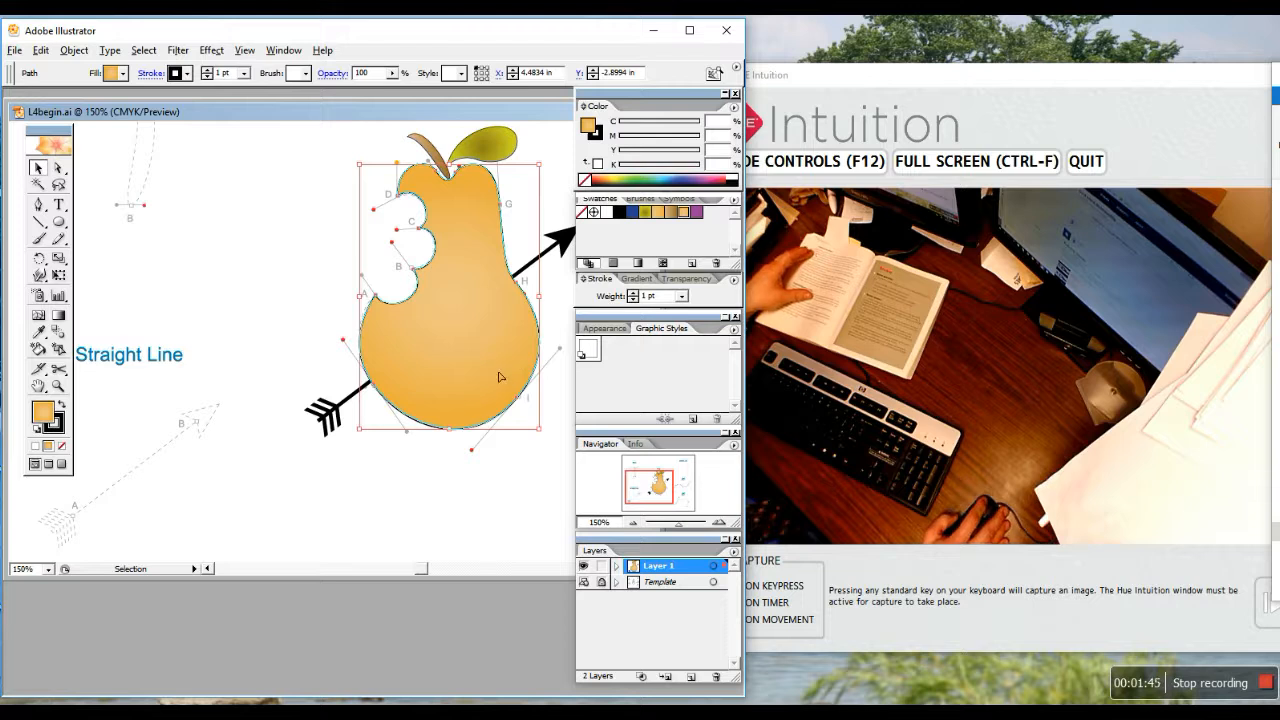
pyautogui.click(58, 238)
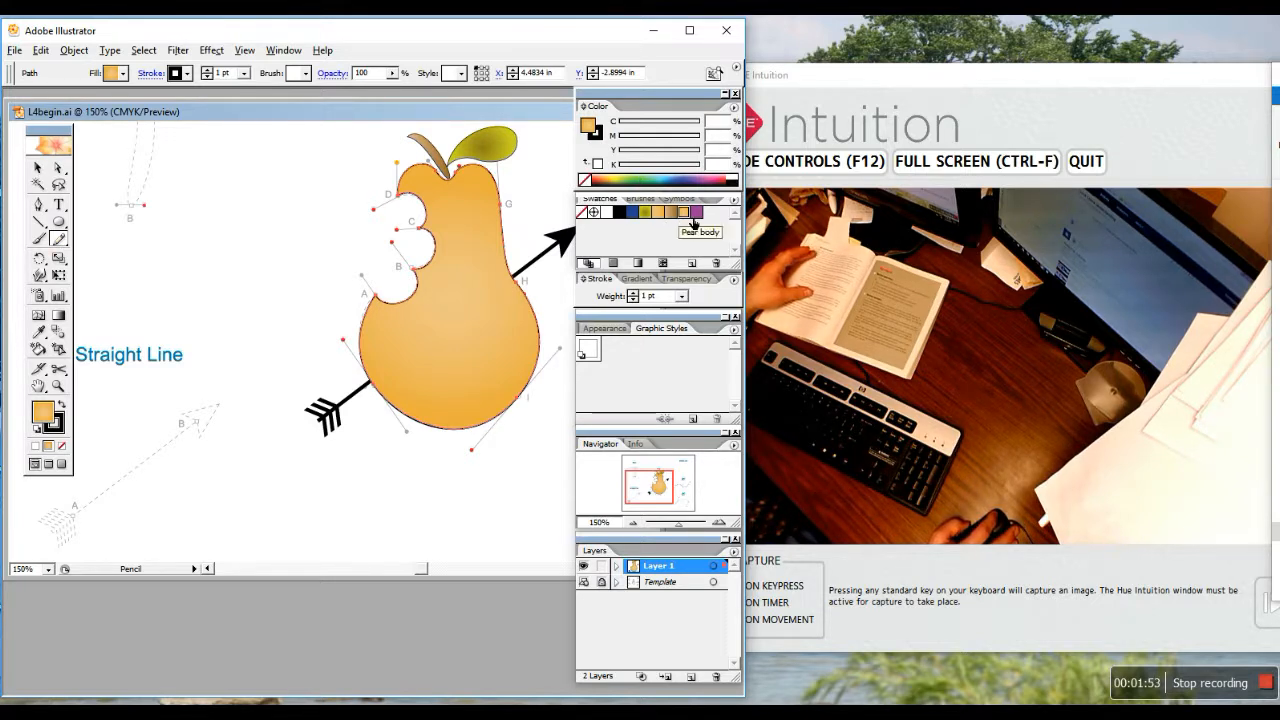
# Draw a black freehand zigzag on the pear's lower right and select it
pyautogui.click(676, 219)
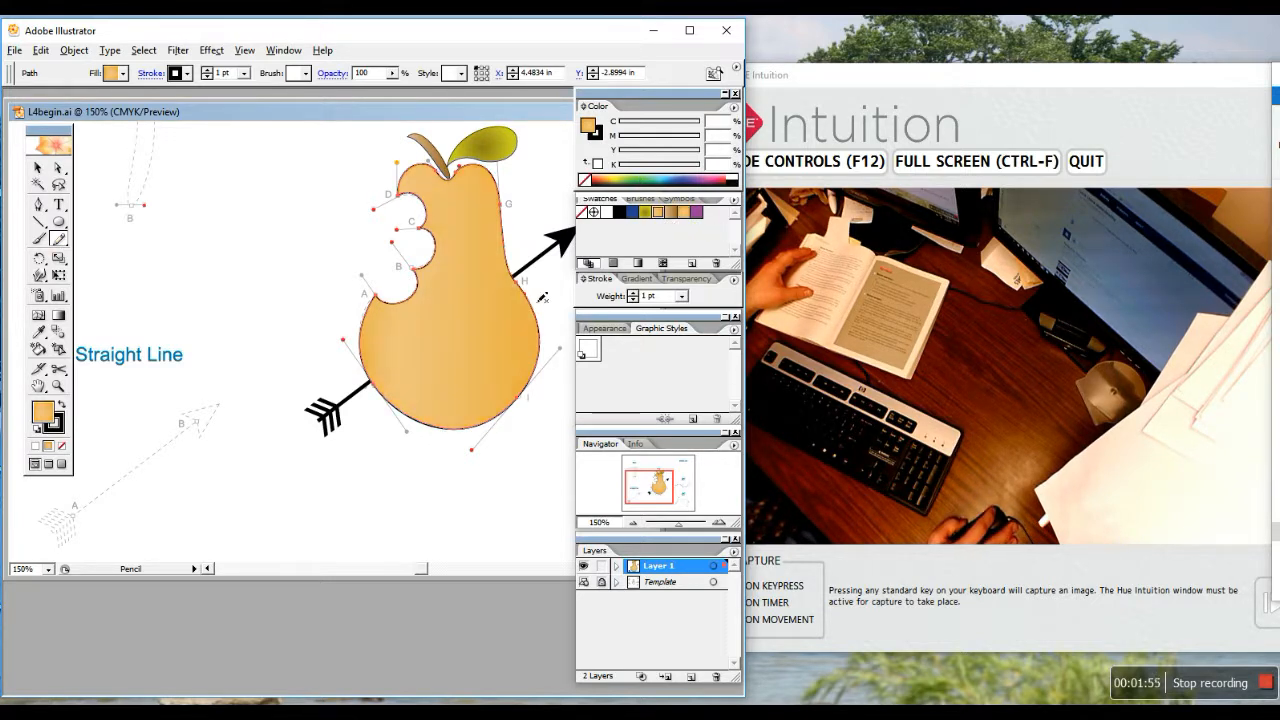
pyautogui.moveTo(488, 390); pyautogui.dragTo(472, 324)
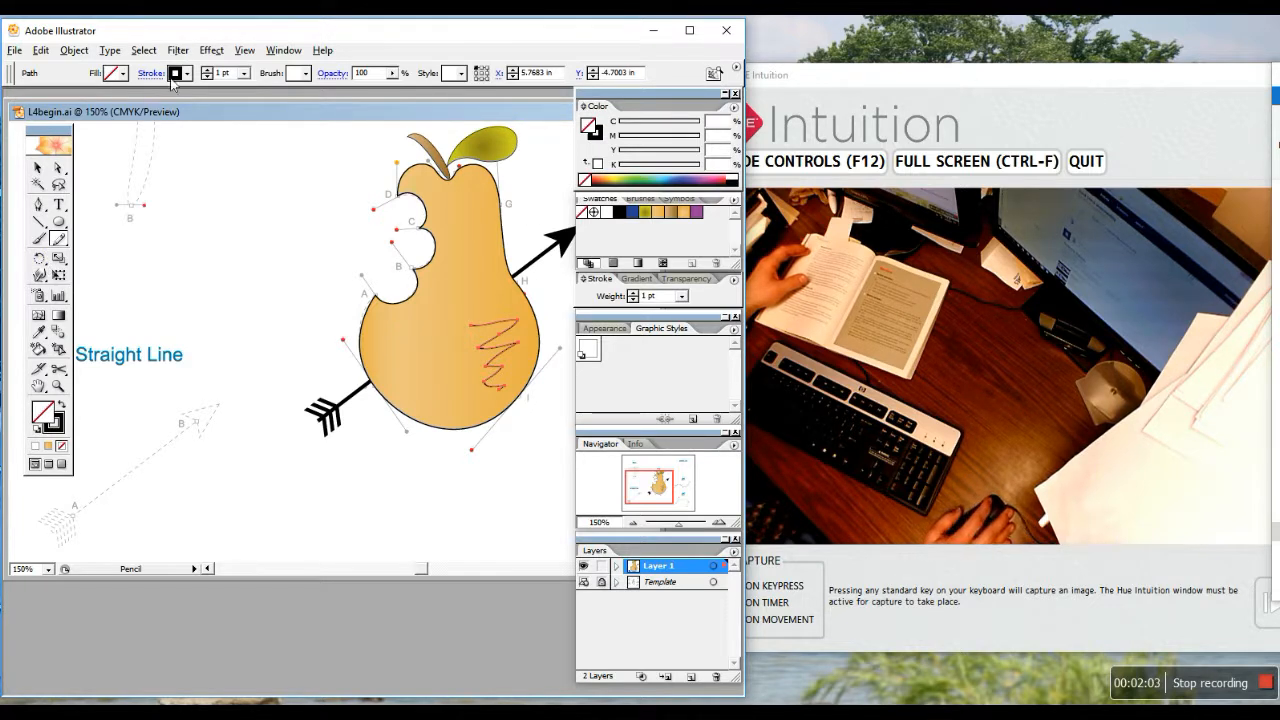
pyautogui.click(38, 168)
pyautogui.click(366, 345)
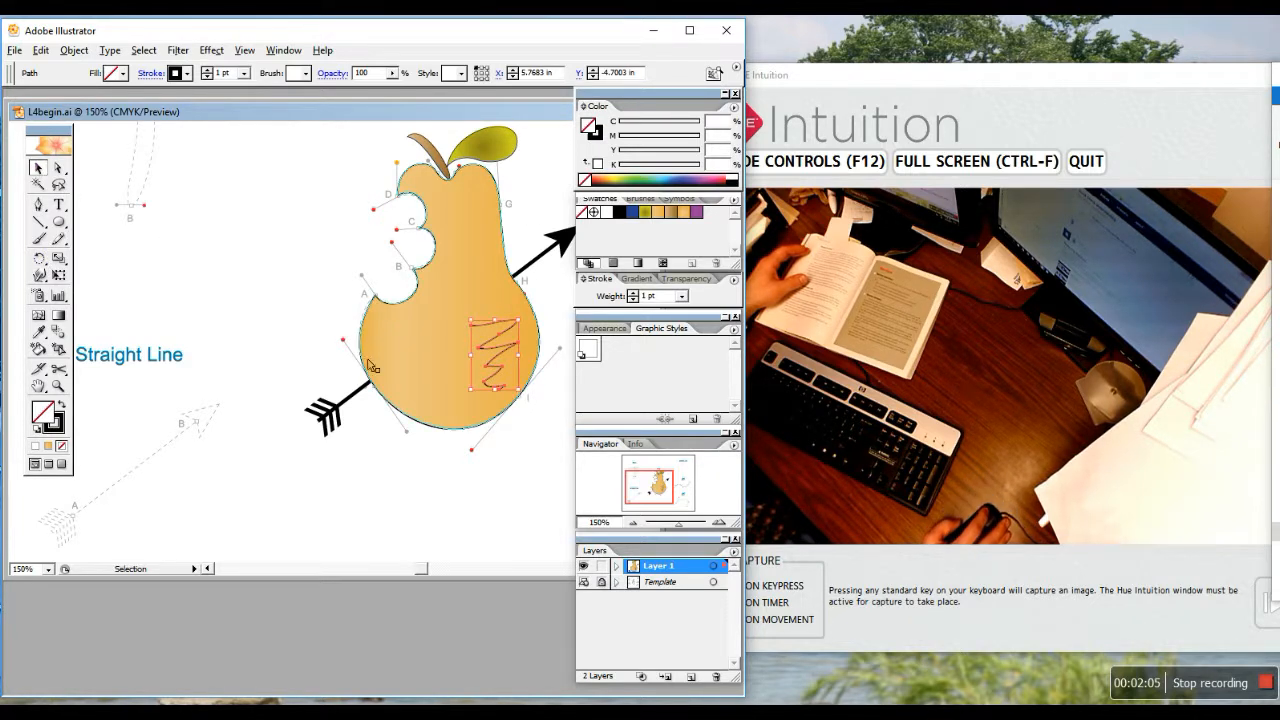
pyautogui.click(510, 340)
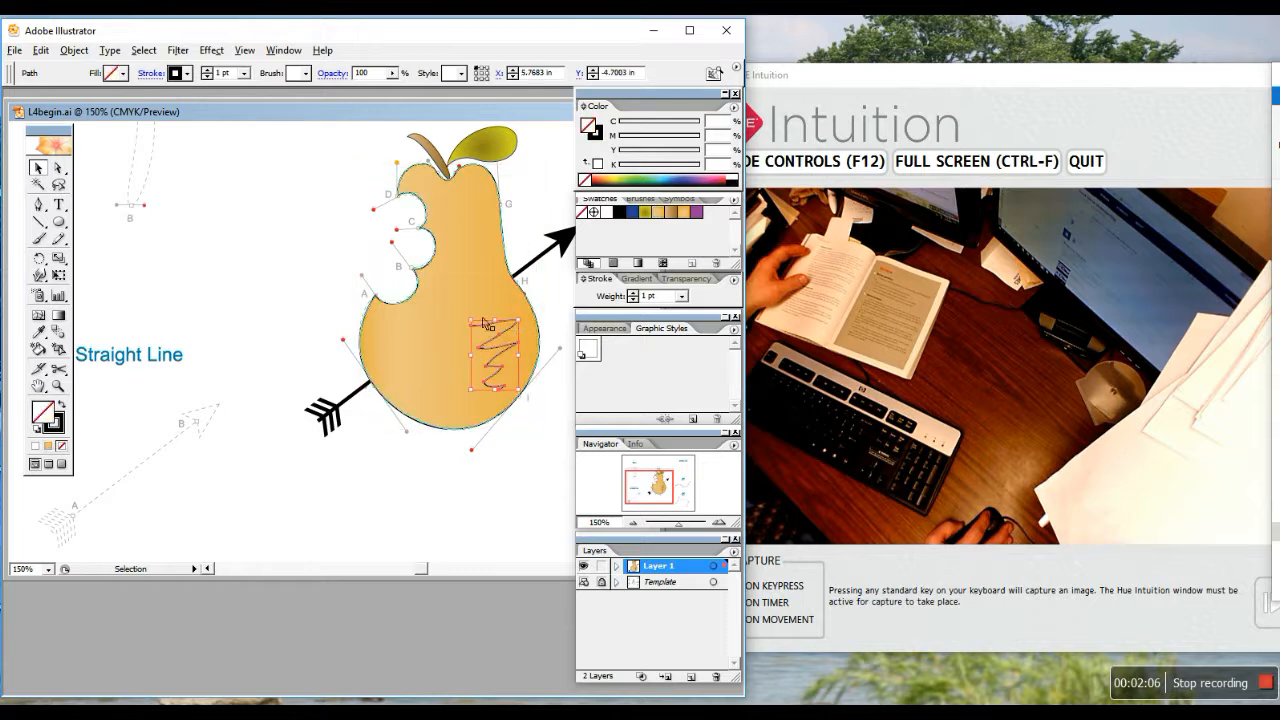
# Leave the zigzag's stroke black and select the pear body
pyautogui.click(186, 75)
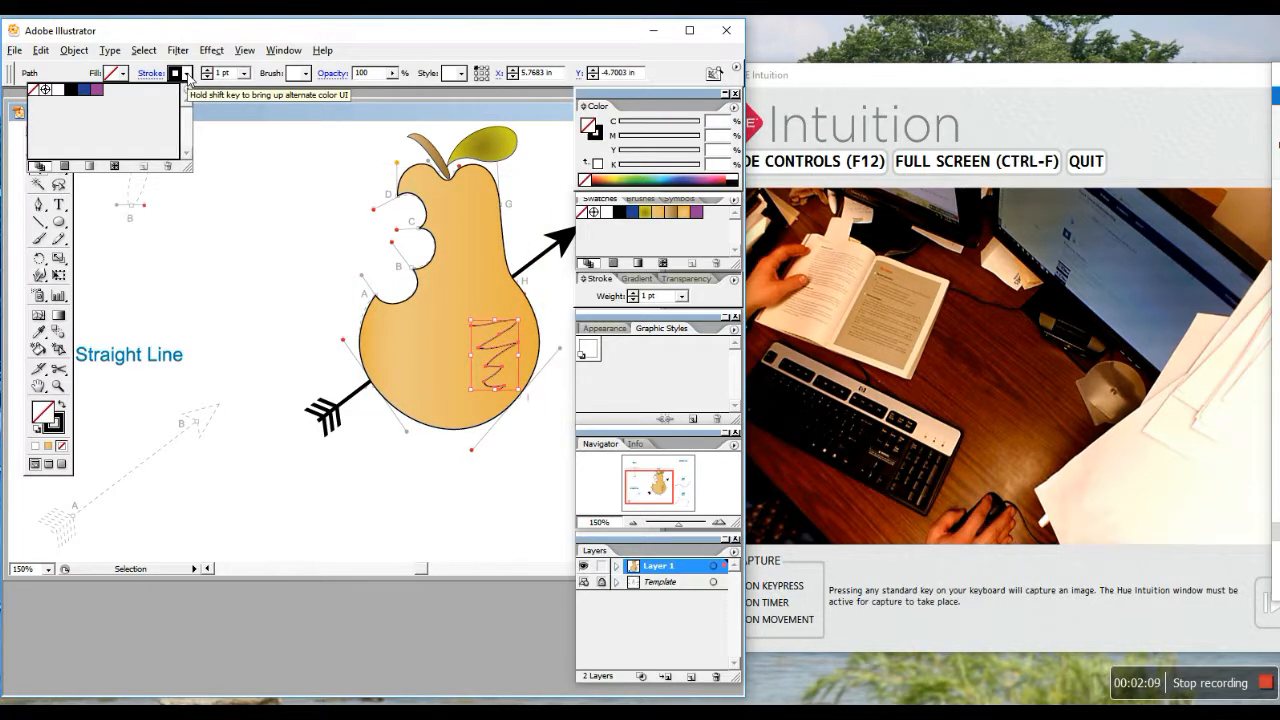
pyautogui.click(186, 77)
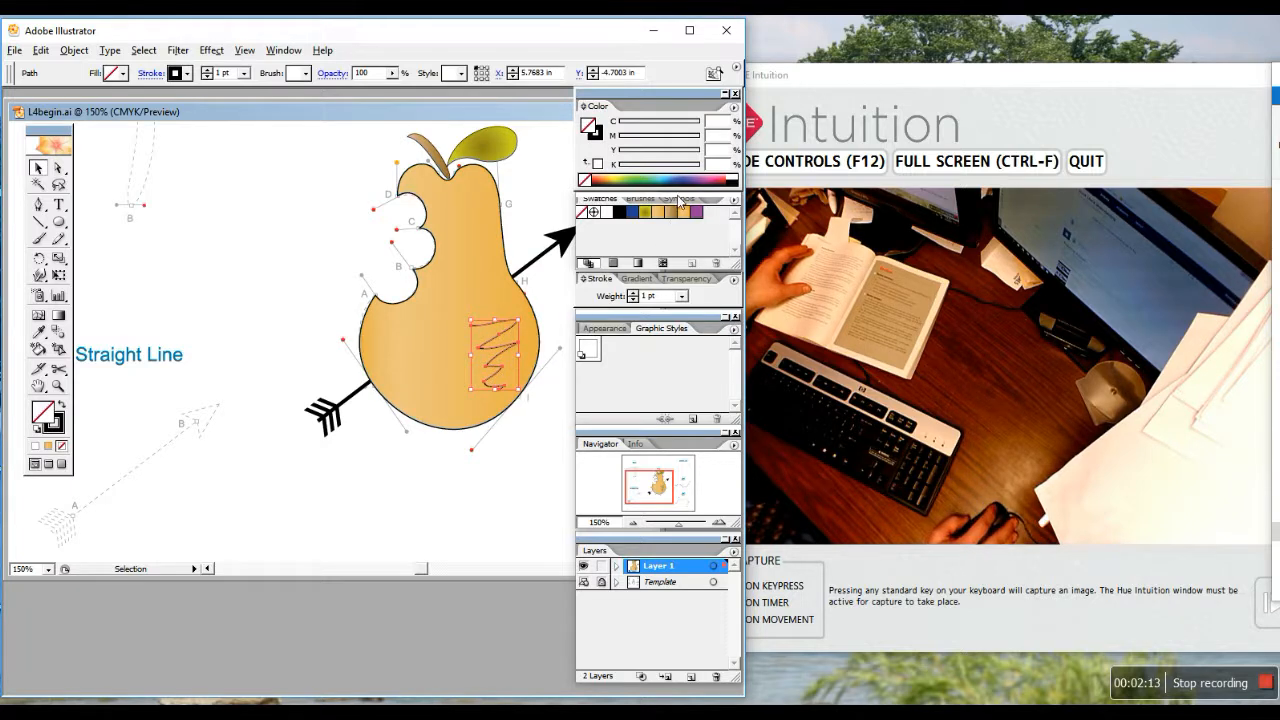
pyautogui.click(429, 361)
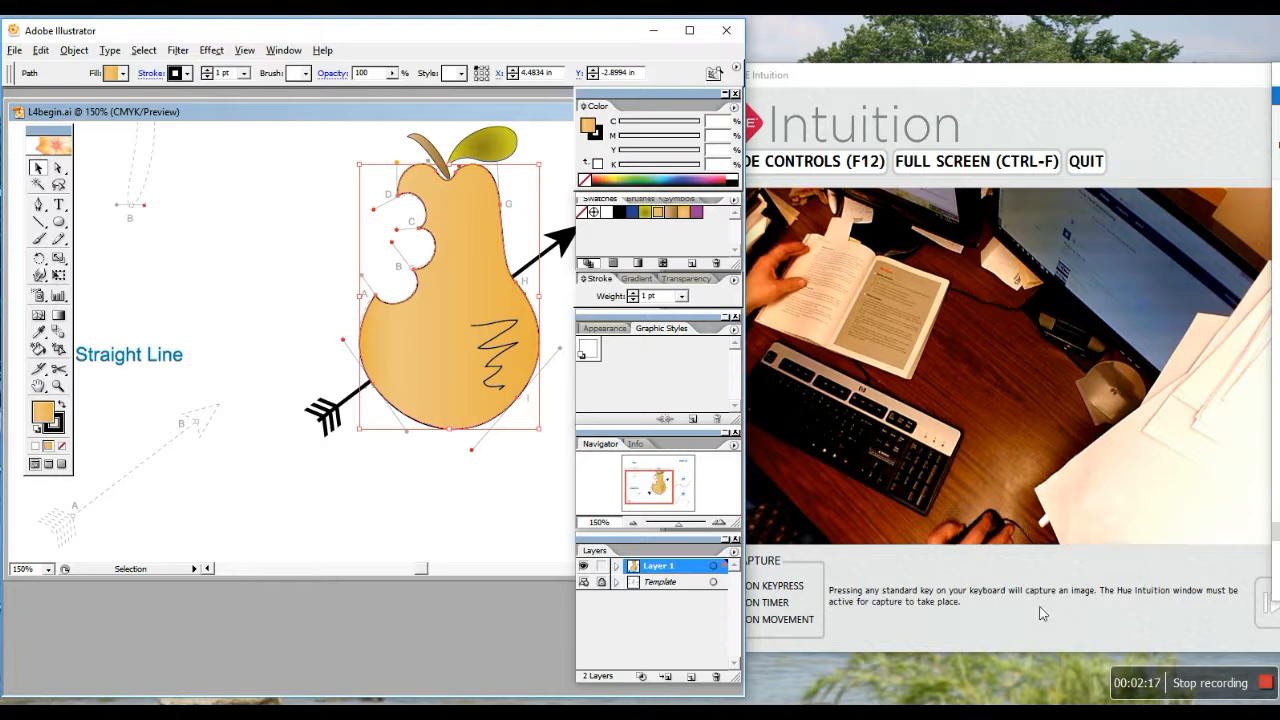
# Apply the Pear body gradient and add a second fill with the tan gradient via Appearance
pyautogui.click(691, 218)
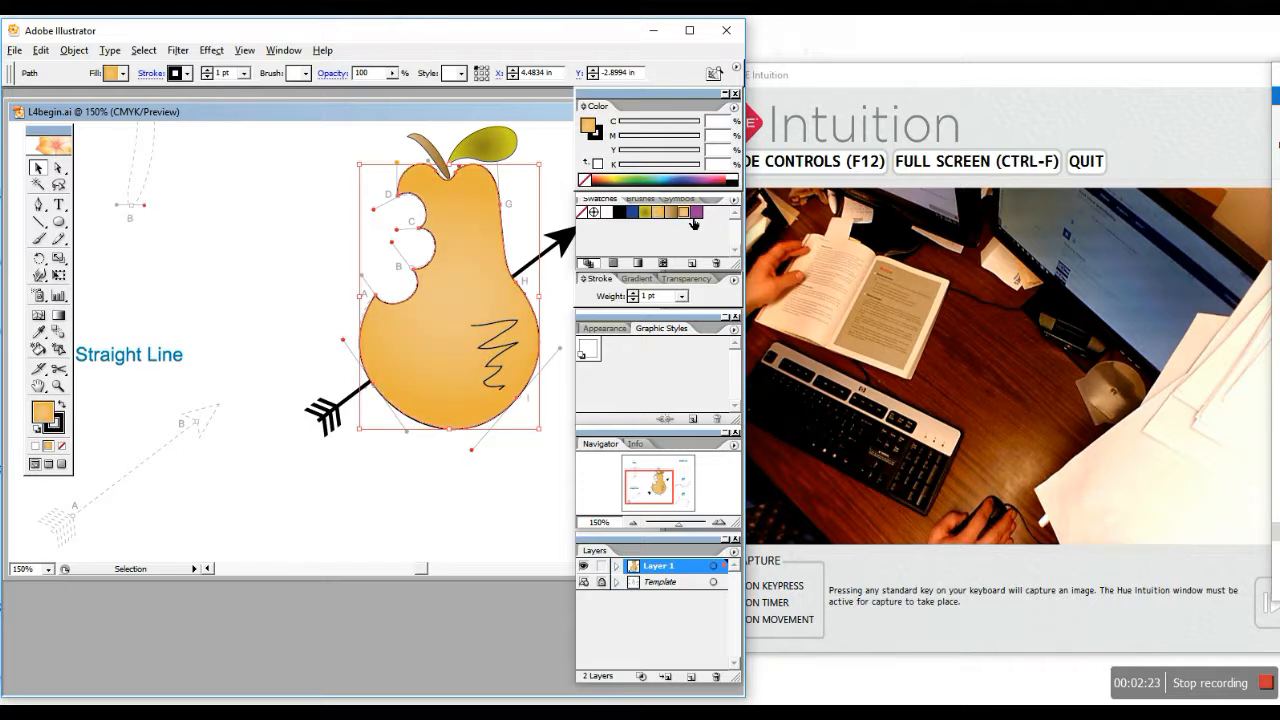
pyautogui.click(610, 329)
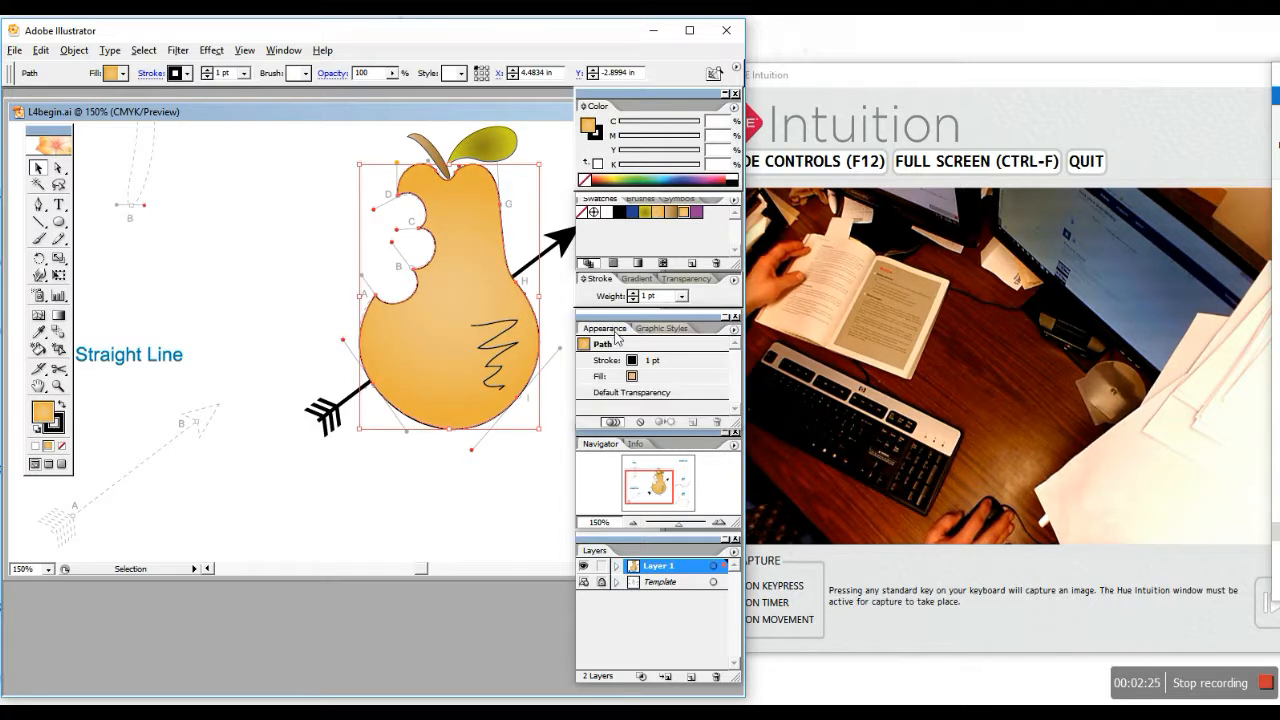
pyautogui.click(645, 380)
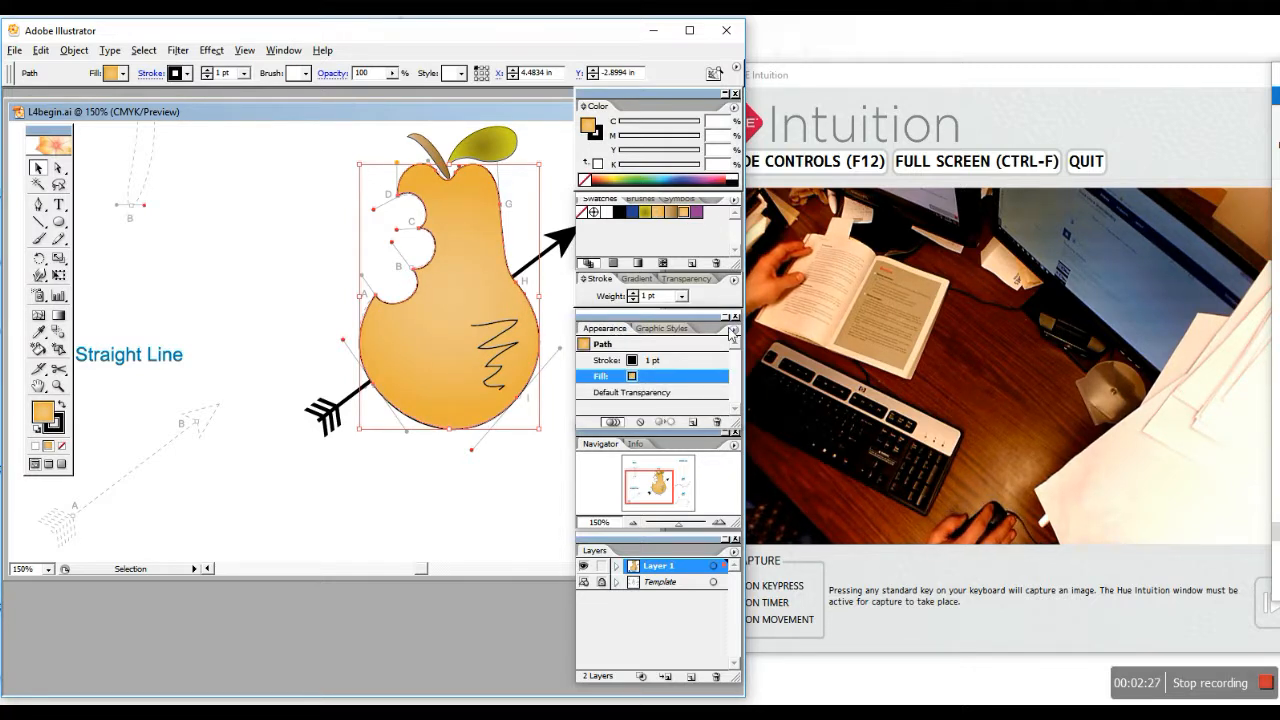
pyautogui.click(734, 328)
pyautogui.click(782, 333)
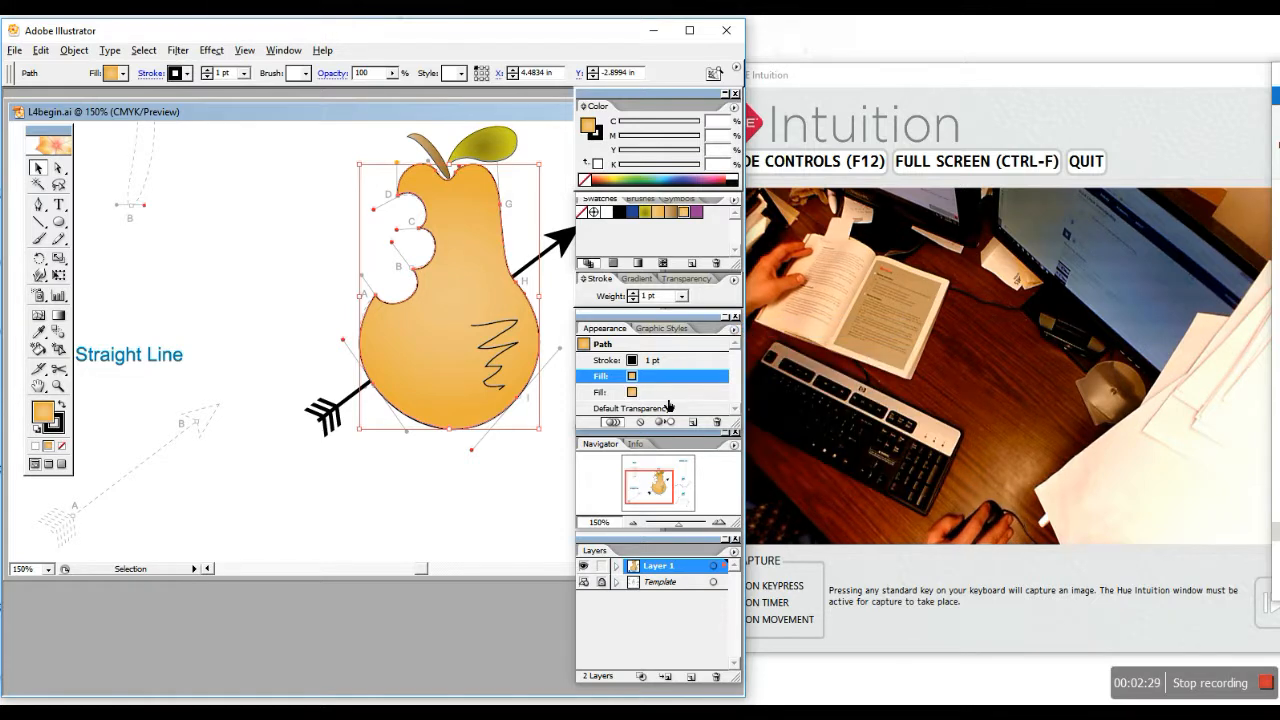
pyautogui.click(664, 214)
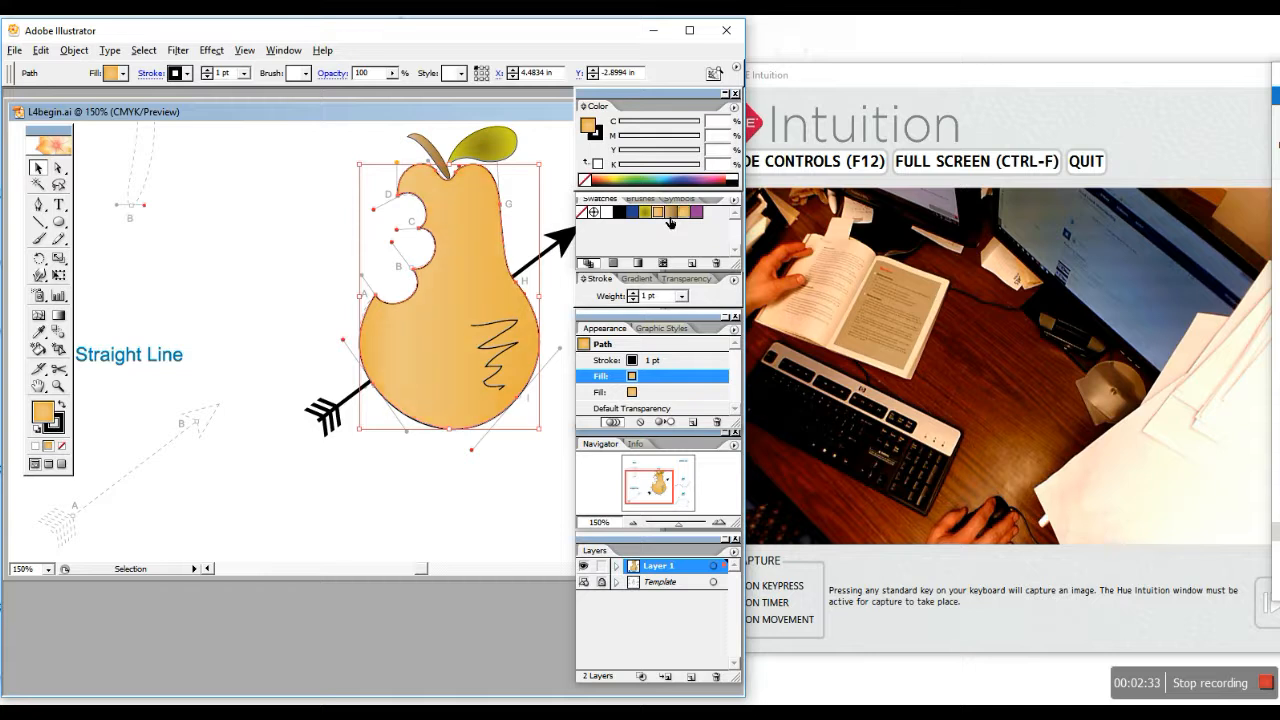
# Delete the black zigzag scribble and reselect the pear
pyautogui.click(511, 348)
pyautogui.press('Delete')
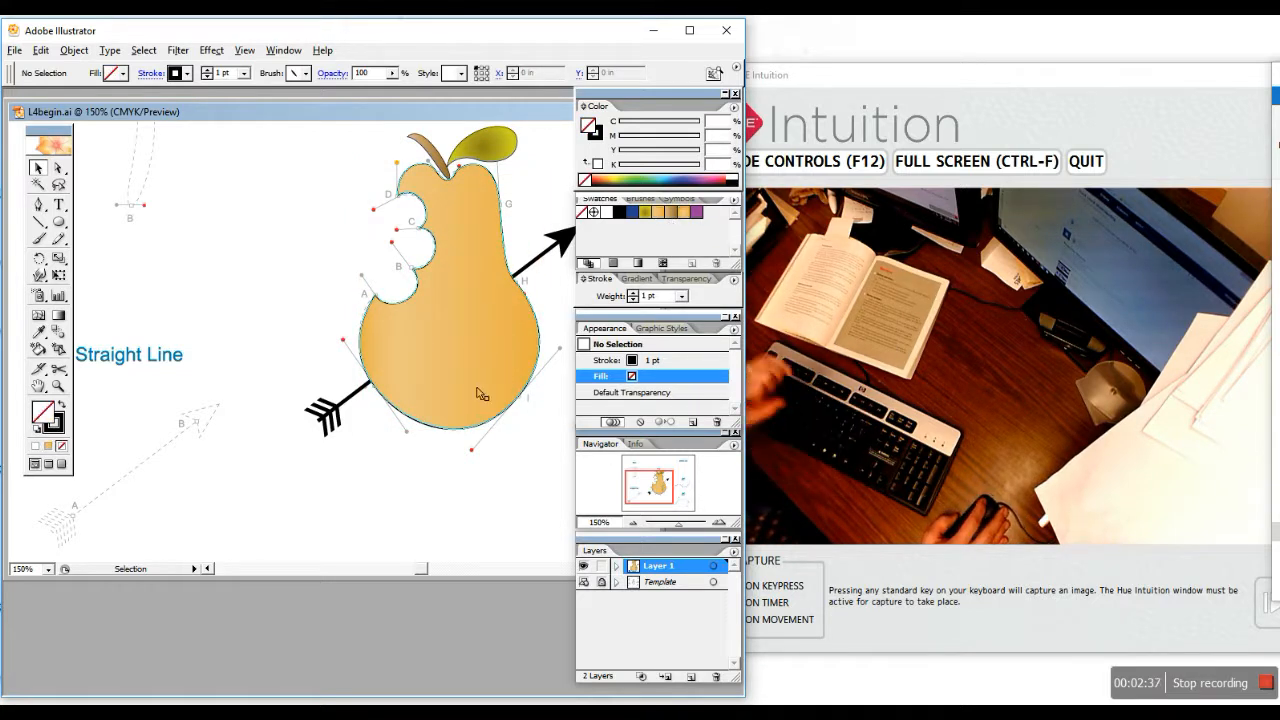
pyautogui.click(447, 365)
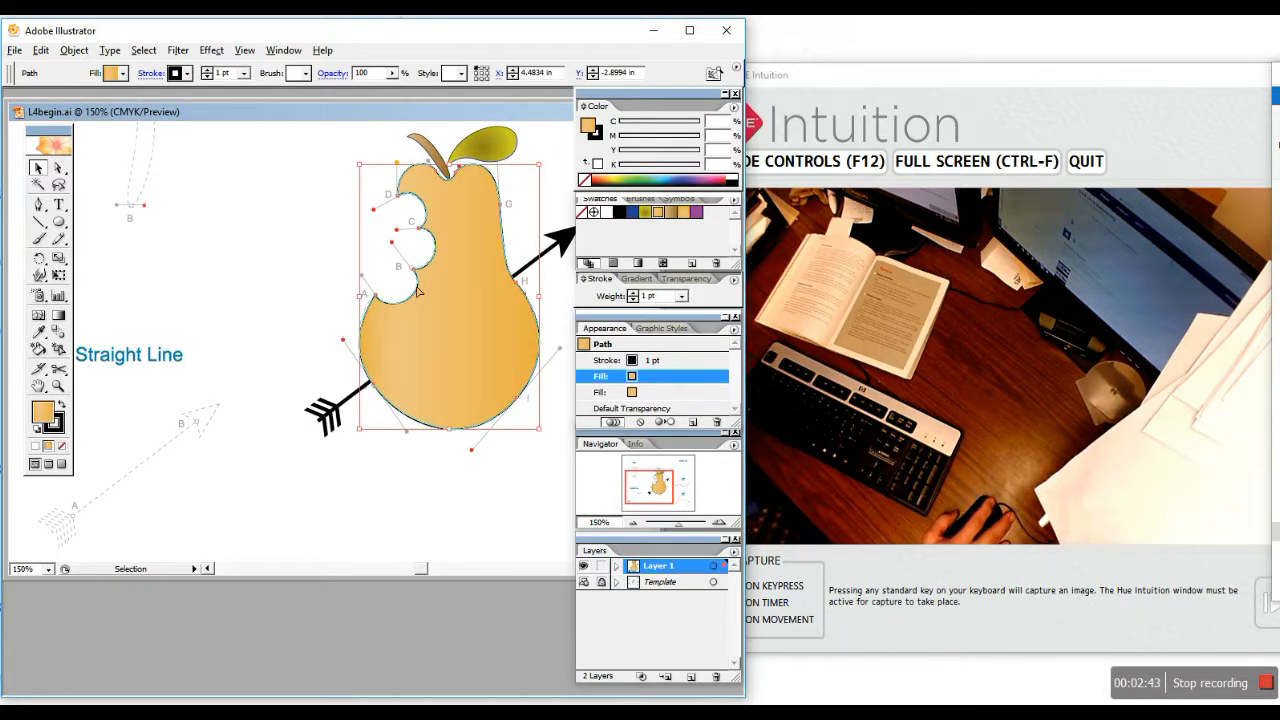
# Send the pear to the back behind the arrow shaft
pyautogui.click(74, 50)
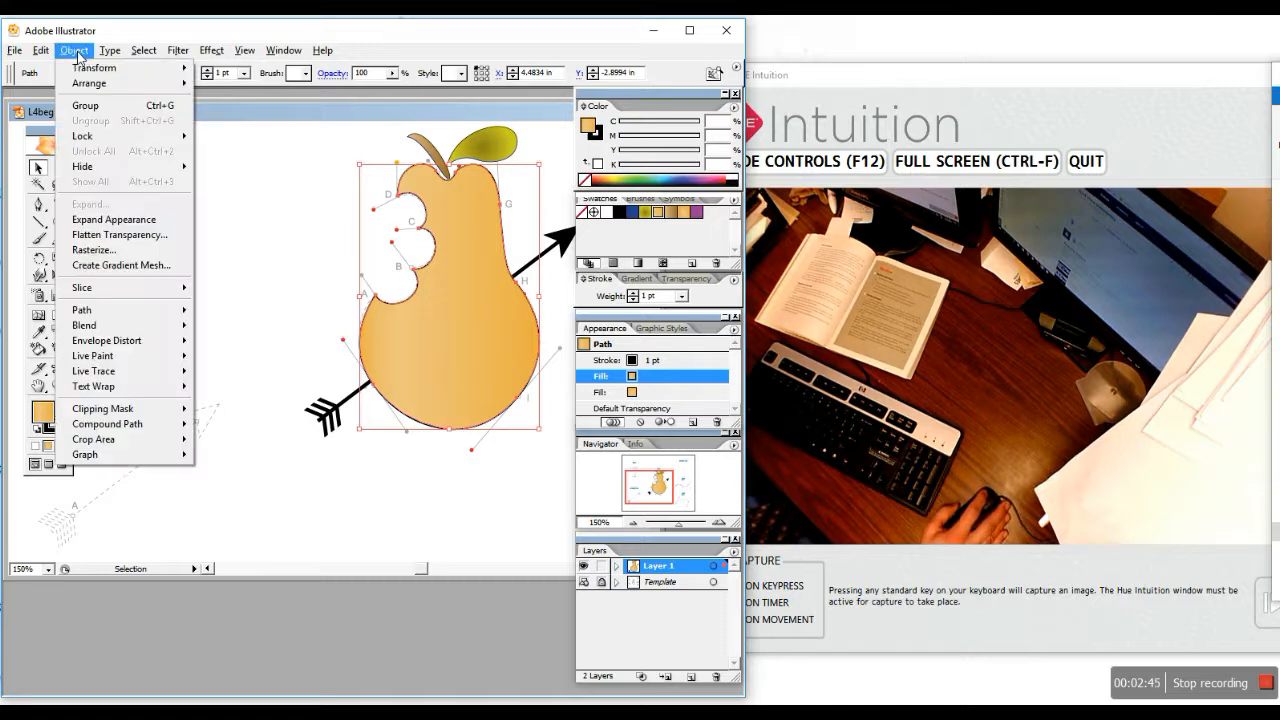
pyautogui.moveTo(130, 90)
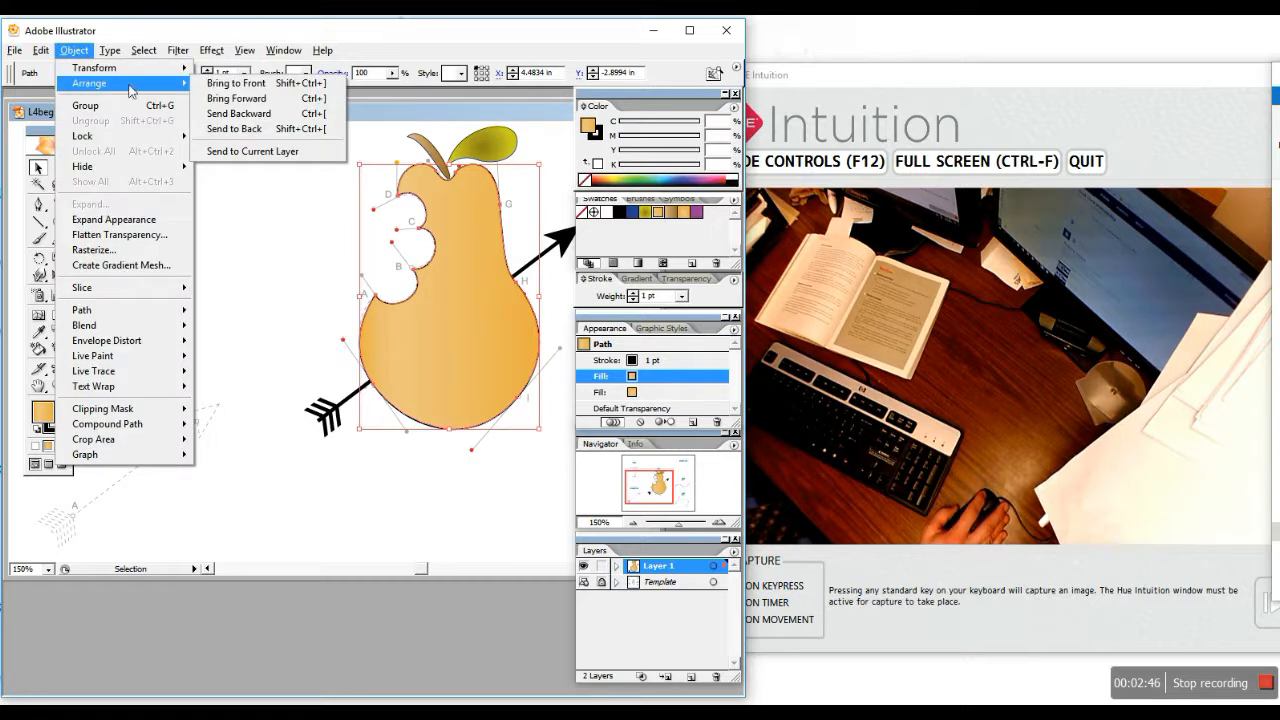
pyautogui.click(250, 128)
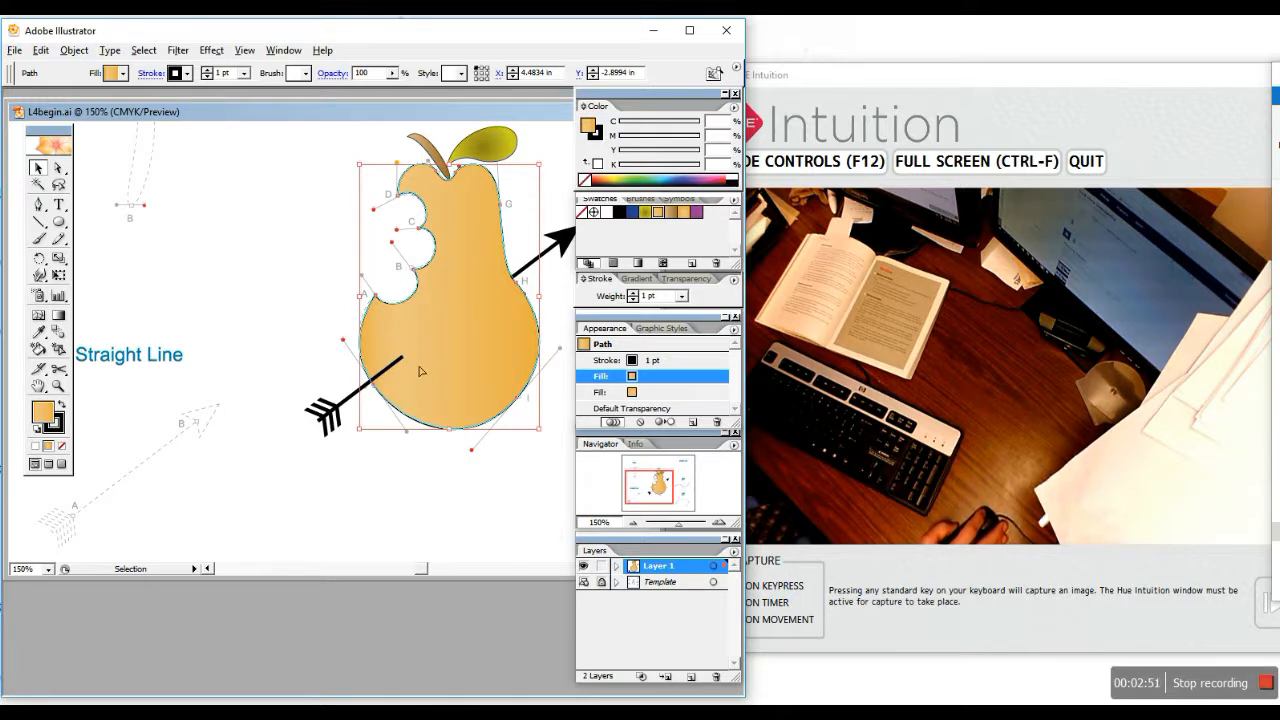
# Draw a small curved Pen mark and position it where the arrow enters the pear
pyautogui.click(44, 206)
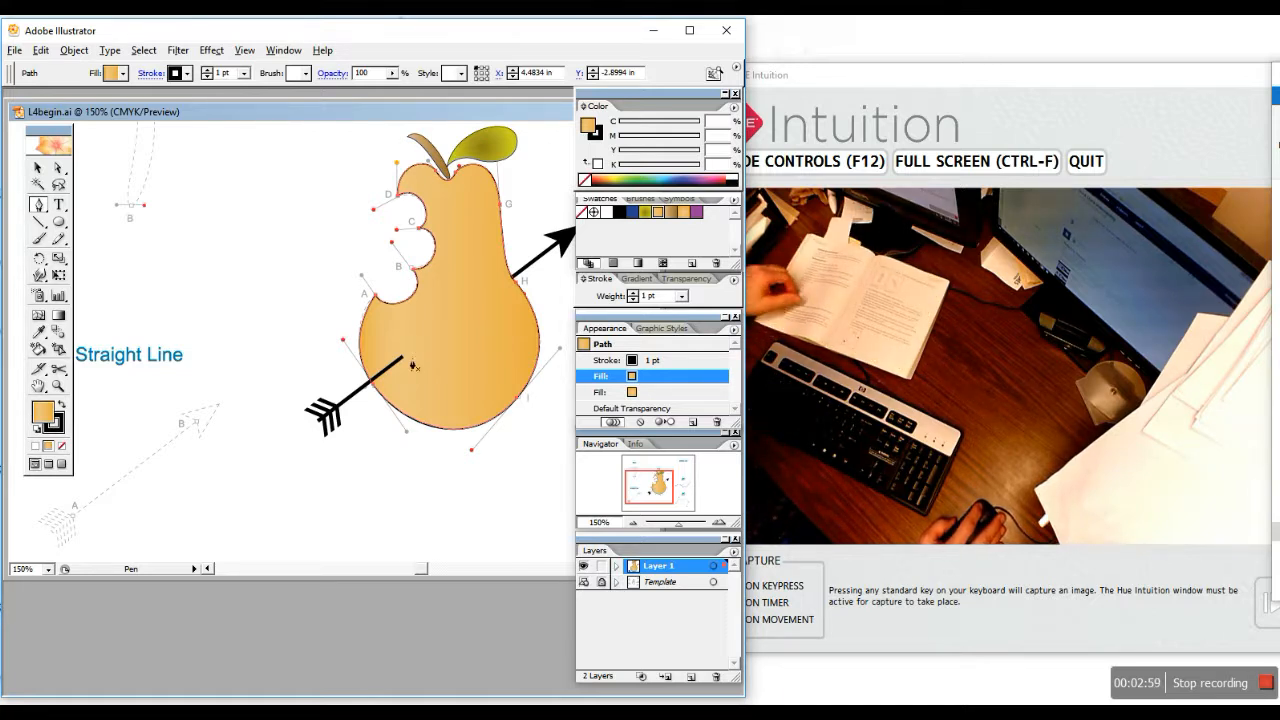
pyautogui.moveTo(407, 342); pyautogui.dragTo(387, 379)
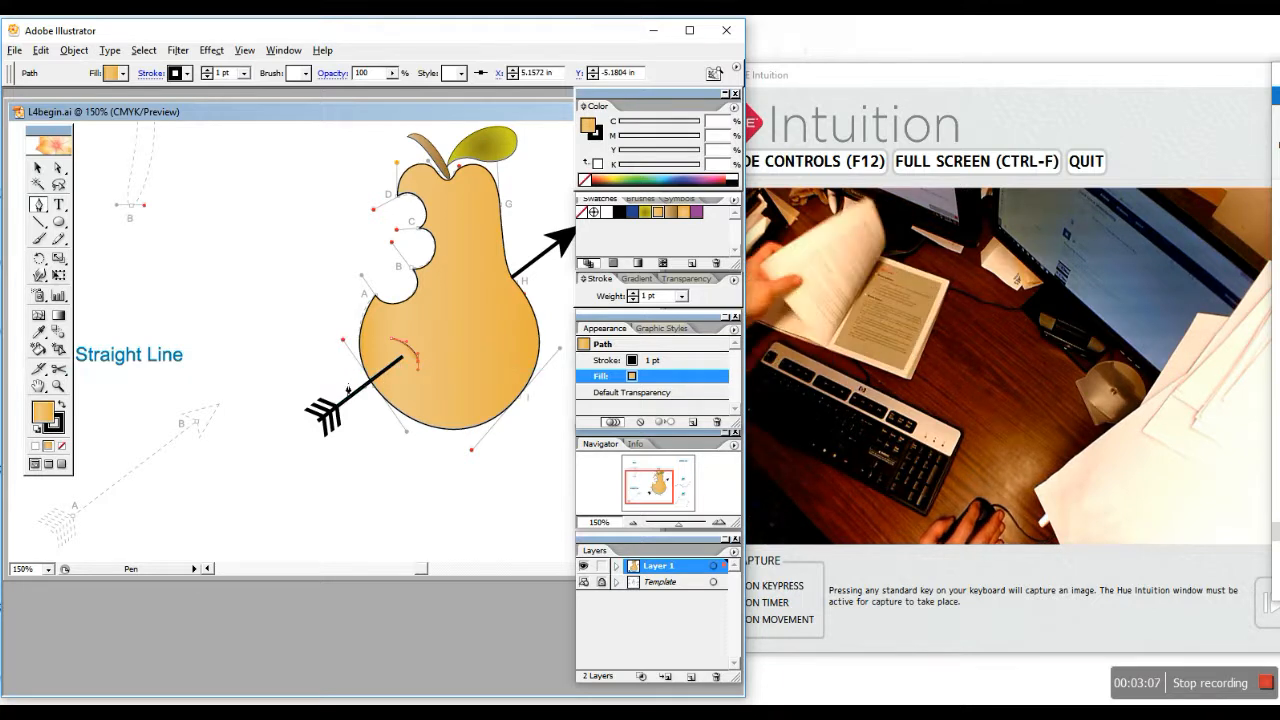
pyautogui.click(38, 168)
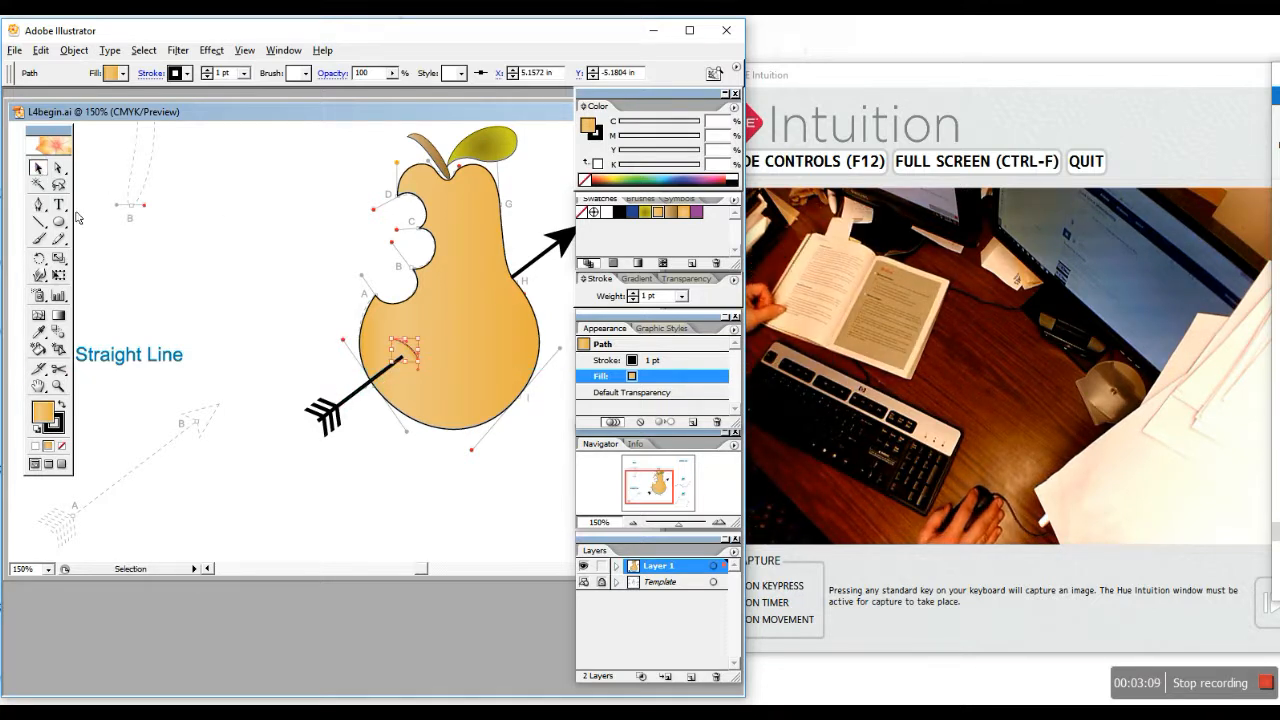
pyautogui.moveTo(406, 349); pyautogui.dragTo(401, 358)
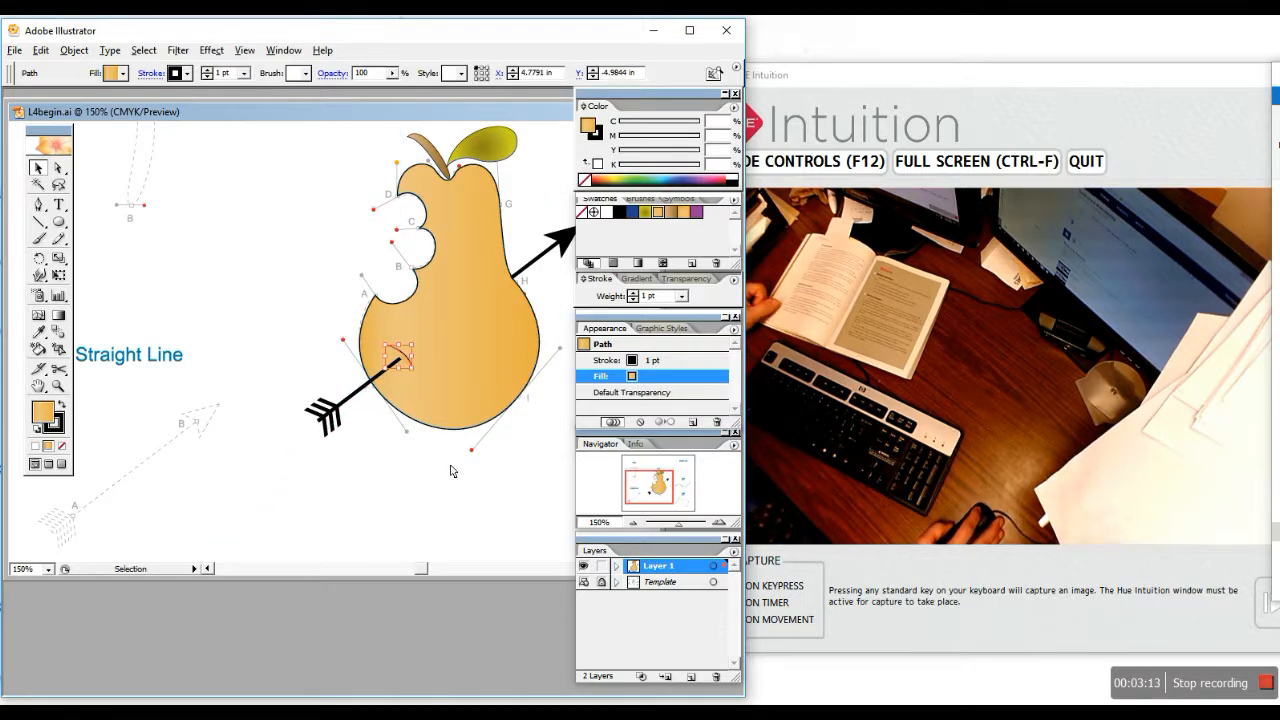
pyautogui.press('Down')
pyautogui.press('Down')
pyautogui.press('Down')
pyautogui.press('Down')
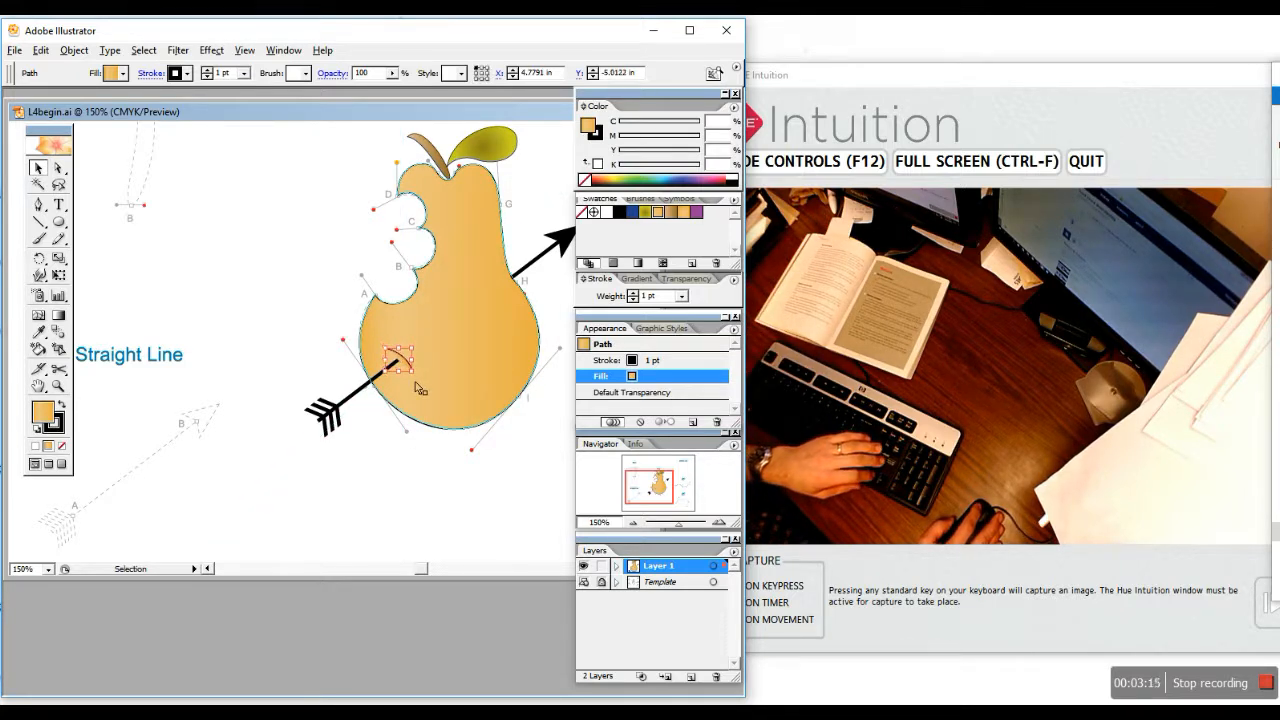
pyautogui.press('Up')
pyautogui.press('Up')
pyautogui.press('Up')
pyautogui.press('Up')
pyautogui.press('Left')
pyautogui.press('Left')
pyautogui.press('Left')
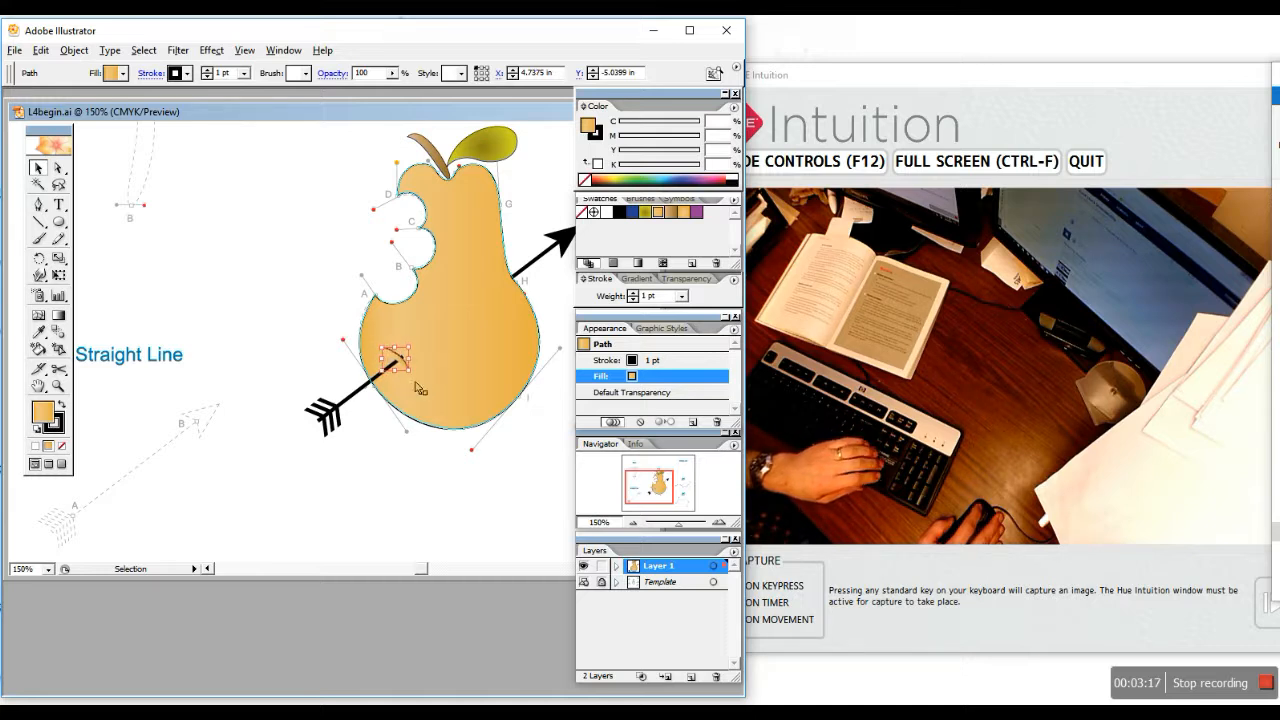
pyautogui.press('Right')
pyautogui.press('Right')
pyautogui.press('Right')
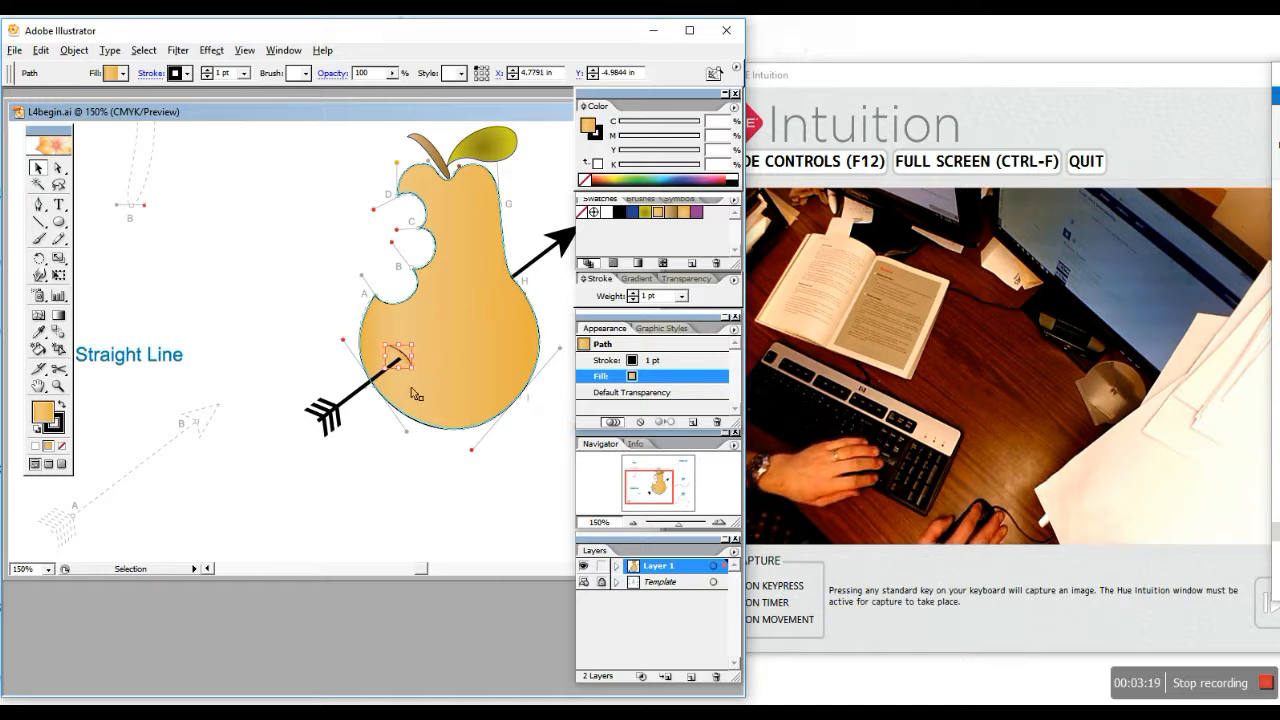
pyautogui.click(395, 491)
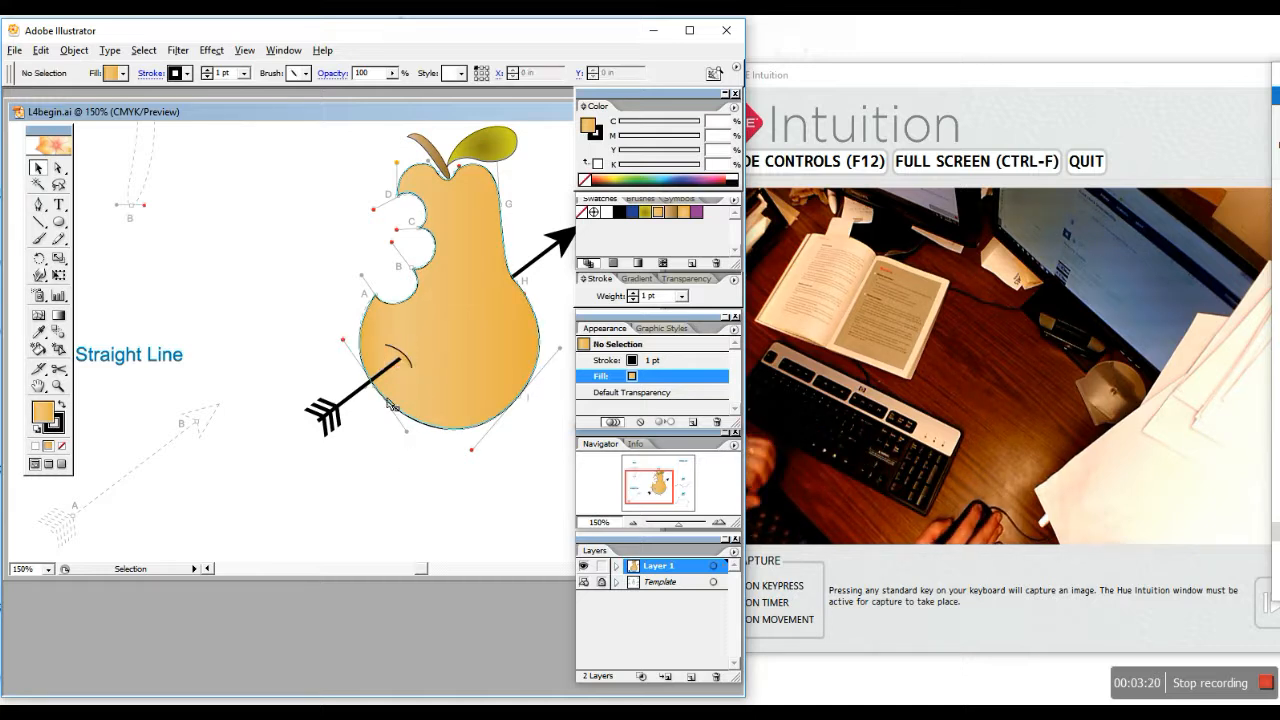
# Set the curved entry mark's fill to None and nudge it slightly down
pyautogui.click(121, 76)
pyautogui.click(5, 89)
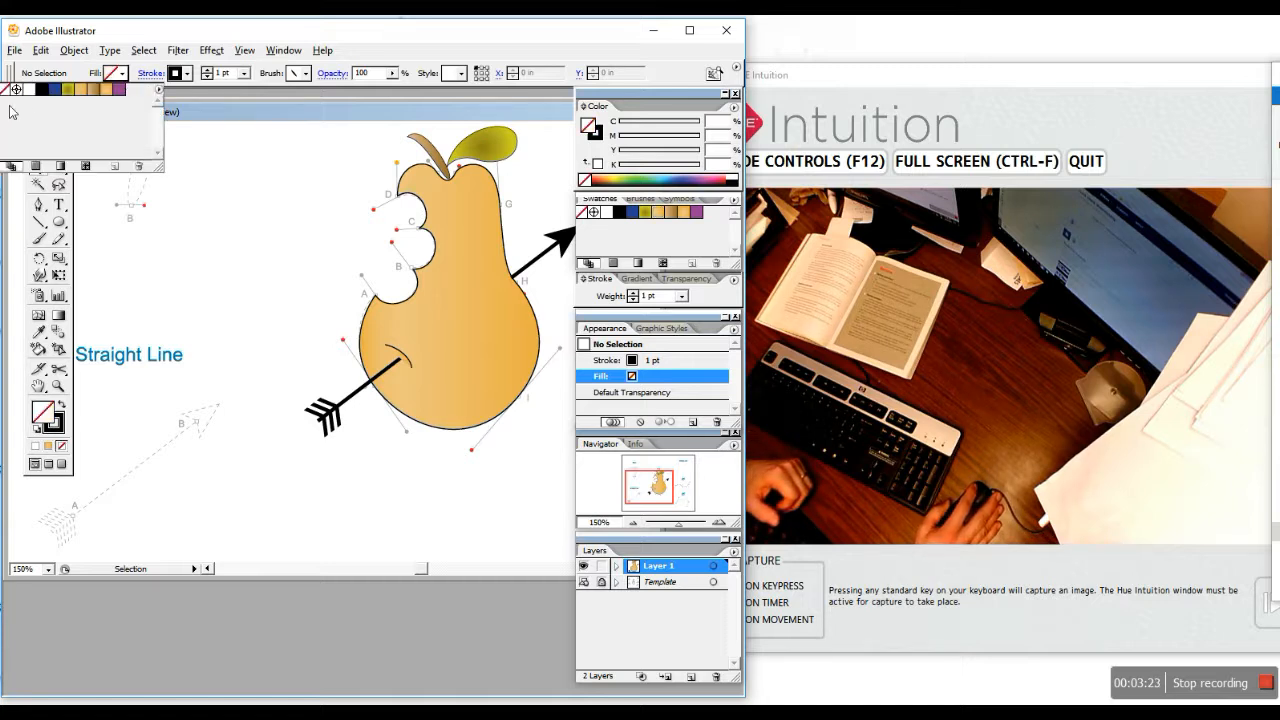
pyautogui.click(400, 356)
pyautogui.click(122, 76)
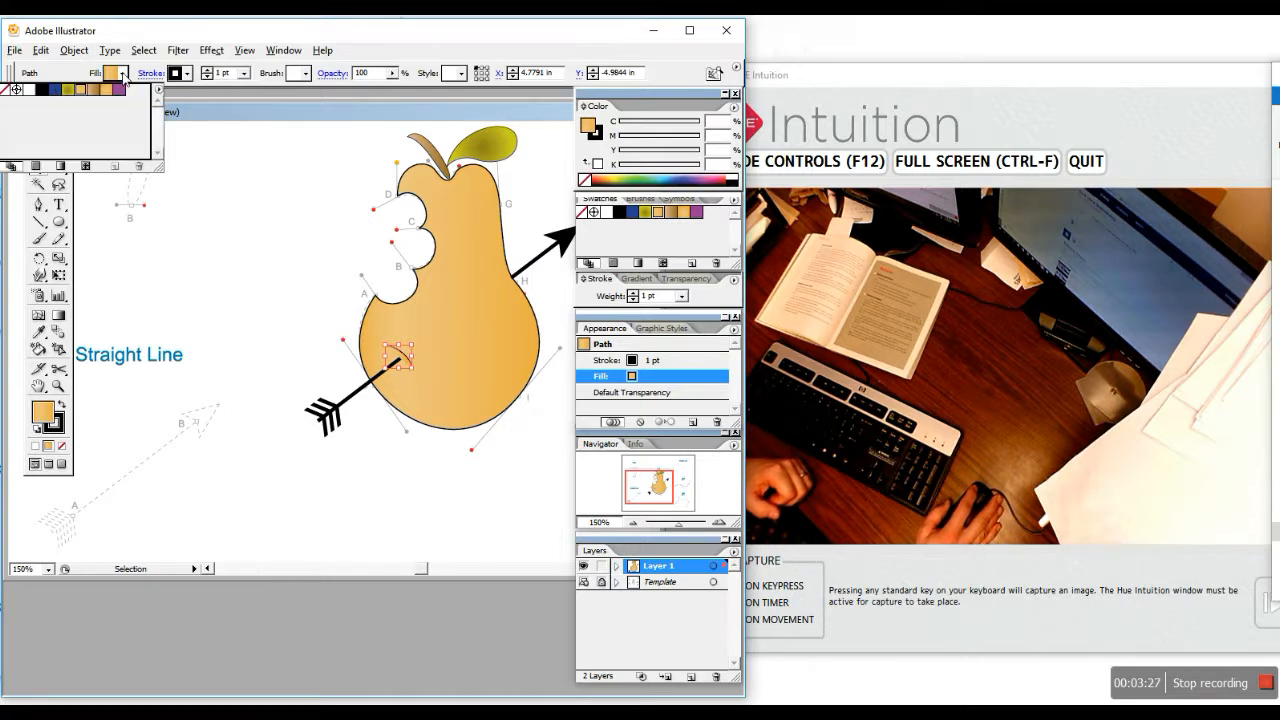
pyautogui.click(5, 90)
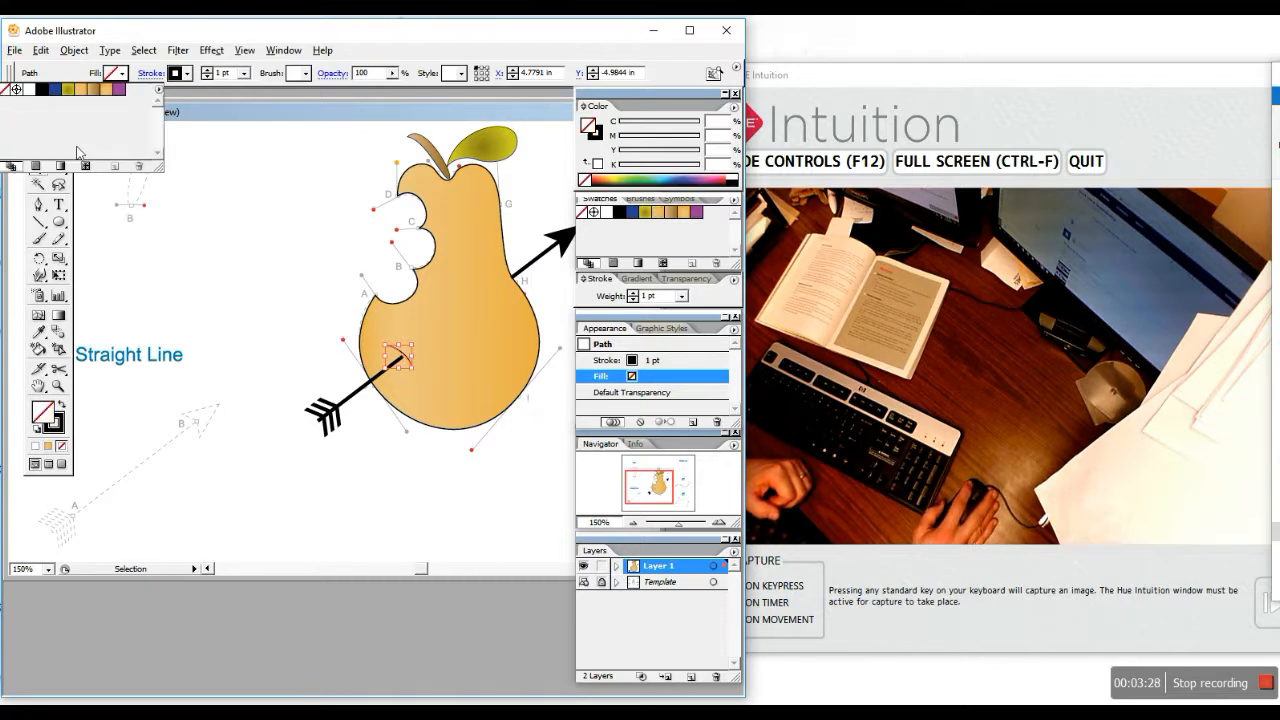
pyautogui.click(402, 402)
pyautogui.press('Down')
pyautogui.press('Down')
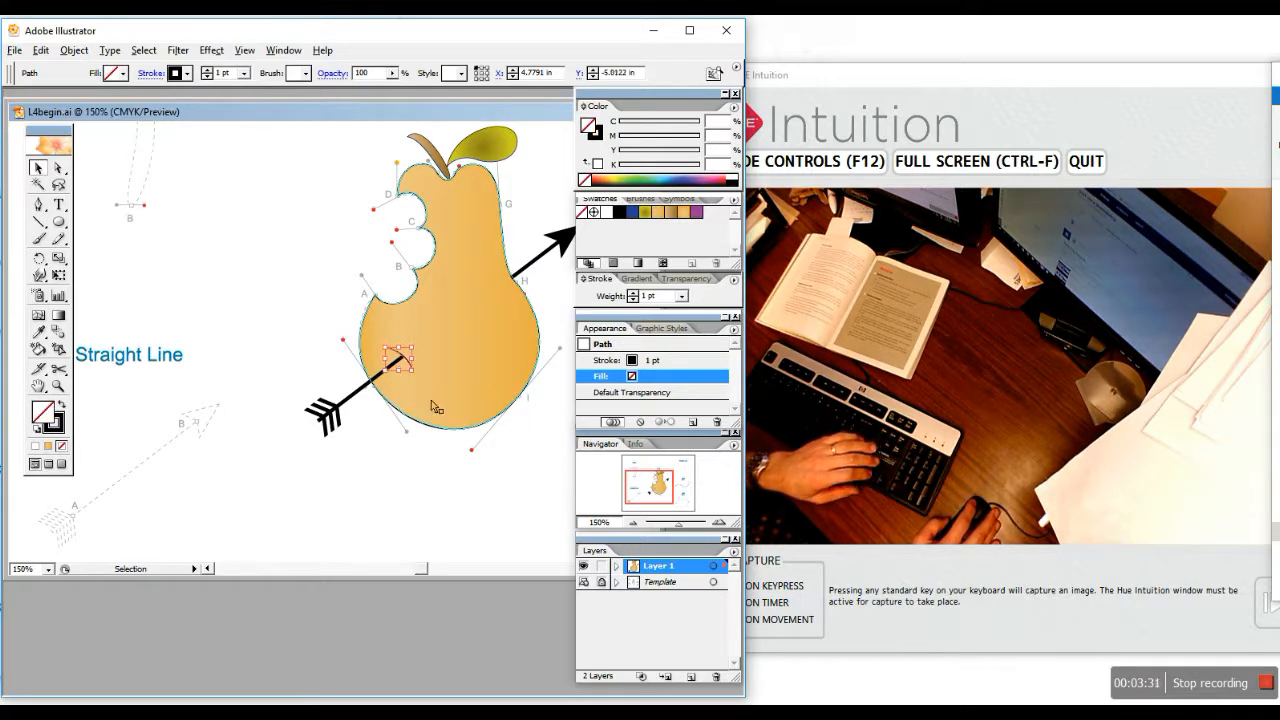
pyautogui.click(472, 519)
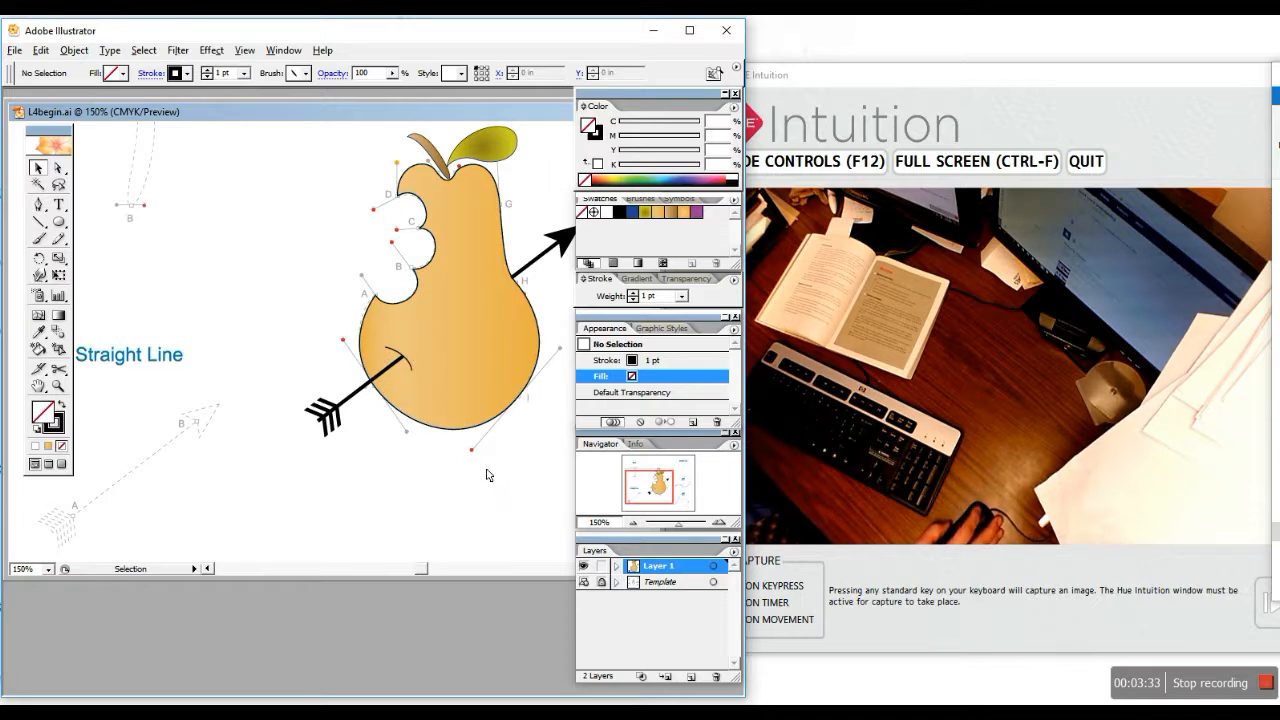